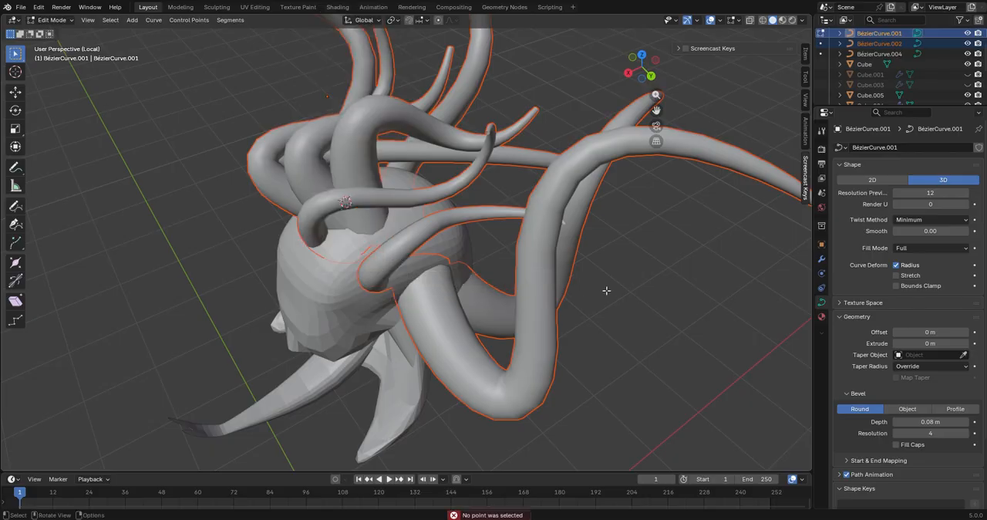
Separate the selected tentacles from the active curve into a new curve object and select that object in Object Mode
{"action": "middle_click_drag", "start_coordinate": [606, 291], "coordinate": [641, 271]}
{"action": "key", "text": "a"}
{"action": "right_click", "coordinate": [487, 242]}
{"action": "left_click", "coordinate": [488, 264]}
{"action": "middle_click_drag", "start_coordinate": [509, 270], "coordinate": [567, 263]}
{"action": "key", "text": "Tab"}
{"action": "left_click", "coordinate": [592, 279]}
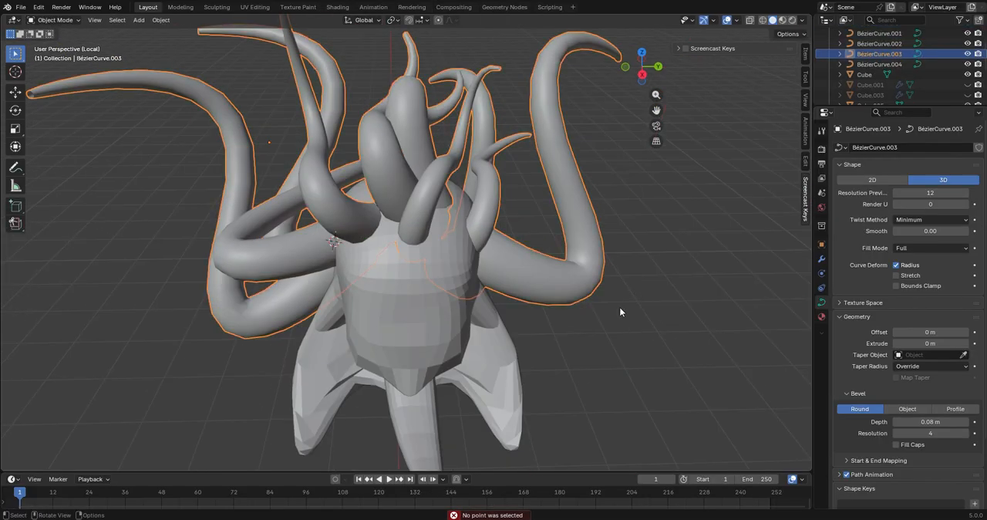
Edit the selected tentacle curve and separate one tentacle on top of the head into its own object
{"action": "key", "text": "g"}
{"action": "middle_click_drag", "start_coordinate": [620, 311], "coordinate": [520, 341]}
{"action": "right_click", "coordinate": [530, 132]}
{"action": "key", "text": "Tab"}
{"action": "scroll", "coordinate": [520, 340], "scroll_direction": "up", "scroll_amount": 3}
{"action": "left_click", "coordinate": [452, 244]}
{"action": "middle_click_drag", "start_coordinate": [416, 208], "coordinate": [471, 220]}
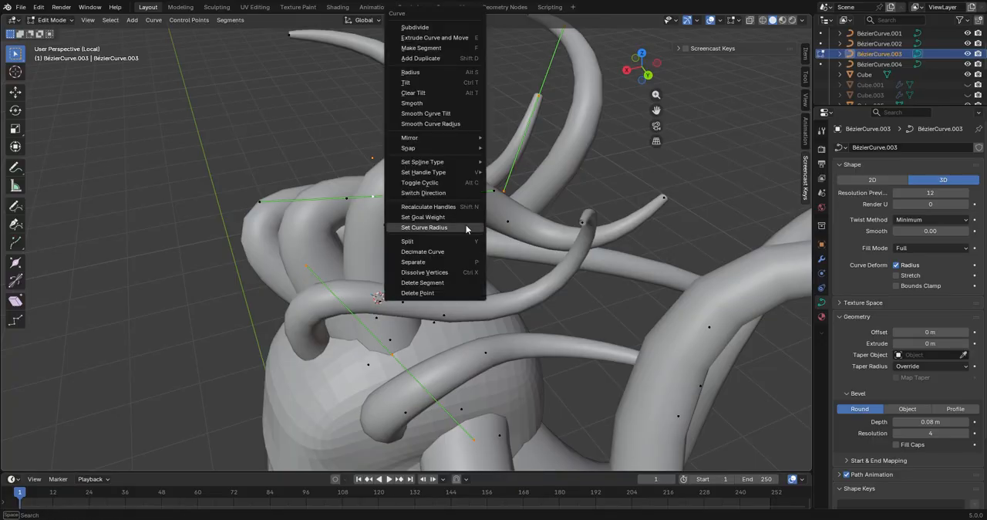
{"action": "key", "text": "Tab"}
Separate the thick curved tentacle beside the head into its own object and return to Object Mode
{"action": "middle_click_drag", "start_coordinate": [475, 254], "coordinate": [328, 279]}
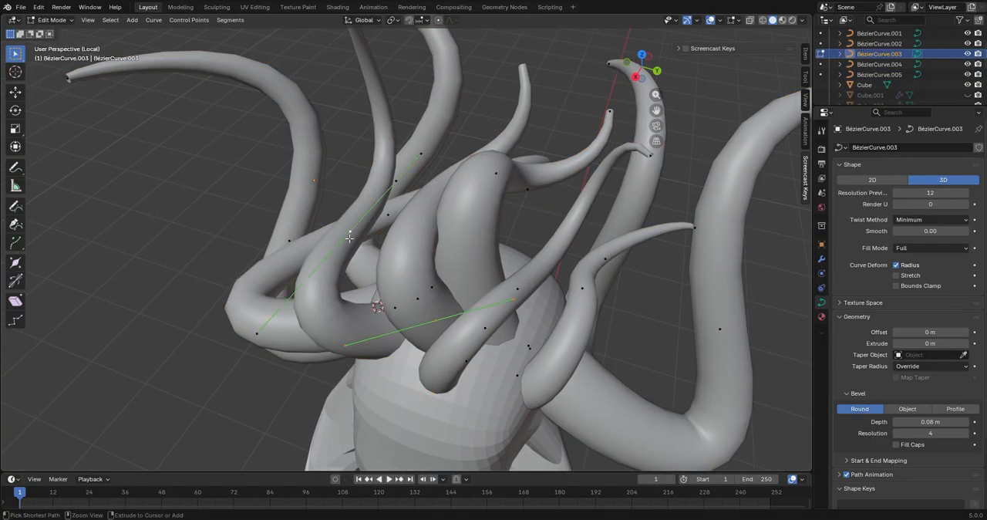
{"action": "left_click", "coordinate": [339, 262]}
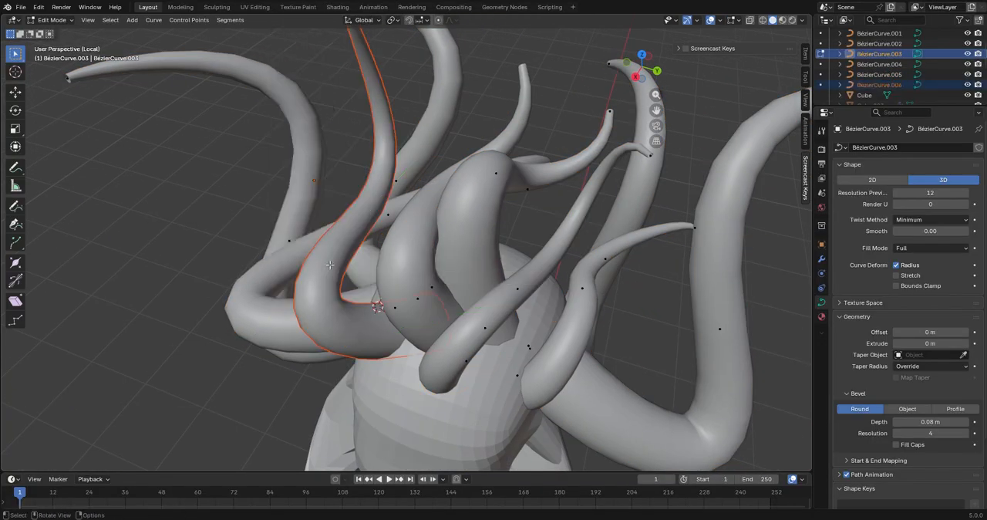
{"action": "key", "text": "Tab"}
{"action": "middle_click_drag", "start_coordinate": [338, 264], "coordinate": [402, 339]}
{"action": "scroll", "coordinate": [390, 345], "scroll_direction": "down", "scroll_amount": 3}
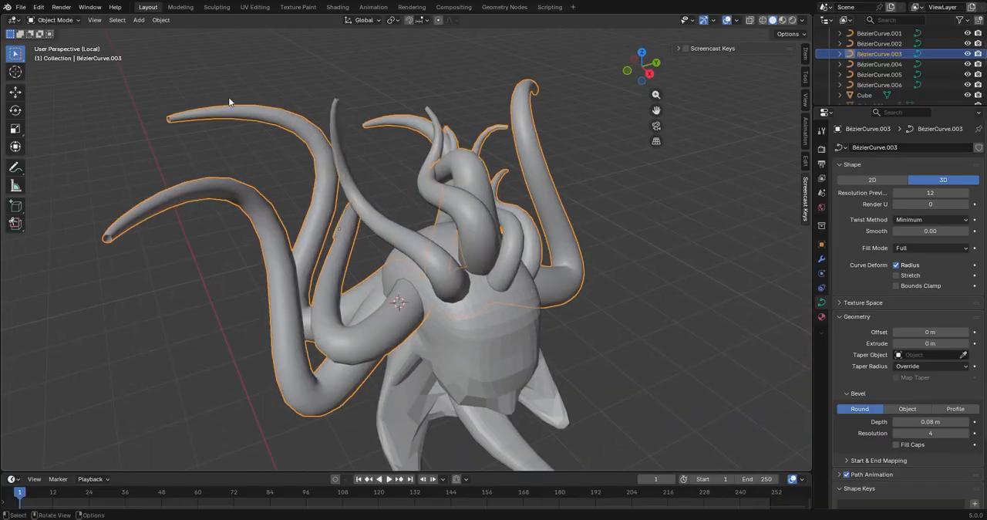
In Edit Mode, move the control points of the long side tentacle to reshape its bend
{"action": "middle_click_drag", "start_coordinate": [413, 299], "coordinate": [490, 361]}
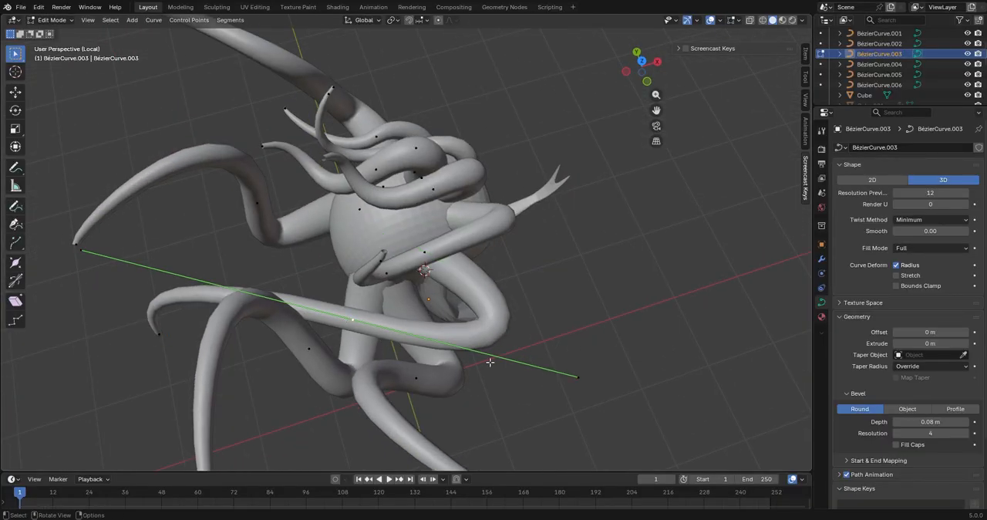
{"action": "left_click", "coordinate": [423, 342]}
{"action": "middle_click_drag", "start_coordinate": [424, 342], "coordinate": [454, 327]}
{"action": "key", "text": "g"}
{"action": "left_click", "coordinate": [479, 297]}
{"action": "left_click", "coordinate": [430, 277]}
{"action": "middle_click_drag", "start_coordinate": [523, 401], "coordinate": [474, 380]}
{"action": "key", "text": "g"}
{"action": "left_click", "coordinate": [303, 420]}
{"action": "middle_click_drag", "start_coordinate": [302, 420], "coordinate": [368, 386]}
{"action": "key", "text": "g"}
{"action": "left_click", "coordinate": [562, 447]}
Rotate the side tentacle's selected control point about the Z axis, reposition it and leave Edit Mode
{"action": "key", "text": "r"}
{"action": "key", "text": "z"}
{"action": "left_click", "coordinate": [509, 247]}
{"action": "middle_click_drag", "start_coordinate": [509, 247], "coordinate": [600, 207]}
{"action": "key", "text": "g"}
{"action": "left_click", "coordinate": [660, 267]}
{"action": "middle_click_drag", "start_coordinate": [349, 292], "coordinate": [328, 307]}
{"action": "key", "text": "Tab"}
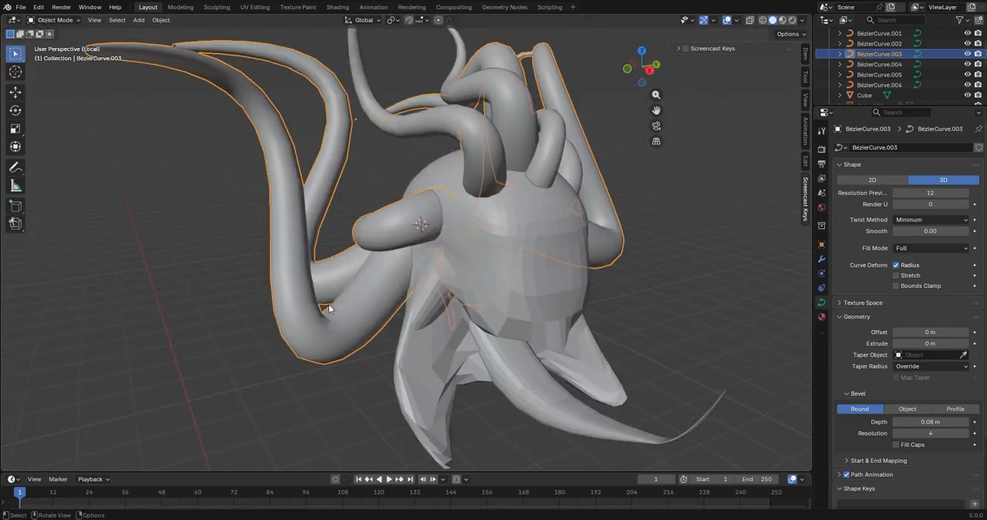
Separate the reshaped long side tentacle into its own curve object
{"action": "right_click", "coordinate": [285, 234]}
{"action": "left_click", "coordinate": [248, 265]}
{"action": "middle_click_drag", "start_coordinate": [308, 266], "coordinate": [608, 260]}
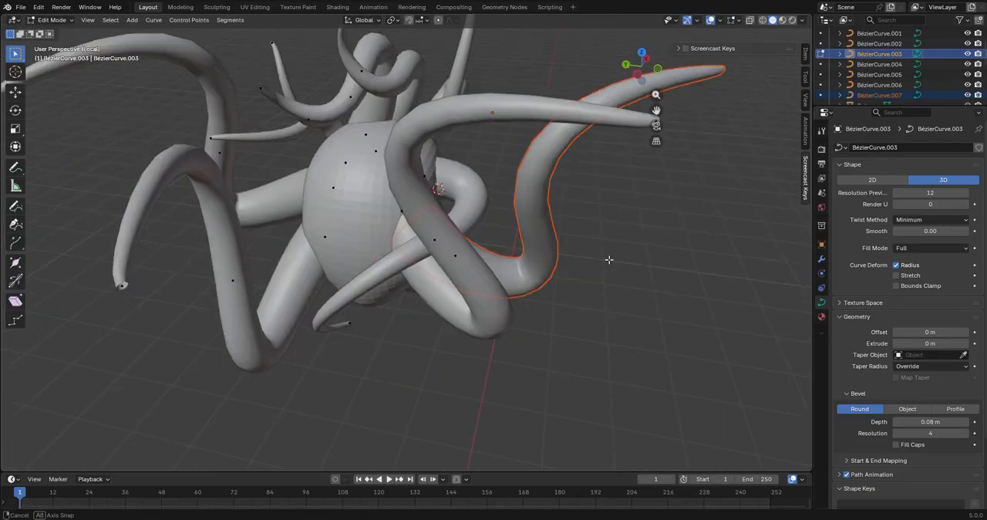
{"action": "scroll", "coordinate": [609, 260], "scroll_direction": "down", "scroll_amount": 4}
Separate another tentacle from the remaining multi-tentacle curve into its own object
{"action": "key", "text": "Tab"}
{"action": "left_click", "coordinate": [521, 346]}
{"action": "scroll", "coordinate": [462, 293], "scroll_direction": "up", "scroll_amount": 4}
{"action": "left_click", "coordinate": [366, 193]}
{"action": "key", "text": "Tab"}
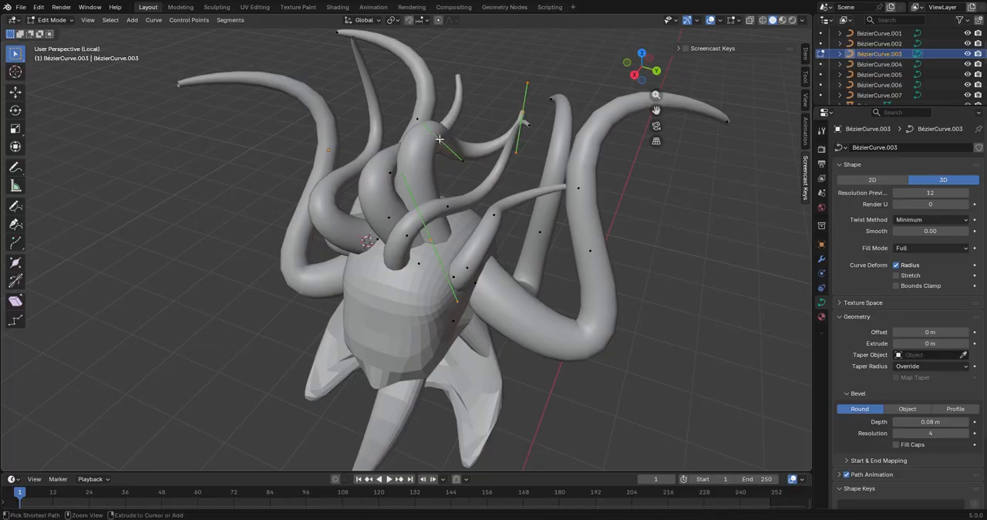
{"action": "right_click", "coordinate": [440, 139]}
{"action": "left_click", "coordinate": [420, 262]}
{"action": "key", "text": "Tab"}
Undo the mistaken curve operation and separate the large outer tentacle into its own object
{"action": "right_click", "coordinate": [592, 251]}
{"action": "right_click", "coordinate": [591, 253]}
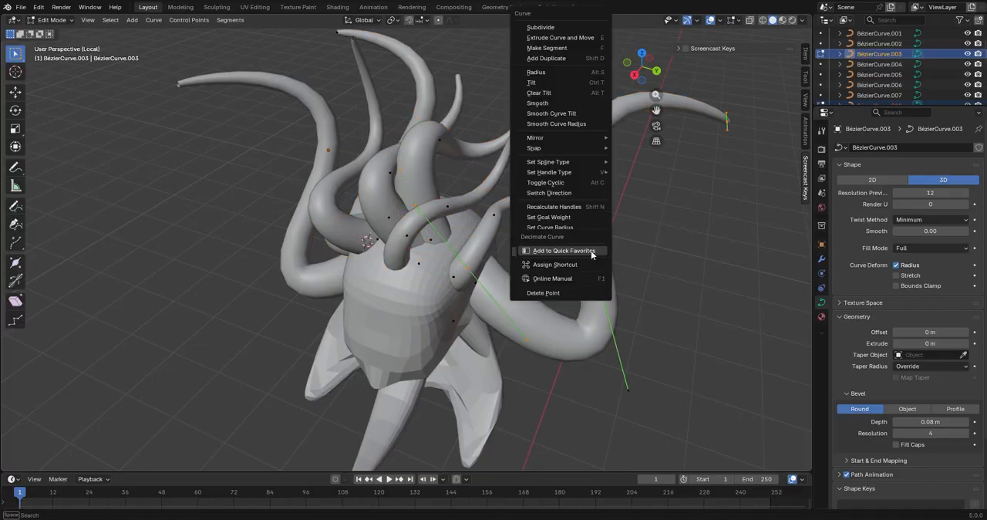
{"action": "left_click", "coordinate": [538, 247]}
{"action": "key", "text": "ctrl+z"}
{"action": "right_click", "coordinate": [581, 252]}
{"action": "left_click", "coordinate": [553, 262]}
Separate the thin side tentacle and the long tentacle behind it into individual objects
{"action": "left_click", "coordinate": [493, 215]}
{"action": "right_click", "coordinate": [493, 215]}
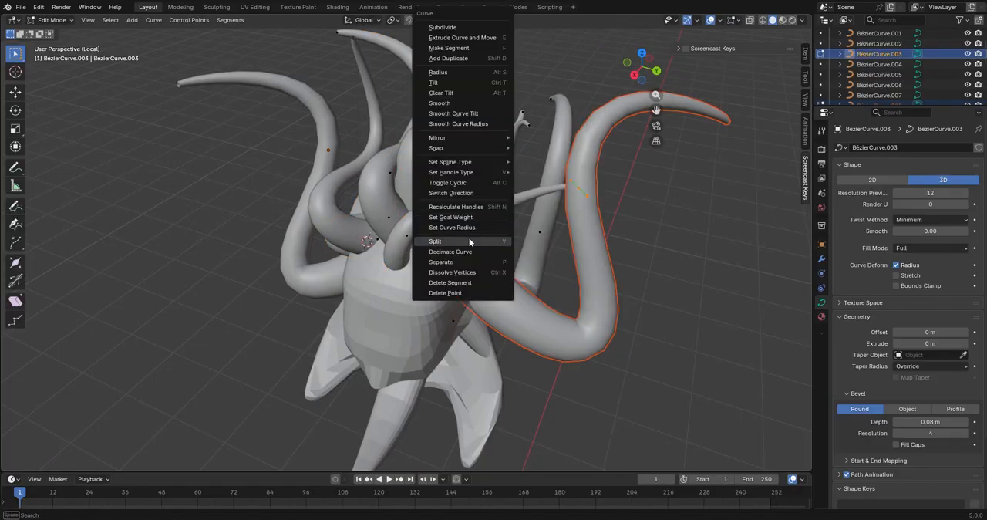
{"action": "left_click", "coordinate": [469, 238]}
{"action": "right_click", "coordinate": [563, 238]}
{"action": "left_click", "coordinate": [566, 257]}
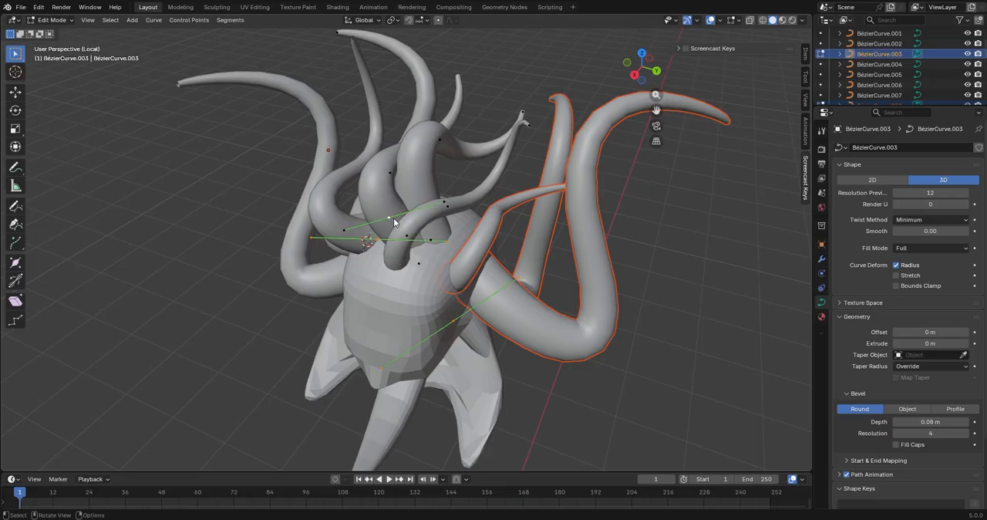
Separate the remaining tentacles on top of the head into individual objects and return to Object Mode
{"action": "right_click", "coordinate": [393, 219]}
{"action": "left_click", "coordinate": [372, 259]}
{"action": "left_click", "coordinate": [389, 172]}
{"action": "key", "text": "ctrl+l"}
{"action": "right_click", "coordinate": [389, 171]}
{"action": "left_click", "coordinate": [378, 263]}
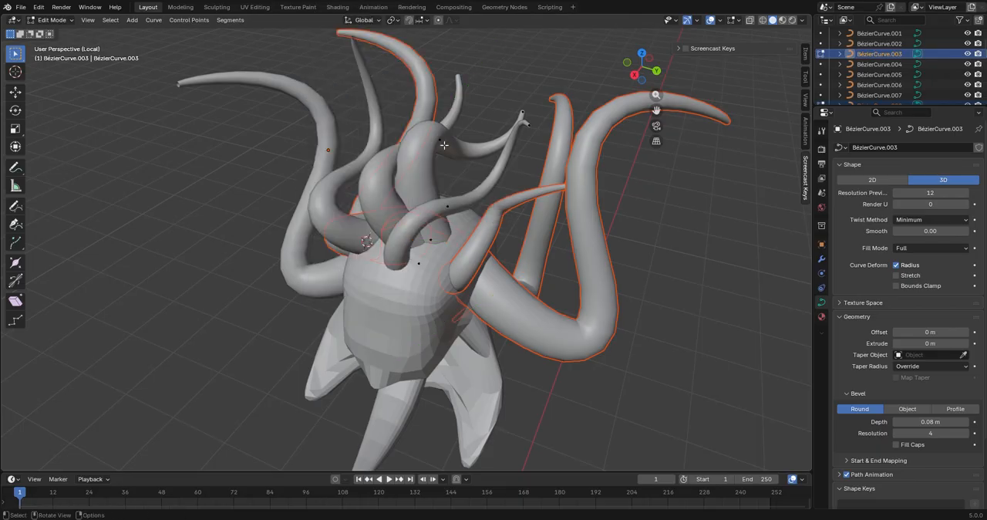
{"action": "right_click", "coordinate": [445, 148]}
{"action": "left_click", "coordinate": [425, 262]}
{"action": "key", "text": "Tab"}
Select all objects and set their origins to their geometry
{"action": "middle_click_drag", "start_coordinate": [589, 275], "coordinate": [620, 260]}
{"action": "scroll", "coordinate": [601, 261], "scroll_direction": "down", "scroll_amount": 4}
{"action": "key", "text": "a"}
{"action": "right_click", "coordinate": [478, 270]}
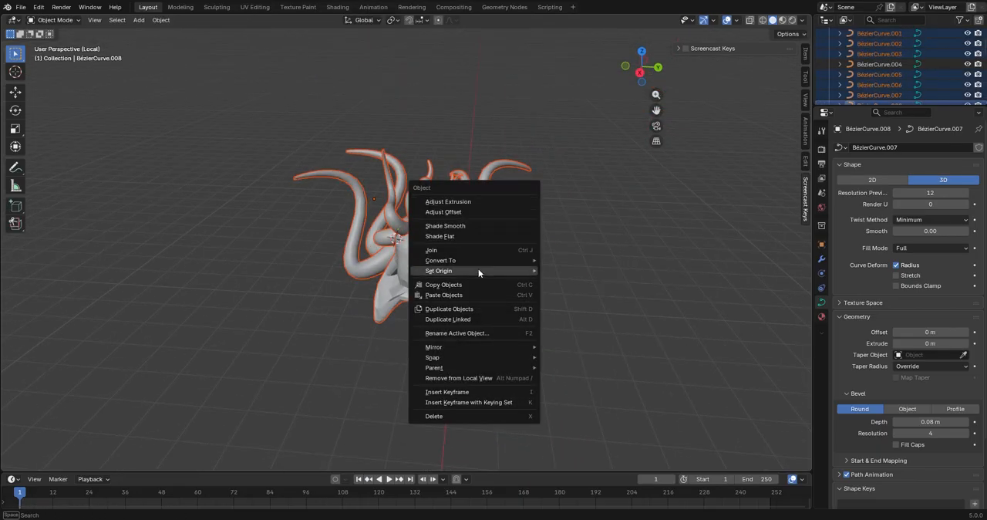
{"action": "left_click", "coordinate": [567, 281]}
{"action": "left_click", "coordinate": [559, 317]}
{"action": "middle_click_drag", "start_coordinate": [549, 320], "coordinate": [447, 331]}
Select the lower rear tentacle and scale its control point in Edit Mode
{"action": "scroll", "coordinate": [447, 328], "scroll_direction": "up", "scroll_amount": 4}
{"action": "left_click", "coordinate": [495, 208]}
{"action": "middle_click_drag", "start_coordinate": [495, 208], "coordinate": [563, 265]}
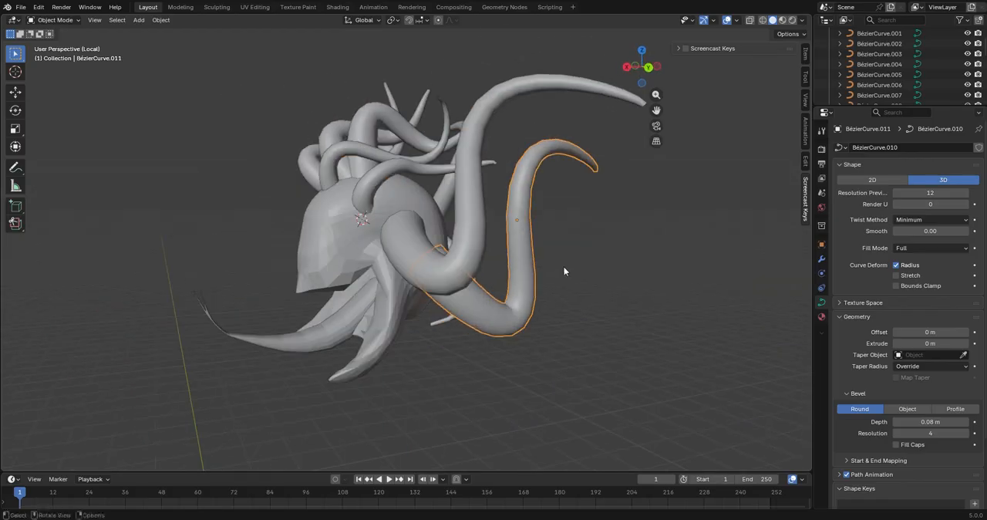
{"action": "key", "text": "Tab"}
{"action": "left_click", "coordinate": [501, 246]}
{"action": "key", "text": "s"}
{"action": "left_click", "coordinate": [499, 247]}
Rotate the lower rear tentacle's control points, including about the Z axis, to swing it outward, and leave Edit Mode
{"action": "middle_click_drag", "start_coordinate": [539, 309], "coordinate": [466, 338]}
{"action": "key", "text": "r"}
{"action": "left_click", "coordinate": [557, 178]}
{"action": "middle_click_drag", "start_coordinate": [557, 179], "coordinate": [493, 401]}
{"action": "key", "text": "r"}
{"action": "key", "text": "z"}
{"action": "left_click", "coordinate": [488, 290]}
{"action": "middle_click_drag", "start_coordinate": [493, 339], "coordinate": [432, 254]}
{"action": "key", "text": "Tab"}
Try a linked duplicate of the small head tentacle, rotated about -89.4° in the view
{"action": "left_click", "coordinate": [403, 191]}
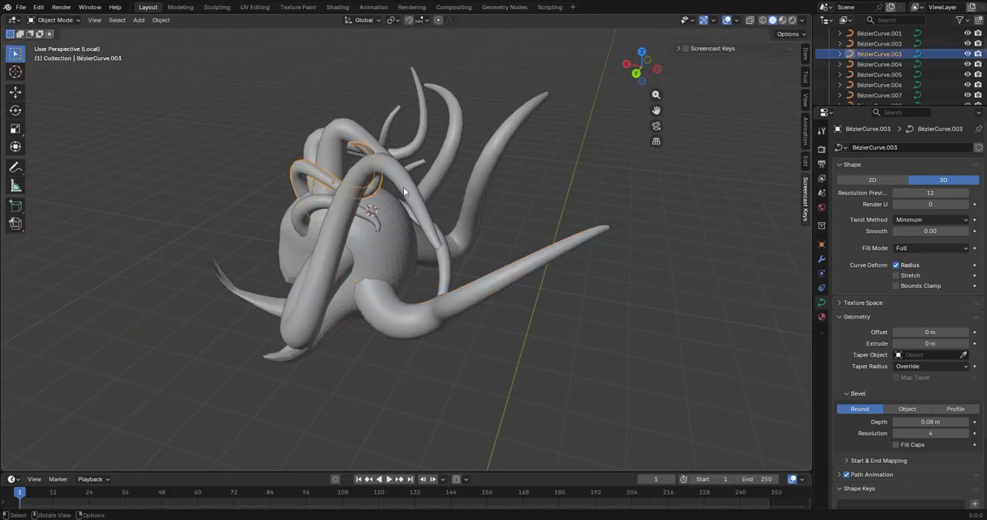
{"action": "middle_click_drag", "start_coordinate": [406, 192], "coordinate": [456, 172]}
{"action": "key", "text": "alt+d"}
{"action": "left_click", "coordinate": [586, 243]}
{"action": "middle_click_drag", "start_coordinate": [586, 243], "coordinate": [565, 251]}
{"action": "key", "text": "r"}
{"action": "left_click", "coordinate": [420, 364]}
Try moving the linked duplicate down to the lower back of the head
{"action": "middle_click_drag", "start_coordinate": [532, 378], "coordinate": [402, 356]}
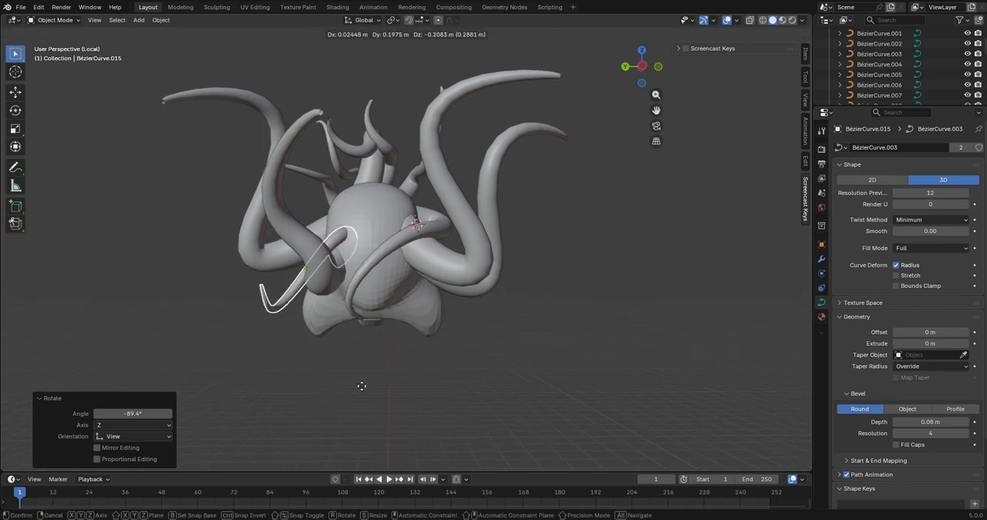
{"action": "left_click", "coordinate": [362, 385]}
{"action": "middle_click_drag", "start_coordinate": [362, 386], "coordinate": [459, 394]}
{"action": "key", "text": "g"}
{"action": "left_click", "coordinate": [463, 224]}
{"action": "middle_click_drag", "start_coordinate": [463, 224], "coordinate": [509, 221]}
{"action": "key", "text": "g"}
{"action": "left_click", "coordinate": [649, 190]}
Try rotating the linked duplicate's control point about the Z axis, and undo the duplicate with its edits
{"action": "key", "text": "r"}
{"action": "key", "text": "z"}
{"action": "left_click", "coordinate": [433, 337]}
{"action": "middle_click_drag", "start_coordinate": [433, 338], "coordinate": [456, 314]}
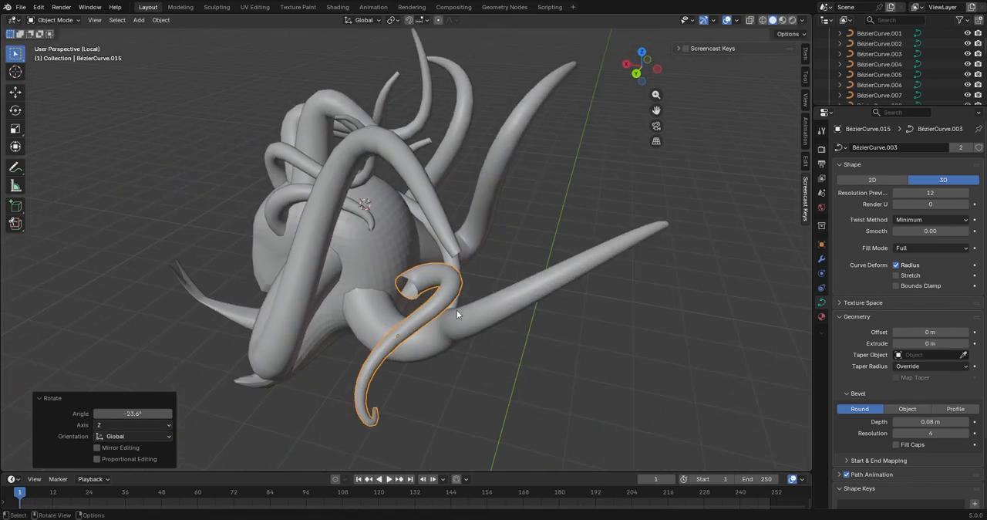
{"action": "left_click", "coordinate": [570, 310]}
{"action": "middle_click_drag", "start_coordinate": [570, 309], "coordinate": [547, 328]}
{"action": "key", "text": "ctrl+z"}
{"action": "key", "text": "ctrl+z"}
{"action": "key", "text": "ctrl+z"}
{"action": "key", "text": "ctrl+z"}
{"action": "key", "text": "ctrl+z"}
{"action": "key", "text": "ctrl+z"}
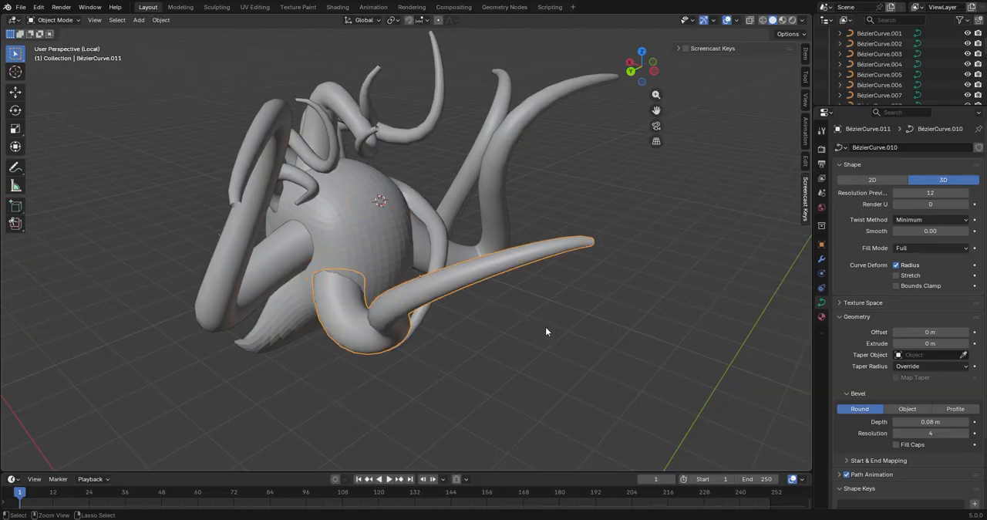
Copy and paste a small head tentacle, rotate it, and move it about -0.15 m X, -0.10 m Y and -0.43 m Z
{"action": "left_click", "coordinate": [324, 168]}
{"action": "key", "text": "ctrl+c"}
{"action": "key", "text": "ctrl+v"}
{"action": "middle_click_drag", "start_coordinate": [574, 243], "coordinate": [524, 251]}
{"action": "key", "text": "r"}
{"action": "left_click", "coordinate": [339, 331]}
{"action": "middle_click_drag", "start_coordinate": [340, 331], "coordinate": [496, 263]}
{"action": "key", "text": "g"}
{"action": "left_click", "coordinate": [530, 428]}
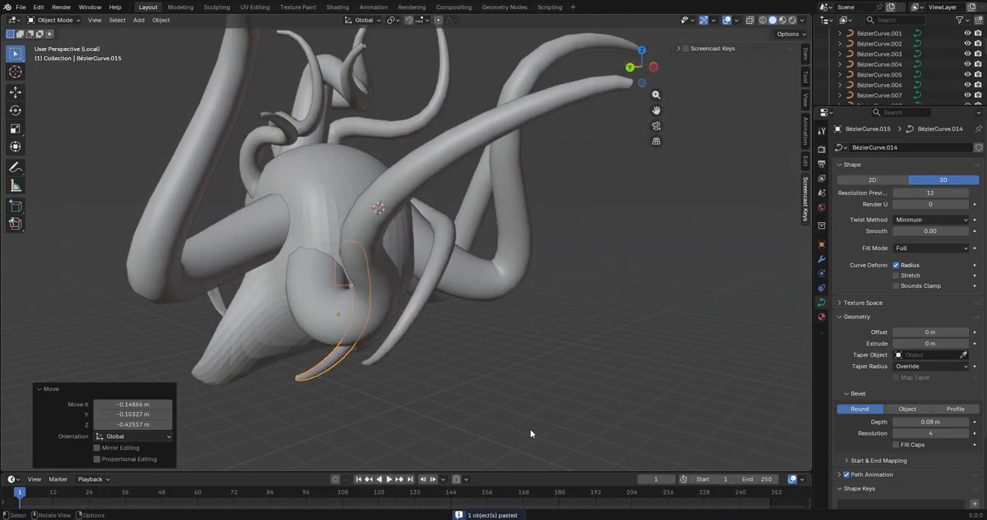
Move the pasted tentacle against the lower back of the head and rotate it about -74.9° in the view
{"action": "middle_click_drag", "start_coordinate": [530, 429], "coordinate": [495, 268]}
{"action": "key", "text": "g"}
{"action": "left_click", "coordinate": [662, 320]}
{"action": "middle_click_drag", "start_coordinate": [661, 320], "coordinate": [630, 339]}
{"action": "key", "text": "r"}
{"action": "left_click", "coordinate": [578, 440]}
Reposition the pasted tentacle at the back of the head and rotate it about -42.6° in the view
{"action": "middle_click_drag", "start_coordinate": [578, 440], "coordinate": [484, 254]}
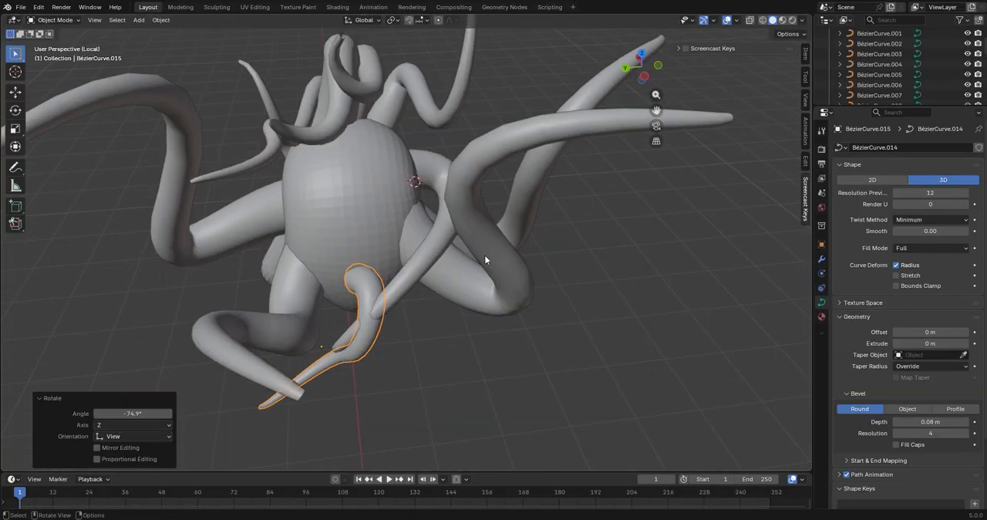
{"action": "key", "text": "g"}
{"action": "left_click", "coordinate": [469, 308]}
{"action": "key", "text": "g"}
{"action": "middle_click_drag", "start_coordinate": [469, 308], "coordinate": [508, 393]}
{"action": "left_click", "coordinate": [494, 270]}
{"action": "key", "text": "r"}
{"action": "left_click", "coordinate": [416, 363]}
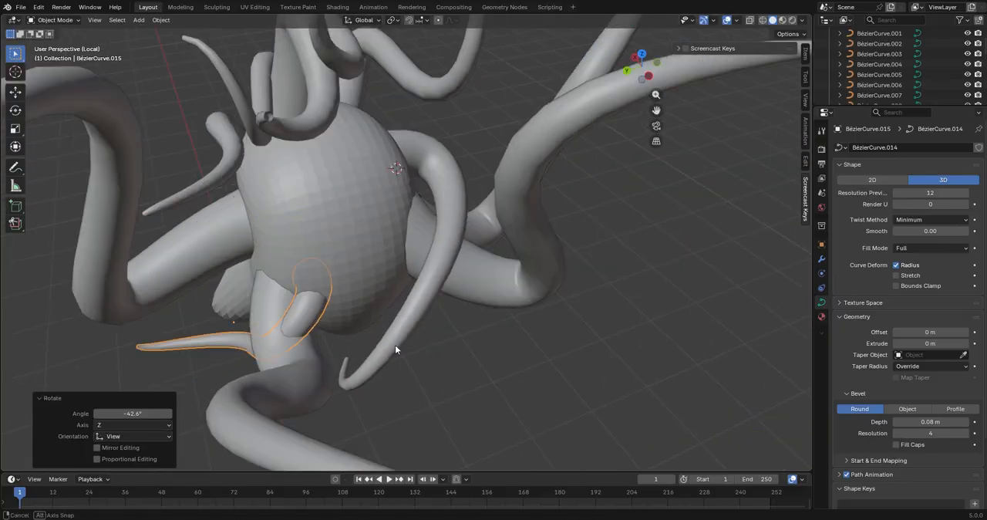
In Edit Mode, move the pasted tentacle's control points, shifting the last one about 0.03 m X, 0.24 m Y and 0.02 m Z
{"action": "middle_click_drag", "start_coordinate": [395, 345], "coordinate": [324, 254]}
{"action": "key", "text": "Tab"}
{"action": "middle_click_drag", "start_coordinate": [308, 403], "coordinate": [540, 308]}
{"action": "key", "text": "g"}
{"action": "left_click", "coordinate": [630, 291]}
{"action": "key", "text": "g"}
{"action": "left_click", "coordinate": [397, 226]}
{"action": "middle_click_drag", "start_coordinate": [396, 225], "coordinate": [509, 335]}
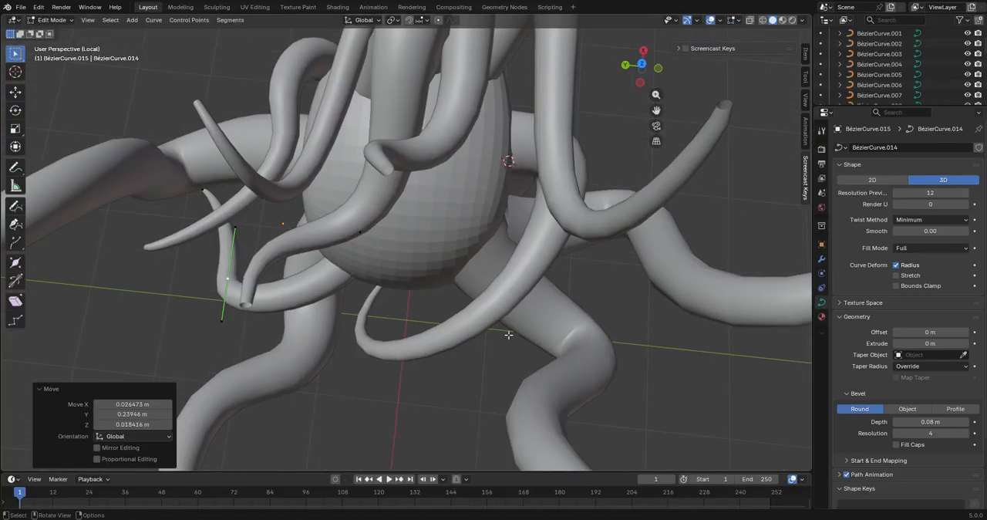
Rotate the pasted tentacle's selected control point, and rotate another of its control points
{"action": "key", "text": "r"}
{"action": "left_click", "coordinate": [463, 309]}
{"action": "middle_click_drag", "start_coordinate": [463, 309], "coordinate": [339, 308]}
{"action": "left_click", "coordinate": [361, 188]}
{"action": "key", "text": "r"}
{"action": "left_click", "coordinate": [455, 150]}
{"action": "middle_click_drag", "start_coordinate": [413, 206], "coordinate": [555, 209]}
{"action": "scroll", "coordinate": [718, 200], "scroll_direction": "down", "scroll_amount": 4}
Return to Object Mode and delete the other tentacles on the head, keeping the most recently pasted one
{"action": "key", "text": "Tab"}
{"action": "left_click", "coordinate": [487, 192]}
{"action": "key", "text": "Delete"}
{"action": "left_click_drag", "start_coordinate": [332, 85], "coordinate": [458, 128]}
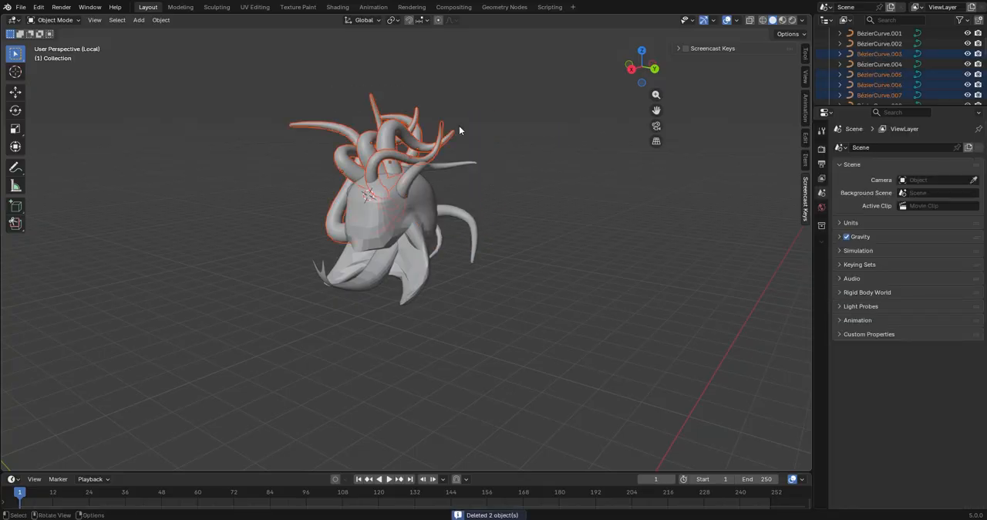
{"action": "key", "text": "Delete"}
{"action": "middle_click_drag", "start_coordinate": [458, 128], "coordinate": [370, 185]}
{"action": "left_click", "coordinate": [390, 191]}
{"action": "key", "text": "Delete"}
In Edit Mode, flatten the remaining tentacle's middle and tip control points by scaling them to 0 along X
{"action": "middle_click_drag", "start_coordinate": [501, 207], "coordinate": [440, 205]}
{"action": "left_click", "coordinate": [400, 258]}
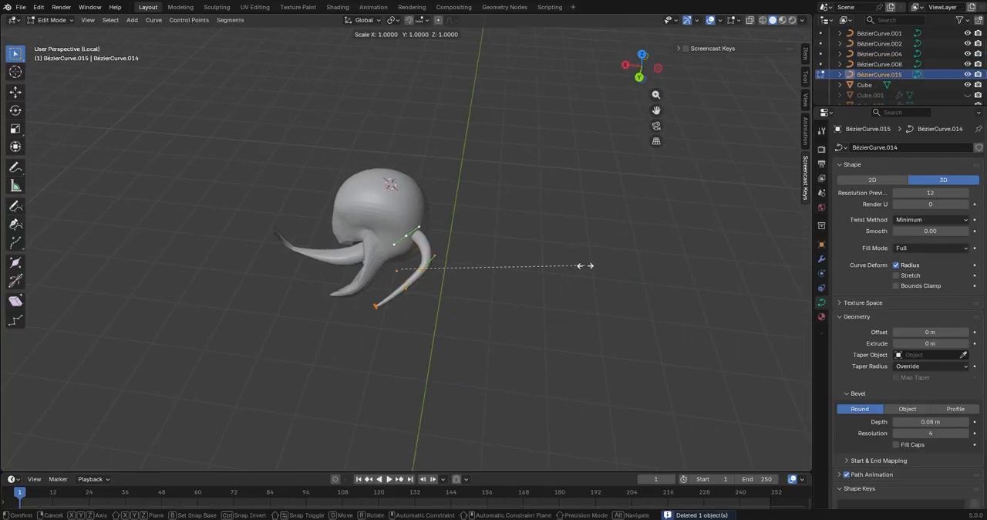
{"action": "key", "text": "Return"}
{"action": "scroll", "coordinate": [568, 242], "scroll_direction": "down", "scroll_amount": 3}
{"action": "key", "text": "ctrl+z"}
{"action": "scroll", "coordinate": [557, 266], "scroll_direction": "up", "scroll_amount": 3}
{"action": "middle_click_drag", "start_coordinate": [555, 282], "coordinate": [476, 281]}
{"action": "scroll", "coordinate": [476, 281], "scroll_direction": "up", "scroll_amount": 5}
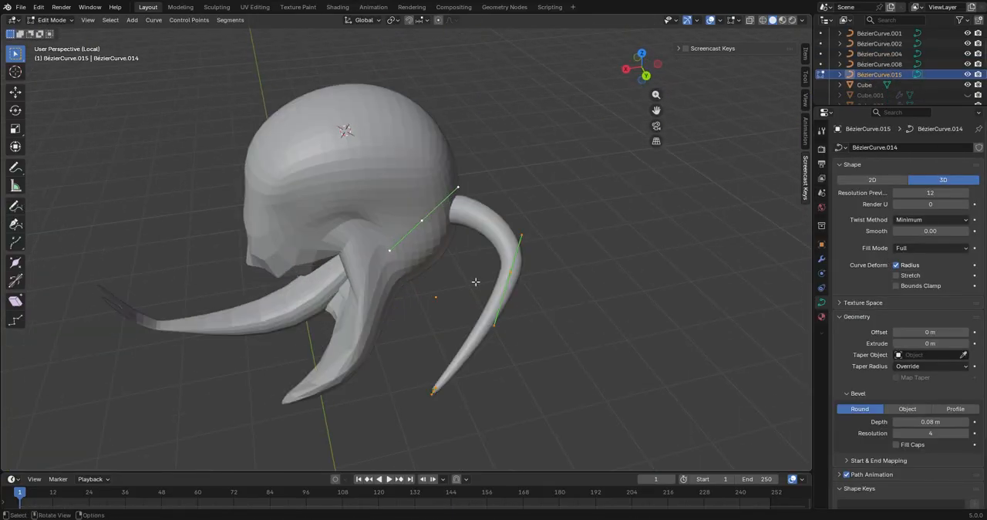
{"action": "key", "text": "Return"}
Rotate the flattened control points about the global Z axis and move them into line with the tentacle's root
{"action": "middle_click_drag", "start_coordinate": [534, 273], "coordinate": [652, 216]}
{"action": "key", "text": "r"}
{"action": "key", "text": "z"}
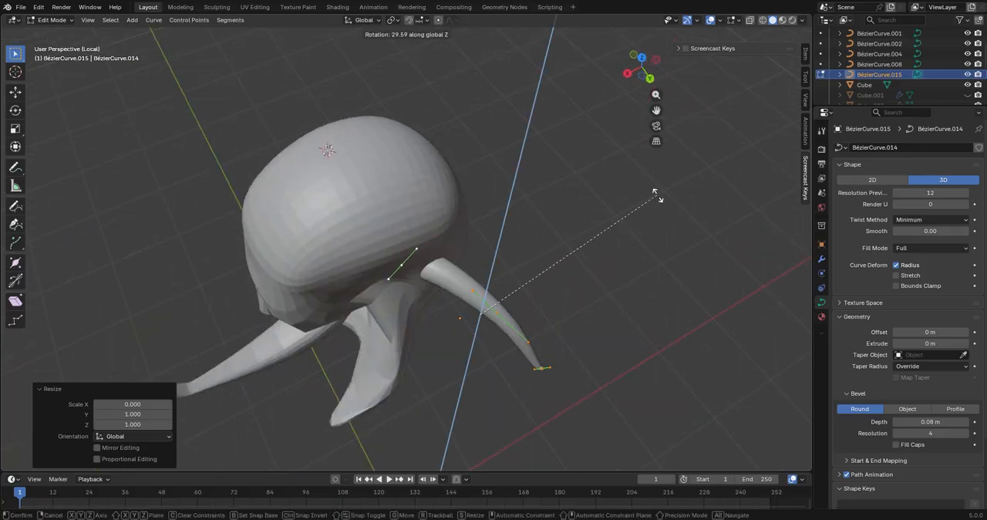
{"action": "left_click", "coordinate": [636, 358]}
{"action": "middle_click_drag", "start_coordinate": [636, 358], "coordinate": [578, 275]}
{"action": "key", "text": "g"}
{"action": "left_click", "coordinate": [667, 286]}
Rotate the tentacle's root control point in the view and reposition it against the head
{"action": "middle_click_drag", "start_coordinate": [356, 193], "coordinate": [414, 204]}
{"action": "scroll", "coordinate": [414, 203], "scroll_direction": "up", "scroll_amount": 1}
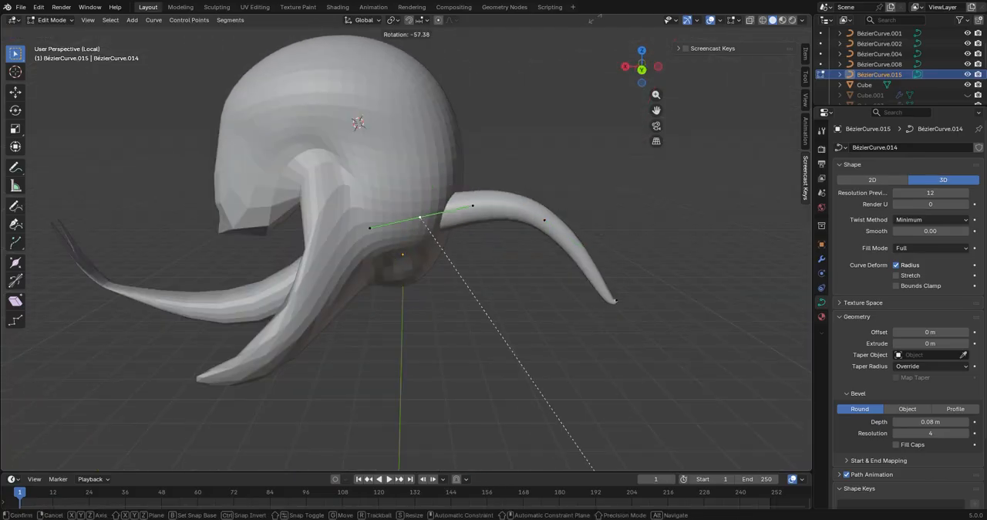
{"action": "key", "text": "g"}
{"action": "left_click", "coordinate": [608, 349]}
{"action": "middle_click_drag", "start_coordinate": [608, 349], "coordinate": [525, 317]}
Move the tentacle's middle control point to reshape its bend
{"action": "key", "text": "g"}
{"action": "left_click", "coordinate": [579, 429]}
{"action": "key", "text": "g"}
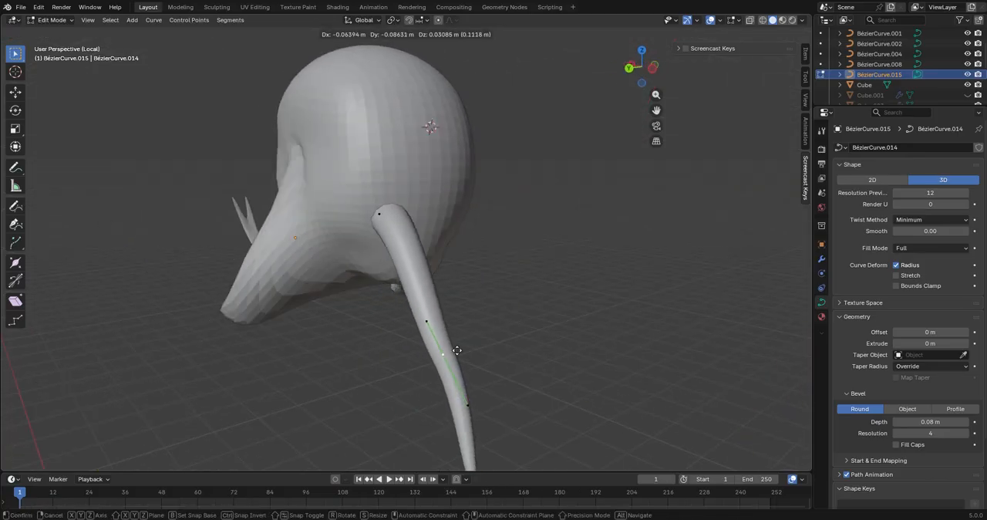
{"action": "left_click", "coordinate": [455, 350]}
{"action": "mouse_move", "coordinate": [455, 350]}
{"action": "middle_mouse_down"}
{"action": "mouse_move", "coordinate": [389, 326]}
{"action": "mouse_move", "coordinate": [455, 347]}
{"action": "middle_mouse_up"}
Rotate the tentacle's middle and root control points, turning the root about 26.3° in the view and again around global Z
{"action": "key", "text": "r"}
{"action": "left_click", "coordinate": [516, 254]}
{"action": "left_click", "coordinate": [364, 209]}
{"action": "middle_click_drag", "start_coordinate": [482, 266], "coordinate": [606, 233]}
{"action": "key", "text": "r"}
{"action": "left_click", "coordinate": [606, 282]}
{"action": "middle_click_drag", "start_coordinate": [601, 293], "coordinate": [581, 261]}
{"action": "key", "text": "r"}
{"action": "key", "text": "z"}
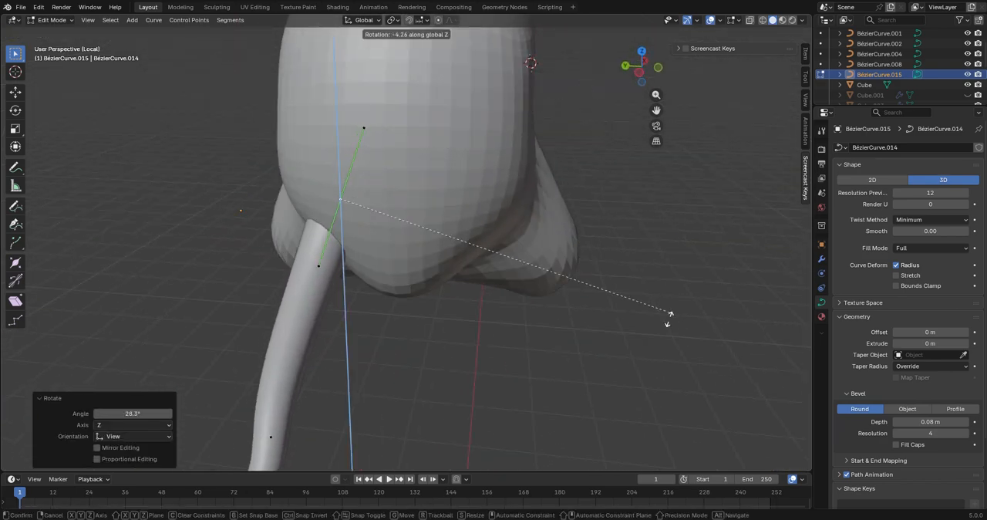
{"action": "left_click", "coordinate": [605, 386]}
Move the tentacle's tip control point about 0.51 m X, 0.27 m Y and 0.01 m Z, scale it, and return to Object Mode
{"action": "middle_click_drag", "start_coordinate": [594, 385], "coordinate": [467, 395]}
{"action": "key", "text": "g"}
{"action": "left_click", "coordinate": [595, 333]}
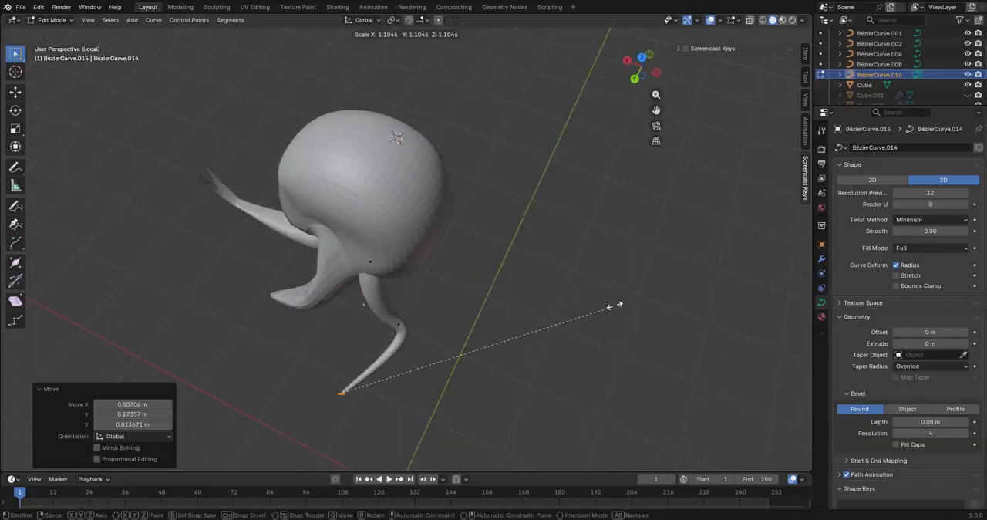
{"action": "left_click", "coordinate": [494, 398]}
{"action": "middle_click_drag", "start_coordinate": [494, 398], "coordinate": [405, 333]}
{"action": "key", "text": "Tab"}
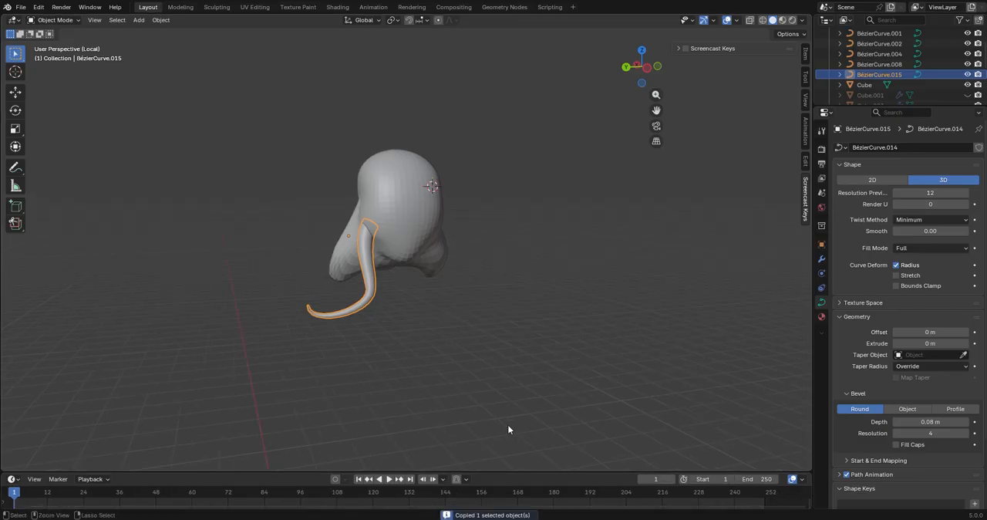
Copy and paste the reshaped tentacle, and move and rotate the copy beside the original
{"action": "key", "text": "ctrl+v"}
{"action": "middle_click_drag", "start_coordinate": [507, 423], "coordinate": [479, 385]}
{"action": "key", "text": "g"}
{"action": "left_click", "coordinate": [480, 374]}
{"action": "key", "text": "r"}
Paste two more tentacle copies and place them around the head's lower back, turning one about 124° around global Z
{"action": "key", "text": "ctrl+v"}
{"action": "middle_click_drag", "start_coordinate": [598, 186], "coordinate": [509, 217]}
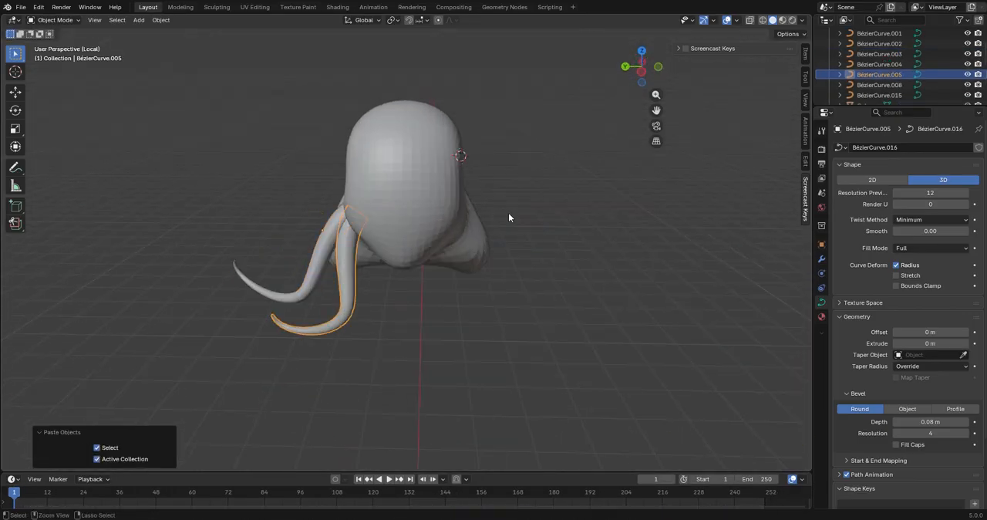
{"action": "middle_click_drag", "start_coordinate": [641, 206], "coordinate": [649, 285]}
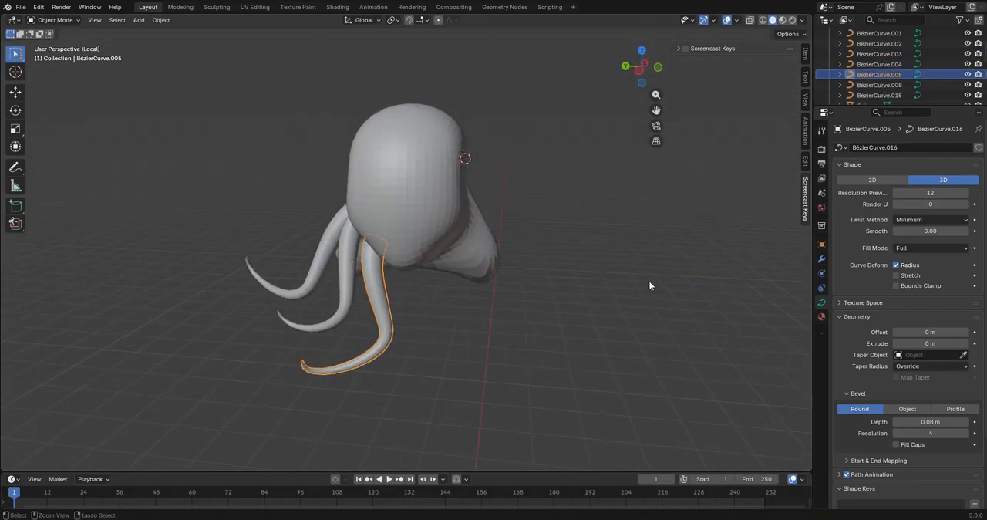
{"action": "left_click", "coordinate": [577, 217]}
{"action": "middle_click_drag", "start_coordinate": [578, 216], "coordinate": [477, 262]}
{"action": "key", "text": "r"}
{"action": "middle_click_drag", "start_coordinate": [505, 411], "coordinate": [569, 378]}
Paste another tentacle copy and rotate it in the view from the back and the side of the head
{"action": "key", "text": "ctrl+v"}
{"action": "key", "text": "r"}
{"action": "left_click", "coordinate": [656, 178]}
{"action": "middle_click_drag", "start_coordinate": [657, 173], "coordinate": [652, 258]}
{"action": "key", "text": "r"}
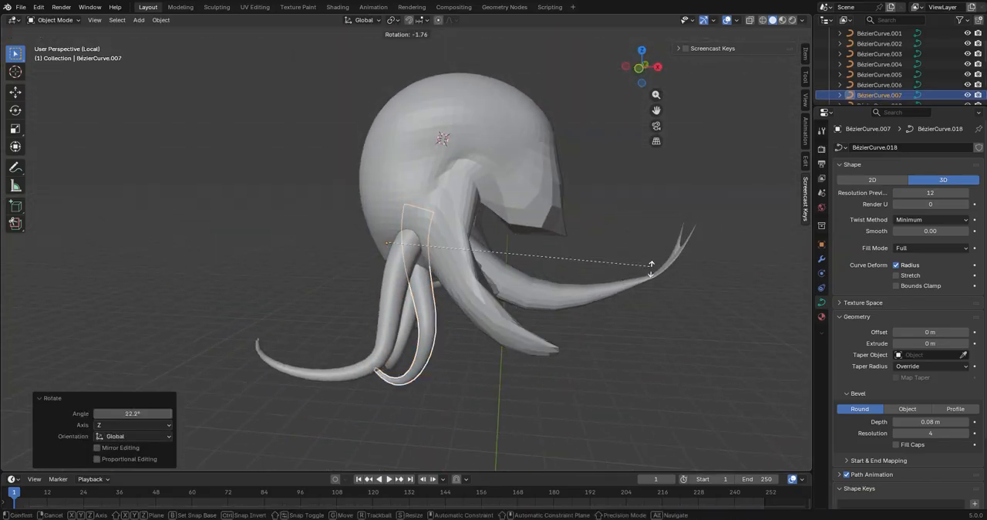
{"action": "left_click", "coordinate": [685, 339]}
{"action": "middle_click_drag", "start_coordinate": [684, 339], "coordinate": [567, 417]}
Move and rotate the newest copy at the head's lower back, nudging it about 0.01 m X, 0.05 m Y and 0.03 m Z
{"action": "key", "text": "g"}
{"action": "left_click", "coordinate": [639, 380]}
{"action": "key", "text": "r"}
{"action": "left_click", "coordinate": [592, 367]}
{"action": "key", "text": "g"}
{"action": "left_click", "coordinate": [582, 377]}
{"action": "middle_click_drag", "start_coordinate": [582, 378], "coordinate": [549, 404]}
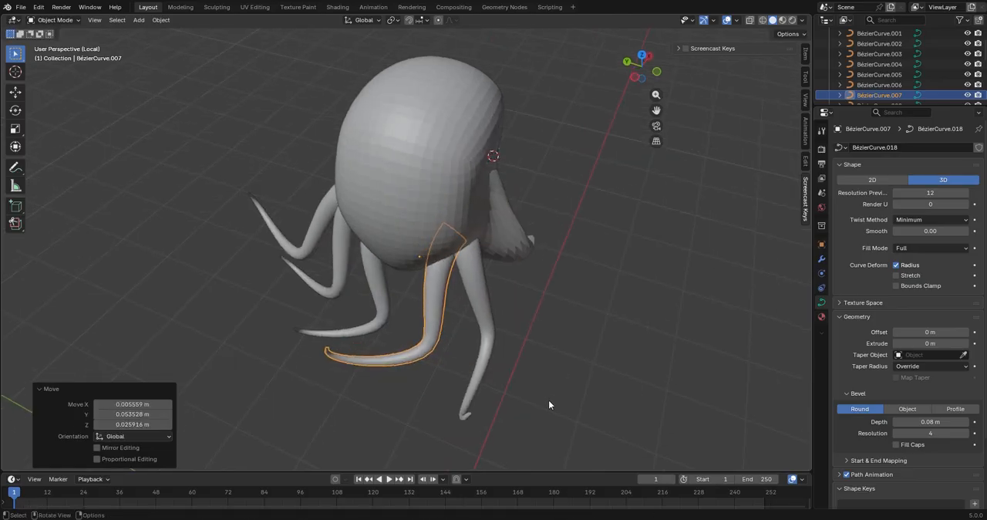
{"action": "middle_click_drag", "start_coordinate": [650, 366], "coordinate": [550, 331]}
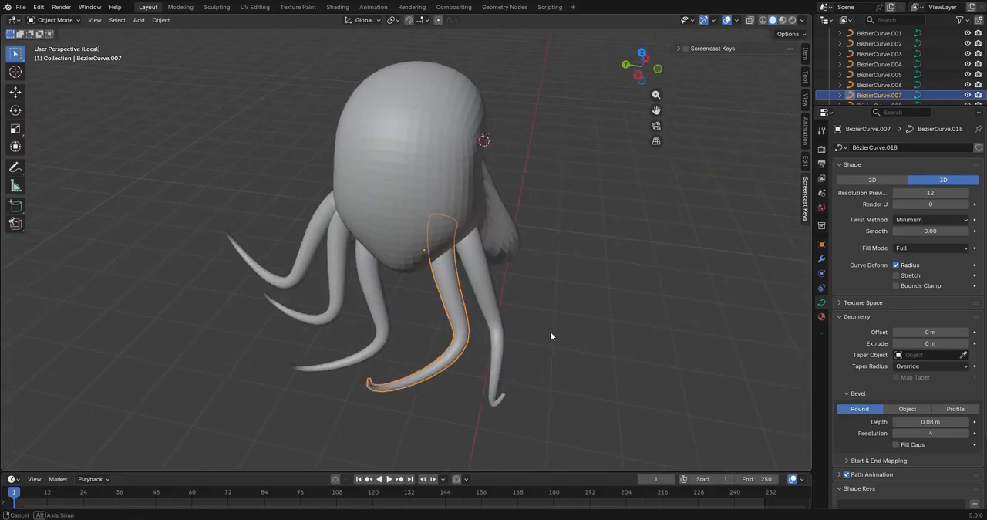
Paste another tentacle copy and move it into place under the back of the head
{"action": "key", "text": "ctrl+v"}
{"action": "key", "text": "g"}
{"action": "left_click", "coordinate": [503, 370]}
{"action": "middle_click_drag", "start_coordinate": [504, 370], "coordinate": [527, 429]}
{"action": "left_click", "coordinate": [625, 295]}
{"action": "middle_click_drag", "start_coordinate": [624, 295], "coordinate": [569, 440]}
{"action": "key", "text": "g"}
{"action": "left_click", "coordinate": [752, 321]}
Paste another tentacle copy, rotate it 121° around global Z, and position it at the middle of the head's lower back
{"action": "key", "text": "ctrl+v"}
{"action": "key", "text": "g"}
{"action": "left_click", "coordinate": [644, 373]}
{"action": "key", "text": "r"}
{"action": "left_click", "coordinate": [540, 389]}
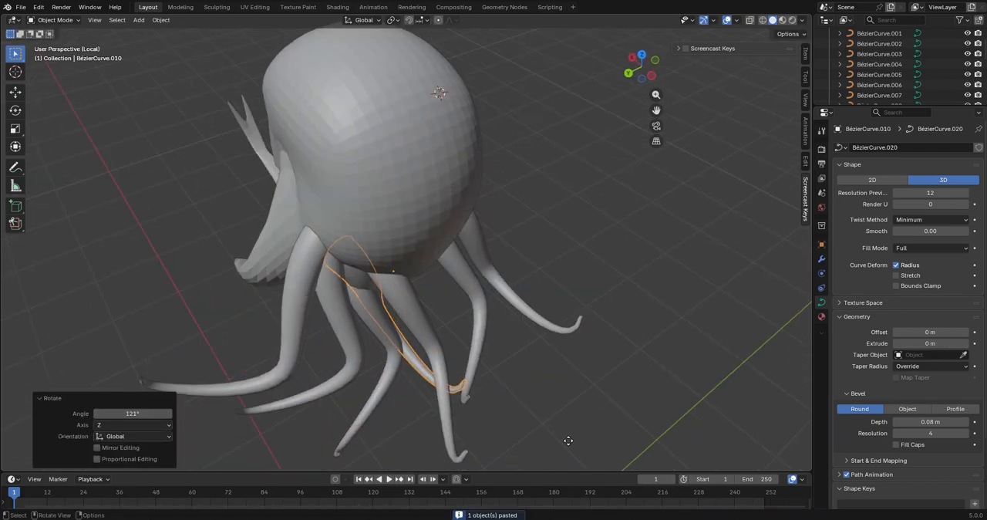
{"action": "key", "text": "g"}
{"action": "left_click", "coordinate": [540, 401]}
{"action": "middle_click_drag", "start_coordinate": [539, 401], "coordinate": [296, 378]}
{"action": "key", "text": "g"}
{"action": "left_click", "coordinate": [531, 359]}
{"action": "middle_click_drag", "start_coordinate": [531, 359], "coordinate": [537, 361]}
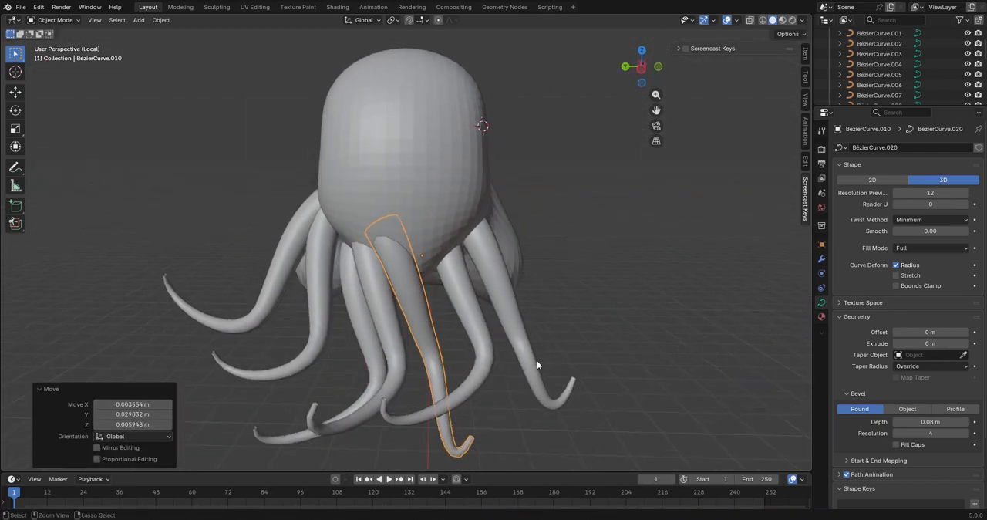
Rotate one more pasted copy and move it about -0.16 m X, -0.12 m Y and -0.07 m Z into the gap between tentacles
{"action": "left_click", "coordinate": [637, 397]}
{"action": "key", "text": "r"}
{"action": "left_click", "coordinate": [448, 108]}
{"action": "key", "text": "g"}
{"action": "left_click", "coordinate": [604, 242]}
{"action": "key", "text": "g"}
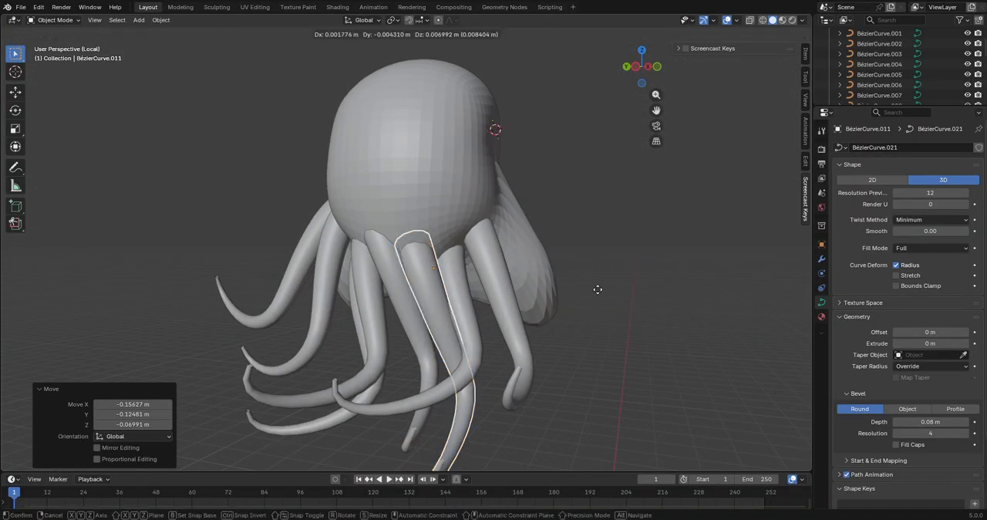
{"action": "left_click", "coordinate": [597, 291]}
Enter Edit Mode on all the lower tentacles together and move individual control points to vary their bends
{"action": "key", "text": "Tab"}
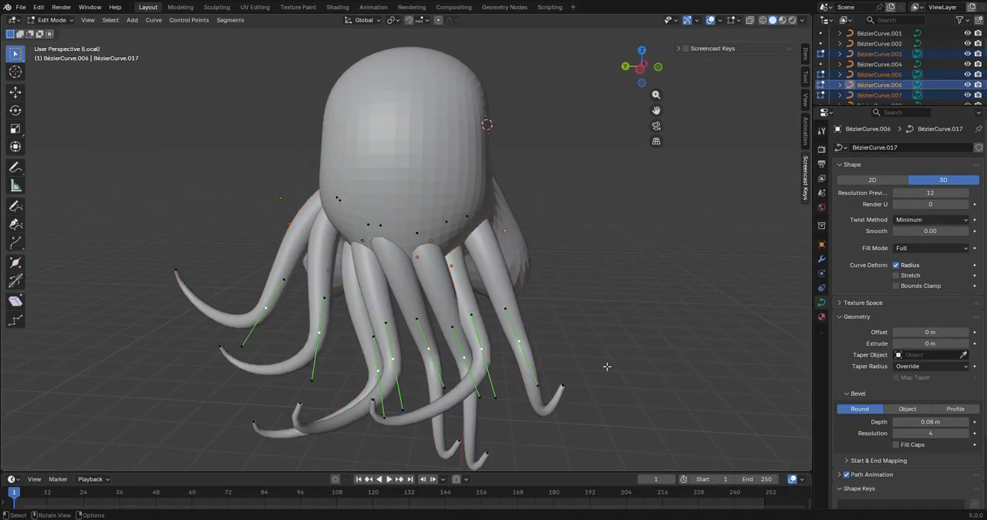
{"action": "middle_click_drag", "start_coordinate": [607, 366], "coordinate": [391, 273]}
{"action": "left_click", "coordinate": [339, 216]}
{"action": "key", "text": "g"}
{"action": "left_click", "coordinate": [566, 282]}
{"action": "left_click", "coordinate": [321, 237]}
{"action": "middle_click_drag", "start_coordinate": [566, 283], "coordinate": [411, 386]}
{"action": "key", "text": "g"}
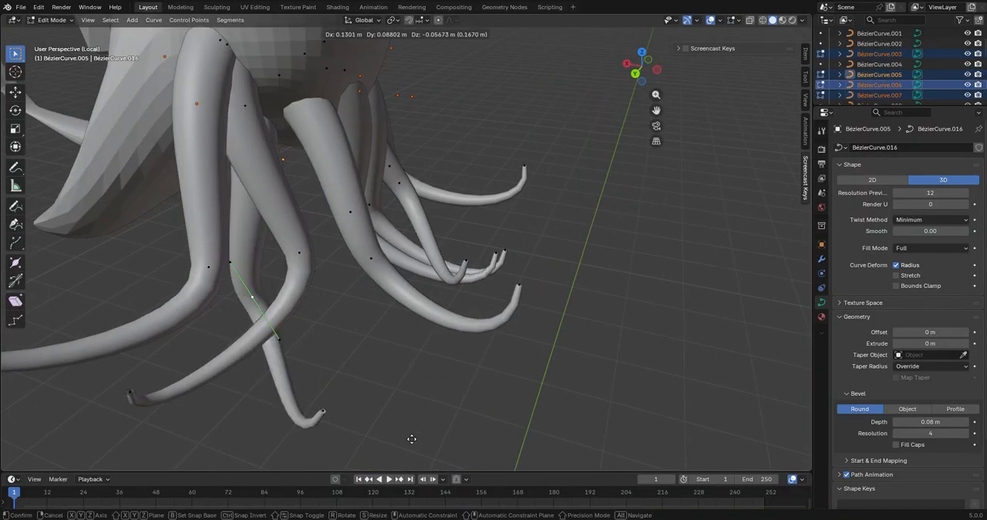
{"action": "left_click", "coordinate": [412, 439]}
Rotate and reposition control points on the lower tentacles to change their curvature
{"action": "middle_click_drag", "start_coordinate": [411, 439], "coordinate": [432, 266]}
{"action": "key", "text": "r"}
{"action": "left_click", "coordinate": [396, 146]}
{"action": "middle_click_drag", "start_coordinate": [397, 145], "coordinate": [639, 301]}
{"action": "key", "text": "r"}
{"action": "key", "text": "g"}
{"action": "left_click", "coordinate": [564, 316]}
{"action": "middle_click_drag", "start_coordinate": [563, 316], "coordinate": [531, 265]}
Select further control points on the lower tentacles and rotate them to turn the curves in new directions
{"action": "key", "text": "r"}
{"action": "middle_click_drag", "start_coordinate": [542, 406], "coordinate": [586, 247]}
{"action": "left_click", "coordinate": [469, 100]}
{"action": "left_click", "coordinate": [575, 241]}
{"action": "left_click", "coordinate": [582, 207]}
{"action": "key", "text": "r"}
{"action": "left_click", "coordinate": [646, 164]}
{"action": "key", "text": "r"}
{"action": "left_click", "coordinate": [614, 359]}
Rotate tentacle control points about -44.8° in the view, and turn a root point at the head's lower back
{"action": "left_click", "coordinate": [400, 249]}
{"action": "middle_click_drag", "start_coordinate": [400, 249], "coordinate": [379, 239]}
{"action": "key", "text": "r"}
{"action": "left_click", "coordinate": [262, 312]}
{"action": "middle_click_drag", "start_coordinate": [263, 312], "coordinate": [522, 163]}
{"action": "left_click", "coordinate": [532, 266]}
{"action": "middle_click_drag", "start_coordinate": [532, 266], "coordinate": [528, 208]}
{"action": "key", "text": "r"}
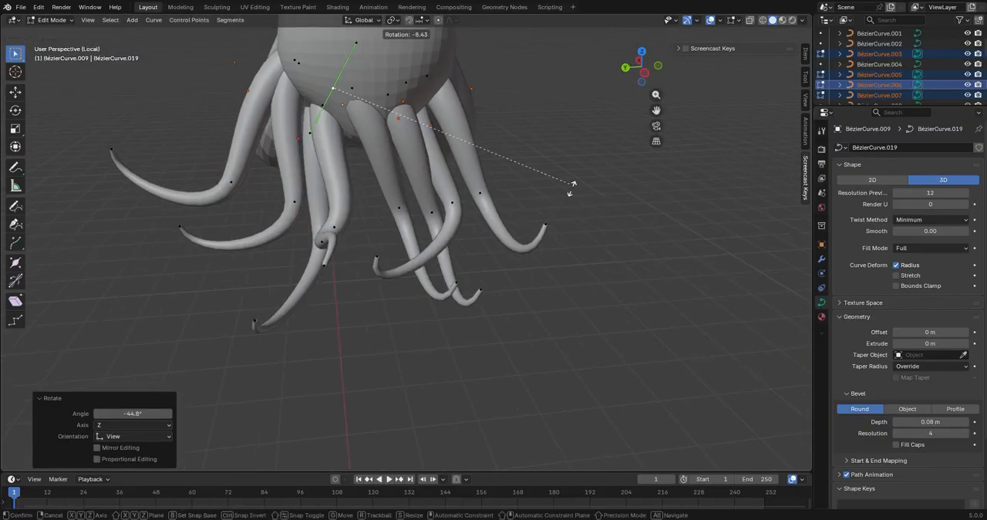
{"action": "left_click", "coordinate": [568, 271]}
{"action": "middle_click_drag", "start_coordinate": [568, 272], "coordinate": [532, 231]}
Move an outer tentacle's middle control point about 0.16 m X, 0.07 m Y and 0.04 m Z
{"action": "left_click", "coordinate": [512, 200]}
{"action": "middle_click_drag", "start_coordinate": [518, 201], "coordinate": [486, 276]}
{"action": "key", "text": "g"}
{"action": "left_click", "coordinate": [551, 270]}
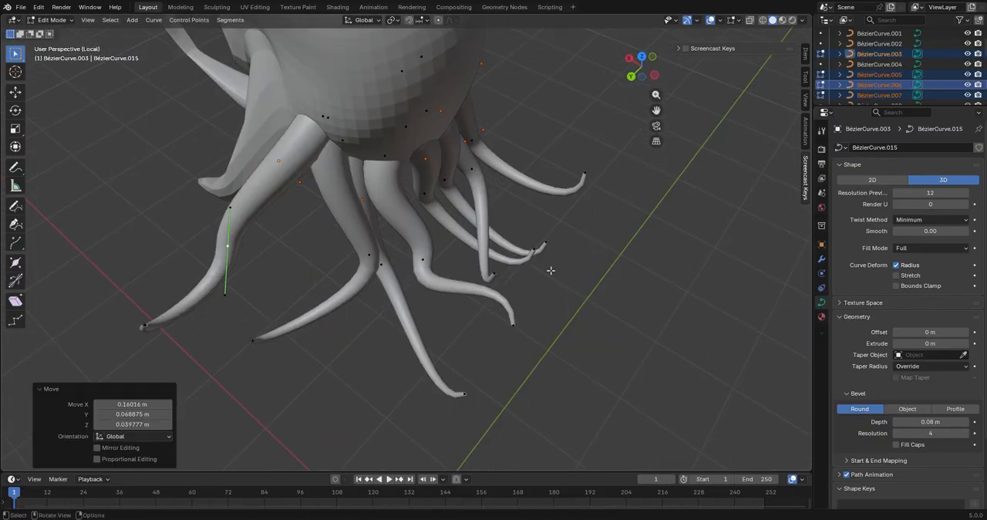
Select the kinked tentacle's middle control point and move it to reshape the lower bend
{"action": "left_click", "coordinate": [423, 272]}
{"action": "middle_click_drag", "start_coordinate": [551, 271], "coordinate": [524, 254]}
{"action": "key", "text": "g"}
{"action": "left_click", "coordinate": [579, 242]}
{"action": "key", "text": "g"}
{"action": "left_click", "coordinate": [448, 332]}
{"action": "middle_click_drag", "start_coordinate": [447, 331], "coordinate": [332, 270]}
{"action": "left_click", "coordinate": [355, 229]}
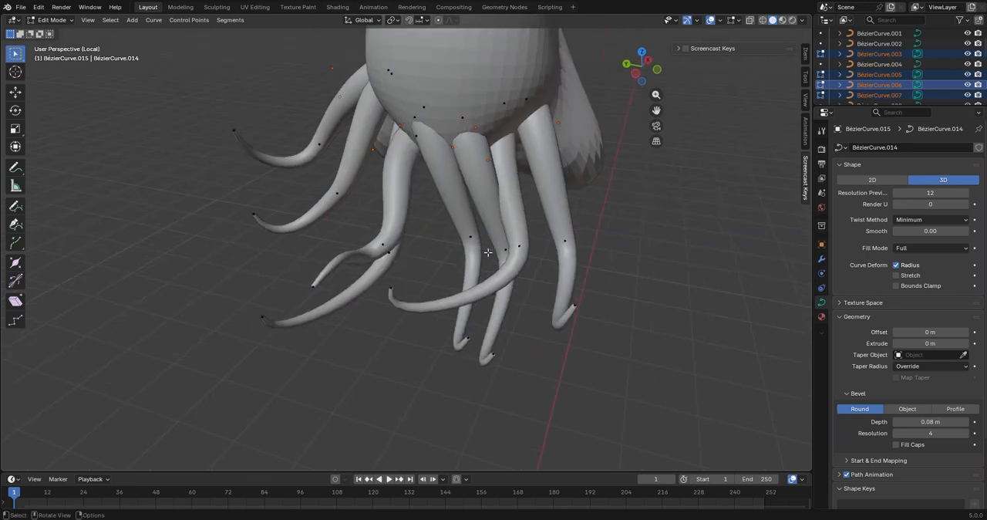
Rotate and move control points on the lower tentacles at the back of the head to change their bends
{"action": "middle_click_drag", "start_coordinate": [573, 290], "coordinate": [590, 339]}
{"action": "key", "text": "r"}
{"action": "middle_click_drag", "start_coordinate": [582, 123], "coordinate": [605, 385]}
{"action": "middle_click_drag", "start_coordinate": [655, 344], "coordinate": [610, 284]}
{"action": "key", "text": "g"}
Rotate the central tentacle's middle control point about -29.9° in the view
{"action": "key", "text": "g"}
{"action": "key", "text": "g"}
{"action": "left_click", "coordinate": [685, 373]}
{"action": "key", "text": "r"}
{"action": "key", "text": "g"}
{"action": "left_click", "coordinate": [249, 308]}
Move the central tentacle's bend and rotate a further control point to vary the lower curves
{"action": "key", "text": "g"}
{"action": "left_click", "coordinate": [598, 288]}
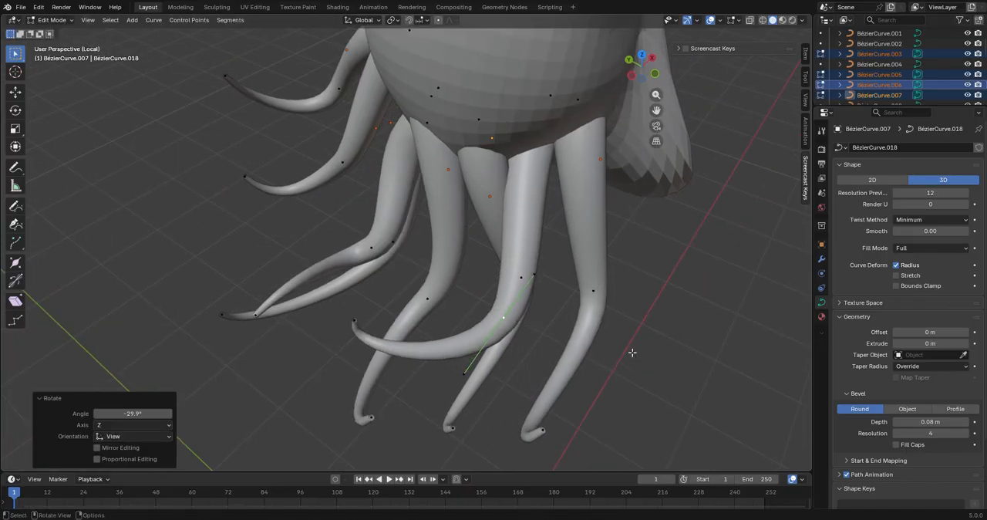
Move and rotate control points around the central tentacle's root beneath the head
{"action": "key", "text": "g"}
{"action": "middle_click_drag", "start_coordinate": [632, 353], "coordinate": [385, 328]}
{"action": "left_click", "coordinate": [527, 288]}
{"action": "left_click", "coordinate": [519, 292]}
{"action": "scroll", "coordinate": [386, 319], "scroll_direction": "down", "scroll_amount": 5}
{"action": "scroll", "coordinate": [498, 349], "scroll_direction": "up", "scroll_amount": 3}
{"action": "left_click", "coordinate": [507, 228]}
{"action": "key", "text": "r"}
{"action": "left_click", "coordinate": [563, 289]}
{"action": "middle_click_drag", "start_coordinate": [563, 289], "coordinate": [455, 259]}
{"action": "key", "text": "g"}
{"action": "left_click", "coordinate": [409, 164]}
{"action": "key", "text": "r"}
{"action": "left_click", "coordinate": [386, 266]}
{"action": "middle_click_drag", "start_coordinate": [385, 266], "coordinate": [431, 208]}
{"action": "left_click", "coordinate": [324, 261]}
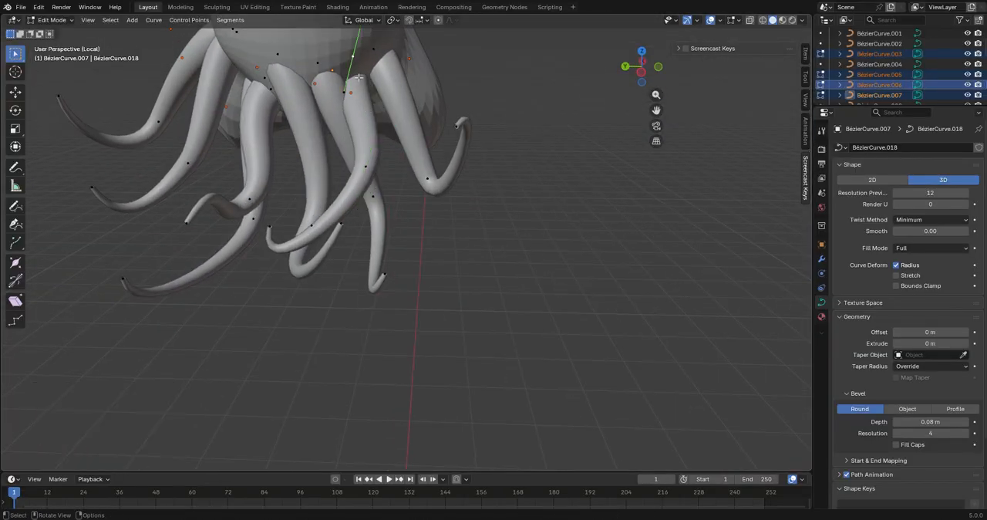
Leave point editing, select an outer lower tentacle, copy it and rotate it about -39.4° in the view
{"action": "left_click", "coordinate": [541, 39]}
{"action": "middle_click_drag", "start_coordinate": [541, 39], "coordinate": [621, 264]}
{"action": "scroll", "coordinate": [665, 268], "scroll_direction": "down", "scroll_amount": 5}
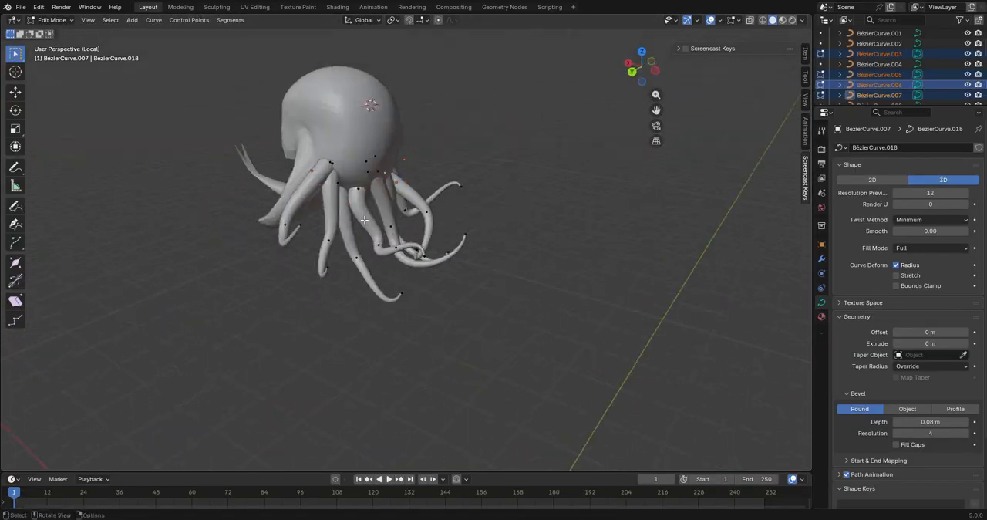
{"action": "middle_click_drag", "start_coordinate": [467, 298], "coordinate": [550, 281]}
{"action": "middle_click_drag", "start_coordinate": [299, 269], "coordinate": [347, 273]}
{"action": "key", "text": "Tab"}
{"action": "left_click", "coordinate": [538, 279]}
{"action": "middle_click_drag", "start_coordinate": [543, 270], "coordinate": [428, 277]}
{"action": "key", "text": "ctrl+c"}
{"action": "key", "text": "r"}
{"action": "left_click", "coordinate": [429, 397]}
{"action": "middle_click_drag", "start_coordinate": [428, 397], "coordinate": [593, 367]}
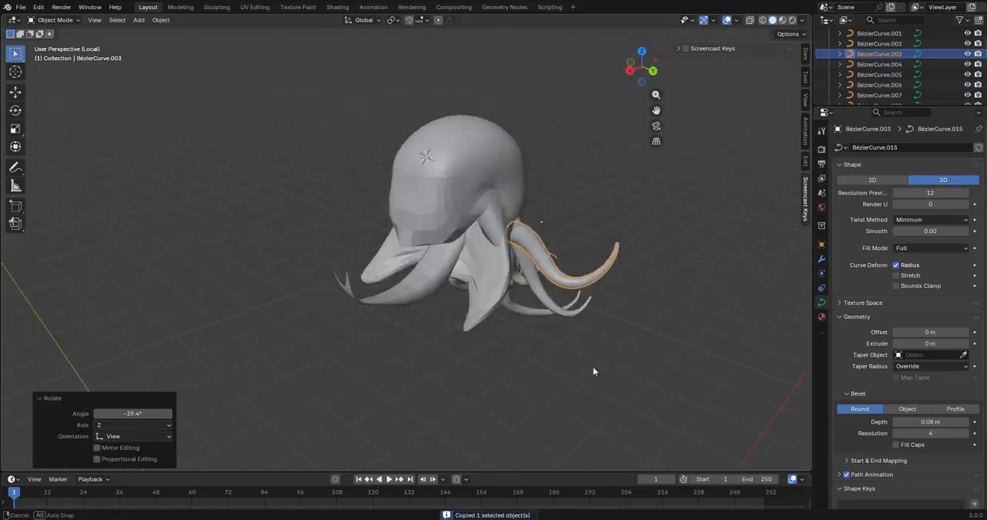
Move the selected tentacle to the upper side of the head and rotate it about 51.3° in the view
{"action": "left_click", "coordinate": [455, 270]}
{"action": "middle_click_drag", "start_coordinate": [455, 270], "coordinate": [723, 235]}
{"action": "key", "text": "g"}
{"action": "left_click", "coordinate": [723, 224]}
{"action": "key", "text": "r"}
{"action": "left_click", "coordinate": [640, 137]}
Shift the upper tentacle so its root sits against the top side of the head
{"action": "key", "text": "g"}
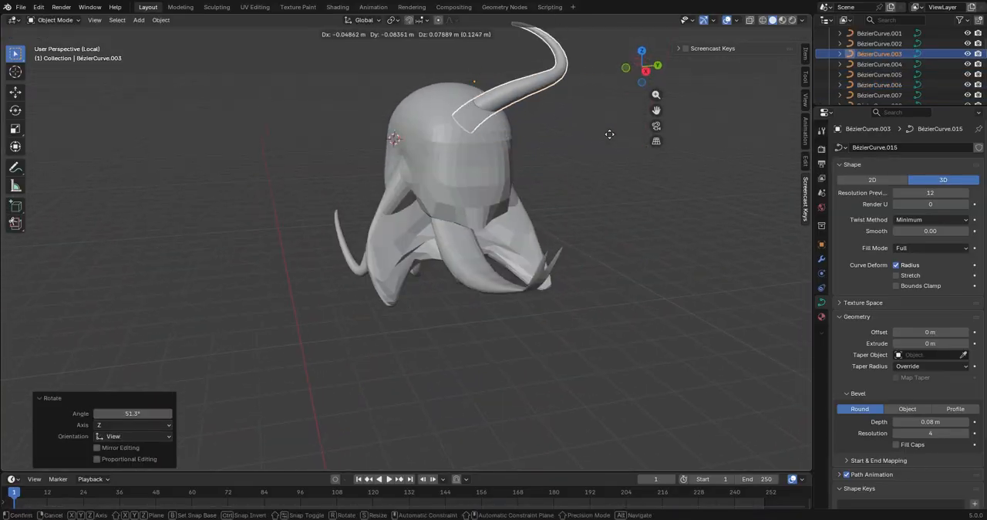
{"action": "left_click", "coordinate": [609, 132]}
{"action": "key", "text": "g"}
{"action": "left_click", "coordinate": [575, 143]}
{"action": "middle_click_drag", "start_coordinate": [580, 148], "coordinate": [618, 193]}
{"action": "left_click", "coordinate": [583, 147]}
Paste a copy of the upper tentacle and move it about -0.01 m X, 0.10 m Y and 0.04 m Z
{"action": "scroll", "coordinate": [583, 147], "scroll_direction": "down", "scroll_amount": 2}
{"action": "key", "text": "ctrl+c"}
{"action": "key", "text": "ctrl+v"}
{"action": "key", "text": "g"}
{"action": "left_click", "coordinate": [466, 202]}
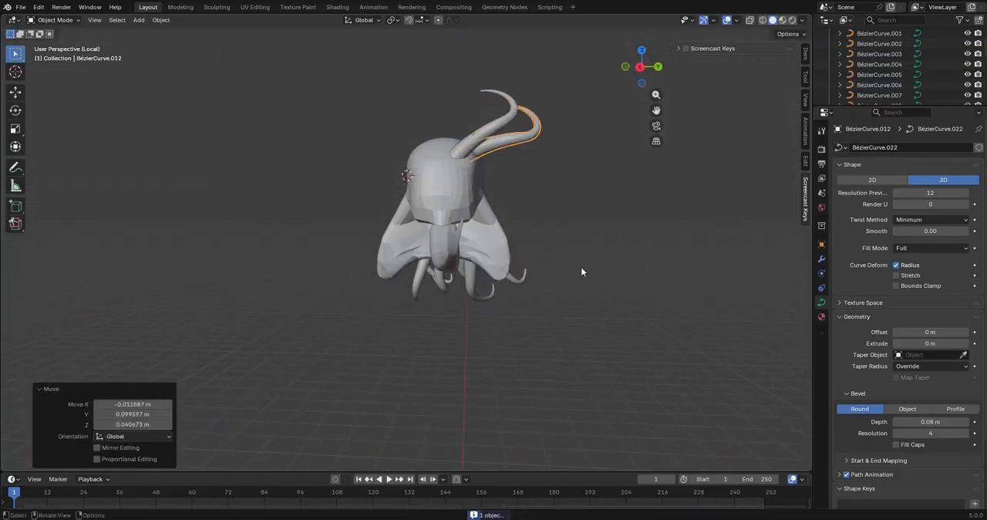
Paste a third tentacle and place it on the side of the head beneath the two upper ones
{"action": "middle_click_drag", "start_coordinate": [527, 277], "coordinate": [590, 237]}
{"action": "key", "text": "ctrl+c"}
{"action": "key", "text": "ctrl+v"}
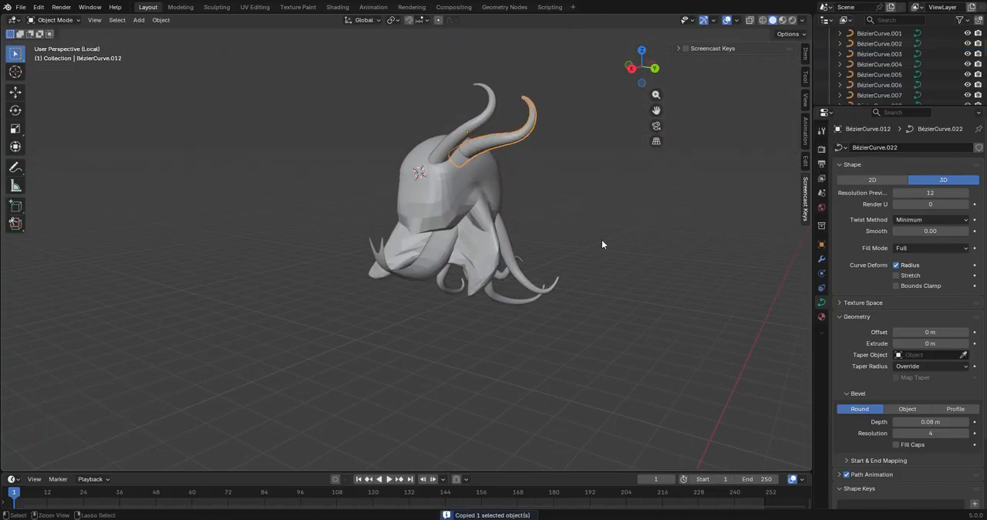
{"action": "key", "text": "g"}
{"action": "left_click", "coordinate": [607, 268]}
{"action": "key", "text": "g"}
{"action": "left_click", "coordinate": [606, 310]}
{"action": "middle_click_drag", "start_coordinate": [607, 310], "coordinate": [604, 355]}
Add a fourth side tentacle below the third, moving it about -0.02 m X, 0.07 m Y and -0.08 m Z
{"action": "scroll", "coordinate": [541, 338], "scroll_direction": "up", "scroll_amount": 4}
{"action": "key", "text": "g"}
{"action": "left_click", "coordinate": [522, 352]}
{"action": "key", "text": "g"}
{"action": "left_click", "coordinate": [637, 397]}
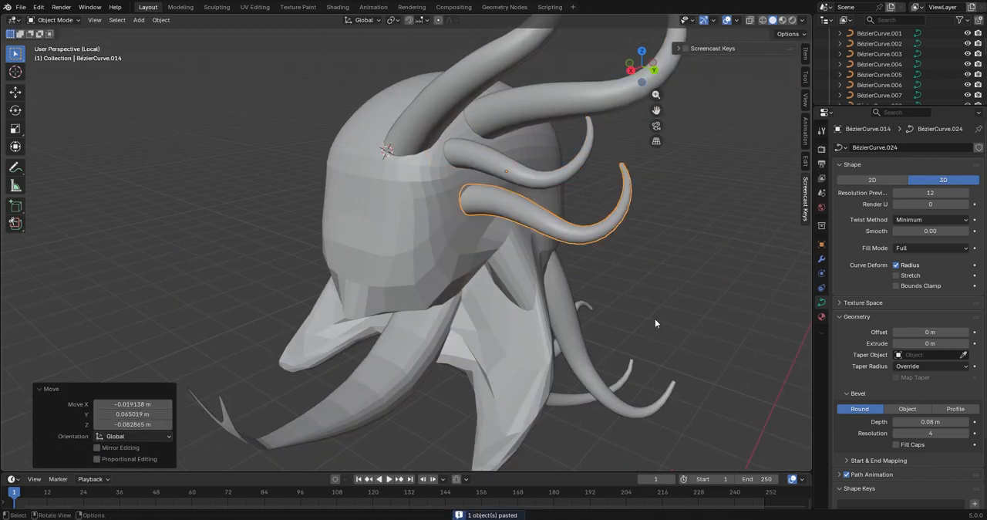
Rotate the fourth side tentacle, isolate it in local view, and snap the 3D cursor to its root control point
{"action": "middle_click_drag", "start_coordinate": [655, 319], "coordinate": [691, 299]}
{"action": "key", "text": "r"}
{"action": "left_click", "coordinate": [613, 24]}
{"action": "scroll", "coordinate": [540, 173], "scroll_direction": "up", "scroll_amount": 3}
{"action": "key", "text": "KP_Divide"}
{"action": "key", "text": "Tab"}
{"action": "key", "text": "KP_Divide"}
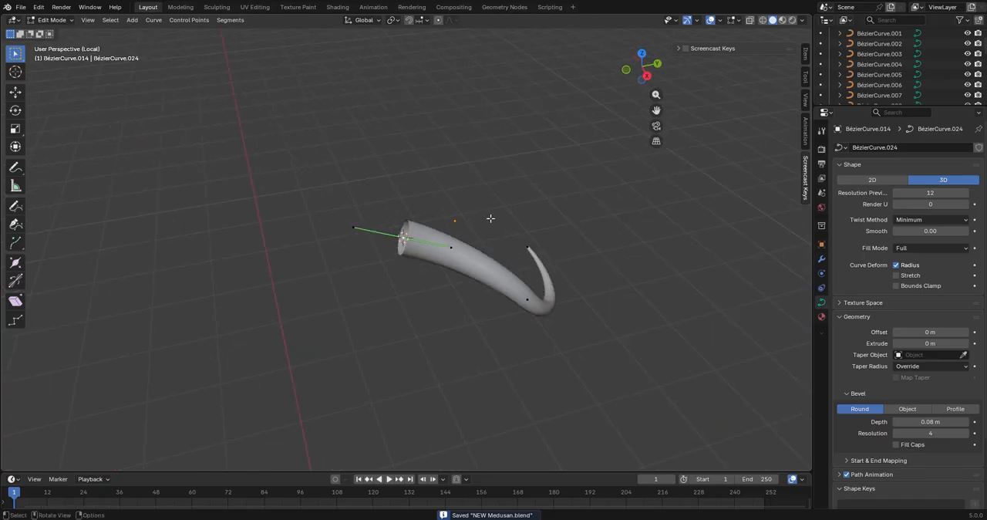
Set the isolated tentacle's origin to the 3D cursor at its root, and return to the full scene
{"action": "right_click", "coordinate": [492, 96]}
{"action": "key", "text": "Tab"}
{"action": "right_click", "coordinate": [514, 164]}
{"action": "left_click", "coordinate": [569, 177]}
{"action": "middle_click_drag", "start_coordinate": [566, 181], "coordinate": [577, 219]}
{"action": "right_click", "coordinate": [578, 221]}
{"action": "mouse_move", "coordinate": [583, 211]}
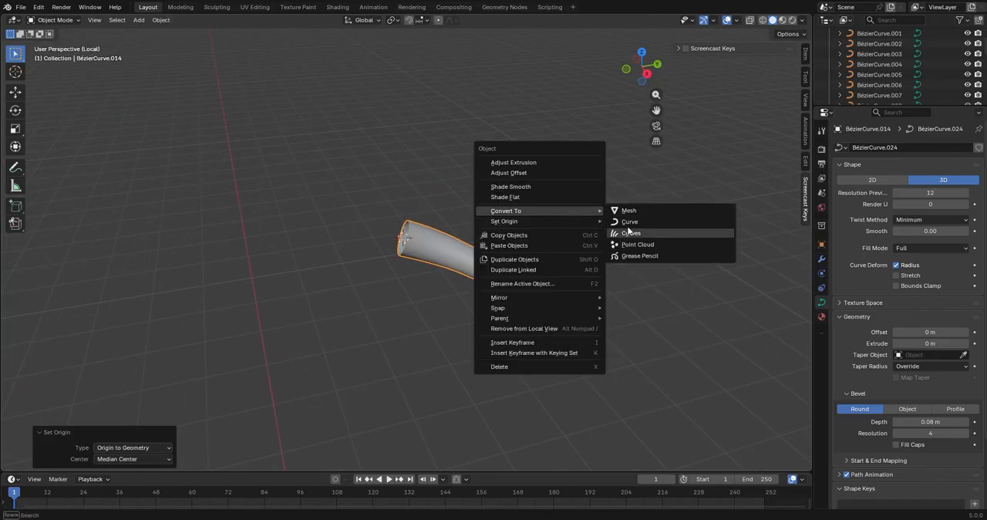
{"action": "left_click", "coordinate": [646, 245]}
{"action": "middle_click_drag", "start_coordinate": [648, 246], "coordinate": [590, 244]}
{"action": "key", "text": "KP_Divide"}
Paste a copy of the tentacle lower on the head's side, scale it to about 0.6 and rotate it downward
{"action": "middle_click_drag", "start_coordinate": [626, 275], "coordinate": [614, 244]}
{"action": "key", "text": "ctrl+c"}
{"action": "key", "text": "ctrl+v"}
{"action": "key", "text": "g"}
{"action": "left_click", "coordinate": [697, 313]}
{"action": "key", "text": "s"}
{"action": "left_click", "coordinate": [593, 246]}
{"action": "key", "text": "r"}
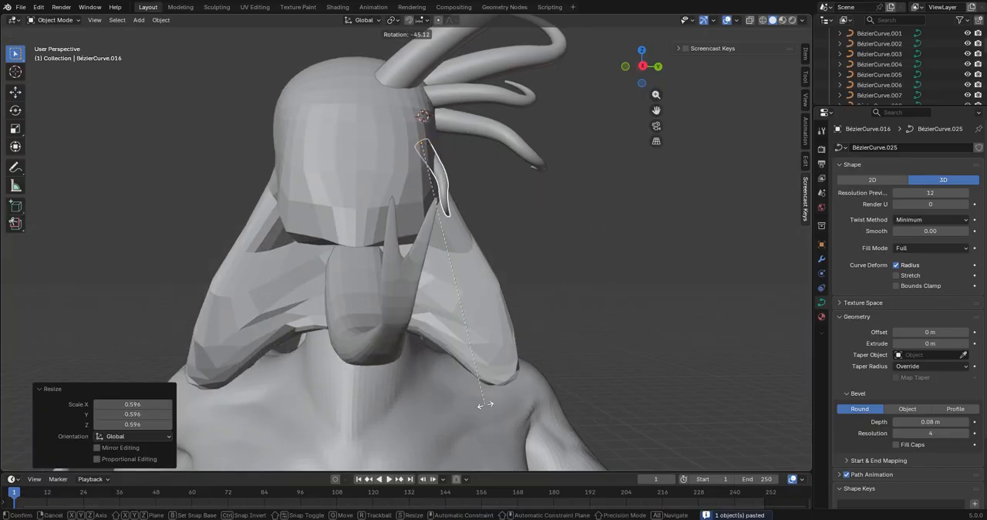
{"action": "left_click", "coordinate": [610, 326]}
Paste another small tentacle copy and place it beside the previous one on the side of the head
{"action": "middle_click_drag", "start_coordinate": [610, 327], "coordinate": [478, 265]}
{"action": "key", "text": "ctrl+c"}
{"action": "key", "text": "ctrl+v"}
{"action": "left_click", "coordinate": [526, 157]}
{"action": "middle_click_drag", "start_coordinate": [527, 157], "coordinate": [476, 240]}
Paste one more small side tentacle, then move, scale and rotate it to differ from its neighbours
{"action": "key", "text": "ctrl+c"}
{"action": "key", "text": "ctrl+v"}
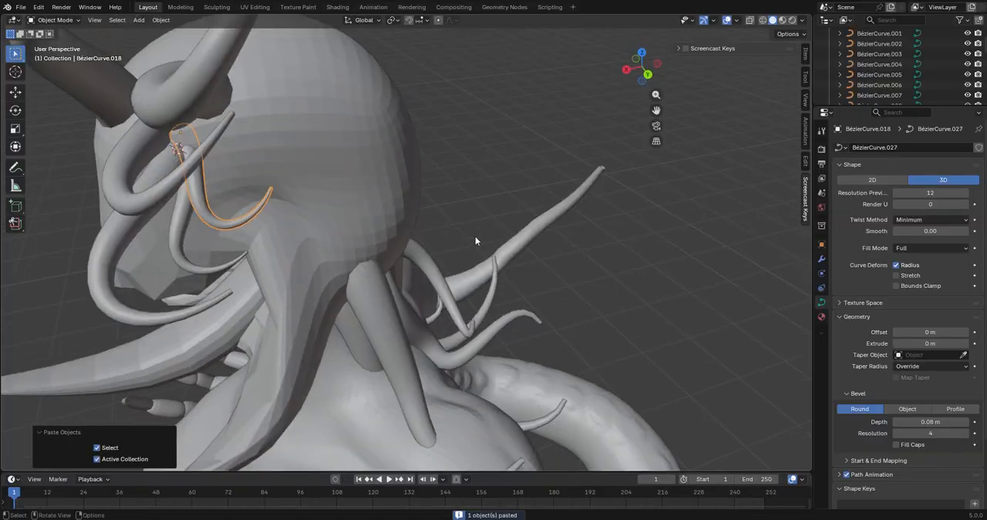
{"action": "key", "text": "g"}
{"action": "left_click", "coordinate": [505, 245]}
{"action": "key", "text": "s"}
{"action": "left_click", "coordinate": [478, 308]}
{"action": "key", "text": "t"}
{"action": "key", "text": "r"}
{"action": "left_click", "coordinate": [394, 258]}
Move the second upper tentacle about 0.07 m X and 0.01 m Y, and enlarge it slightly
{"action": "middle_click_drag", "start_coordinate": [383, 268], "coordinate": [343, 217]}
{"action": "scroll", "coordinate": [343, 216], "scroll_direction": "down", "scroll_amount": 2}
{"action": "left_click", "coordinate": [241, 202]}
{"action": "middle_click_drag", "start_coordinate": [386, 175], "coordinate": [412, 202]}
{"action": "key", "text": "r"}
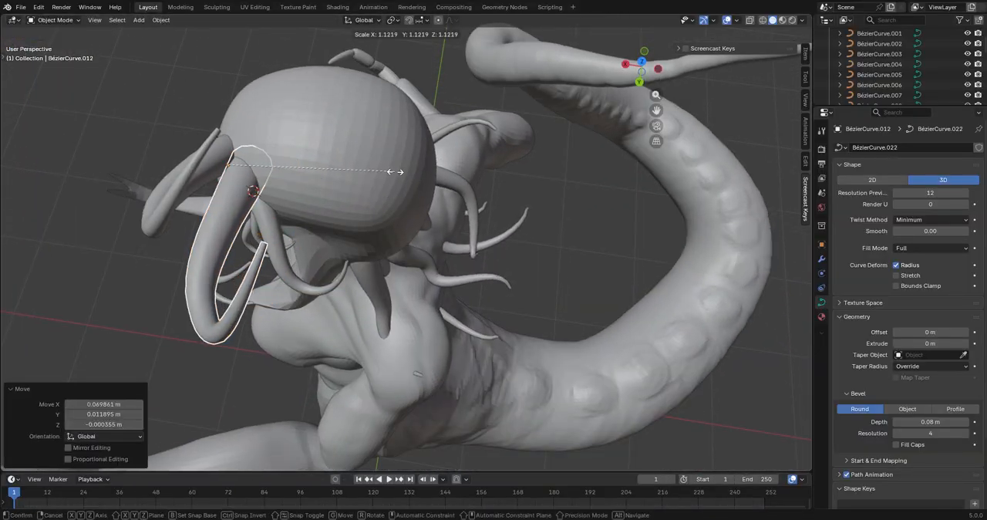
{"action": "left_click", "coordinate": [395, 171]}
Paste a copy of the enlarged tentacle, move it farther back along the head's side, and rotate it
{"action": "middle_click_drag", "start_coordinate": [395, 171], "coordinate": [500, 222]}
{"action": "key", "text": "ctrl+c"}
{"action": "key", "text": "ctrl+v"}
{"action": "key", "text": "g"}
{"action": "left_click", "coordinate": [669, 332]}
{"action": "key", "text": "r"}
{"action": "middle_click_drag", "start_coordinate": [668, 332], "coordinate": [613, 258]}
{"action": "left_click", "coordinate": [691, 356]}
{"action": "key", "text": "r"}
{"action": "left_click", "coordinate": [616, 259]}
Paste another large tentacle farther back on the head, position it, and rotate it about 1.09° in the view
{"action": "key", "text": "ctrl+c"}
{"action": "key", "text": "ctrl+v"}
{"action": "middle_click_drag", "start_coordinate": [335, 280], "coordinate": [520, 312]}
{"action": "key", "text": "g"}
{"action": "left_click", "coordinate": [493, 286]}
{"action": "key", "text": "g"}
{"action": "left_click", "coordinate": [516, 298]}
{"action": "key", "text": "r"}
{"action": "mouse_move", "coordinate": [620, 232]}
{"action": "middle_mouse_down"}
{"action": "mouse_move", "coordinate": [529, 283]}
{"action": "mouse_move", "coordinate": [628, 222]}
{"action": "middle_mouse_up"}
{"action": "left_click", "coordinate": [532, 289]}
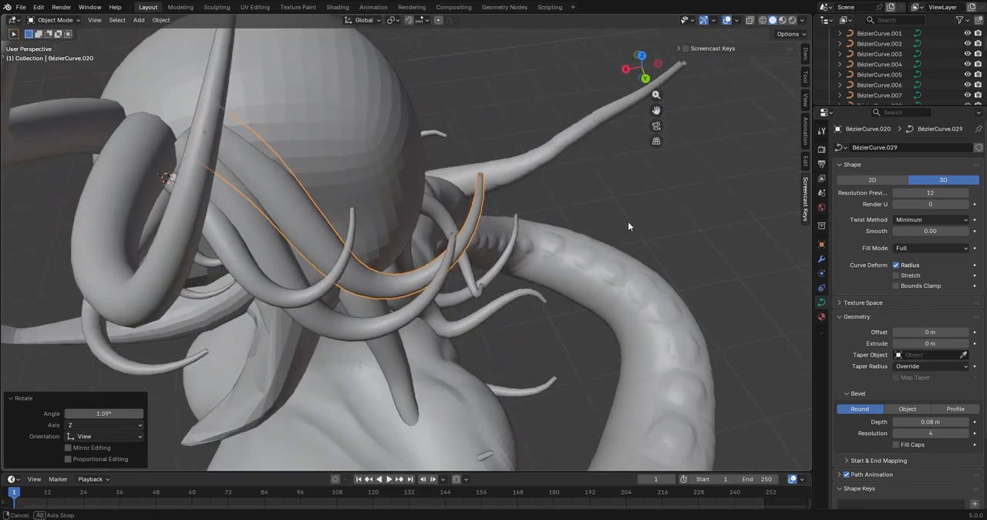
Add a large tentacle lower behind the others, moving it about -0.09 m X, 0.03 m Y and -0.11 m Z
{"action": "key", "text": "g"}
{"action": "left_click", "coordinate": [668, 199]}
{"action": "key", "text": "r"}
{"action": "left_click", "coordinate": [691, 219]}
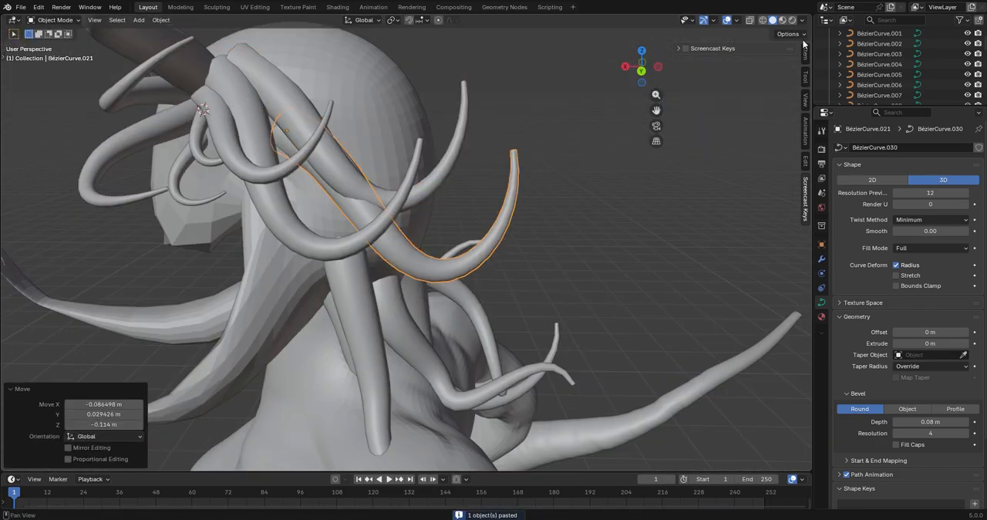
Enable the screencast key display, and rotate and shift the newest large tentacle to fit the head
{"action": "left_click", "coordinate": [687, 49]}
{"action": "middle_click_drag", "start_coordinate": [673, 251], "coordinate": [626, 256]}
{"action": "key", "text": "r"}
{"action": "left_click", "coordinate": [628, 309]}
{"action": "middle_click_drag", "start_coordinate": [626, 324], "coordinate": [609, 305]}
{"action": "key", "text": "r"}
{"action": "left_click", "coordinate": [582, 367]}
{"action": "key", "text": "g"}
{"action": "left_click", "coordinate": [599, 371]}
Paste another copy of the large tentacle, move it farther around the head, and rotate it 22.5° in the view and about global X
{"action": "key", "text": "ctrl+c"}
{"action": "key", "text": "ctrl+v"}
{"action": "key", "text": "g"}
{"action": "left_click", "coordinate": [648, 225]}
{"action": "middle_click_drag", "start_coordinate": [648, 225], "coordinate": [566, 166]}
{"action": "key", "text": "r"}
{"action": "key", "text": "x"}
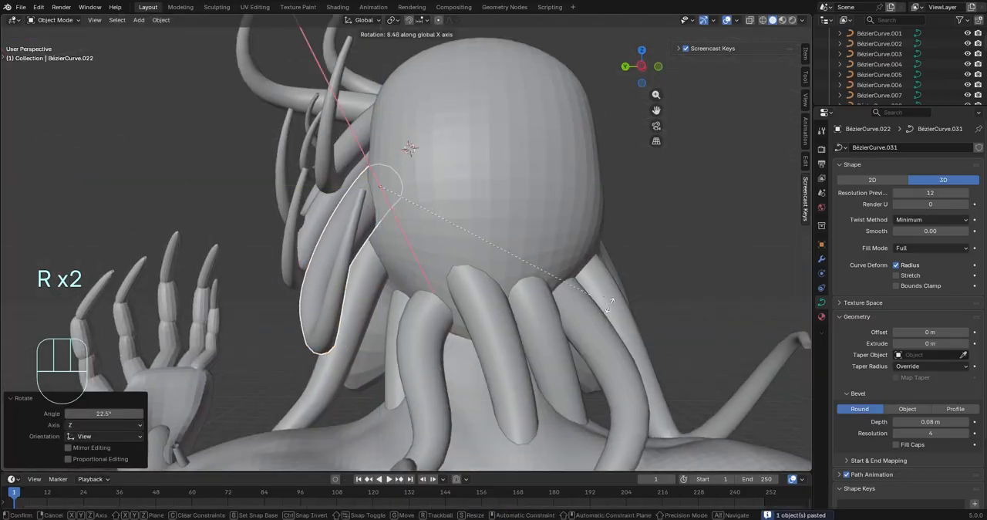
{"action": "left_click", "coordinate": [574, 201]}
Rotate the newly pasted tentacle about the Z axis and reposition its root against the head
{"action": "middle_click_drag", "start_coordinate": [574, 200], "coordinate": [655, 339]}
{"action": "key", "text": "r"}
{"action": "key", "text": "z"}
{"action": "left_click", "coordinate": [683, 412]}
{"action": "middle_click_drag", "start_coordinate": [683, 411], "coordinate": [385, 239]}
{"action": "key", "text": "g"}
{"action": "left_click", "coordinate": [684, 320]}
Rotate the root point of the uppermost large back tentacle -58.5° in the view and thicken the root
{"action": "scroll", "coordinate": [559, 365], "scroll_direction": "down", "scroll_amount": 3}
{"action": "left_click", "coordinate": [417, 264]}
{"action": "key", "text": "Tab"}
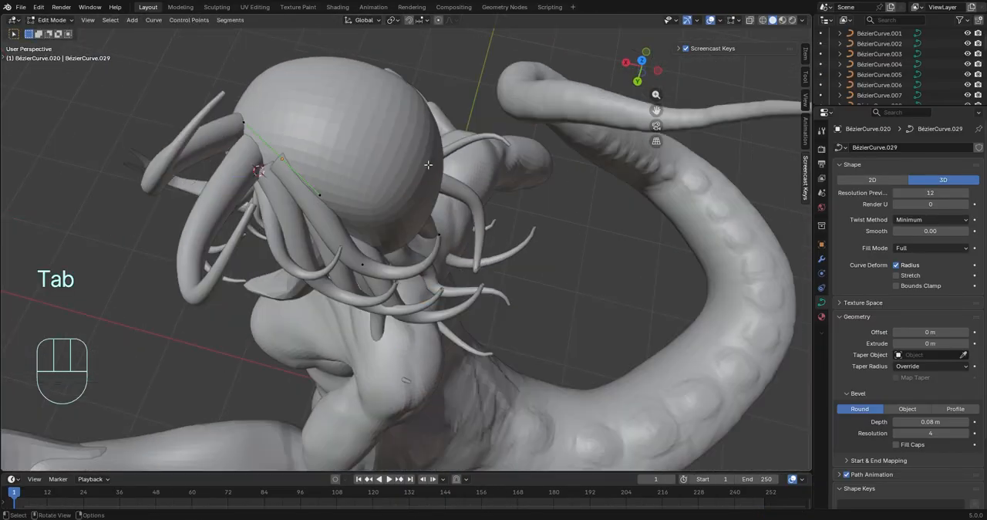
{"action": "middle_click_drag", "start_coordinate": [462, 245], "coordinate": [36, 329]}
{"action": "key", "text": "t"}
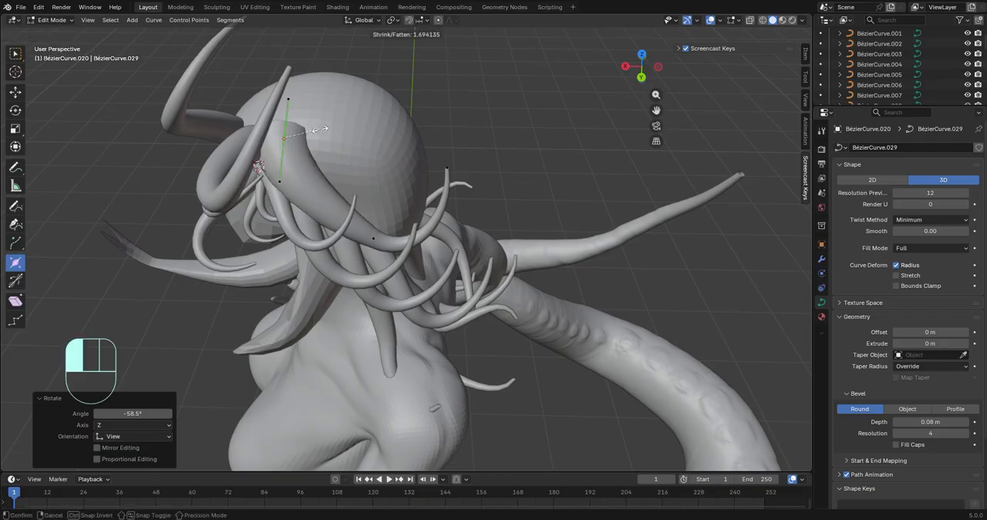
{"action": "left_click_drag", "start_coordinate": [320, 129], "coordinate": [323, 129]}
{"action": "middle_click_drag", "start_coordinate": [324, 130], "coordinate": [390, 98]}
{"action": "key", "text": "Tab"}
Enlarge the root of the thick tentacle nearest the forehead and rotate its control point -21.9° in the view
{"action": "middle_click_drag", "start_coordinate": [289, 152], "coordinate": [282, 136]}
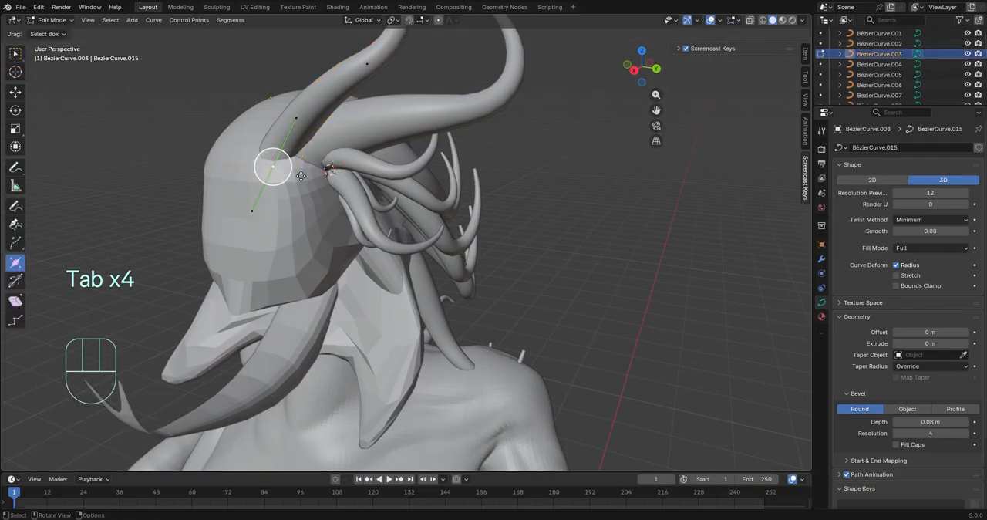
{"action": "key", "text": "s"}
{"action": "middle_click_drag", "start_coordinate": [493, 212], "coordinate": [567, 270]}
{"action": "key", "text": "r"}
Rotate and move the forehead tentacle's root point so its base sits against the head
{"action": "key", "text": "r"}
{"action": "left_click", "coordinate": [409, 374]}
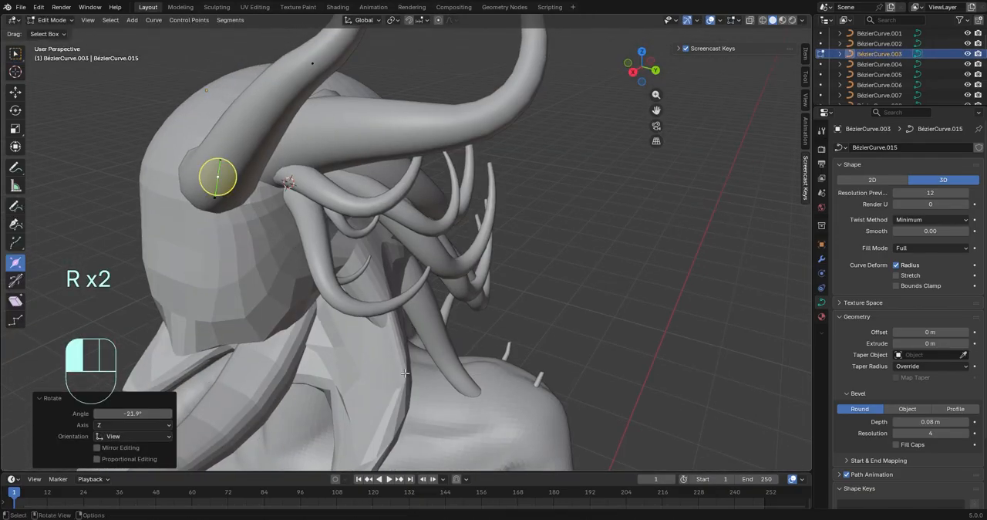
{"action": "key", "text": "r"}
{"action": "left_click", "coordinate": [498, 72]}
{"action": "key", "text": "g"}
{"action": "left_click", "coordinate": [461, 101]}
{"action": "mouse_move", "coordinate": [461, 102]}
{"action": "middle_mouse_down"}
{"action": "mouse_move", "coordinate": [455, 73]}
{"action": "mouse_move", "coordinate": [370, 85]}
{"action": "mouse_move", "coordinate": [463, 100]}
{"action": "middle_mouse_up"}
{"action": "key", "text": "r"}
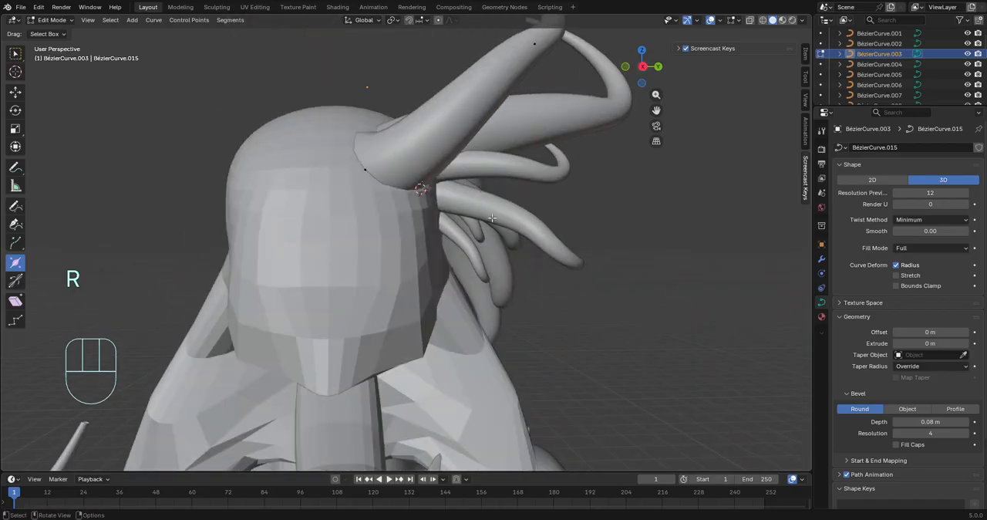
Rotate the root point of the uppermost large back tentacle 50° about global X, and rotate it again in the view
{"action": "key", "text": "Tab"}
{"action": "left_click", "coordinate": [466, 129]}
{"action": "key", "text": "Tab"}
{"action": "middle_click_drag", "start_coordinate": [465, 133], "coordinate": [446, 147]}
{"action": "left_click_drag", "start_coordinate": [446, 147], "coordinate": [429, 142]}
{"action": "middle_click_drag", "start_coordinate": [429, 141], "coordinate": [371, 156]}
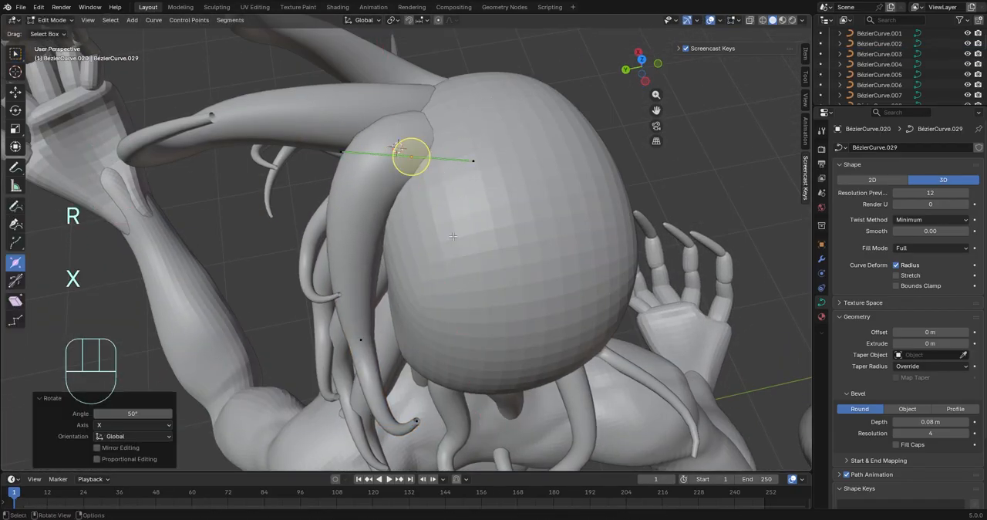
{"action": "scroll", "coordinate": [452, 236], "scroll_direction": "down", "scroll_amount": 2}
{"action": "middle_click_drag", "start_coordinate": [452, 236], "coordinate": [406, 236]}
{"action": "key", "text": "r"}
{"action": "left_click", "coordinate": [440, 270]}
{"action": "left_click", "coordinate": [428, 270]}
Open the tentacle hanging toward the near shoulder for point editing and move one of its control points
{"action": "key", "text": "Tab"}
{"action": "left_click", "coordinate": [392, 227]}
{"action": "key", "text": "Tab"}
{"action": "left_click", "coordinate": [703, 217]}
{"action": "scroll", "coordinate": [478, 227], "scroll_direction": "down", "scroll_amount": 3}
{"action": "middle_click_drag", "start_coordinate": [679, 218], "coordinate": [489, 242]}
{"action": "key", "text": "Tab"}
{"action": "left_click", "coordinate": [478, 228]}
{"action": "scroll", "coordinate": [489, 242], "scroll_direction": "up", "scroll_amount": 3}
{"action": "key", "text": "Tab"}
{"action": "middle_click_drag", "start_coordinate": [620, 235], "coordinate": [632, 232]}
{"action": "key", "text": "g"}
{"action": "left_click", "coordinate": [615, 146]}
Reposition the lower bend point of the shoulder-side tentacle and scale its handles by 1.465
{"action": "middle_click_drag", "start_coordinate": [616, 146], "coordinate": [721, 212]}
{"action": "key", "text": "g"}
{"action": "left_click", "coordinate": [494, 166]}
{"action": "key", "text": "r"}
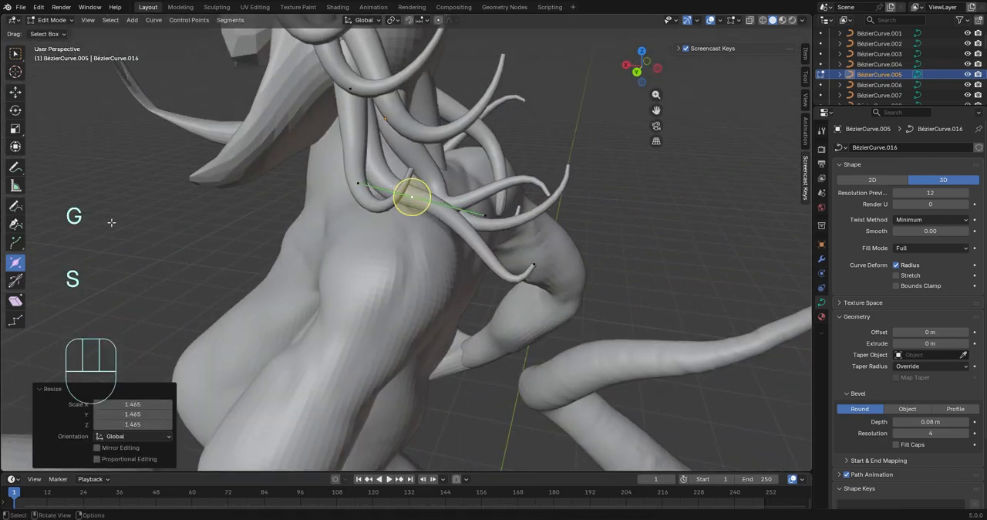
{"action": "middle_click_drag", "start_coordinate": [111, 222], "coordinate": [339, 224]}
Reshape the tentacle hanging down the middle of the neck by moving its lower bend point and rotating the handles
{"action": "middle_click_drag", "start_coordinate": [555, 239], "coordinate": [432, 285]}
{"action": "key", "text": "Tab"}
{"action": "left_click", "coordinate": [493, 263]}
{"action": "key", "text": "Tab"}
{"action": "key", "text": "g"}
{"action": "middle_click_drag", "start_coordinate": [694, 332], "coordinate": [608, 309]}
{"action": "left_click", "coordinate": [666, 316]}
{"action": "key", "text": "g"}
{"action": "left_click", "coordinate": [563, 304]}
{"action": "key", "text": "g"}
{"action": "left_click", "coordinate": [659, 310]}
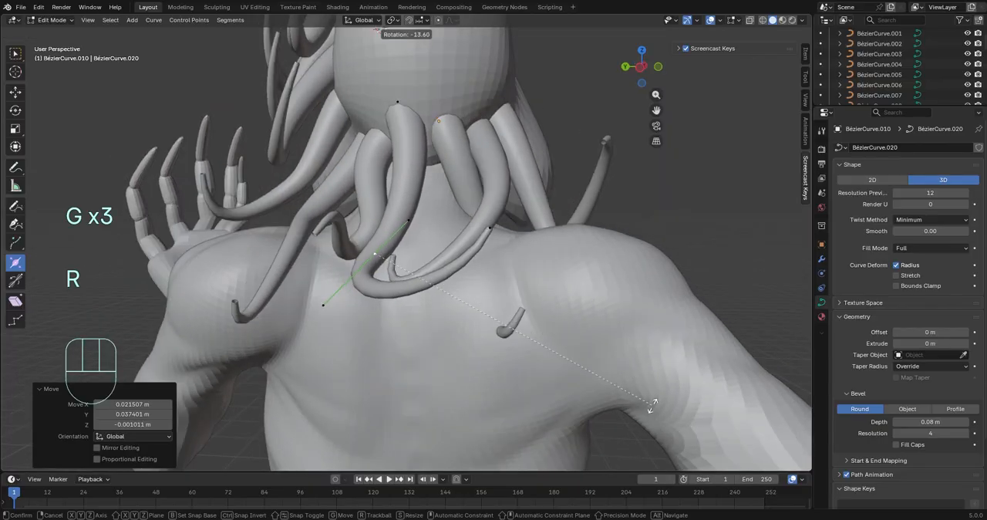
{"action": "left_click", "coordinate": [652, 405]}
{"action": "middle_click_drag", "start_coordinate": [653, 405], "coordinate": [705, 385]}
Move a lower control point of the neighbouring neck tentacle about -0.09 m X and 0.08 m Z
{"action": "key", "text": "Tab"}
{"action": "left_click", "coordinate": [493, 208]}
{"action": "key", "text": "Tab"}
{"action": "middle_click_drag", "start_coordinate": [493, 223], "coordinate": [518, 286]}
{"action": "key", "text": "g"}
{"action": "left_click", "coordinate": [593, 257]}
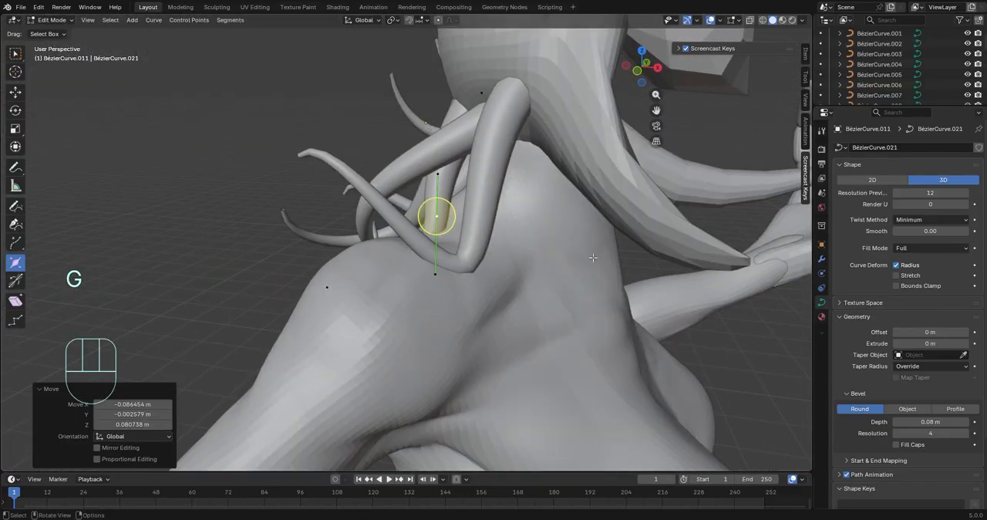
Rotate that neck tentacle's lower control point in the view and adjust its position over the shoulder
{"action": "middle_click_drag", "start_coordinate": [590, 205], "coordinate": [659, 278]}
{"action": "key", "text": "r"}
{"action": "left_click", "coordinate": [539, 254]}
{"action": "key", "text": "g"}
{"action": "left_click", "coordinate": [464, 199]}
Rotate the neck tentacle's end point -106° in the view, rotate it further, and place it pointing down the back
{"action": "middle_click_drag", "start_coordinate": [463, 199], "coordinate": [431, 431]}
{"action": "key", "text": "r"}
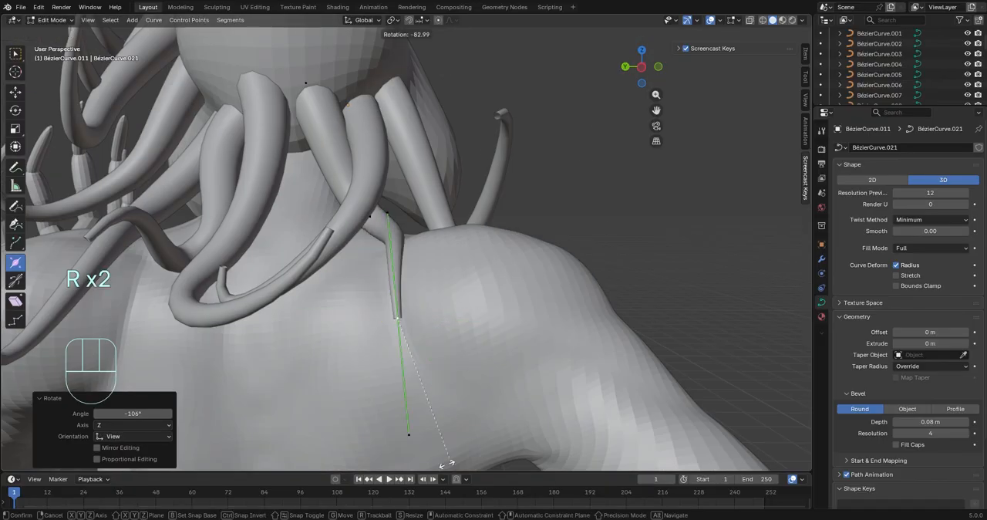
{"action": "left_click", "coordinate": [445, 462]}
{"action": "key", "text": "g"}
{"action": "middle_click_drag", "start_coordinate": [445, 463], "coordinate": [452, 256]}
{"action": "left_click", "coordinate": [555, 386]}
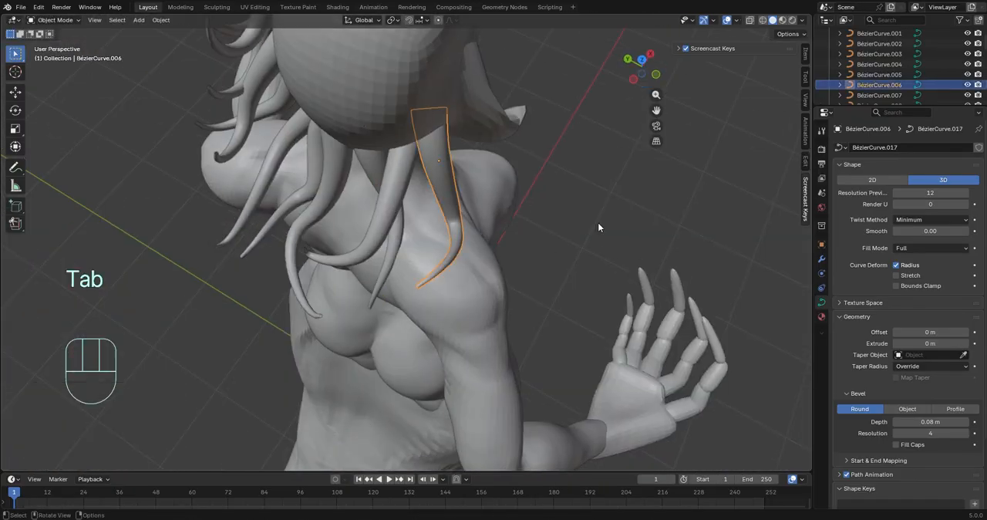
Bend the outermost tentacle above the far shoulder by moving and rotating its control points
{"action": "middle_click_drag", "start_coordinate": [597, 227], "coordinate": [532, 223]}
{"action": "key", "text": "Tab"}
{"action": "key", "text": "g"}
{"action": "left_click", "coordinate": [403, 223]}
{"action": "scroll", "coordinate": [502, 247], "scroll_direction": "up", "scroll_amount": 6}
{"action": "left_click", "coordinate": [429, 230]}
{"action": "key", "text": "r"}
{"action": "left_click", "coordinate": [641, 363]}
Position the outermost tentacle's root under the head and thicken it by a factor of 1.465
{"action": "middle_click_drag", "start_coordinate": [557, 278], "coordinate": [658, 227]}
{"action": "key", "text": "g"}
{"action": "scroll", "coordinate": [659, 226], "scroll_direction": "up", "scroll_amount": 3}
{"action": "left_click", "coordinate": [446, 105]}
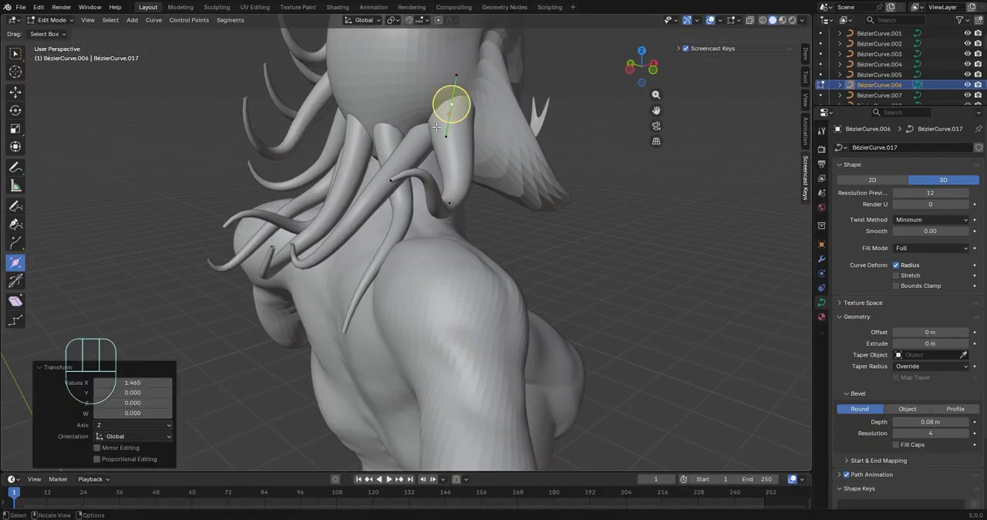
{"action": "left_click_drag", "start_coordinate": [435, 109], "coordinate": [431, 112]}
{"action": "middle_click_drag", "start_coordinate": [431, 112], "coordinate": [769, 119]}
Shift the outermost tentacle's control point along the global X axis
{"action": "key", "text": "g"}
{"action": "key", "text": "y"}
{"action": "key", "text": "x"}
{"action": "left_click", "coordinate": [552, 143]}
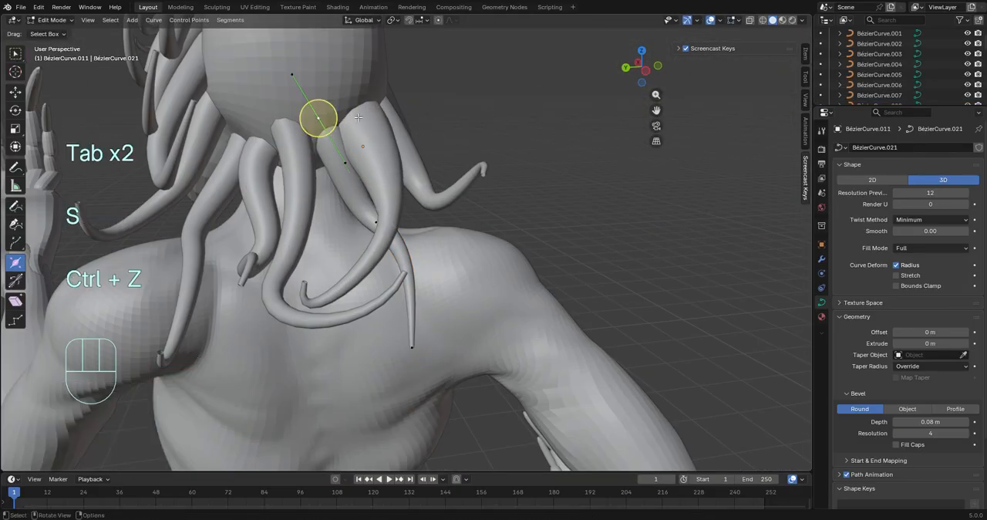
Thicken the roots of the tentacles at the back of the neck
{"action": "left_click", "coordinate": [304, 102]}
{"action": "key", "text": "Tab"}
{"action": "middle_click_drag", "start_coordinate": [305, 102], "coordinate": [255, 168]}
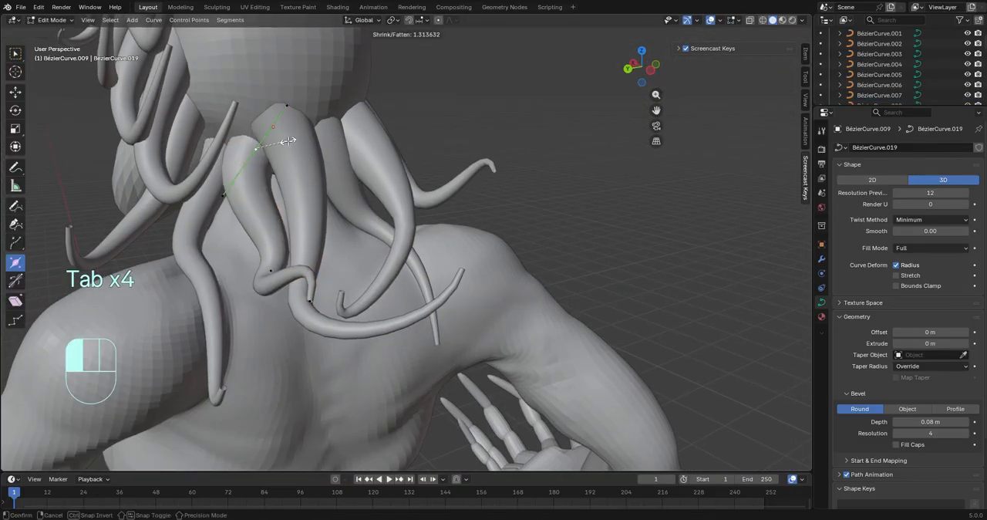
{"action": "key", "text": "Tab"}
Select six tentacles at the side of the head, paste copies of them, and rotate the copies 49.9° about the Z axis
{"action": "middle_click_drag", "start_coordinate": [209, 122], "coordinate": [525, 297]}
{"action": "left_click", "coordinate": [331, 223]}
{"action": "left_click", "coordinate": [353, 265], "text": "shift"}
{"action": "left_click", "coordinate": [399, 229], "text": "shift"}
{"action": "middle_click_drag", "start_coordinate": [354, 265], "coordinate": [328, 196]}
{"action": "left_click", "coordinate": [329, 197], "text": "shift"}
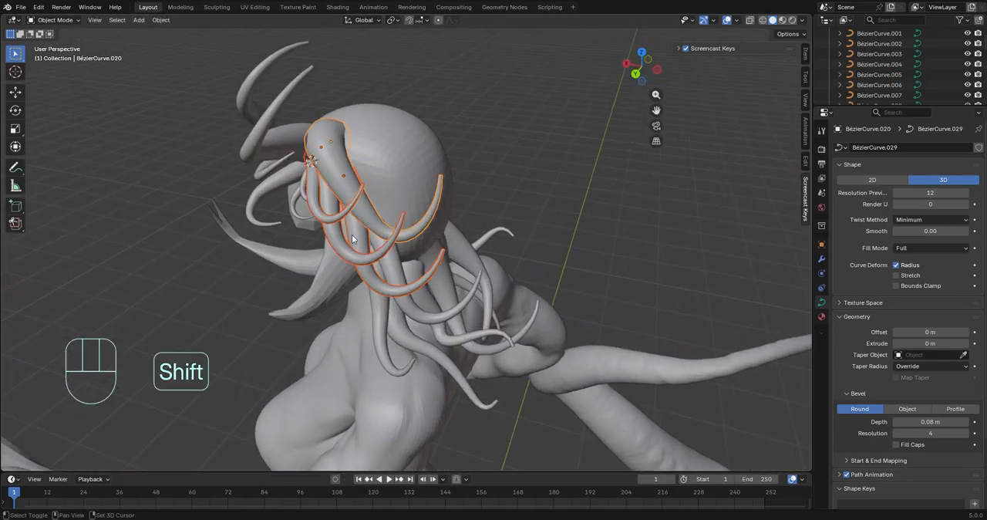
{"action": "middle_click_drag", "start_coordinate": [351, 234], "coordinate": [381, 247]}
{"action": "key", "text": "ctrl+c"}
{"action": "key", "text": "ctrl+v"}
{"action": "key", "text": "g"}
{"action": "key", "text": "r"}
{"action": "key", "text": "z"}
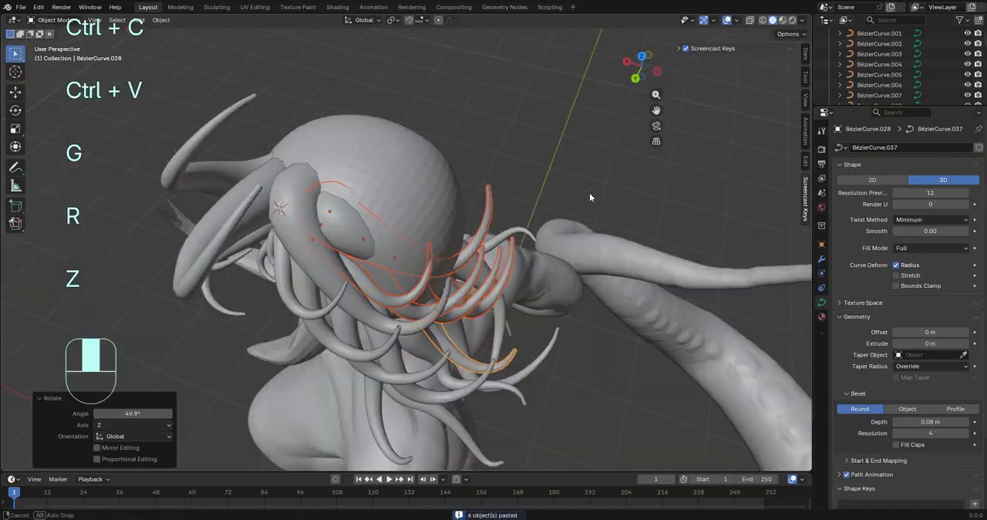
Shift the six pasted tentacles along the X axis and reposition them against the back of the head
{"action": "middle_click_drag", "start_coordinate": [589, 193], "coordinate": [542, 250]}
{"action": "key", "text": "g"}
{"action": "key", "text": "y"}
{"action": "key", "text": "x"}
{"action": "left_click", "coordinate": [775, 235]}
{"action": "key", "text": "g"}
{"action": "left_click", "coordinate": [606, 185]}
Rotate the pasted tentacle group and fine-tune its position, ending with a move of about 0.02 m X and -0.05 m Y
{"action": "key", "text": "g"}
{"action": "left_click", "coordinate": [540, 262]}
{"action": "key", "text": "r"}
{"action": "left_click", "coordinate": [544, 317]}
{"action": "middle_click_drag", "start_coordinate": [544, 317], "coordinate": [663, 251]}
{"action": "key", "text": "g"}
{"action": "left_click", "coordinate": [622, 290]}
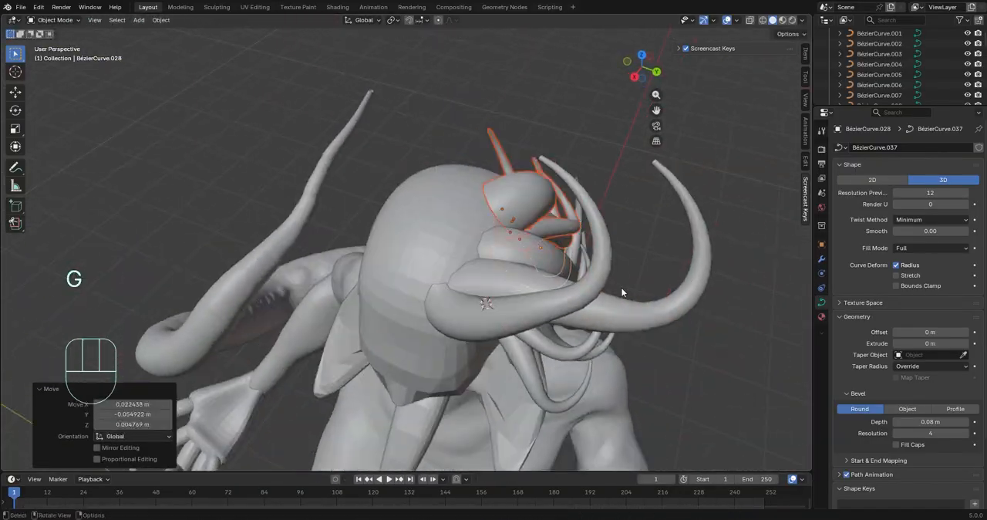
Thicken the root of the thin pasted tentacle between the large ones and rotate its control point -34.3° in the view
{"action": "middle_click_drag", "start_coordinate": [621, 291], "coordinate": [494, 254]}
{"action": "key", "text": "Tab"}
{"action": "scroll", "coordinate": [406, 246], "scroll_direction": "up", "scroll_amount": 2}
{"action": "left_click", "coordinate": [255, 209]}
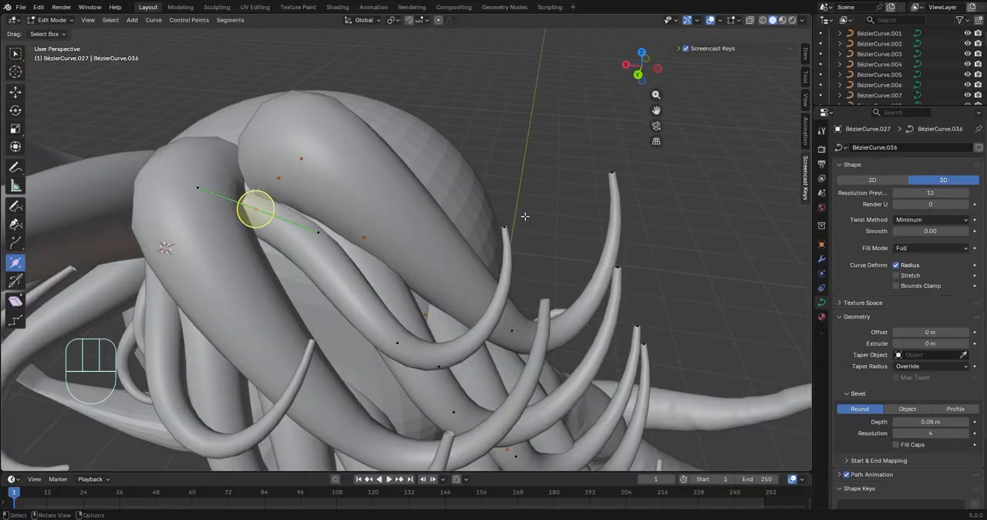
{"action": "left_click", "coordinate": [538, 422]}
{"action": "middle_click_drag", "start_coordinate": [539, 422], "coordinate": [260, 115]}
{"action": "key", "text": "r"}
{"action": "left_click", "coordinate": [266, 154]}
{"action": "middle_click_drag", "start_coordinate": [266, 154], "coordinate": [423, 324]}
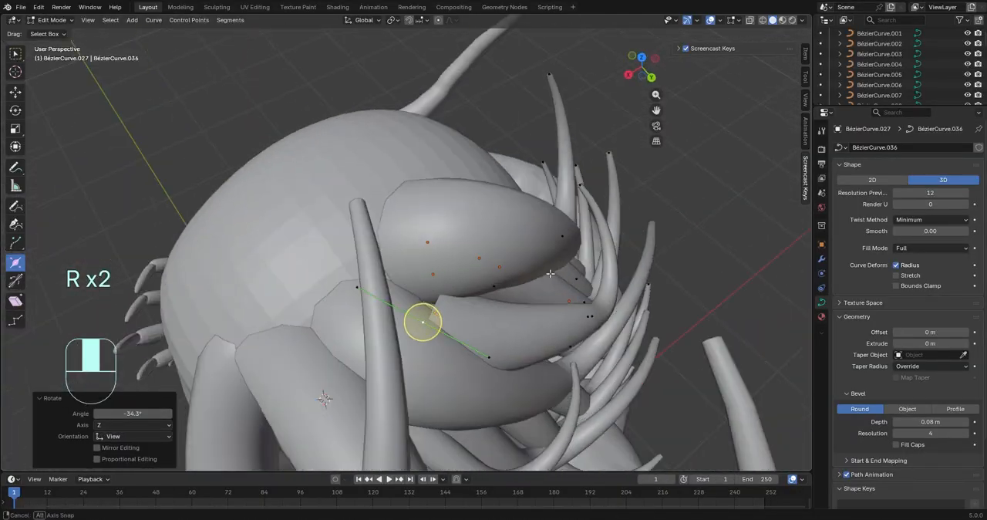
Move and rotate the selected control point of the thin tentacle between the large ones
{"action": "key", "text": "g"}
{"action": "left_click", "coordinate": [594, 292]}
{"action": "key", "text": "r"}
{"action": "left_click", "coordinate": [724, 149]}
{"action": "key", "text": "r"}
{"action": "middle_click_drag", "start_coordinate": [724, 148], "coordinate": [462, 223]}
Move a control point of the neighbouring side tentacle by about 0.016 m X, 0.012 m Y and -0.043 m Z
{"action": "left_click", "coordinate": [656, 279]}
{"action": "left_click", "coordinate": [327, 237]}
{"action": "middle_click_drag", "start_coordinate": [370, 240], "coordinate": [428, 229]}
{"action": "key", "text": "g"}
{"action": "left_click", "coordinate": [500, 300]}
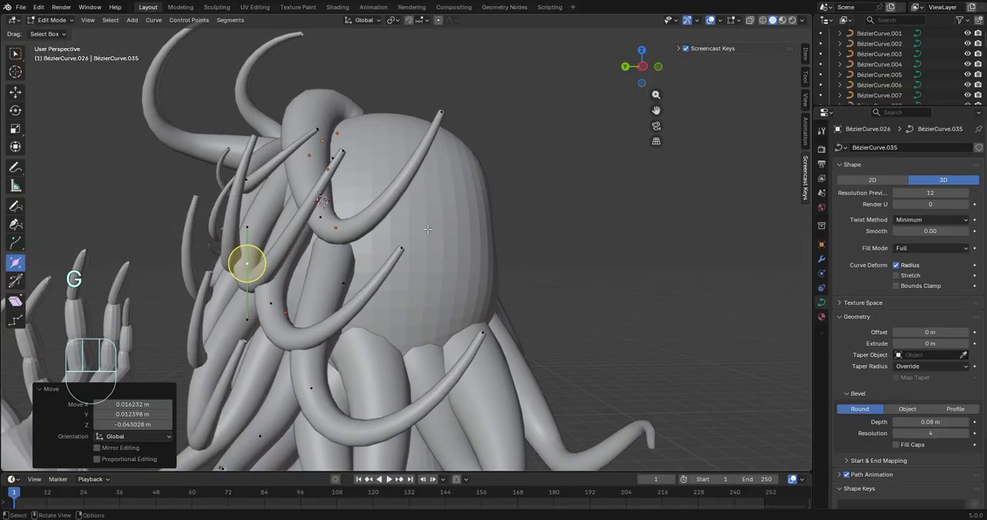
Rotate and reposition a control point near the end of a third pasted tentacle at the back of the head
{"action": "left_click", "coordinate": [250, 359]}
{"action": "middle_click_drag", "start_coordinate": [251, 359], "coordinate": [487, 249]}
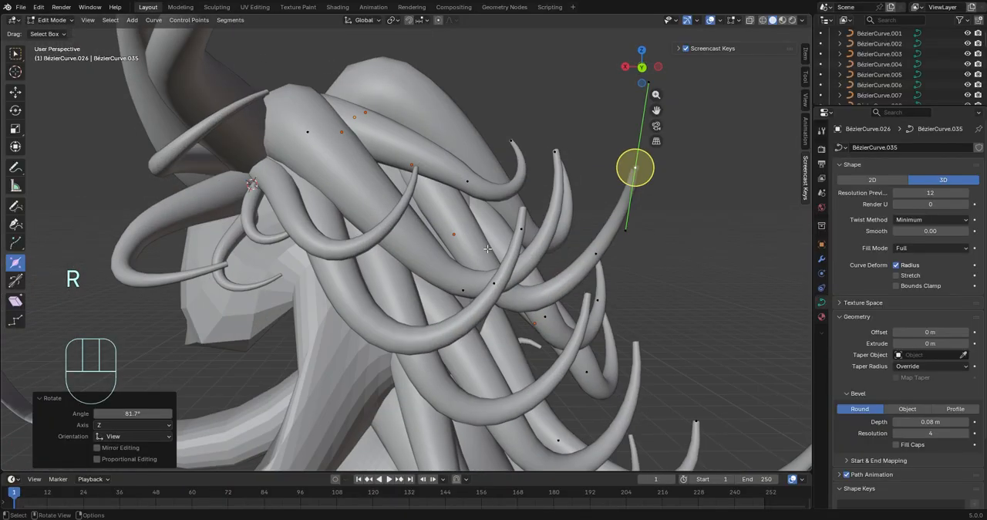
{"action": "left_click", "coordinate": [417, 74]}
{"action": "middle_click_drag", "start_coordinate": [417, 74], "coordinate": [595, 225]}
{"action": "key", "text": "g"}
{"action": "left_click", "coordinate": [597, 214]}
Move that tentacle's tip control point by about -0.066 m X, -0.094 m Y and -0.064 m Z and rotate it
{"action": "left_click", "coordinate": [515, 104]}
{"action": "middle_click_drag", "start_coordinate": [553, 92], "coordinate": [649, 134]}
{"action": "key", "text": "g"}
{"action": "left_click", "coordinate": [727, 181]}
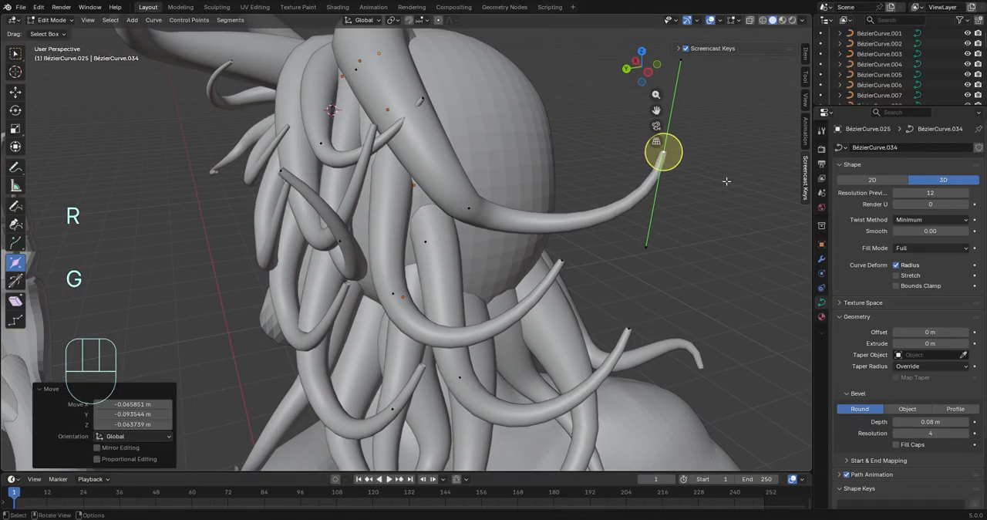
{"action": "key", "text": "r"}
{"action": "middle_click_drag", "start_coordinate": [2, 251], "coordinate": [712, 317]}
{"action": "left_click", "coordinate": [470, 261]}
Select another control point on the back tentacles, then rotate and move it to refine the bend
{"action": "left_click", "coordinate": [586, 154]}
{"action": "middle_click_drag", "start_coordinate": [586, 155], "coordinate": [646, 210]}
{"action": "key", "text": "r"}
{"action": "left_click", "coordinate": [83, 206]}
{"action": "key", "text": "g"}
{"action": "left_click", "coordinate": [363, 251]}
Rotate the outstretched tentacle's tip control point -17° and its middle control point 35.2° in the view
{"action": "middle_click_drag", "start_coordinate": [362, 251], "coordinate": [394, 267]}
{"action": "key", "text": "r"}
{"action": "left_click", "coordinate": [575, 363]}
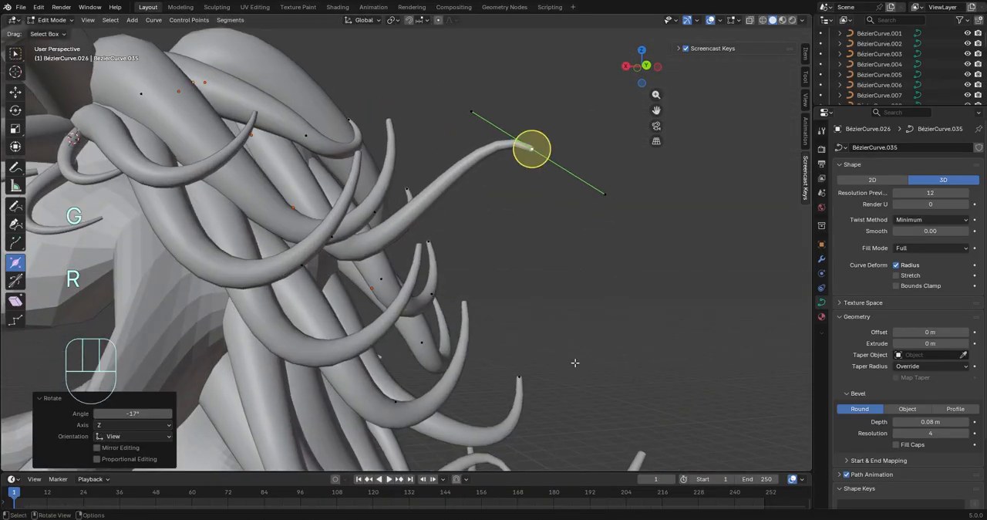
{"action": "middle_click_drag", "start_coordinate": [575, 363], "coordinate": [452, 235]}
{"action": "key", "text": "g"}
{"action": "left_click", "coordinate": [305, 248]}
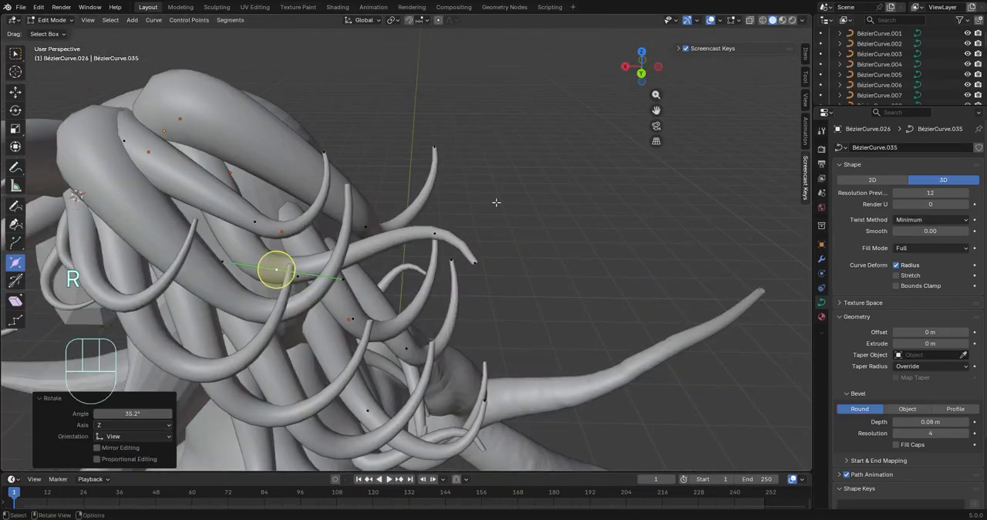
Rotate a control point of the lower back tentacle, check the head from the front, and leave curve editing
{"action": "middle_click_drag", "start_coordinate": [495, 202], "coordinate": [339, 270]}
{"action": "left_click", "coordinate": [315, 279]}
{"action": "key", "text": "r"}
{"action": "left_click", "coordinate": [416, 309]}
{"action": "middle_click_drag", "start_coordinate": [416, 309], "coordinate": [313, 344]}
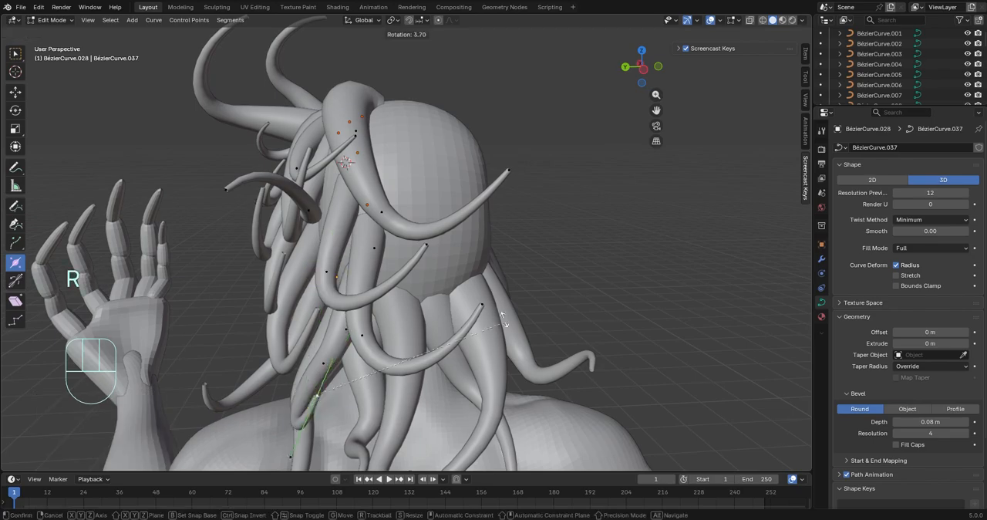
{"action": "middle_click_drag", "start_coordinate": [266, 216], "coordinate": [642, 201]}
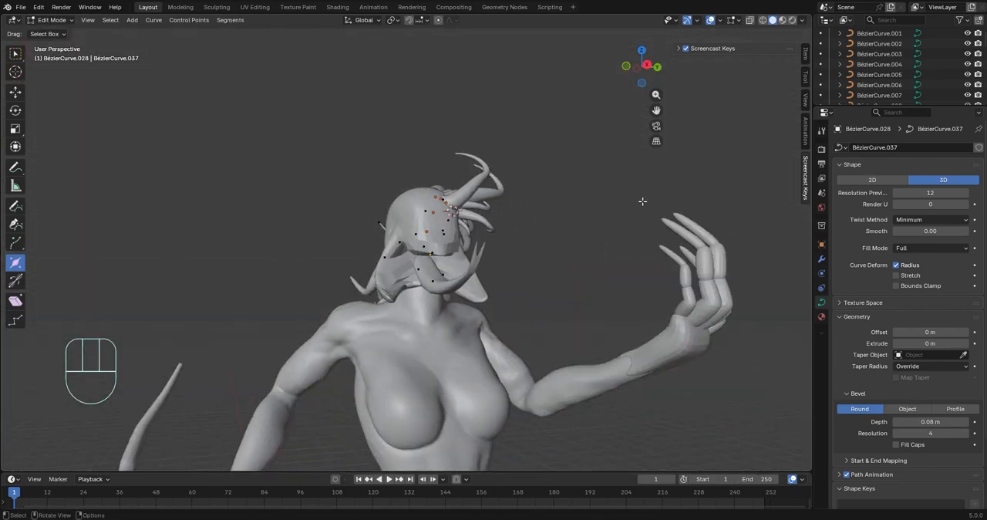
{"action": "middle_click_drag", "start_coordinate": [569, 253], "coordinate": [471, 302]}
{"action": "key", "text": "Tab"}
Move the whole lower back tentacle by about 0.013 m X, 0.011 m Y and 0.032 m Z
{"action": "middle_click_drag", "start_coordinate": [472, 302], "coordinate": [556, 345], "text": "shift"}
{"action": "left_click", "coordinate": [458, 322]}
{"action": "left_click", "coordinate": [443, 309]}
{"action": "key", "text": "g"}
{"action": "left_click", "coordinate": [455, 309]}
Paste another tentacle copy, move it higher on the back of the head, and rotate it -20.2° in the view
{"action": "left_click", "coordinate": [407, 366]}
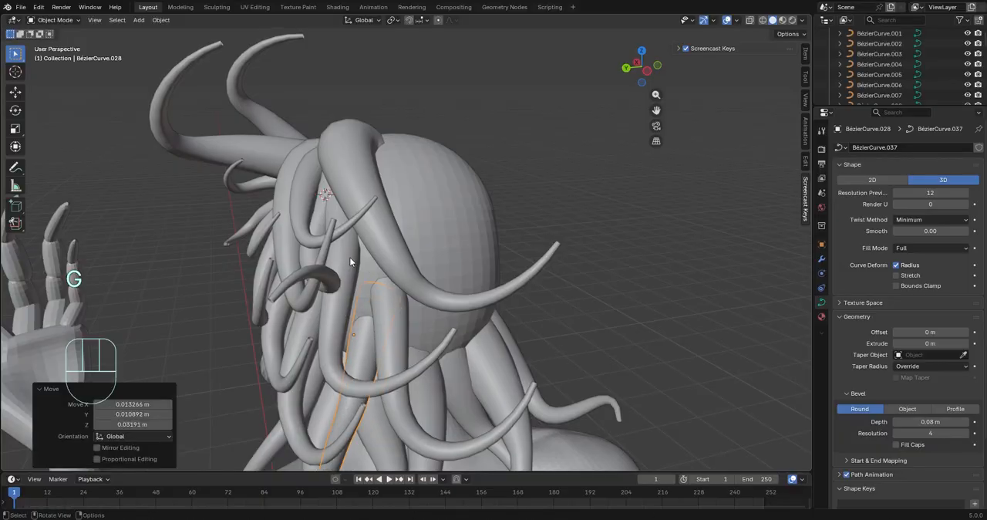
{"action": "key", "text": "ctrl+v"}
{"action": "middle_click_drag", "start_coordinate": [388, 264], "coordinate": [588, 246]}
{"action": "key", "text": "g"}
{"action": "left_click", "coordinate": [617, 335]}
{"action": "middle_click_drag", "start_coordinate": [616, 334], "coordinate": [751, 326]}
{"action": "key", "text": "r"}
{"action": "left_click", "coordinate": [682, 416]}
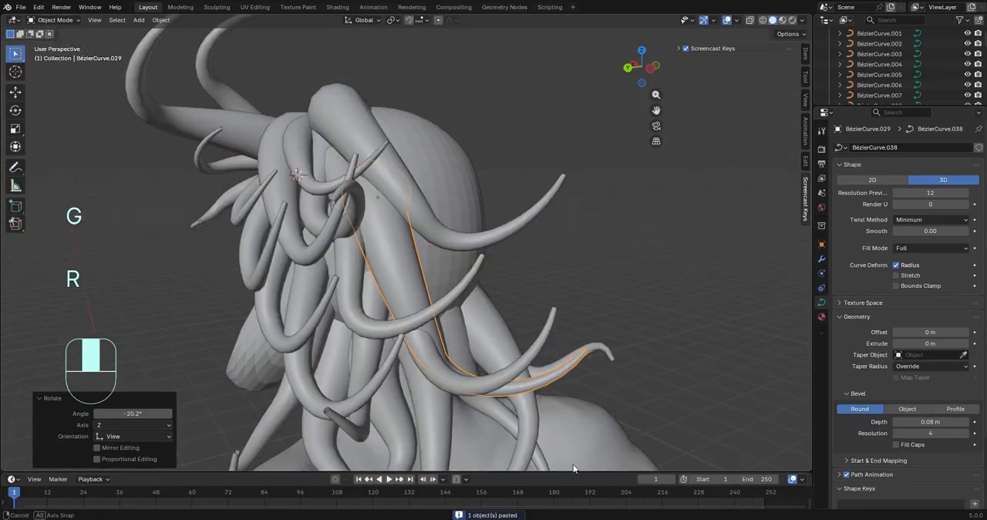
Rotate the pasted tentacle further and reposition it against the head
{"action": "key", "text": "r"}
{"action": "left_click", "coordinate": [679, 446]}
{"action": "middle_click_drag", "start_coordinate": [678, 446], "coordinate": [256, 152]}
{"action": "key", "text": "r"}
{"action": "left_click", "coordinate": [626, 263]}
{"action": "key", "text": "g"}
{"action": "left_click", "coordinate": [622, 229]}
Enter curve editing on the pasted tentacle, then move and rotate its root control point
{"action": "key", "text": "Tab"}
{"action": "key", "text": "Tab"}
{"action": "key", "text": "g"}
{"action": "left_click", "coordinate": [349, 170]}
{"action": "middle_click_drag", "start_coordinate": [348, 170], "coordinate": [439, 202]}
Rotate the pasted tentacle's control point from other angles and shift it into the gap between its neighbours
{"action": "key", "text": "g"}
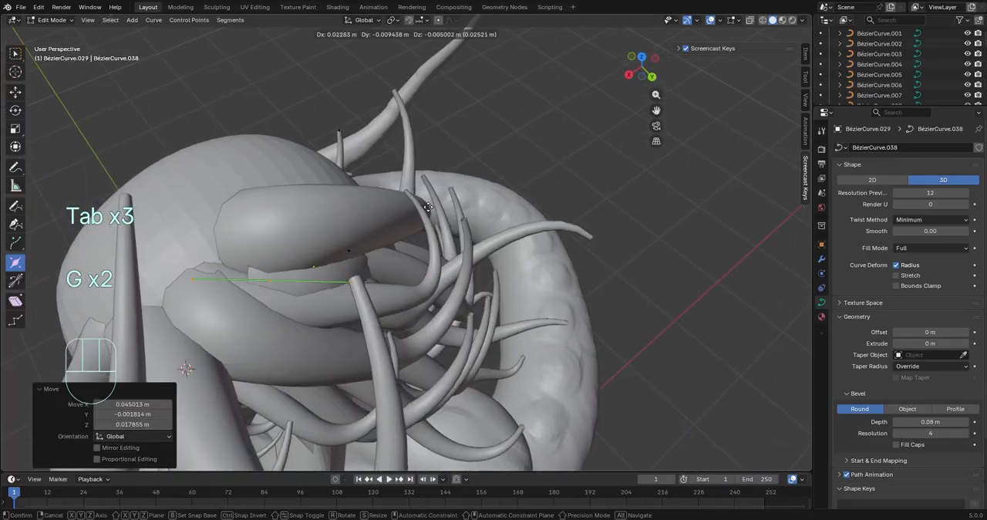
{"action": "key", "text": "r"}
{"action": "left_click", "coordinate": [642, 255]}
{"action": "middle_click_drag", "start_coordinate": [641, 255], "coordinate": [681, 180]}
{"action": "key", "text": "r"}
{"action": "left_click", "coordinate": [707, 373]}
{"action": "key", "text": "r"}
{"action": "middle_click_drag", "start_coordinate": [707, 374], "coordinate": [266, 92]}
Select the control point toward the pasted tentacle's outer end and move it to reshape the curve
{"action": "key", "text": "g"}
{"action": "left_click", "coordinate": [273, 106]}
{"action": "left_click", "coordinate": [378, 249]}
{"action": "middle_click_drag", "start_coordinate": [378, 249], "coordinate": [432, 208]}
{"action": "key", "text": "g"}
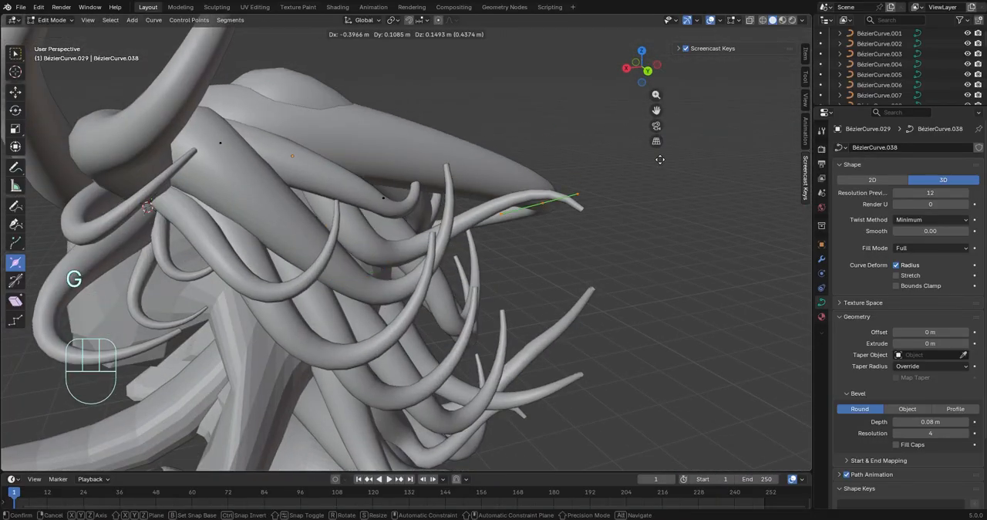
{"action": "middle_click_drag", "start_coordinate": [574, 224], "coordinate": [504, 251]}
Reposition the pasted tentacle's outer control point, ending with a move of about -0.21 m X, 0.43 m Y and 0.10 m Z
{"action": "key", "text": "g"}
{"action": "left_click", "coordinate": [380, 148]}
{"action": "middle_click_drag", "start_coordinate": [380, 148], "coordinate": [501, 270]}
{"action": "key", "text": "g"}
{"action": "left_click", "coordinate": [609, 210]}
{"action": "key", "text": "g"}
{"action": "middle_click_drag", "start_coordinate": [618, 226], "coordinate": [339, 85]}
{"action": "left_click", "coordinate": [221, 88]}
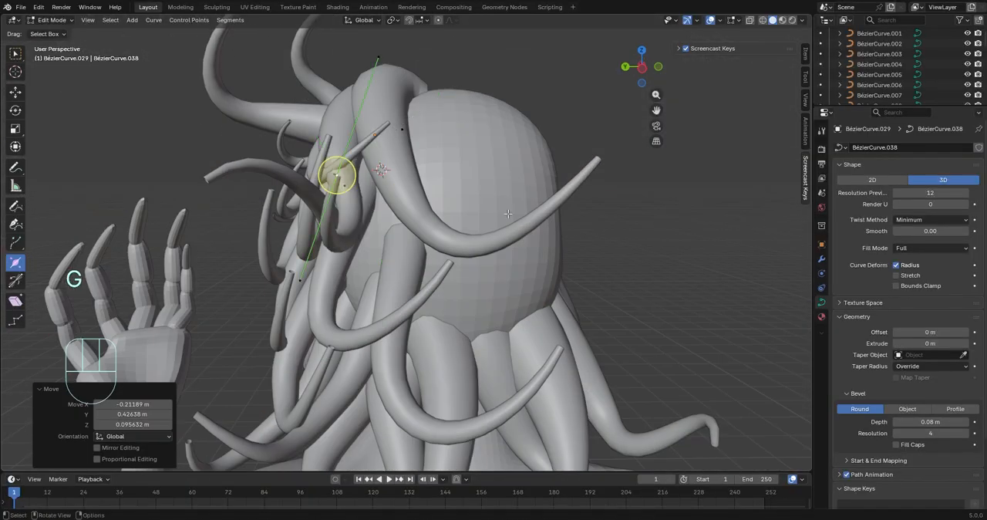
Rotate the outer control point to redirect the tentacle's end and leave curve editing
{"action": "key", "text": "r"}
{"action": "left_click", "coordinate": [432, 154]}
{"action": "middle_click_drag", "start_coordinate": [432, 154], "coordinate": [435, 284]}
{"action": "key", "text": "Tab"}
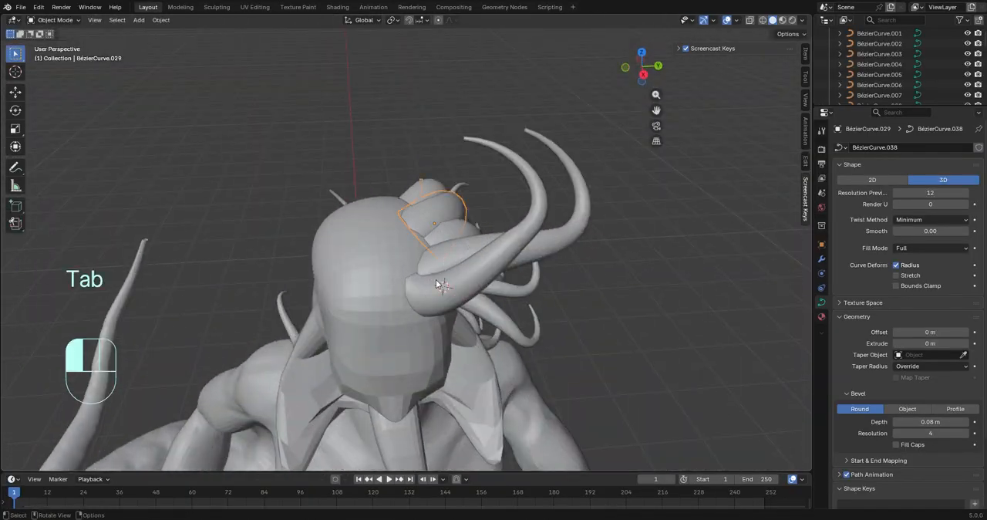
Copy five tentacles from the side of the head, paste them, and rotate the copies about the X axis
{"action": "mouse_move", "coordinate": [461, 214]}
{"action": "middle_mouse_down"}
{"action": "mouse_move", "coordinate": [584, 281]}
{"action": "mouse_move", "coordinate": [558, 254]}
{"action": "mouse_move", "coordinate": [463, 208]}
{"action": "middle_mouse_up"}
{"action": "key", "text": "ctrl+c"}
{"action": "key", "text": "ctrl+v"}
{"action": "key", "text": "r"}
{"action": "key", "text": "y"}
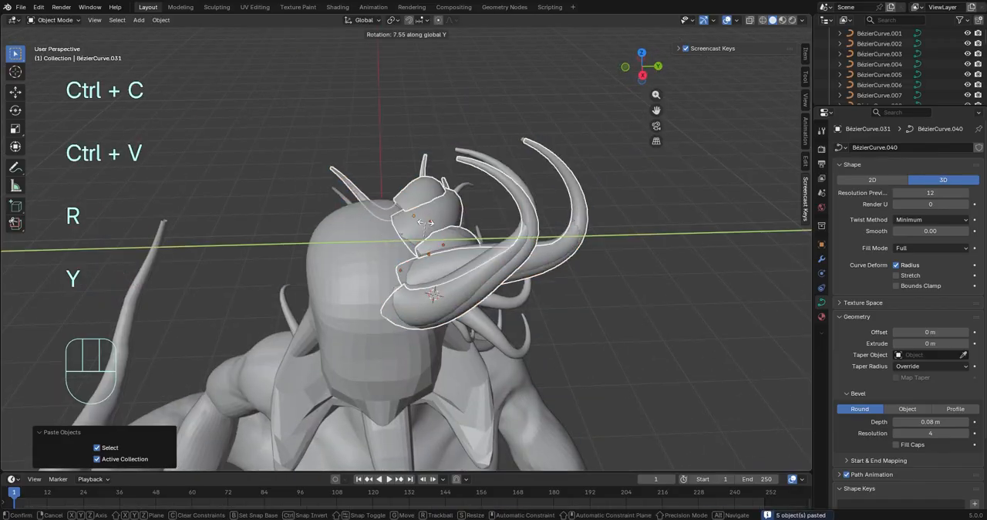
{"action": "key", "text": "x"}
{"action": "left_click", "coordinate": [349, 155]}
Move the five pasted tentacles onto the top of the head, ending with a nudge of about -0.013 m Z
{"action": "key", "text": "g"}
{"action": "left_click", "coordinate": [349, 156]}
{"action": "middle_click_drag", "start_coordinate": [349, 156], "coordinate": [266, 223]}
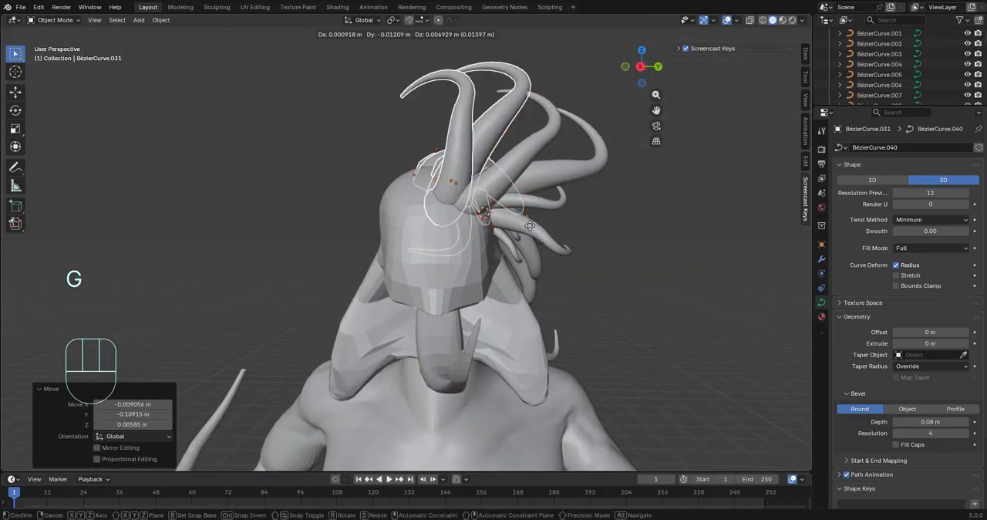
{"action": "left_click", "coordinate": [530, 226]}
{"action": "middle_click_drag", "start_coordinate": [530, 226], "coordinate": [515, 246]}
{"action": "key", "text": "g"}
{"action": "key", "text": "g"}
{"action": "middle_click", "coordinate": [616, 262]}
{"action": "key", "text": "g"}
{"action": "left_click", "coordinate": [609, 259]}
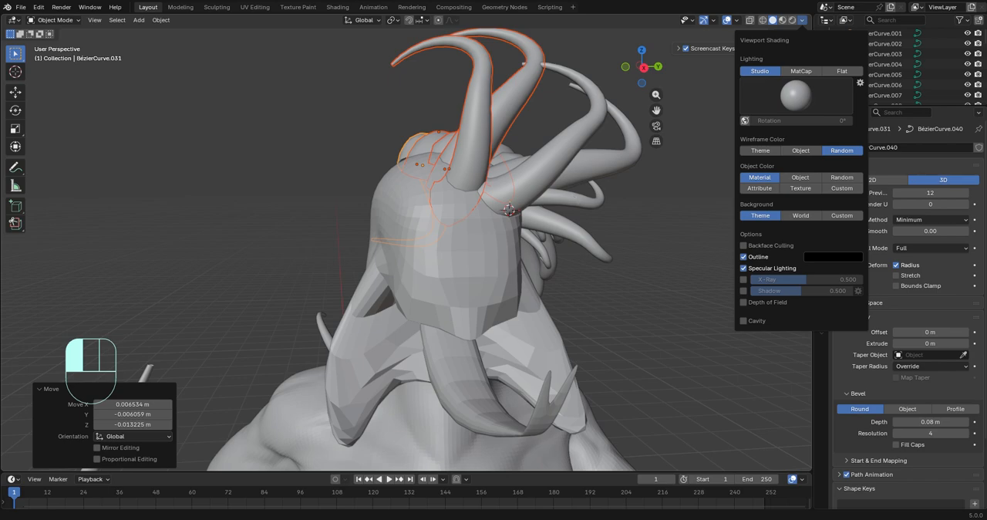
Keep the viewport lighting on Studio and set the object color to Random
{"action": "left_click", "coordinate": [841, 70]}
{"action": "left_click", "coordinate": [806, 71]}
{"action": "left_click", "coordinate": [777, 71]}
{"action": "left_click", "coordinate": [841, 177]}
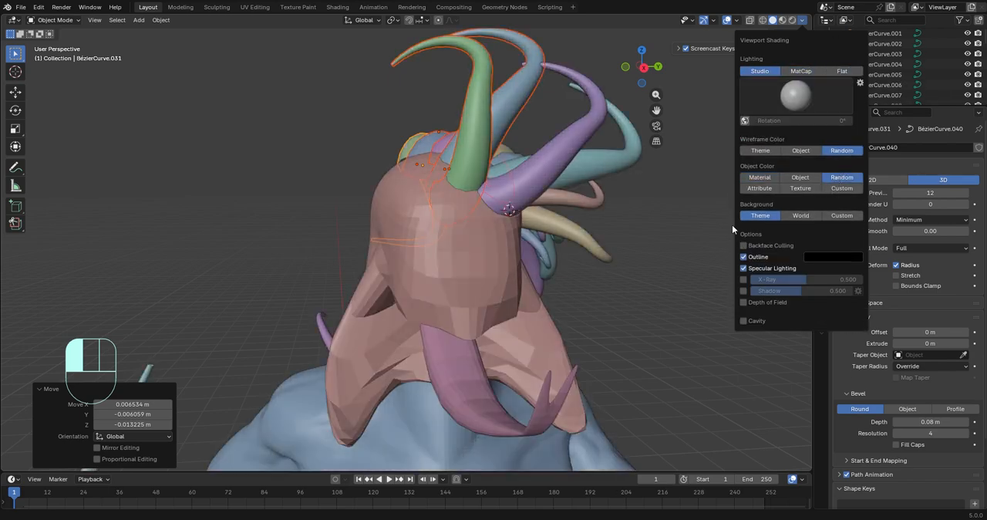
Rotate the five pasted tentacles about the X axis to follow the top of the head
{"action": "middle_click_drag", "start_coordinate": [732, 224], "coordinate": [324, 254]}
{"action": "key", "text": "r"}
{"action": "key", "text": "r"}
{"action": "key", "text": "x"}
{"action": "left_click", "coordinate": [566, 266]}
Select three of the top tentacles, paste copies of them, and rotate the copies over the crown
{"action": "left_click", "coordinate": [366, 170]}
{"action": "left_click", "coordinate": [366, 115], "text": "shift"}
{"action": "middle_click_drag", "start_coordinate": [566, 150], "coordinate": [550, 200]}
{"action": "key", "text": "ctrl+c"}
{"action": "key", "text": "ctrl+v"}
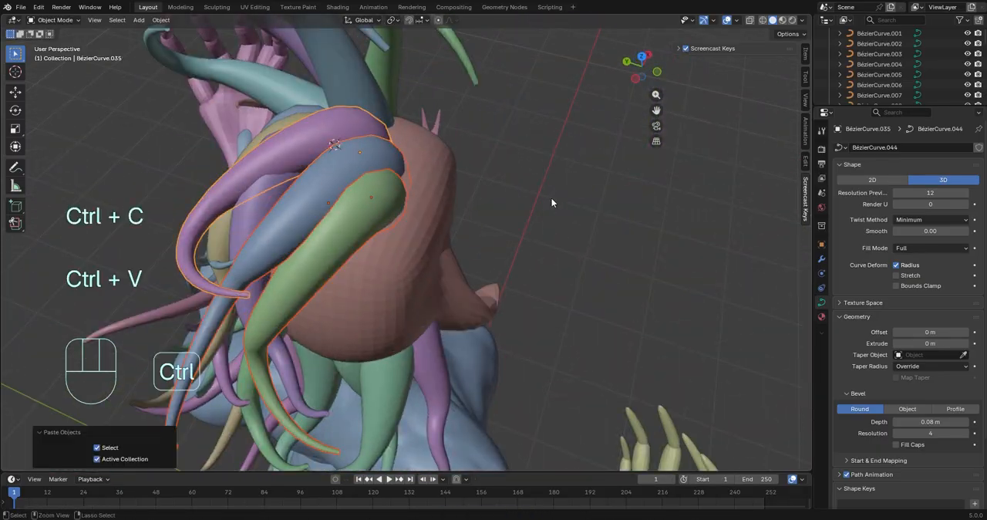
{"action": "key", "text": "r"}
{"action": "left_click", "coordinate": [602, 281]}
{"action": "middle_click_drag", "start_coordinate": [601, 281], "coordinate": [532, 224]}
{"action": "key", "text": "r"}
{"action": "left_click", "coordinate": [733, 123]}
{"action": "middle_click_drag", "start_coordinate": [734, 212], "coordinate": [538, 245]}
Paste three more tentacle copies, move them across the crown, and rotate them -13.1° in the view
{"action": "key", "text": "ctrl+v"}
{"action": "key", "text": "g"}
{"action": "left_click", "coordinate": [708, 268]}
{"action": "key", "text": "r"}
{"action": "left_click", "coordinate": [629, 379]}
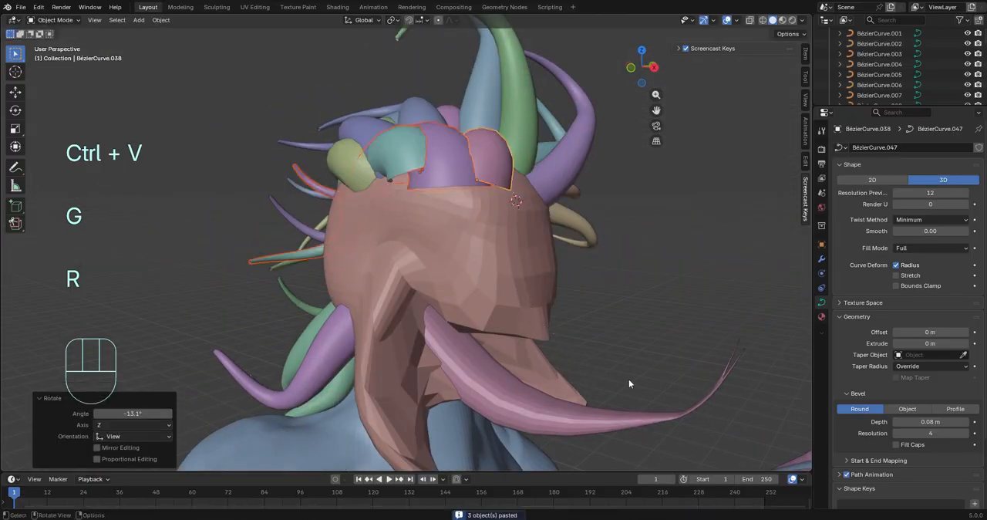
Rotate the three newest tentacles further and fine-tune their position along the front edge of the crown
{"action": "key", "text": "r"}
{"action": "middle_click_drag", "start_coordinate": [655, 201], "coordinate": [643, 245]}
{"action": "key", "text": "r"}
{"action": "left_click", "coordinate": [625, 189]}
{"action": "key", "text": "g"}
{"action": "left_click", "coordinate": [717, 266]}
{"action": "middle_click_drag", "start_coordinate": [729, 268], "coordinate": [661, 296]}
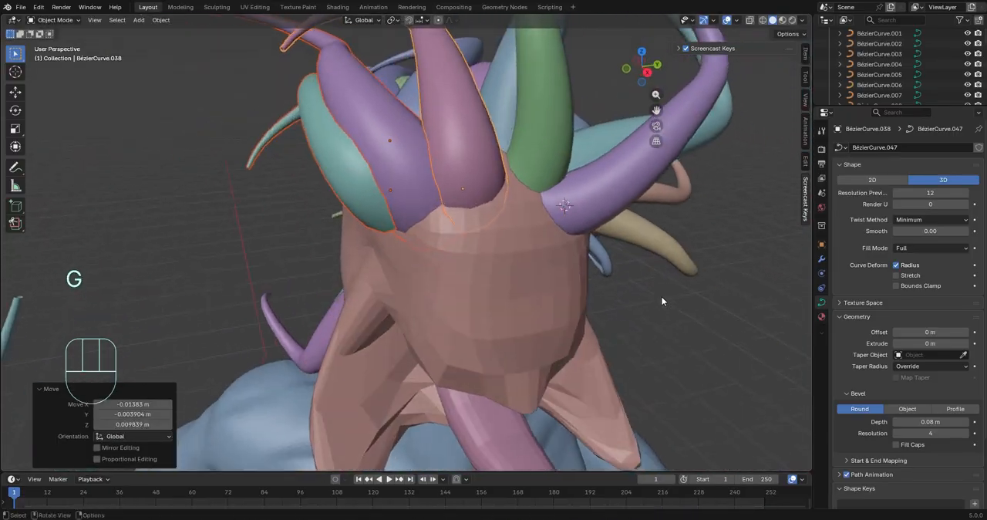
{"action": "key", "text": "g"}
{"action": "left_click", "coordinate": [559, 299]}
Paste another three tentacle copies and move them by about 0.06 m X, -0.24 m Y and -0.24 m Z
{"action": "middle_click_drag", "start_coordinate": [551, 301], "coordinate": [450, 302]}
{"action": "scroll", "coordinate": [630, 308], "scroll_direction": "down", "scroll_amount": 3}
{"action": "key", "text": "ctrl+v"}
{"action": "key", "text": "g"}
{"action": "left_click", "coordinate": [457, 365]}
{"action": "middle_click_drag", "start_coordinate": [456, 366], "coordinate": [644, 343]}
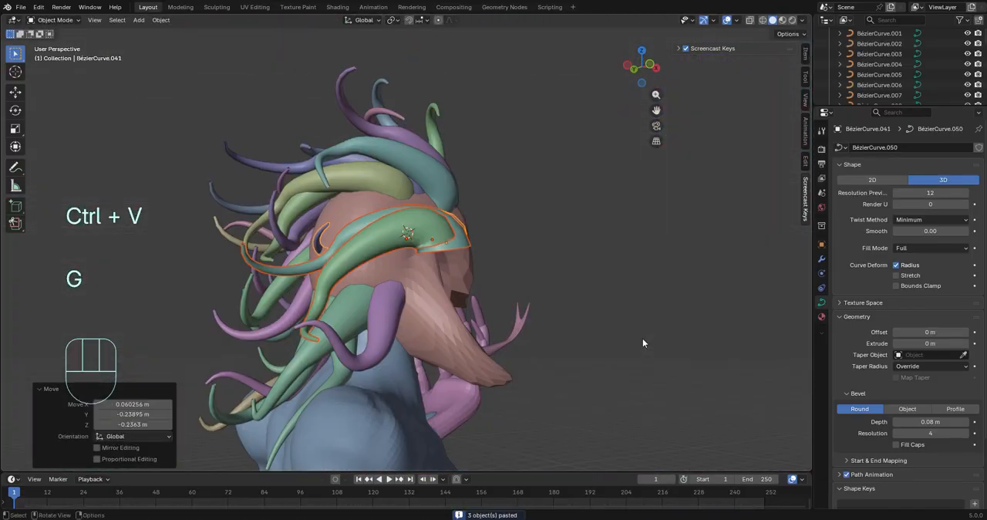
Rotate the three newest tentacle copies around the vertical axis and fine-tune their position and angle along the side of the head
{"action": "middle_click_drag", "start_coordinate": [347, 74], "coordinate": [262, 216]}
{"action": "key", "text": "r"}
{"action": "key", "text": "z"}
{"action": "left_click", "coordinate": [566, 451]}
{"action": "middle_click_drag", "start_coordinate": [566, 451], "coordinate": [659, 374]}
{"action": "key", "text": "g"}
{"action": "left_click", "coordinate": [669, 373]}
{"action": "key", "text": "r"}
{"action": "left_click", "coordinate": [732, 378]}
{"action": "key", "text": "g"}
{"action": "left_click", "coordinate": [513, 413]}
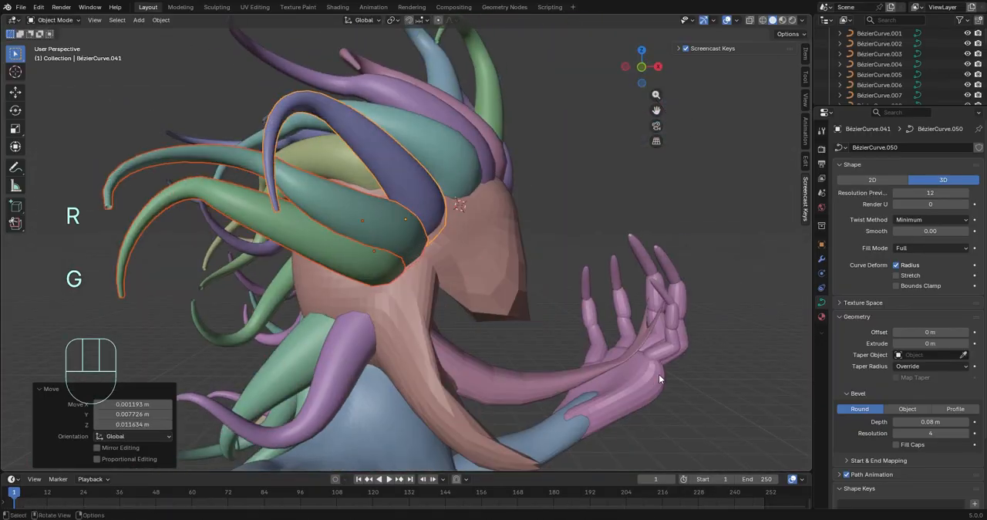
Select a group of side tentacles, paste copies of them, and move the copies vertically along the head
{"action": "left_click", "coordinate": [646, 328]}
{"action": "left_click", "coordinate": [464, 267], "text": "shift"}
{"action": "middle_click_drag", "start_coordinate": [644, 328], "coordinate": [684, 308]}
{"action": "key", "text": "ctrl+c"}
{"action": "key", "text": "ctrl+v"}
{"action": "key", "text": "g"}
{"action": "key", "text": "z"}
{"action": "left_click", "coordinate": [605, 310]}
Paste a second set of the tentacle copies and offset it vertically from the previous set
{"action": "key", "text": "ctrl+c"}
{"action": "key", "text": "ctrl+v"}
{"action": "key", "text": "g"}
{"action": "key", "text": "z"}
{"action": "left_click", "coordinate": [566, 295]}
Paste a third set of tentacle copies, shift it vertically, and slide it along the X axis
{"action": "key", "text": "ctrl+c"}
{"action": "key", "text": "ctrl+v"}
{"action": "key", "text": "g"}
{"action": "key", "text": "z"}
{"action": "left_click", "coordinate": [582, 298]}
{"action": "key", "text": "g"}
{"action": "key", "text": "y"}
{"action": "key", "text": "x"}
{"action": "left_click", "coordinate": [524, 309]}
{"action": "left_click", "coordinate": [683, 308]}
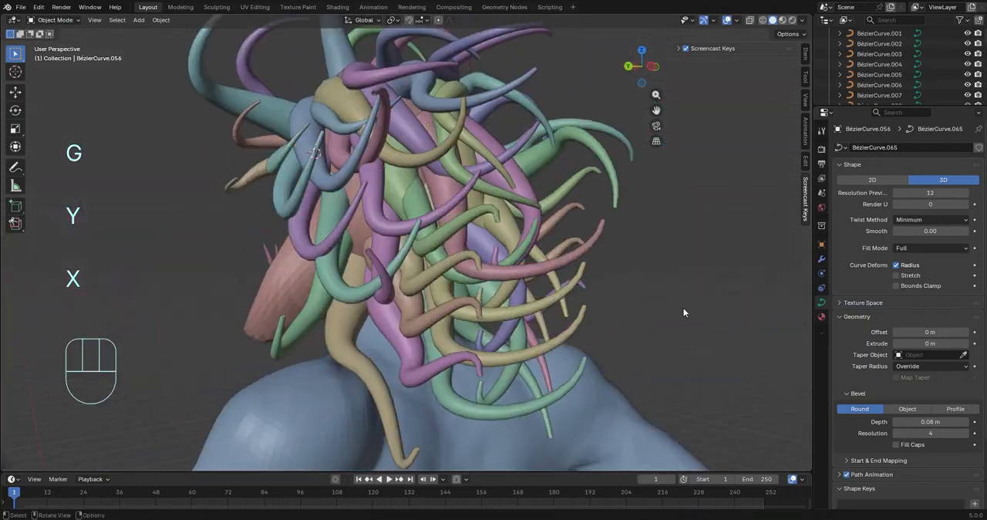
Open the green tentacle beside the face for point editing and move its control points into a new curve
{"action": "middle_click_drag", "start_coordinate": [332, 367], "coordinate": [449, 339]}
{"action": "left_click", "coordinate": [403, 239]}
{"action": "middle_click_drag", "start_coordinate": [363, 212], "coordinate": [336, 200]}
{"action": "left_click", "coordinate": [392, 194]}
{"action": "key", "text": "Tab"}
{"action": "key", "text": "g"}
{"action": "left_click", "coordinate": [432, 208]}
{"action": "key", "text": "g"}
{"action": "left_click", "coordinate": [680, 424]}
Rotate, reposition and scale the green side tentacle's control points so it bends outward from the head
{"action": "middle_click_drag", "start_coordinate": [523, 312], "coordinate": [647, 331]}
{"action": "key", "text": "r"}
{"action": "left_click", "coordinate": [663, 347]}
{"action": "key", "text": "t"}
{"action": "middle_click_drag", "start_coordinate": [268, 309], "coordinate": [189, 339]}
{"action": "key", "text": "g"}
{"action": "left_click", "coordinate": [185, 331]}
{"action": "left_click", "coordinate": [353, 305]}
{"action": "middle_click_drag", "start_coordinate": [353, 304], "coordinate": [628, 200]}
{"action": "key", "text": "d"}
{"action": "key", "text": "s"}
{"action": "left_click", "coordinate": [529, 237]}
{"action": "middle_click_drag", "start_coordinate": [529, 237], "coordinate": [298, 187]}
{"action": "key", "text": "g"}
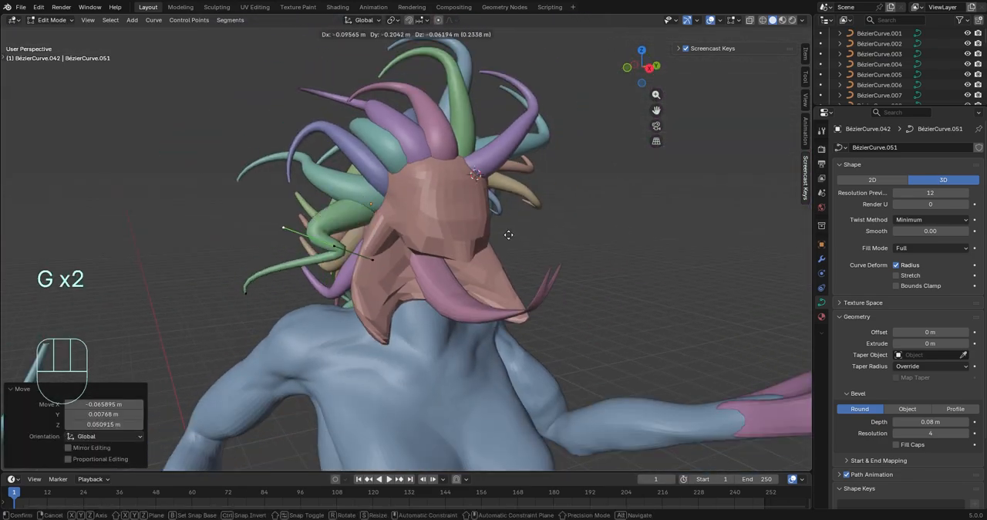
{"action": "left_click", "coordinate": [507, 233]}
{"action": "key", "text": "ctrl+z"}
Edit the lower purple tentacle, pull its tip by about 0.22 m X, -0.25 m Y and -0.23 m Z, and rotate its control point
{"action": "middle_click_drag", "start_coordinate": [385, 247], "coordinate": [647, 282]}
{"action": "key", "text": "Tab"}
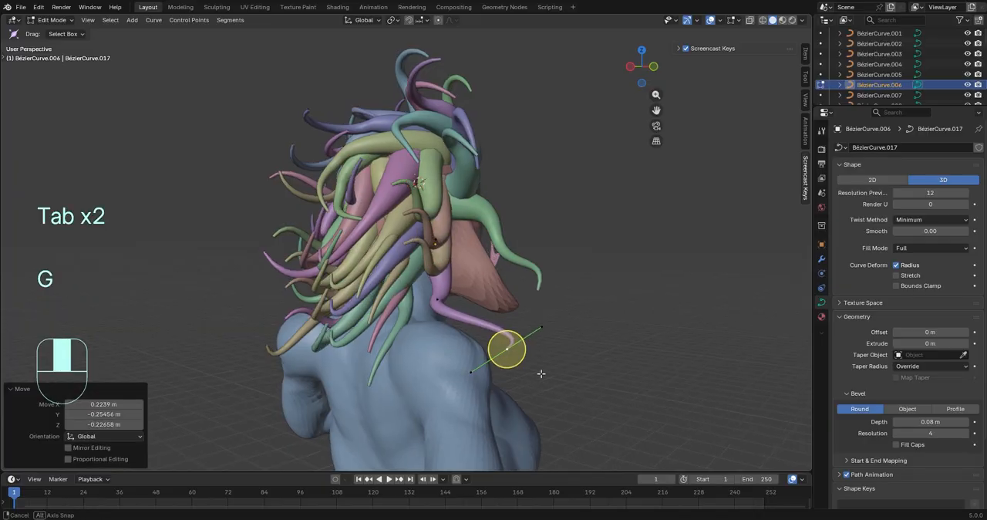
{"action": "middle_click_drag", "start_coordinate": [541, 373], "coordinate": [454, 362]}
{"action": "key", "text": "r"}
{"action": "left_click", "coordinate": [463, 181]}
{"action": "middle_click_drag", "start_coordinate": [463, 182], "coordinate": [400, 225]}
{"action": "key", "text": "r"}
{"action": "key", "text": "z"}
{"action": "left_click", "coordinate": [294, 166]}
Move the purple tentacle's control points so its end curls down in front of the shoulder
{"action": "key", "text": "g"}
{"action": "middle_click_drag", "start_coordinate": [295, 167], "coordinate": [473, 293]}
{"action": "key", "text": "g"}
{"action": "left_click", "coordinate": [339, 229]}
{"action": "middle_click_drag", "start_coordinate": [322, 254], "coordinate": [254, 258]}
{"action": "key", "text": "g"}
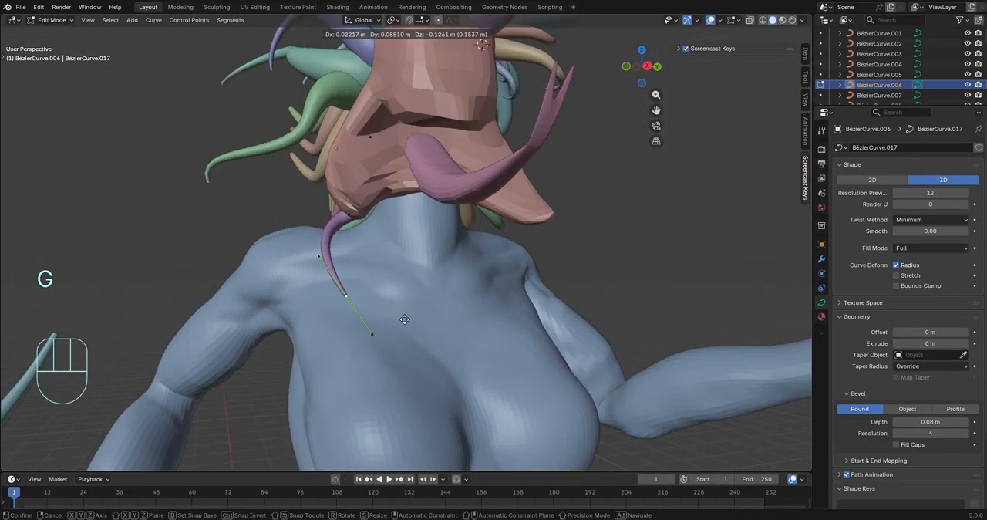
{"action": "left_click", "coordinate": [332, 287]}
Scale and rotate the purple tentacle's control points to smooth its bend below the jaw
{"action": "middle_click_drag", "start_coordinate": [332, 287], "coordinate": [494, 304]}
{"action": "left_click", "coordinate": [314, 209]}
{"action": "key", "text": "d"}
{"action": "key", "text": "s"}
{"action": "left_click", "coordinate": [442, 276]}
{"action": "middle_click_drag", "start_coordinate": [442, 276], "coordinate": [494, 266]}
{"action": "key", "text": "r"}
{"action": "left_click", "coordinate": [574, 281]}
Edit the tan tentacle behind the jaw, moving and rotating its control points so it hangs down and curls outward
{"action": "left_click", "coordinate": [385, 282]}
{"action": "middle_click_drag", "start_coordinate": [493, 266], "coordinate": [486, 276], "text": "shift"}
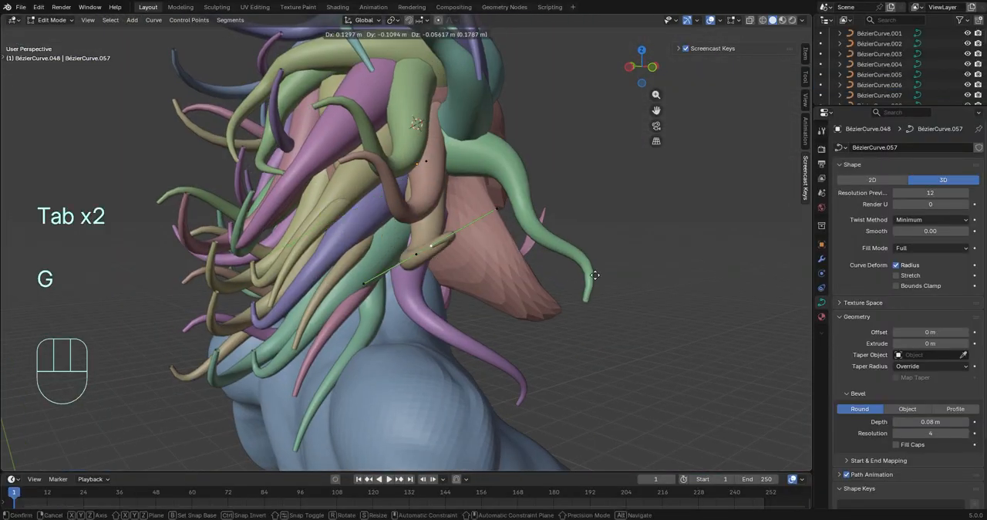
{"action": "left_click", "coordinate": [164, 34]}
{"action": "middle_click_drag", "start_coordinate": [163, 34], "coordinate": [411, 323]}
{"action": "left_click", "coordinate": [526, 315]}
{"action": "middle_click_drag", "start_coordinate": [526, 315], "coordinate": [378, 308]}
{"action": "left_click", "coordinate": [474, 308]}
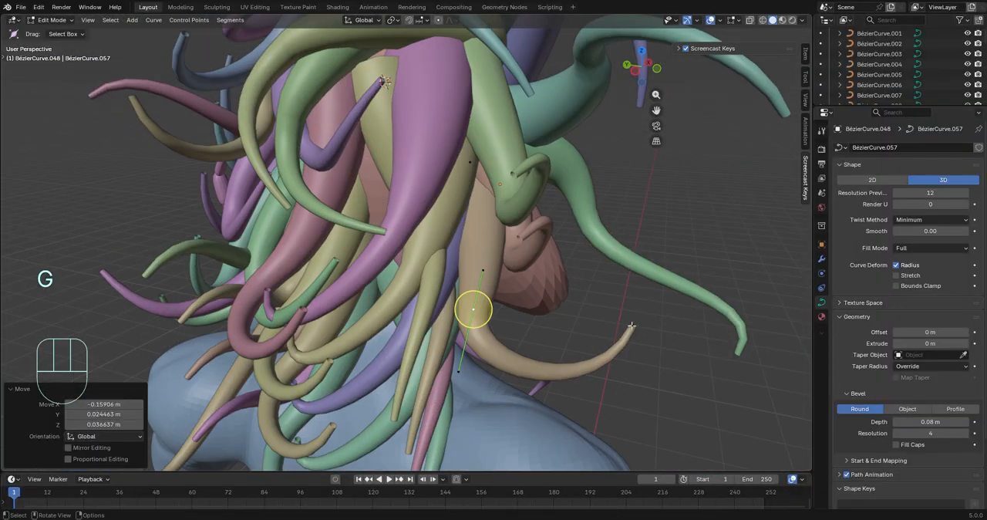
{"action": "key", "text": "g"}
{"action": "key", "text": "r"}
Switch to the short reddish tentacle beside the cheek and move its control points to curl it outward
{"action": "key", "text": "Tab"}
{"action": "key", "text": "Tab"}
{"action": "left_click", "coordinate": [393, 107]}
{"action": "left_click", "coordinate": [180, 197]}
{"action": "left_click", "coordinate": [333, 237], "text": "shift"}
{"action": "middle_click_drag", "start_coordinate": [333, 237], "coordinate": [493, 270]}
{"action": "key", "text": "g"}
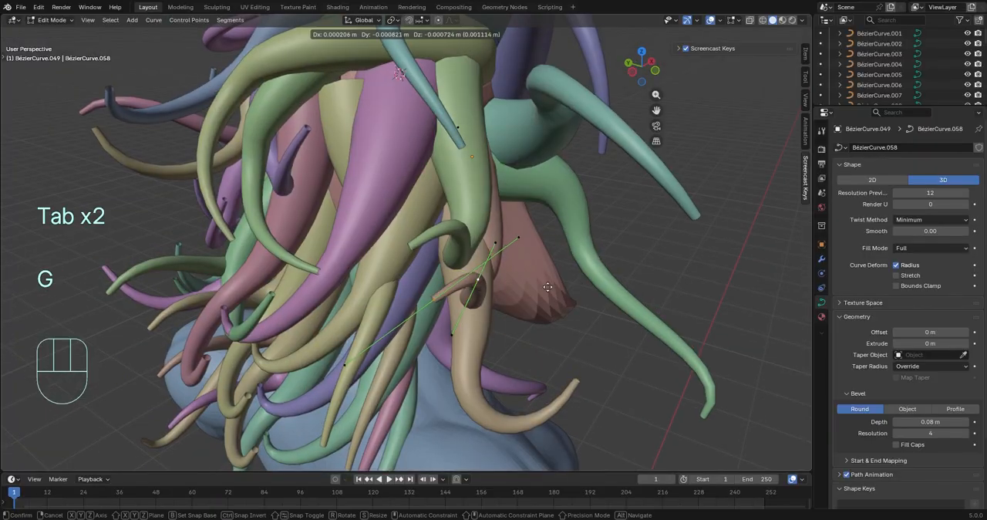
{"action": "left_click", "coordinate": [664, 308]}
{"action": "middle_click_drag", "start_coordinate": [663, 308], "coordinate": [565, 317]}
{"action": "key", "text": "g"}
{"action": "left_click", "coordinate": [655, 318]}
{"action": "middle_click_drag", "start_coordinate": [655, 318], "coordinate": [589, 322]}
{"action": "scroll", "coordinate": [385, 327], "scroll_direction": "down", "scroll_amount": 6}
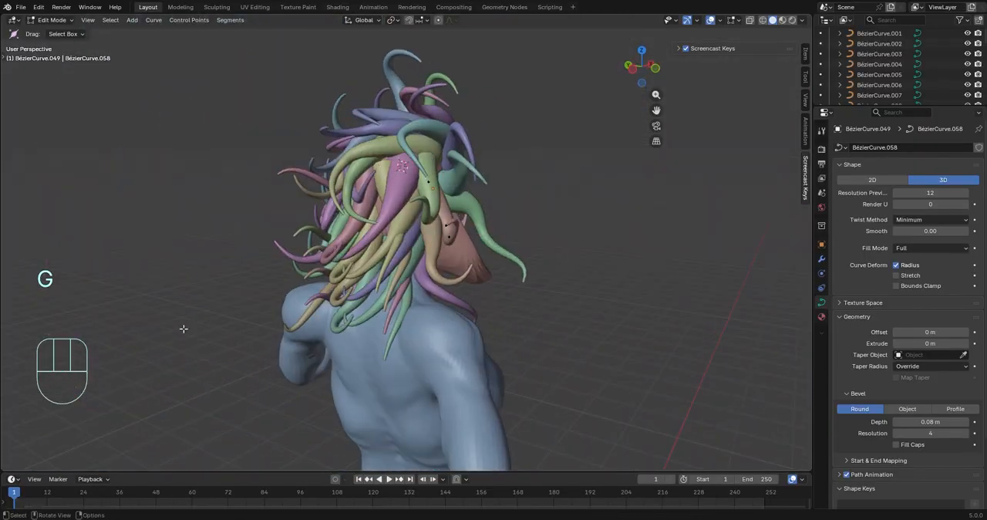
Edit a yellow back tentacle, move its tip by about -0.12 m X, 0.24 m Y and -0.03 m Z over the shoulder, and rotate it
{"action": "middle_click_drag", "start_coordinate": [183, 328], "coordinate": [386, 322]}
{"action": "key", "text": "Tab"}
{"action": "left_click", "coordinate": [436, 317]}
{"action": "key", "text": "Tab"}
{"action": "middle_click_drag", "start_coordinate": [514, 335], "coordinate": [254, 346]}
{"action": "scroll", "coordinate": [255, 347], "scroll_direction": "down", "scroll_amount": 4}
{"action": "key", "text": "g"}
{"action": "left_click", "coordinate": [152, 368]}
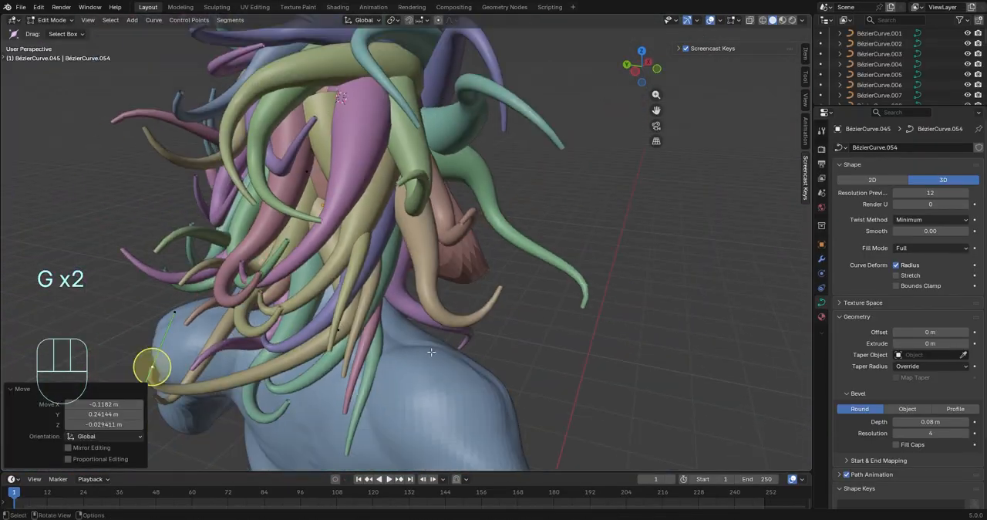
{"action": "middle_click_drag", "start_coordinate": [152, 368], "coordinate": [355, 318]}
{"action": "key", "text": "r"}
{"action": "left_click", "coordinate": [311, 239]}
Edit the lowest green tentacle at the back, moving and rotating its control points so it reaches down the upper back
{"action": "middle_click_drag", "start_coordinate": [430, 295], "coordinate": [483, 294]}
{"action": "key", "text": "Tab"}
{"action": "left_click", "coordinate": [444, 276]}
{"action": "key", "text": "Tab"}
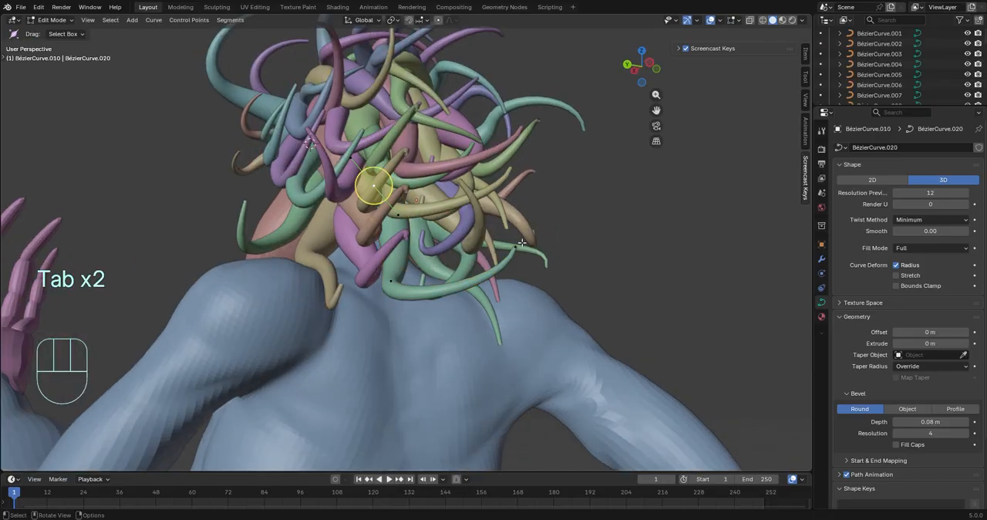
{"action": "key", "text": "g"}
{"action": "left_click", "coordinate": [457, 401]}
{"action": "key", "text": "r"}
{"action": "left_click", "coordinate": [580, 258]}
{"action": "middle_click_drag", "start_coordinate": [420, 176], "coordinate": [240, 212]}
{"action": "key", "text": "g"}
{"action": "left_click", "coordinate": [463, 175]}
{"action": "scroll", "coordinate": [240, 212], "scroll_direction": "down", "scroll_amount": 5}
Reposition the violet tentacle's control points toward the side of the neck and rotate its middle point 39° in the view
{"action": "middle_click_drag", "start_coordinate": [347, 240], "coordinate": [457, 256]}
{"action": "key", "text": "g"}
{"action": "left_click", "coordinate": [709, 289]}
{"action": "middle_click_drag", "start_coordinate": [709, 288], "coordinate": [596, 217]}
{"action": "key", "text": "g"}
{"action": "left_click", "coordinate": [684, 148]}
{"action": "key", "text": "r"}
{"action": "left_click", "coordinate": [587, 117]}
{"action": "middle_click_drag", "start_coordinate": [588, 117], "coordinate": [654, 93]}
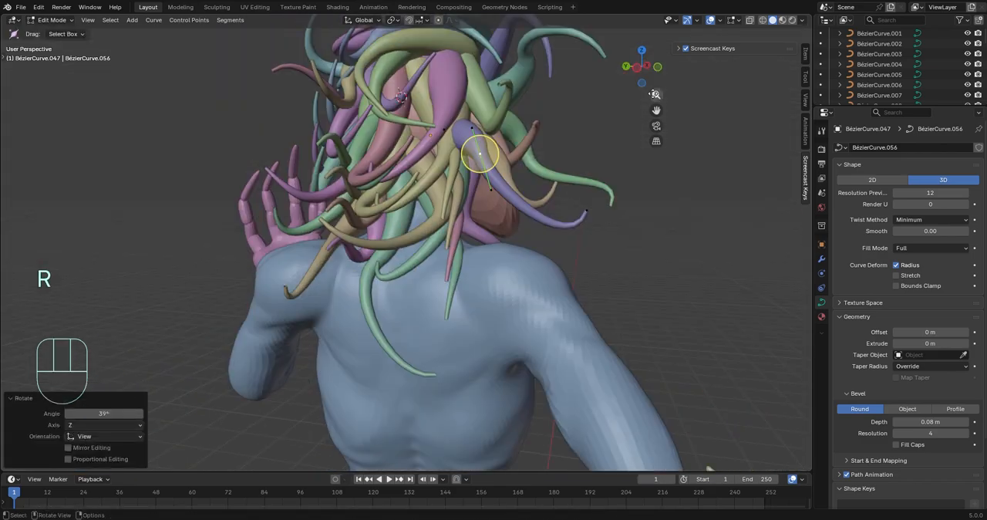
Edit the yellow tentacle at the back and pull its tip by about 0.05 m X, -0.75 m Y and 0.43 m Z
{"action": "middle_click_drag", "start_coordinate": [674, 184], "coordinate": [555, 183]}
{"action": "key", "text": "Tab"}
{"action": "left_click", "coordinate": [404, 181]}
{"action": "key", "text": "Tab"}
{"action": "middle_click_drag", "start_coordinate": [404, 192], "coordinate": [540, 193]}
{"action": "key", "text": "g"}
{"action": "left_click", "coordinate": [663, 147]}
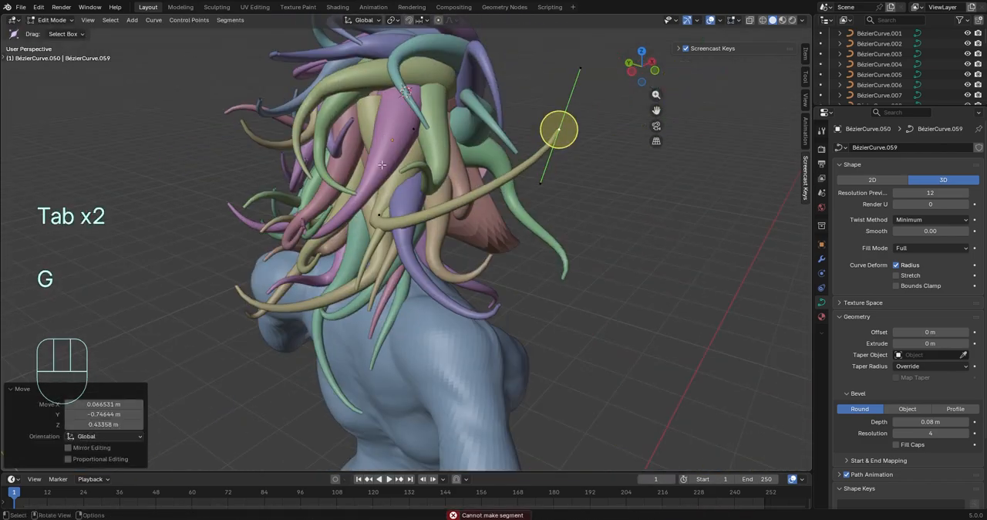
Adjust the yellow tentacle's control points further, rotate the selected point, and finish editing the curve
{"action": "key", "text": "g"}
{"action": "left_click", "coordinate": [609, 140]}
{"action": "key", "text": "g"}
{"action": "left_click", "coordinate": [571, 192]}
{"action": "key", "text": "r"}
{"action": "left_click", "coordinate": [582, 258]}
{"action": "middle_click_drag", "start_coordinate": [582, 258], "coordinate": [675, 226]}
{"action": "key", "text": "Tab"}
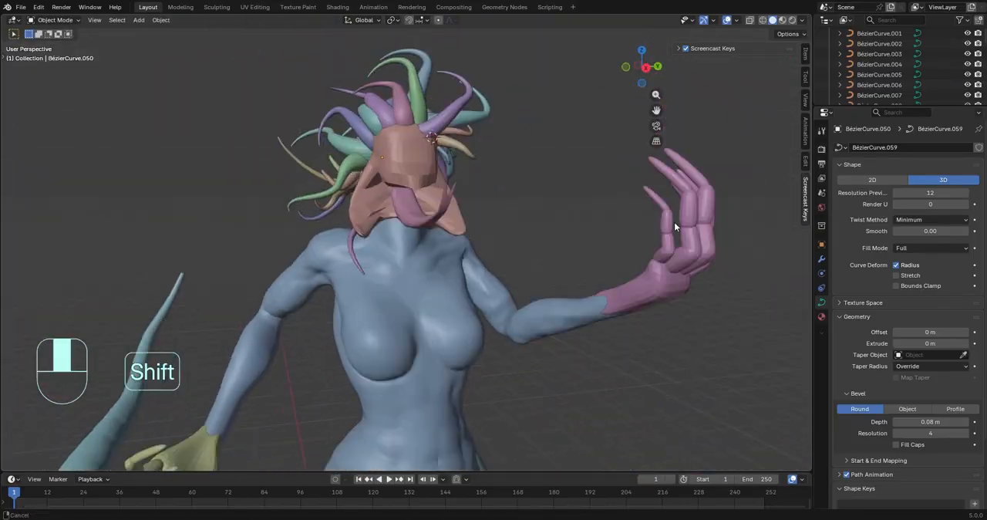
Edit the raised hand's mesh and rotate the faces of the longest finger's tip segment
{"action": "middle_click_drag", "start_coordinate": [580, 235], "coordinate": [382, 156]}
{"action": "left_click", "coordinate": [383, 156]}
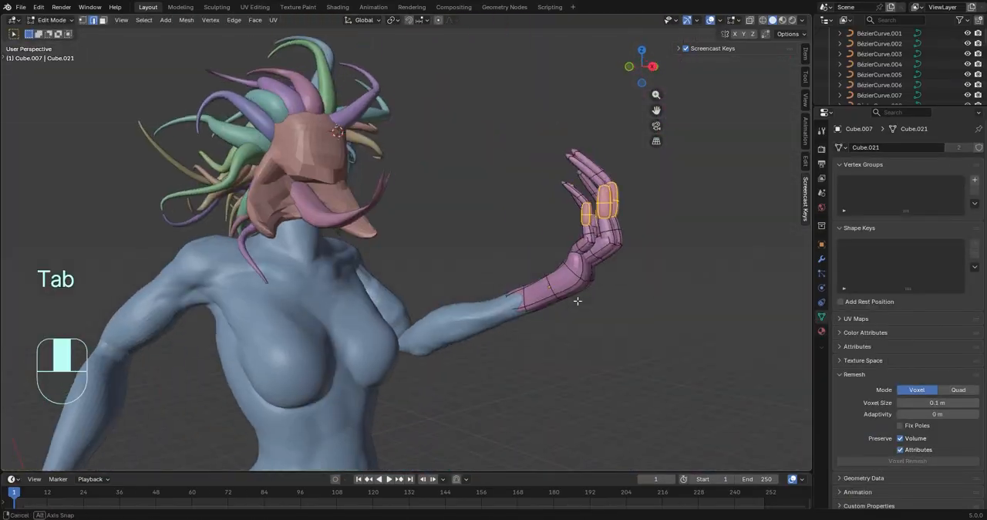
{"action": "scroll", "coordinate": [683, 330], "scroll_direction": "up", "scroll_amount": 2}
{"action": "middle_click_drag", "start_coordinate": [578, 301], "coordinate": [432, 305]}
{"action": "key", "text": "Tab"}
{"action": "scroll", "coordinate": [431, 304], "scroll_direction": "up", "scroll_amount": 2}
{"action": "key", "text": "Tab"}
{"action": "left_click", "coordinate": [388, 266]}
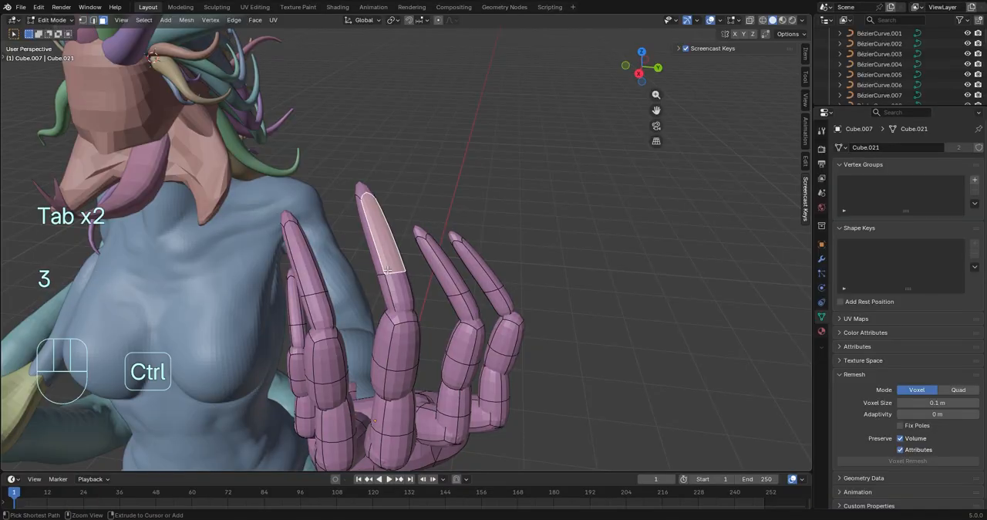
{"action": "left_click", "coordinate": [389, 278]}
{"action": "middle_click_drag", "start_coordinate": [389, 278], "coordinate": [347, 324]}
{"action": "key", "text": "r"}
{"action": "left_click", "coordinate": [383, 267]}
Reshape the longest finger's tip into a long, narrow, pointed claw by adjusting its edges and faces
{"action": "middle_click_drag", "start_coordinate": [478, 340], "coordinate": [424, 254]}
{"action": "left_click", "coordinate": [242, 249]}
{"action": "left_click", "coordinate": [288, 173]}
{"action": "middle_click_drag", "start_coordinate": [287, 173], "coordinate": [241, 124]}
{"action": "middle_click_drag", "start_coordinate": [240, 124], "coordinate": [339, 340], "text": "shift"}
{"action": "scroll", "coordinate": [339, 339], "scroll_direction": "up", "scroll_amount": 2}
{"action": "key", "text": "2"}
{"action": "left_click", "coordinate": [267, 263]}
{"action": "left_click", "coordinate": [277, 240]}
{"action": "middle_click_drag", "start_coordinate": [278, 240], "coordinate": [478, 331]}
{"action": "key", "text": "3"}
{"action": "left_click", "coordinate": [450, 263]}
{"action": "middle_click_drag", "start_coordinate": [432, 254], "coordinate": [578, 281]}
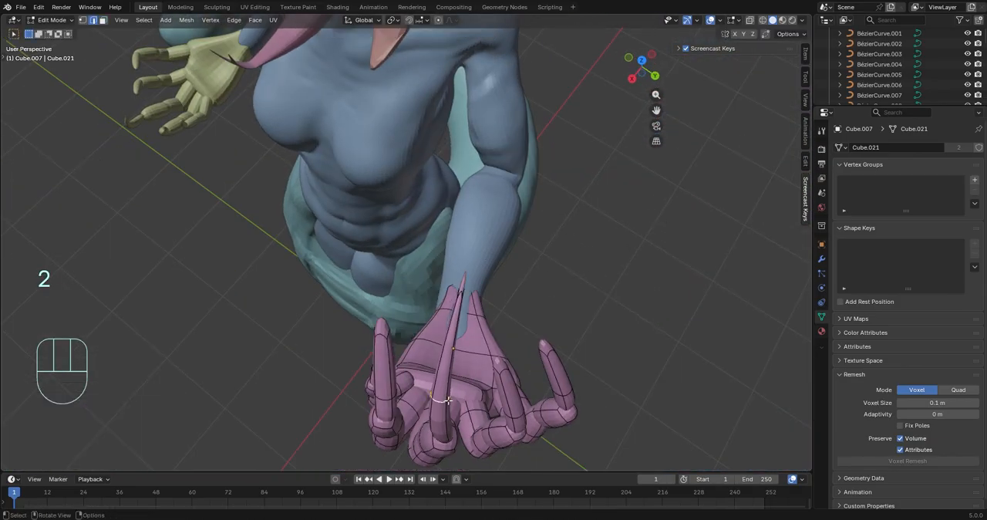
Rotate the edge loop around the middle of the claw about 2.5° in the view and refine its bend
{"action": "middle_click_drag", "start_coordinate": [481, 408], "coordinate": [474, 355]}
{"action": "key", "text": "r"}
{"action": "left_click", "coordinate": [477, 386]}
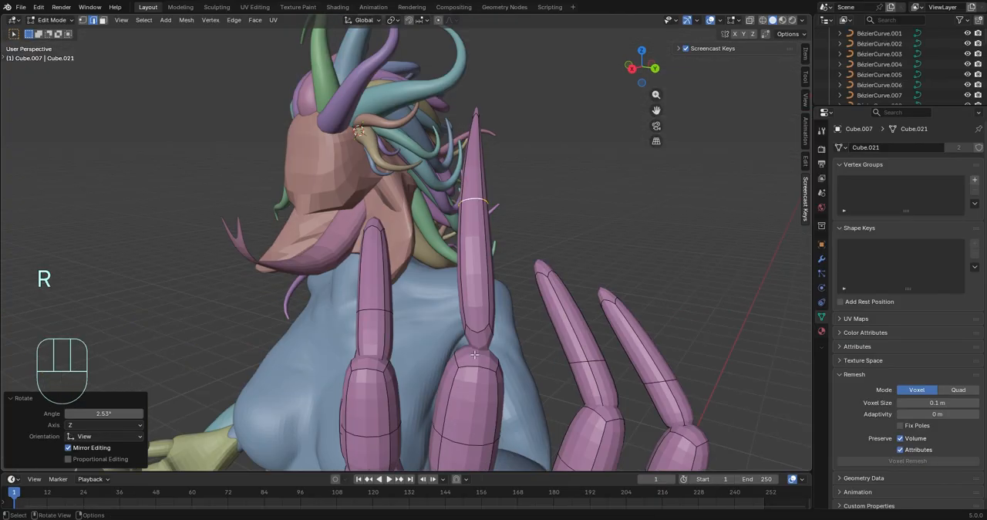
{"action": "middle_click_drag", "start_coordinate": [617, 296], "coordinate": [629, 292]}
{"action": "key", "text": "r"}
{"action": "left_click", "coordinate": [642, 396]}
{"action": "middle_click_drag", "start_coordinate": [641, 396], "coordinate": [653, 394]}
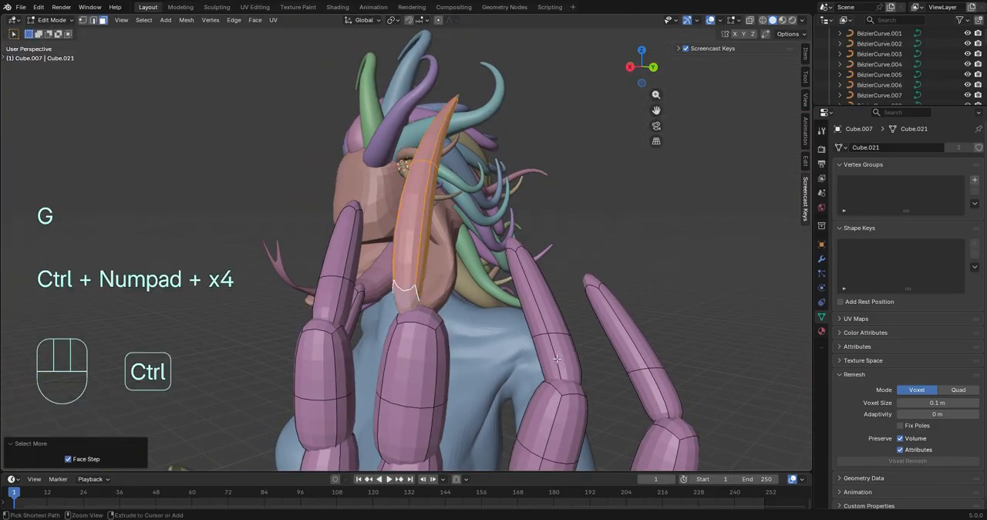
Rotate the claw about Z, shift it along Z, and turn it to line up with the longest finger
{"action": "scroll", "coordinate": [557, 358], "scroll_direction": "down", "scroll_amount": 4}
{"action": "middle_click_drag", "start_coordinate": [557, 359], "coordinate": [569, 426]}
{"action": "key", "text": "r"}
{"action": "key", "text": "z"}
{"action": "left_click", "coordinate": [597, 315]}
{"action": "middle_click_drag", "start_coordinate": [597, 315], "coordinate": [683, 306]}
{"action": "key", "text": "g"}
{"action": "key", "text": "z"}
{"action": "left_click", "coordinate": [625, 259]}
{"action": "key", "text": "r"}
{"action": "left_click", "coordinate": [616, 347]}
Refine the claw's rotation and position, and remove the old pointed tips from the other fingers
{"action": "middle_click_drag", "start_coordinate": [503, 261], "coordinate": [572, 328]}
{"action": "key", "text": "r"}
{"action": "key", "text": "g"}
{"action": "middle_click_drag", "start_coordinate": [582, 367], "coordinate": [676, 291]}
{"action": "left_click", "coordinate": [583, 361]}
{"action": "key", "text": "Tab"}
{"action": "middle_click_drag", "start_coordinate": [441, 278], "coordinate": [490, 264]}
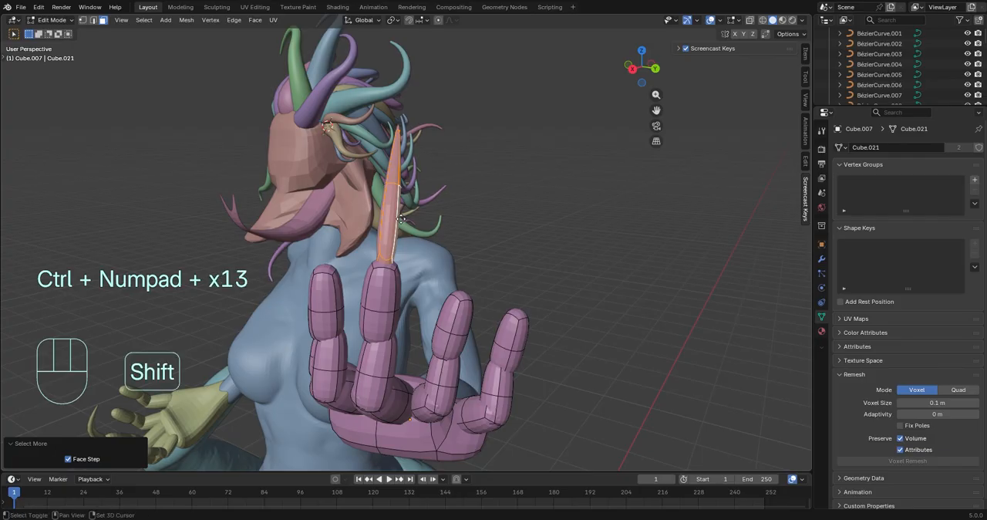
Duplicate the claw onto the adjacent finger toward the hand's far outer side and trackball-rotate the copy
{"action": "key", "text": "shift+d"}
{"action": "left_click", "coordinate": [478, 251]}
{"action": "middle_click_drag", "start_coordinate": [648, 258], "coordinate": [649, 335]}
{"action": "key", "text": "g"}
{"action": "left_click", "coordinate": [533, 256]}
{"action": "key", "text": "r"}
{"action": "key", "text": "r"}
{"action": "key", "text": "z"}
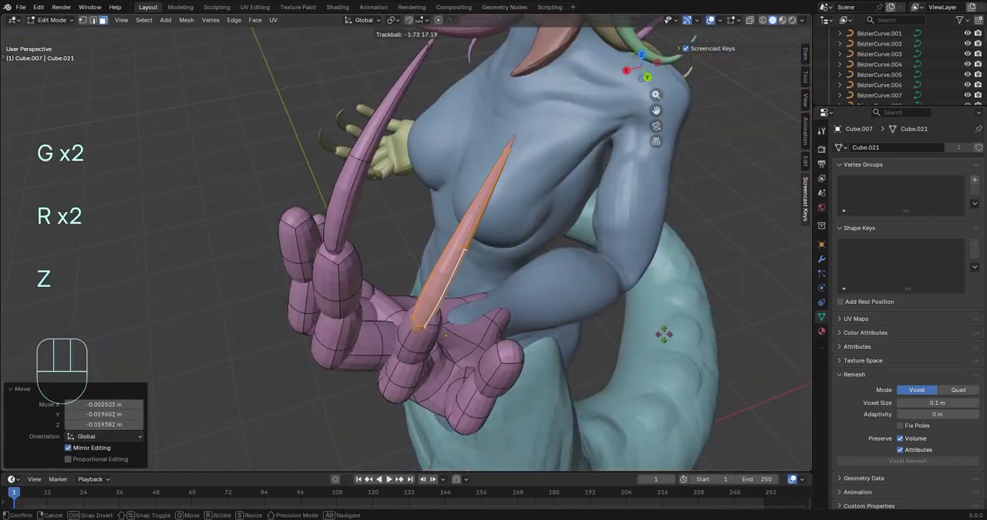
{"action": "left_click", "coordinate": [674, 306]}
Rotate and move the second claw so its base sits on the fingertip
{"action": "key", "text": "r"}
{"action": "middle_click_drag", "start_coordinate": [674, 306], "coordinate": [494, 227]}
{"action": "left_click", "coordinate": [568, 310]}
{"action": "key", "text": "g"}
{"action": "left_click", "coordinate": [679, 235]}
{"action": "middle_click_drag", "start_coordinate": [671, 256], "coordinate": [586, 220]}
Duplicate the second claw onto the outermost finger, about -0.118 m X, 0.095 m Y and -0.03 m Z, then scale and reposition it
{"action": "middle_click_drag", "start_coordinate": [540, 223], "coordinate": [397, 311], "text": "shift"}
{"action": "key", "text": "g"}
{"action": "left_click", "coordinate": [483, 334]}
{"action": "middle_click_drag", "start_coordinate": [483, 334], "coordinate": [419, 297]}
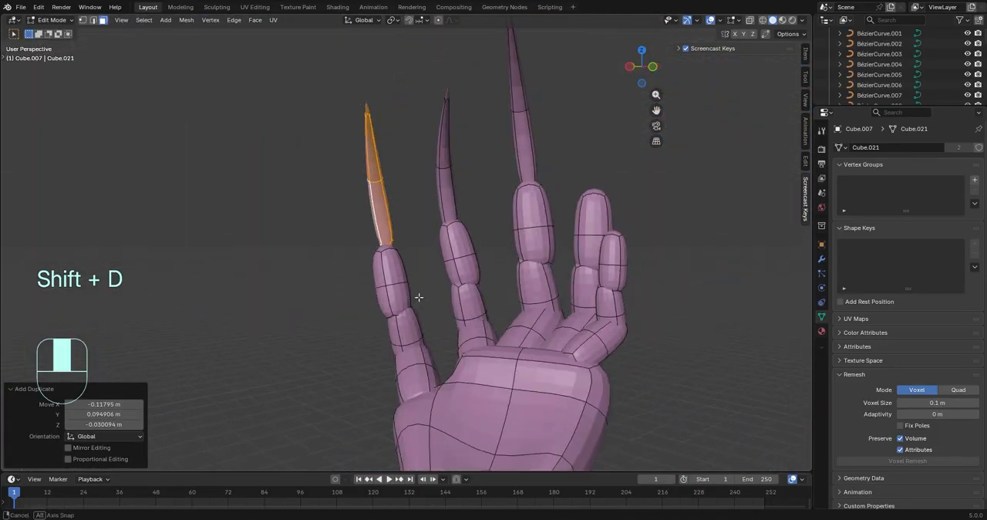
{"action": "key", "text": "s"}
{"action": "left_click", "coordinate": [420, 302]}
{"action": "key", "text": "s"}
{"action": "key", "text": "g"}
{"action": "left_click", "coordinate": [426, 330]}
Rotate the outermost claw, move it by about 0.039 m X and -0.019 m Y, and restore solid viewport shading
{"action": "mouse_move", "coordinate": [426, 330]}
{"action": "middle_mouse_down"}
{"action": "mouse_move", "coordinate": [529, 344]}
{"action": "mouse_move", "coordinate": [586, 409]}
{"action": "mouse_move", "coordinate": [625, 421]}
{"action": "middle_mouse_up"}
{"action": "key", "text": "r"}
{"action": "key", "text": "r"}
{"action": "key", "text": "r"}
{"action": "key", "text": "z"}
Rotate the outermost claw about -4.3° in the view and refine its angle and position on the fingertip
{"action": "key", "text": "r"}
{"action": "key", "text": "z"}
{"action": "middle_click_drag", "start_coordinate": [559, 296], "coordinate": [671, 300]}
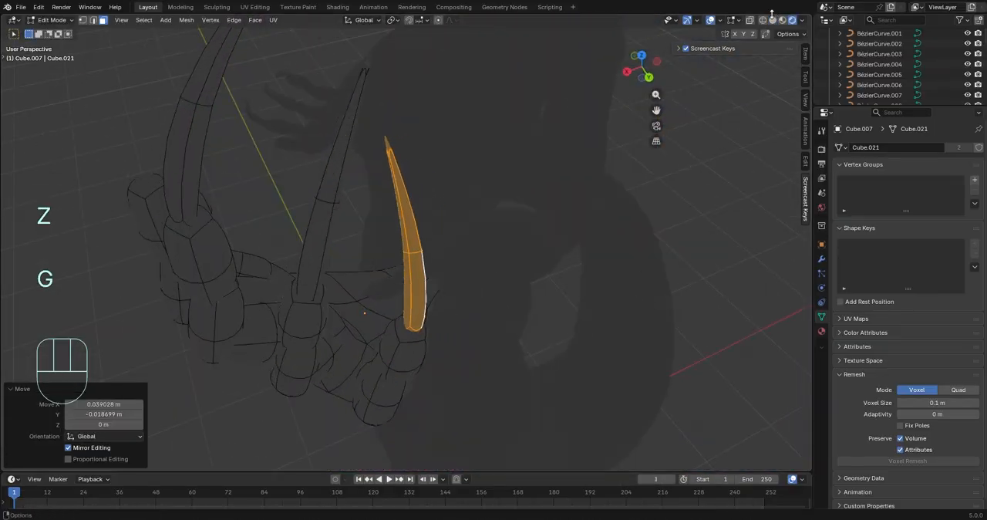
{"action": "left_click", "coordinate": [773, 20]}
{"action": "mouse_move", "coordinate": [709, 178]}
{"action": "middle_mouse_down"}
{"action": "mouse_move", "coordinate": [656, 143]}
{"action": "mouse_move", "coordinate": [629, 185]}
{"action": "mouse_move", "coordinate": [588, 275]}
{"action": "mouse_move", "coordinate": [655, 288]}
{"action": "middle_mouse_up"}
{"action": "key", "text": "r"}
{"action": "left_click", "coordinate": [627, 216]}
{"action": "key", "text": "r"}
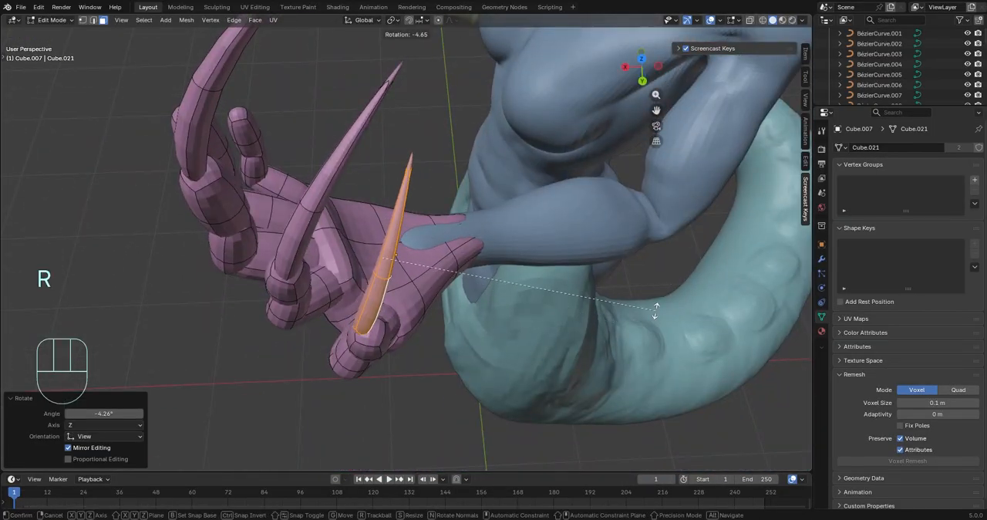
{"action": "left_click", "coordinate": [656, 312]}
{"action": "key", "text": "g"}
{"action": "middle_click_drag", "start_coordinate": [656, 324], "coordinate": [461, 362]}
{"action": "key", "text": "r"}
{"action": "key", "text": "g"}
Copy the longest finger's claw onto the unclawed finger beside it and rotate the copy -22.5° about its local Z axis
{"action": "left_click", "coordinate": [352, 210]}
{"action": "key", "text": "ctrl+KP_Add"}
{"action": "key", "text": "ctrl+KP_Add"}
{"action": "key", "text": "ctrl+KP_Add"}
{"action": "key", "text": "ctrl+KP_Add"}
{"action": "key", "text": "ctrl+KP_Add"}
{"action": "key", "text": "ctrl+KP_Add"}
{"action": "middle_click_drag", "start_coordinate": [455, 232], "coordinate": [555, 246]}
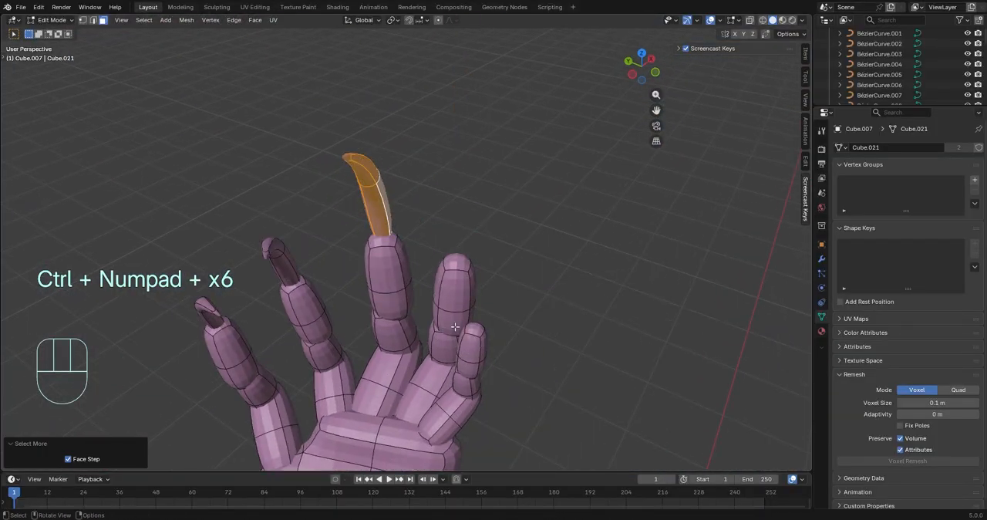
{"action": "left_click", "coordinate": [571, 345]}
{"action": "middle_click_drag", "start_coordinate": [571, 346], "coordinate": [502, 411]}
{"action": "key", "text": "r"}
{"action": "key", "text": "z"}
{"action": "key", "text": "z"}
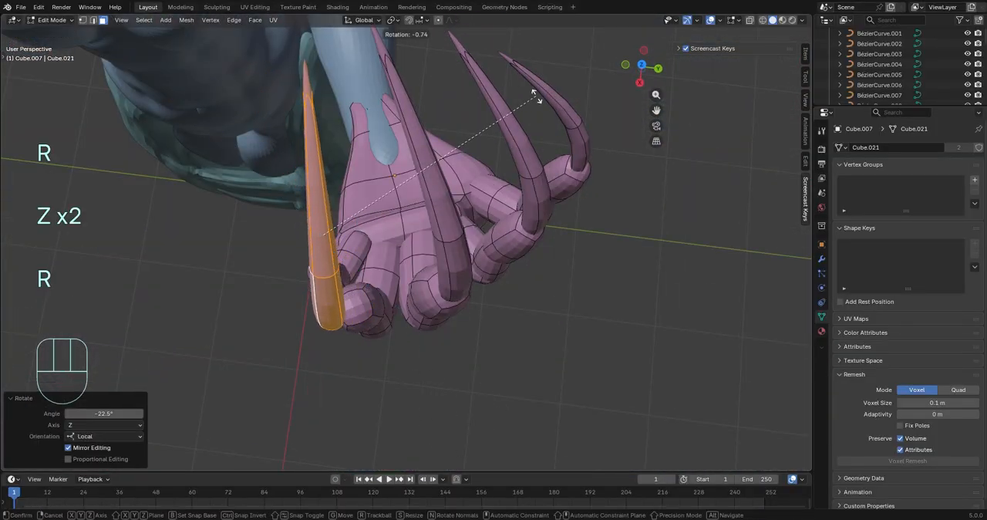
Adjust the new claw's tilt about its local Y axis and rotate it 10° about global Z
{"action": "key", "text": "y"}
{"action": "key", "text": "y"}
{"action": "left_click", "coordinate": [532, 131]}
{"action": "middle_click_drag", "start_coordinate": [532, 131], "coordinate": [462, 84]}
{"action": "key", "text": "r"}
{"action": "key", "text": "z"}
{"action": "left_click", "coordinate": [431, 124]}
{"action": "middle_click_drag", "start_coordinate": [431, 124], "coordinate": [221, 173]}
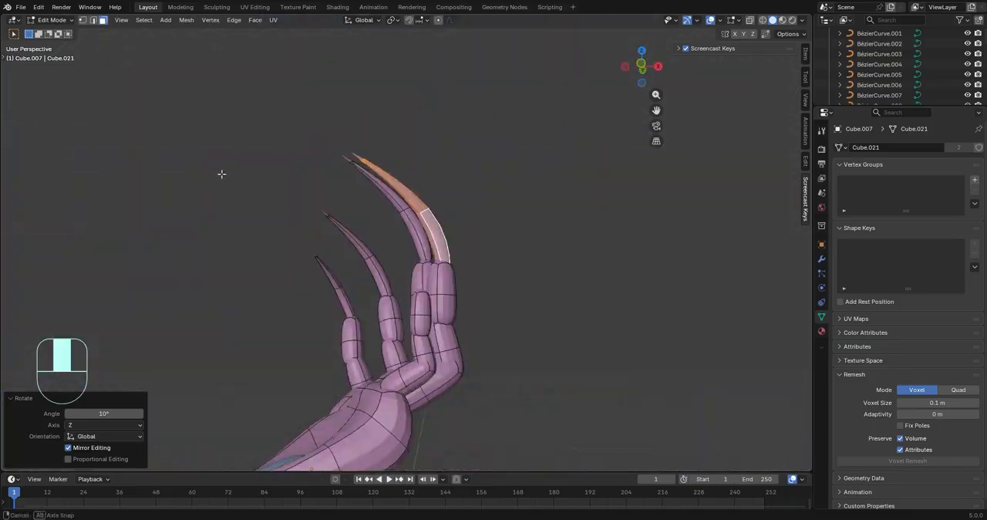
Fine-tune the new claw's rotation about Z and move it by about -0.008 m X and 0.022 m Y
{"action": "middle_click_drag", "start_coordinate": [420, 264], "coordinate": [471, 289]}
{"action": "key", "text": "r"}
{"action": "key", "text": "z"}
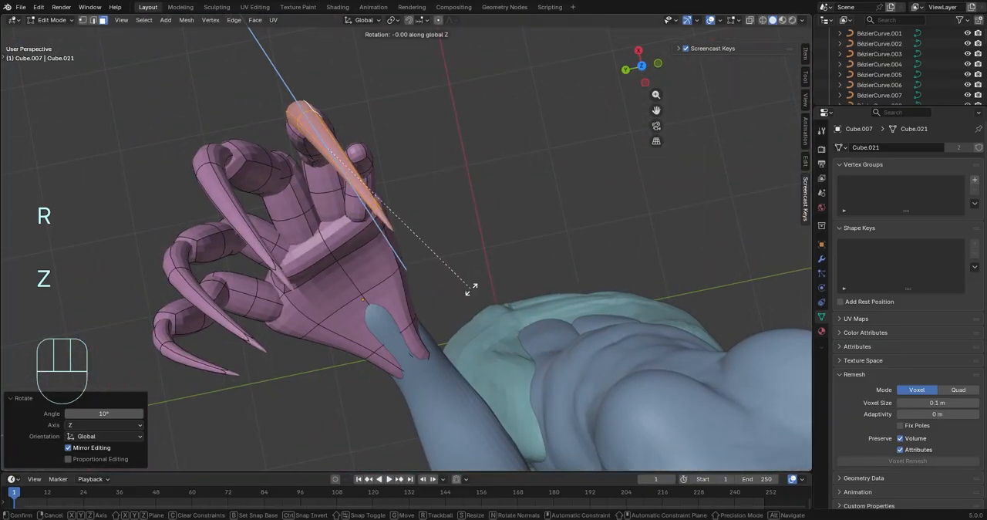
{"action": "left_click", "coordinate": [416, 312]}
{"action": "middle_click_drag", "start_coordinate": [416, 312], "coordinate": [406, 224]}
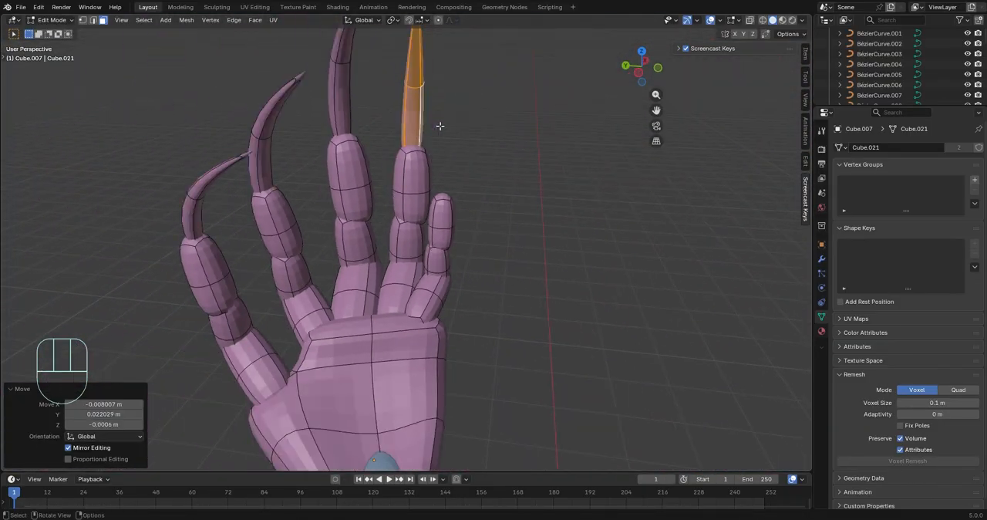
Copy a claw onto the shortest finger, scale it to fit, and rotate and move it onto the fingertip
{"action": "key", "text": "a"}
{"action": "key", "text": "s"}
{"action": "middle_click_drag", "start_coordinate": [499, 214], "coordinate": [453, 294]}
{"action": "left_click", "coordinate": [654, 276]}
{"action": "key", "text": "g"}
{"action": "key", "text": "f"}
{"action": "left_click", "coordinate": [630, 331]}
{"action": "key", "text": "z"}
{"action": "key", "text": "z"}
{"action": "left_click", "coordinate": [553, 316]}
{"action": "key", "text": "g"}
{"action": "left_click", "coordinate": [486, 216]}
Select the shortest finger's lower segment and move it by about 0.001 m X, -0.004 m Y and -0.014 m Z
{"action": "left_click", "coordinate": [363, 289]}
{"action": "key", "text": "ctrl+KP_Add"}
{"action": "middle_click_drag", "start_coordinate": [345, 306], "coordinate": [599, 314]}
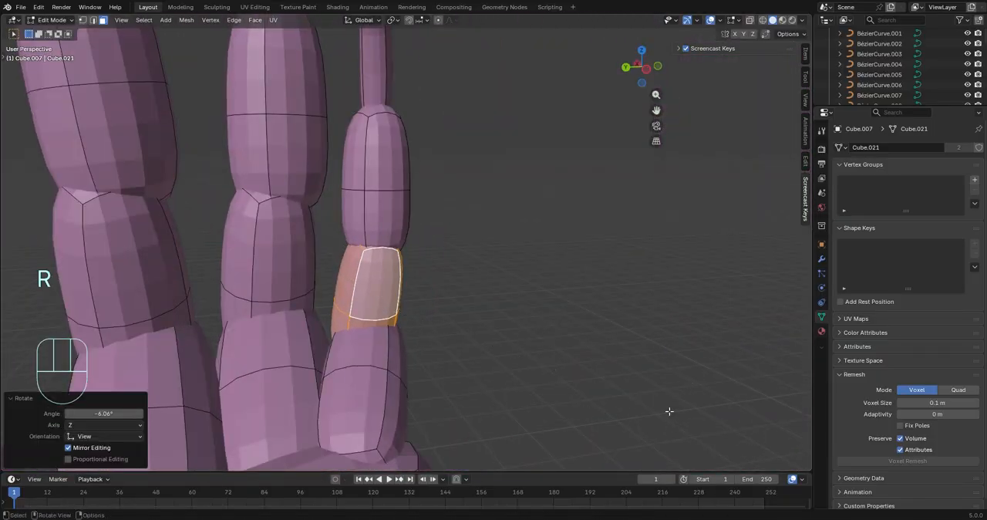
{"action": "key", "text": "g"}
{"action": "left_click", "coordinate": [672, 409]}
{"action": "middle_click_drag", "start_coordinate": [672, 409], "coordinate": [378, 401]}
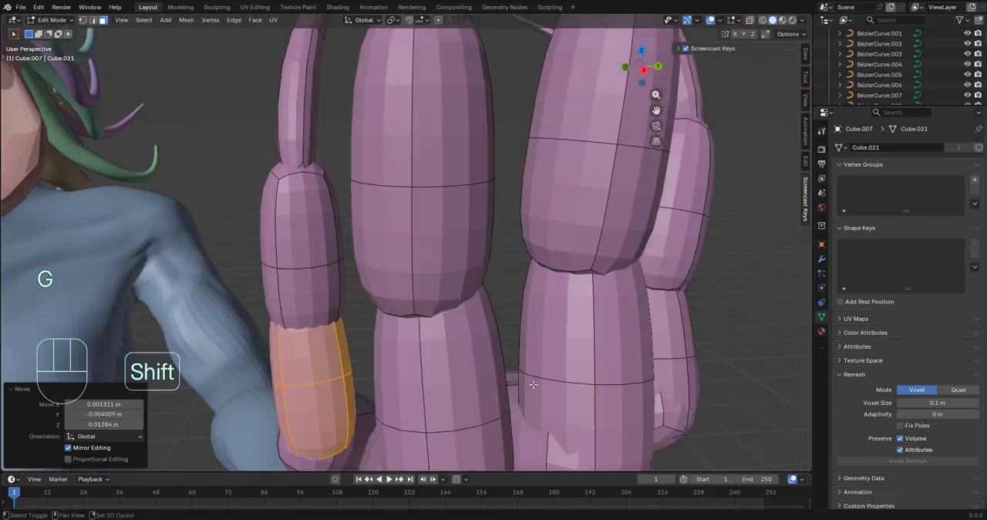
Rotate the shortest finger's lower segment and reposition it, with a final shift of about 0.006 m X and 0.002 m Z
{"action": "key", "text": "r"}
{"action": "left_click", "coordinate": [555, 395]}
{"action": "key", "text": "g"}
{"action": "left_click", "coordinate": [605, 407]}
{"action": "middle_click_drag", "start_coordinate": [605, 407], "coordinate": [687, 397]}
{"action": "key", "text": "g"}
{"action": "left_click", "coordinate": [679, 389]}
{"action": "middle_click_drag", "start_coordinate": [678, 389], "coordinate": [570, 363]}
{"action": "scroll", "coordinate": [571, 363], "scroll_direction": "down", "scroll_amount": 4}
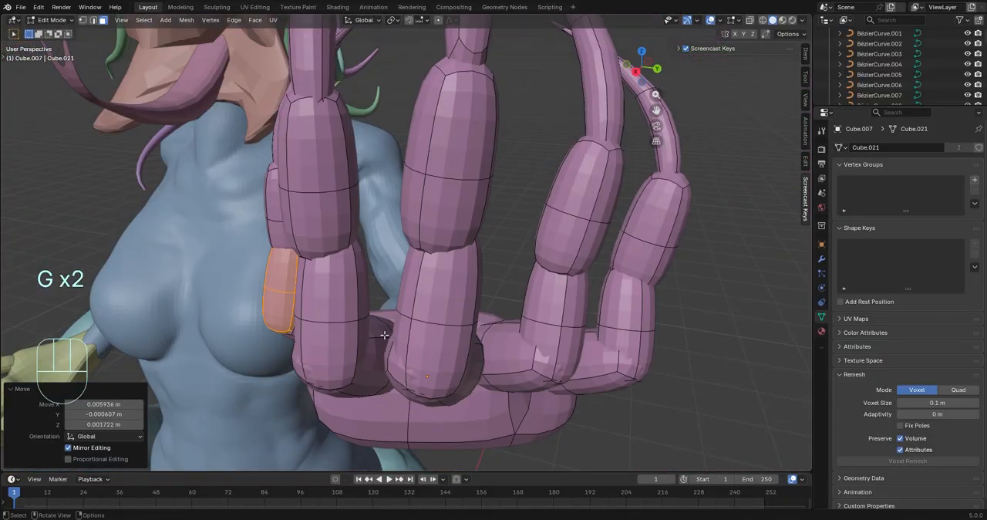
Select a lower segment of the longer fingers and rotate it from different angles to refine the finger's pose
{"action": "left_click", "coordinate": [423, 305]}
{"action": "middle_click_drag", "start_coordinate": [422, 305], "coordinate": [324, 308]}
{"action": "left_click", "coordinate": [443, 308]}
{"action": "scroll", "coordinate": [324, 308], "scroll_direction": "up", "scroll_amount": 3}
{"action": "key", "text": "r"}
{"action": "left_click", "coordinate": [617, 309]}
{"action": "middle_click_drag", "start_coordinate": [617, 308], "coordinate": [751, 308]}
{"action": "key", "text": "r"}
{"action": "mouse_move", "coordinate": [574, 296]}
{"action": "middle_mouse_down"}
{"action": "mouse_move", "coordinate": [629, 304]}
{"action": "mouse_move", "coordinate": [493, 320]}
{"action": "mouse_move", "coordinate": [559, 304]}
{"action": "middle_mouse_up"}
{"action": "left_click", "coordinate": [637, 334]}
Select the longest finger's whole lower segment and rotate it about 5° in the view
{"action": "left_click", "coordinate": [454, 319]}
{"action": "key", "text": "ctrl+KP_Add"}
{"action": "key", "text": "ctrl+KP_Add"}
{"action": "key", "text": "ctrl+KP_Add"}
{"action": "key", "text": "ctrl+KP_Add"}
{"action": "key", "text": "r"}
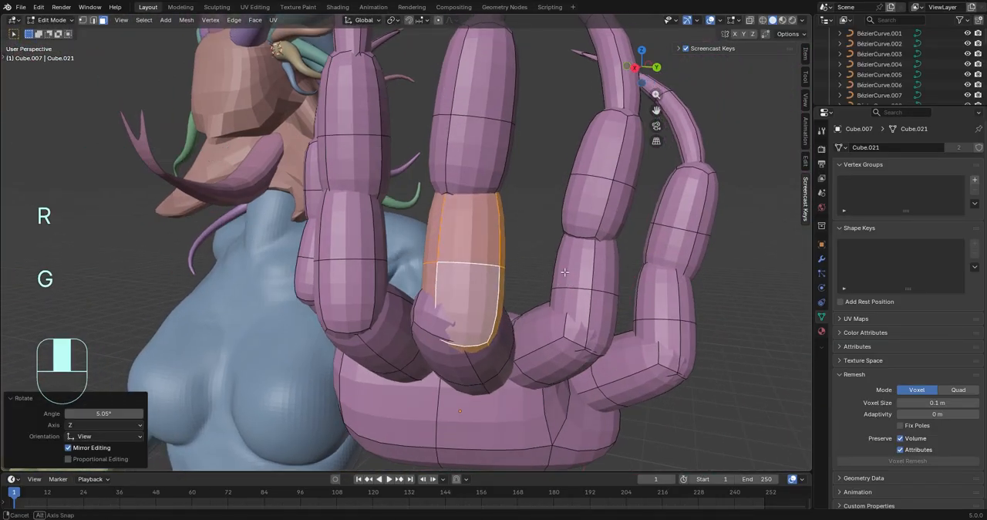
Move the longest finger's lower segment and rotate it from different view angles to line it up with its knuckle
{"action": "middle_click_drag", "start_coordinate": [565, 271], "coordinate": [401, 290]}
{"action": "key", "text": "g"}
{"action": "left_click", "coordinate": [405, 297]}
{"action": "key", "text": "g"}
{"action": "middle_click_drag", "start_coordinate": [539, 324], "coordinate": [517, 265]}
{"action": "key", "text": "r"}
{"action": "scroll", "coordinate": [432, 332], "scroll_direction": "down", "scroll_amount": 4}
Select the neighbouring finger's lower segment and move it by about 0.006 m X, -0.003 m Y and -0.001 m Z
{"action": "key", "text": "g"}
{"action": "left_click", "coordinate": [544, 328]}
{"action": "key", "text": "g"}
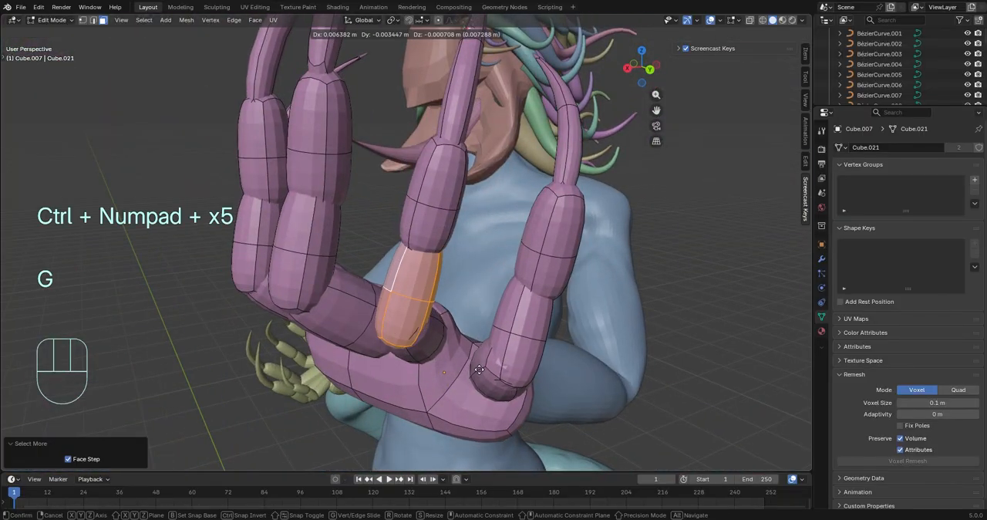
{"action": "left_click", "coordinate": [478, 370]}
{"action": "key", "text": "g"}
{"action": "middle_click_drag", "start_coordinate": [479, 369], "coordinate": [444, 321]}
Select the outer finger's whole lower segment, then move and rotate it to meet the finger base
{"action": "left_click", "coordinate": [584, 351]}
{"action": "left_click", "coordinate": [630, 319]}
{"action": "key", "text": "ctrl+KP_Add"}
{"action": "middle_click_drag", "start_coordinate": [609, 338], "coordinate": [548, 343]}
{"action": "key", "text": "g"}
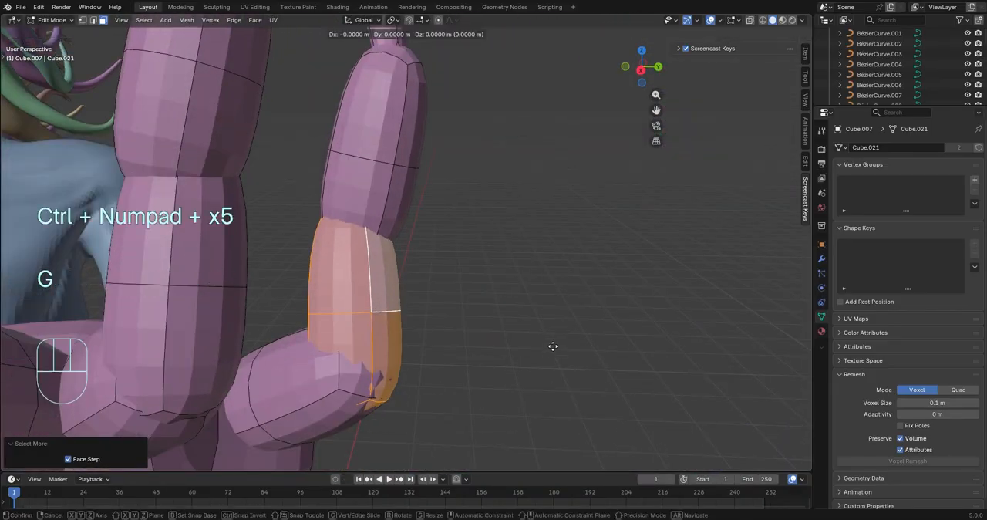
{"action": "left_click", "coordinate": [558, 345]}
{"action": "key", "text": "r"}
{"action": "left_click", "coordinate": [613, 351]}
{"action": "key", "text": "r"}
{"action": "left_click", "coordinate": [725, 352]}
Rotate the outer finger's selected segment about its local X axis and refine its tilt from another angle
{"action": "middle_click_drag", "start_coordinate": [725, 352], "coordinate": [486, 342]}
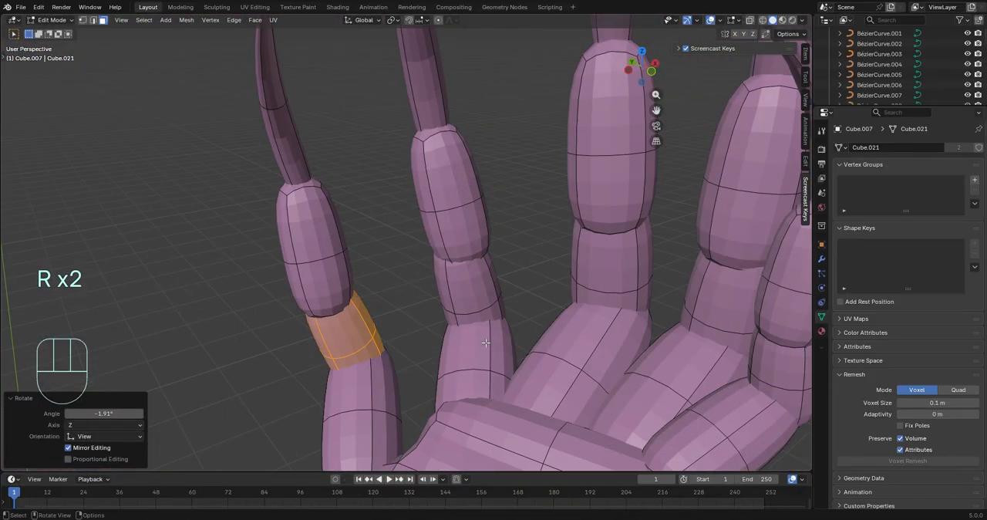
{"action": "key", "text": "x"}
{"action": "key", "text": "x"}
{"action": "left_click", "coordinate": [668, 390]}
{"action": "middle_click_drag", "start_coordinate": [668, 389], "coordinate": [690, 348]}
{"action": "key", "text": "r"}
{"action": "left_click", "coordinate": [654, 356]}
Reposition the selected finger segment and scale it to fit between its neighbours
{"action": "key", "text": "g"}
{"action": "left_click", "coordinate": [533, 340]}
{"action": "key", "text": "g"}
{"action": "left_click", "coordinate": [709, 351]}
{"action": "middle_click_drag", "start_coordinate": [555, 353], "coordinate": [385, 417]}
{"action": "left_click", "coordinate": [498, 396]}
{"action": "key", "text": "s"}
{"action": "left_click", "coordinate": [401, 408]}
Rotate the finger segment from a new angle and shift it into line
{"action": "middle_click_drag", "start_coordinate": [401, 408], "coordinate": [404, 206]}
{"action": "left_click", "coordinate": [404, 207], "text": "shift"}
{"action": "key", "text": "r"}
{"action": "left_click", "coordinate": [466, 179]}
{"action": "middle_click_drag", "start_coordinate": [465, 179], "coordinate": [725, 370]}
{"action": "key", "text": "g"}
{"action": "left_click", "coordinate": [552, 294]}
Finish aligning the finger segments with further small moves and rotations
{"action": "key", "text": "g"}
{"action": "key", "text": "r"}
{"action": "left_click", "coordinate": [732, 375]}
{"action": "key", "text": "t"}
{"action": "key", "text": "r"}
{"action": "key", "text": "g"}
{"action": "key", "text": "g"}
{"action": "middle_click_drag", "start_coordinate": [510, 254], "coordinate": [605, 289]}
Finish editing the hand mesh and select the creature's head in Object Mode
{"action": "key", "text": "Tab"}
{"action": "left_click", "coordinate": [428, 231]}
{"action": "scroll", "coordinate": [428, 232], "scroll_direction": "up", "scroll_amount": 6}
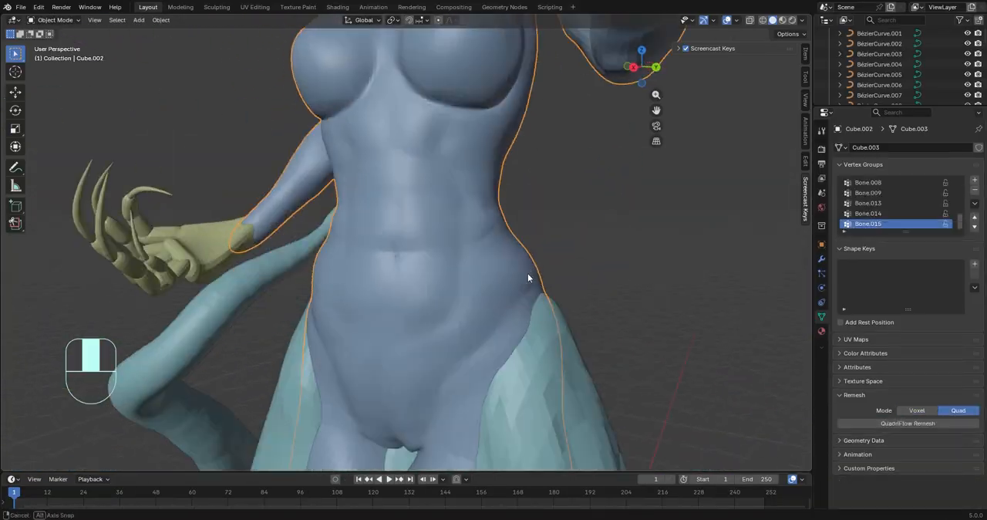
{"action": "middle_click_drag", "start_coordinate": [527, 273], "coordinate": [524, 308]}
{"action": "middle_click_drag", "start_coordinate": [385, 193], "coordinate": [451, 159]}
{"action": "left_click", "coordinate": [452, 159]}
{"action": "scroll", "coordinate": [453, 162], "scroll_direction": "up", "scroll_amount": 5}
{"action": "key", "text": "Tab"}
{"action": "key", "text": "Tab"}
Add a Subdivision modifier to the head, adjust its viewport level and apply it
{"action": "left_click", "coordinate": [821, 259]}
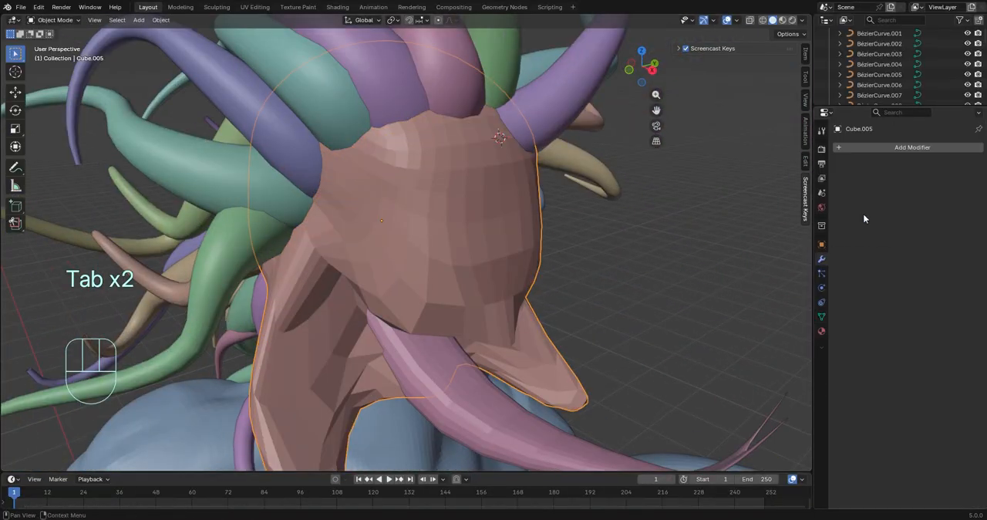
{"action": "left_click", "coordinate": [863, 147]}
{"action": "left_click", "coordinate": [862, 150]}
{"action": "left_click", "coordinate": [844, 167]}
{"action": "middle_click_drag", "start_coordinate": [686, 255], "coordinate": [744, 236]}
{"action": "left_click", "coordinate": [963, 193]}
{"action": "left_click", "coordinate": [953, 165]}
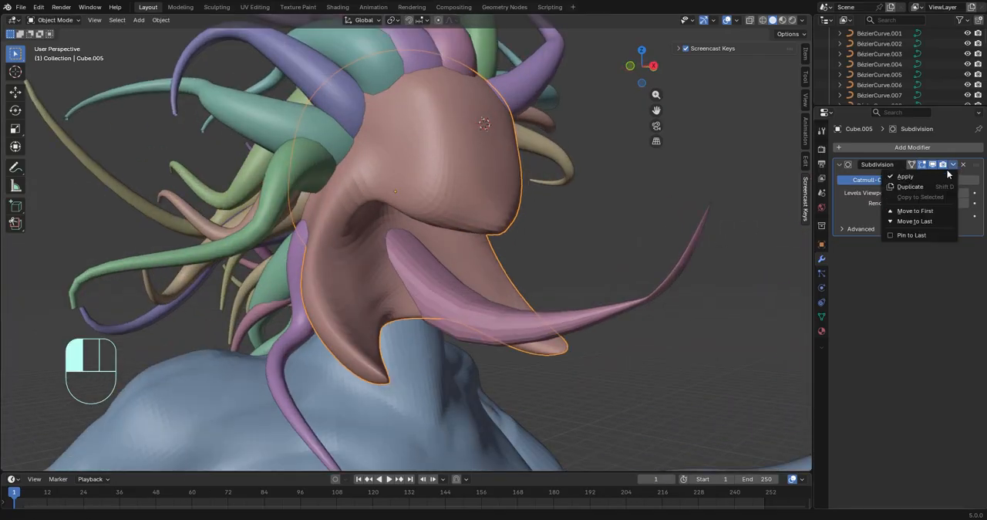
{"action": "left_click", "coordinate": [910, 175]}
Switch the head to Sculpt Mode and reshape the area around the tongue's base with Elastic Grab at 301 px, smoothing it
{"action": "middle_click_drag", "start_coordinate": [670, 270], "coordinate": [611, 287]}
{"action": "middle_click_drag", "start_coordinate": [602, 236], "coordinate": [532, 243]}
{"action": "left_click", "coordinate": [54, 57]}
{"action": "scroll", "coordinate": [310, 209], "scroll_direction": "up", "scroll_amount": 3}
{"action": "mouse_move", "coordinate": [310, 209]}
{"action": "middle_mouse_down"}
{"action": "mouse_move", "coordinate": [209, 146]}
{"action": "mouse_move", "coordinate": [258, 115]}
{"action": "mouse_move", "coordinate": [306, 106]}
{"action": "mouse_move", "coordinate": [358, 143]}
{"action": "middle_mouse_up"}
{"action": "scroll", "coordinate": [306, 105], "scroll_direction": "up", "scroll_amount": 3}
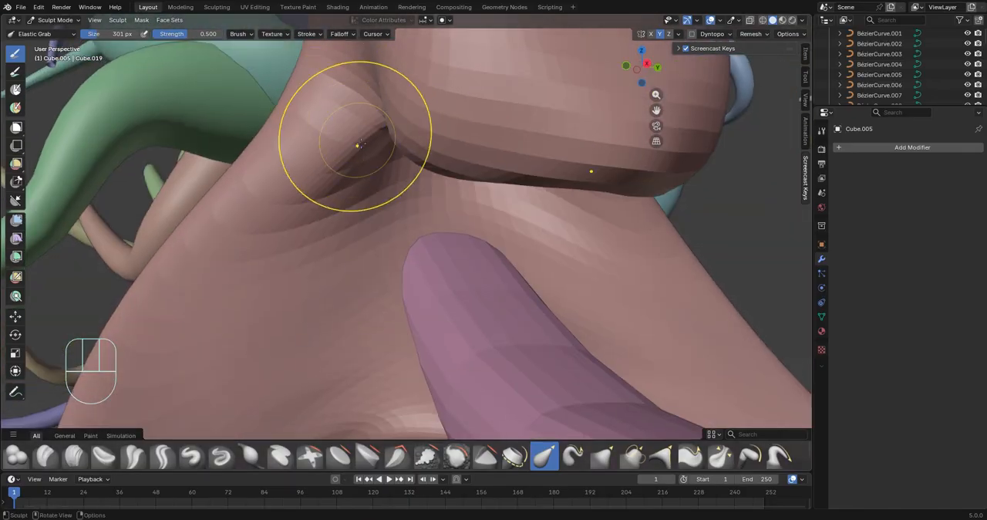
{"action": "mouse_move", "coordinate": [369, 112]}
{"action": "middle_mouse_down"}
{"action": "mouse_move", "coordinate": [452, 159]}
{"action": "mouse_move", "coordinate": [494, 357]}
{"action": "middle_mouse_up"}
{"action": "middle_click_drag", "start_coordinate": [423, 293], "coordinate": [324, 237]}
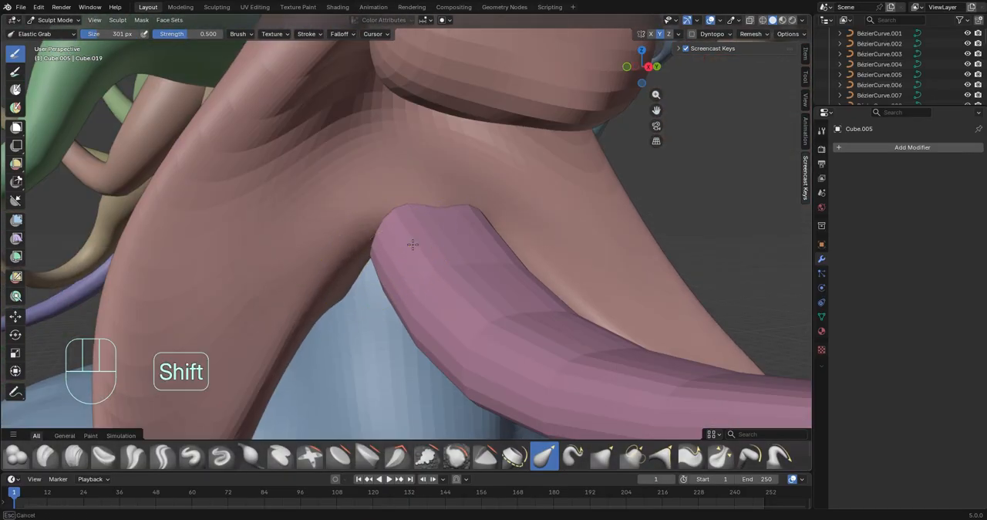
{"action": "left_click_drag", "start_coordinate": [414, 245], "coordinate": [402, 212], "text": "shift"}
Bend the head's hanging side flaps into curved, pointed forms with the 301 px Elastic Grab brush
{"action": "scroll", "coordinate": [405, 223], "scroll_direction": "down", "scroll_amount": 3}
{"action": "mouse_move", "coordinate": [405, 224]}
{"action": "middle_mouse_down"}
{"action": "mouse_move", "coordinate": [463, 262]}
{"action": "mouse_move", "coordinate": [307, 316]}
{"action": "mouse_move", "coordinate": [248, 349]}
{"action": "middle_mouse_up"}
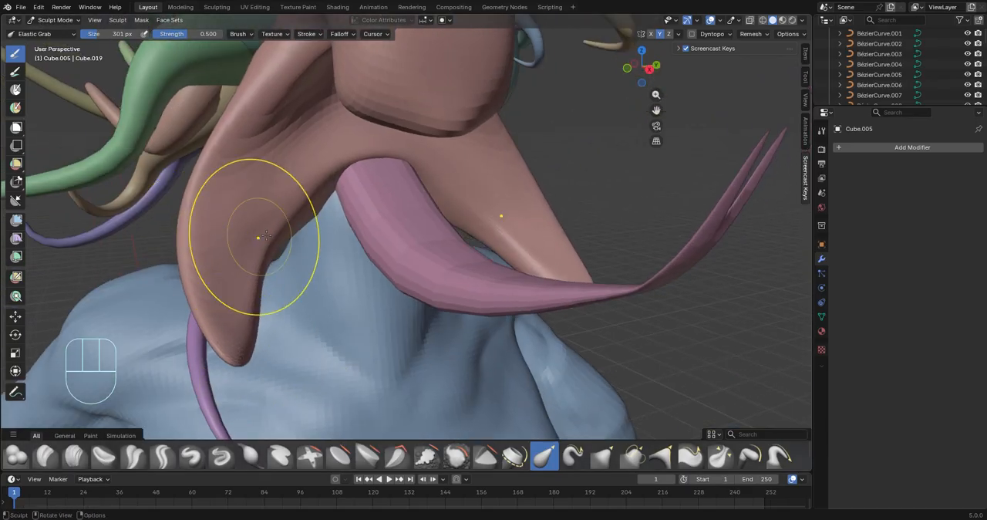
{"action": "scroll", "coordinate": [257, 238], "scroll_direction": "up", "scroll_amount": 4}
{"action": "middle_click_drag", "start_coordinate": [343, 186], "coordinate": [301, 180]}
{"action": "middle_click_drag", "start_coordinate": [189, 319], "coordinate": [492, 329]}
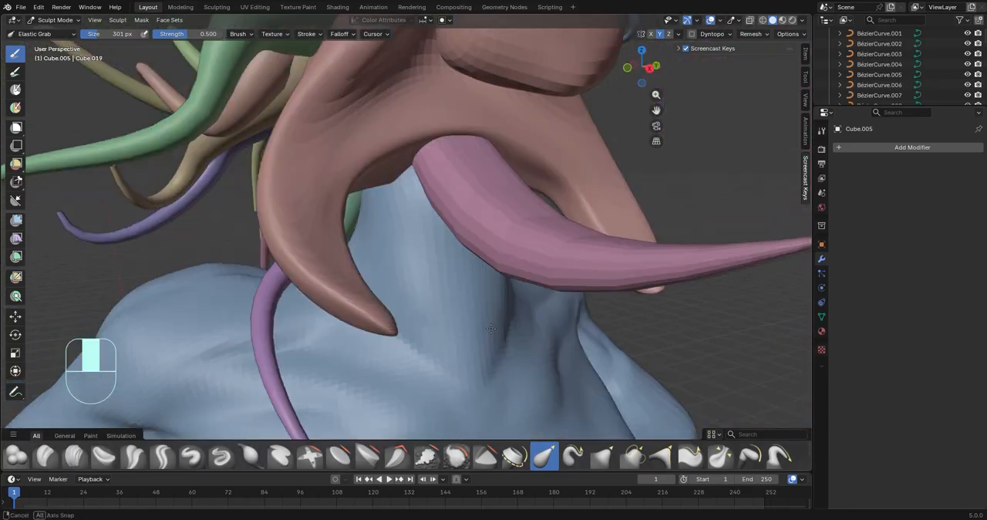
{"action": "middle_click_drag", "start_coordinate": [291, 230], "coordinate": [259, 262]}
Reshape the inner folds where the side flaps join the face and neck with Elastic Grab
{"action": "middle_click_drag", "start_coordinate": [313, 143], "coordinate": [444, 232]}
{"action": "mouse_move", "coordinate": [489, 352]}
{"action": "middle_mouse_down"}
{"action": "mouse_move", "coordinate": [459, 381]}
{"action": "mouse_move", "coordinate": [539, 385]}
{"action": "mouse_move", "coordinate": [443, 326]}
{"action": "middle_mouse_up"}
{"action": "mouse_move", "coordinate": [347, 255]}
{"action": "middle_mouse_down"}
{"action": "mouse_move", "coordinate": [229, 215]}
{"action": "mouse_move", "coordinate": [375, 209]}
{"action": "mouse_move", "coordinate": [353, 210]}
{"action": "middle_mouse_up"}
{"action": "middle_click_drag", "start_coordinate": [415, 304], "coordinate": [271, 282]}
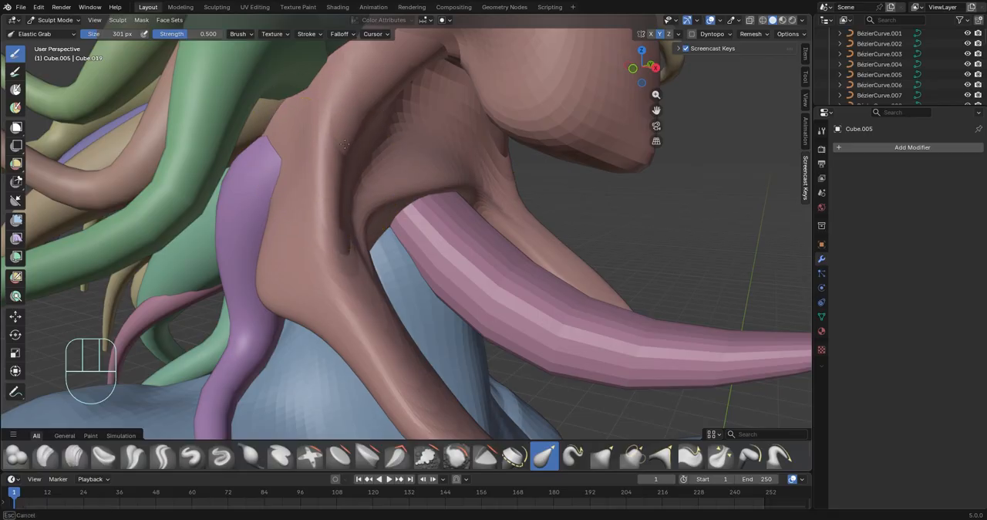
{"action": "middle_click_drag", "start_coordinate": [258, 137], "coordinate": [438, 204]}
{"action": "mouse_move", "coordinate": [358, 200]}
{"action": "middle_mouse_down"}
{"action": "mouse_move", "coordinate": [384, 213]}
{"action": "mouse_move", "coordinate": [418, 331]}
{"action": "mouse_move", "coordinate": [401, 309]}
{"action": "mouse_move", "coordinate": [407, 286]}
{"action": "mouse_move", "coordinate": [391, 257]}
{"action": "mouse_move", "coordinate": [343, 261]}
{"action": "mouse_move", "coordinate": [401, 254]}
{"action": "middle_mouse_up"}
{"action": "scroll", "coordinate": [391, 257], "scroll_direction": "down", "scroll_amount": 4}
{"action": "scroll", "coordinate": [401, 255], "scroll_direction": "up", "scroll_amount": 2}
Return to Object Mode, select the forked tongue, move it along Z and rotate it about Y
{"action": "left_click", "coordinate": [52, 20]}
{"action": "left_click", "coordinate": [52, 33]}
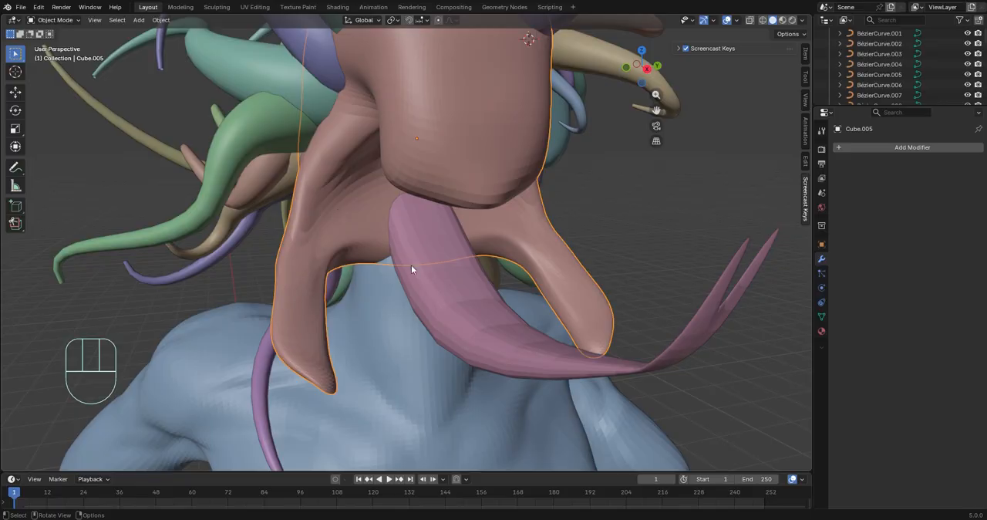
{"action": "left_click", "coordinate": [414, 267]}
{"action": "key", "text": "g"}
{"action": "key", "text": "z"}
{"action": "left_click", "coordinate": [590, 255]}
{"action": "key", "text": "r"}
{"action": "key", "text": "y"}
{"action": "left_click", "coordinate": [600, 262]}
{"action": "middle_click_drag", "start_coordinate": [600, 262], "coordinate": [576, 271]}
{"action": "scroll", "coordinate": [576, 271], "scroll_direction": "down", "scroll_amount": 4}
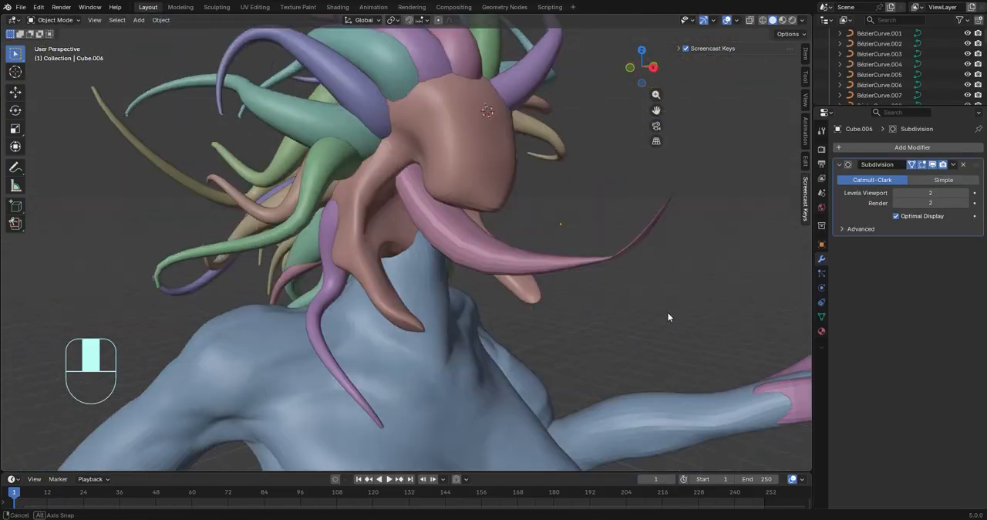
Reselect the creature's head and switch it to Sculpt Mode
{"action": "middle_click_drag", "start_coordinate": [670, 317], "coordinate": [539, 297]}
{"action": "scroll", "coordinate": [463, 270], "scroll_direction": "up", "scroll_amount": 4}
{"action": "left_click", "coordinate": [431, 265]}
{"action": "middle_click_drag", "start_coordinate": [430, 265], "coordinate": [468, 262]}
{"action": "key", "text": "Tab"}
{"action": "left_click", "coordinate": [53, 20]}
{"action": "left_click", "coordinate": [53, 54]}
{"action": "middle_click_drag", "start_coordinate": [347, 250], "coordinate": [304, 250]}
{"action": "scroll", "coordinate": [305, 251], "scroll_direction": "up", "scroll_amount": 2}
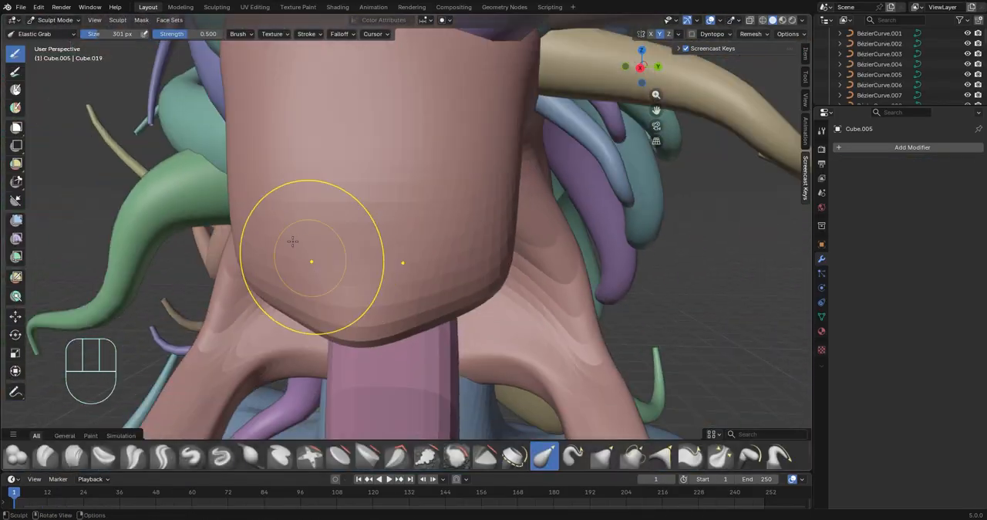
Carve symmetrical eye sockets into the face with the Clay Strips brush at 301 px
{"action": "mouse_move", "coordinate": [447, 241]}
{"action": "middle_mouse_down"}
{"action": "mouse_move", "coordinate": [524, 234]}
{"action": "mouse_move", "coordinate": [459, 222]}
{"action": "middle_mouse_up"}
{"action": "scroll", "coordinate": [459, 222], "scroll_direction": "up", "scroll_amount": 2}
{"action": "left_click", "coordinate": [74, 456]}
{"action": "scroll", "coordinate": [355, 209], "scroll_direction": "up", "scroll_amount": 2}
{"action": "middle_click_drag", "start_coordinate": [359, 200], "coordinate": [347, 301], "text": "shift"}
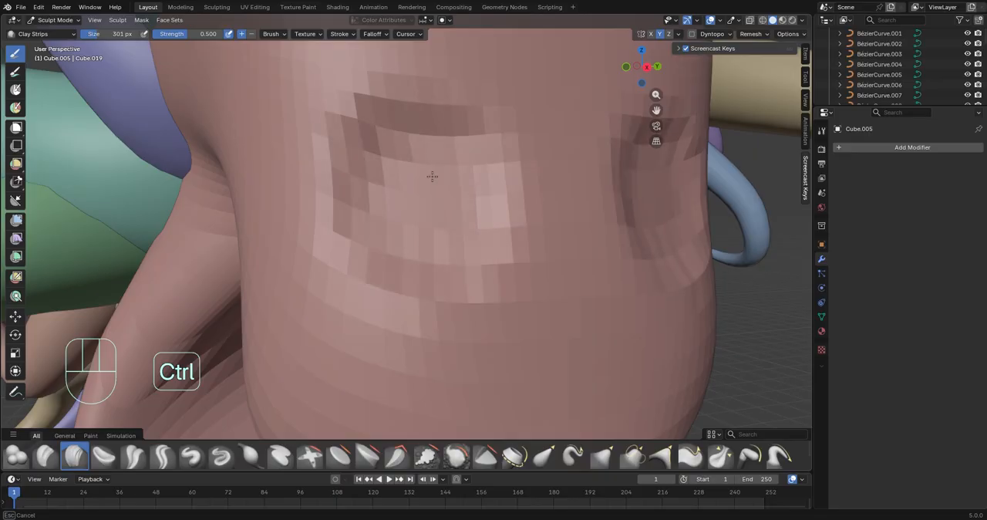
{"action": "middle_click_drag", "start_coordinate": [359, 164], "coordinate": [377, 237], "text": "ctrl"}
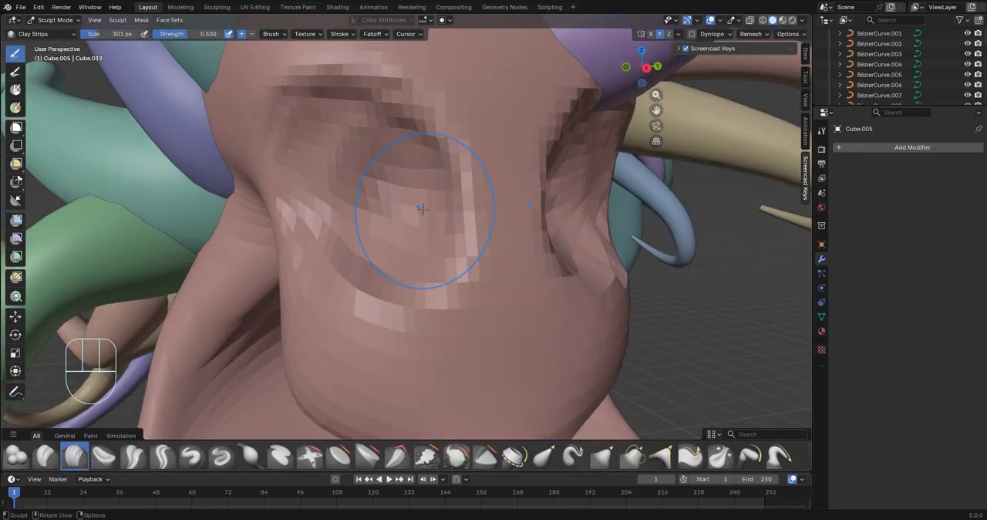
{"action": "middle_click_drag", "start_coordinate": [422, 208], "coordinate": [161, 22]}
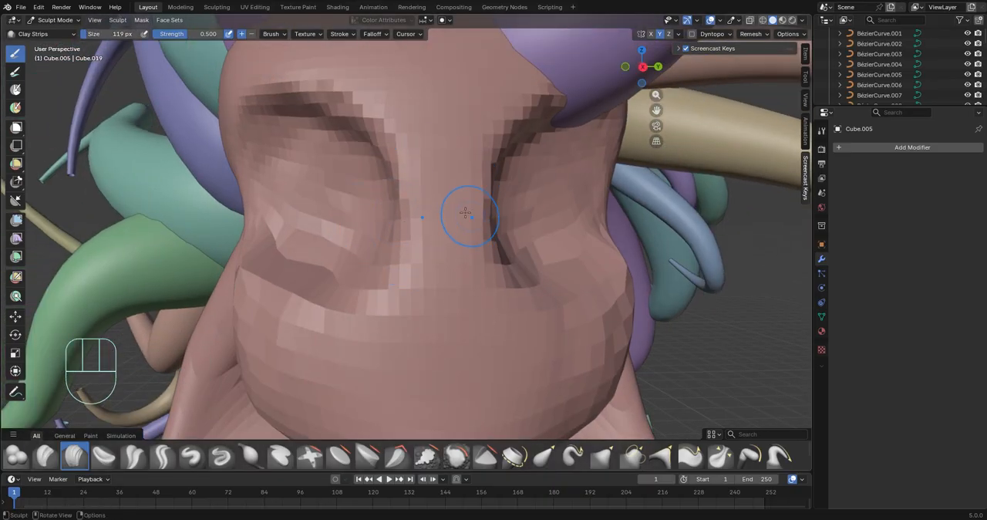
Sculpt the nose with 119 px brushes, using Clay Strips for its form and Elastic Grab to pull out its tip
{"action": "middle_click_drag", "start_coordinate": [459, 267], "coordinate": [455, 296]}
{"action": "left_click_drag", "start_coordinate": [435, 238], "coordinate": [436, 220]}
{"action": "middle_click_drag", "start_coordinate": [437, 220], "coordinate": [309, 255]}
{"action": "middle_click_drag", "start_coordinate": [308, 254], "coordinate": [370, 293], "text": "ctrl"}
{"action": "left_click_drag", "start_coordinate": [413, 293], "coordinate": [408, 281]}
{"action": "middle_click_drag", "start_coordinate": [408, 281], "coordinate": [494, 263]}
{"action": "left_click_drag", "start_coordinate": [463, 246], "coordinate": [470, 262]}
{"action": "mouse_move", "coordinate": [431, 258]}
{"action": "middle_mouse_down"}
{"action": "mouse_move", "coordinate": [310, 254]}
{"action": "mouse_move", "coordinate": [386, 254]}
{"action": "mouse_move", "coordinate": [260, 284]}
{"action": "mouse_move", "coordinate": [401, 300]}
{"action": "mouse_move", "coordinate": [630, 355]}
{"action": "mouse_move", "coordinate": [425, 226]}
{"action": "mouse_move", "coordinate": [467, 259]}
{"action": "mouse_move", "coordinate": [425, 198]}
{"action": "mouse_move", "coordinate": [447, 263]}
{"action": "middle_mouse_up"}
{"action": "scroll", "coordinate": [401, 300], "scroll_direction": "up", "scroll_amount": 3}
{"action": "middle_click_drag", "start_coordinate": [448, 262], "coordinate": [430, 245]}
{"action": "middle_click_drag", "start_coordinate": [430, 245], "coordinate": [411, 183], "text": "ctrl"}
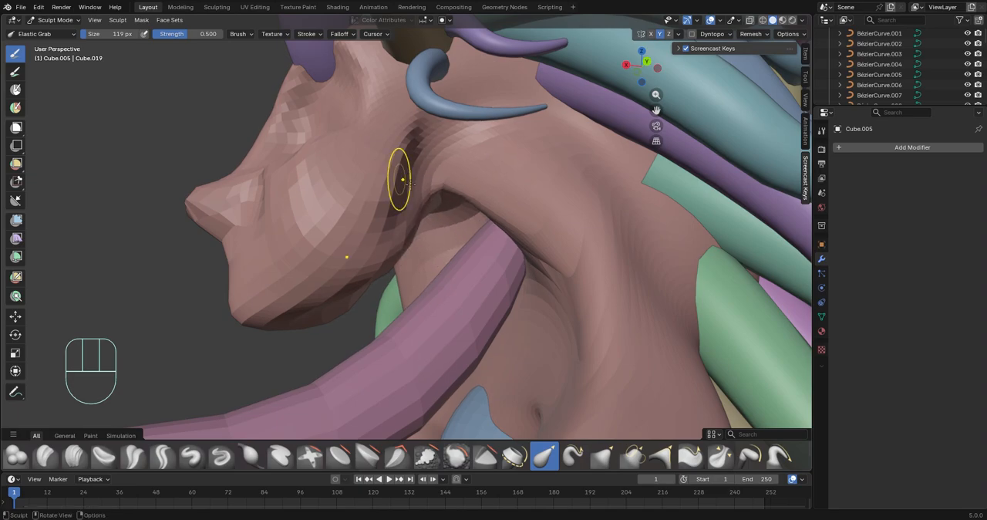
Pull the cheek and jaw area behind the face into shape with Elastic Grab and smooth it
{"action": "mouse_move", "coordinate": [393, 137]}
{"action": "middle_mouse_down"}
{"action": "mouse_move", "coordinate": [542, 198]}
{"action": "mouse_move", "coordinate": [404, 182]}
{"action": "middle_mouse_up"}
{"action": "middle_click_drag", "start_coordinate": [405, 181], "coordinate": [395, 123], "text": "ctrl"}
{"action": "left_click_drag", "start_coordinate": [395, 124], "coordinate": [397, 121], "text": "shift"}
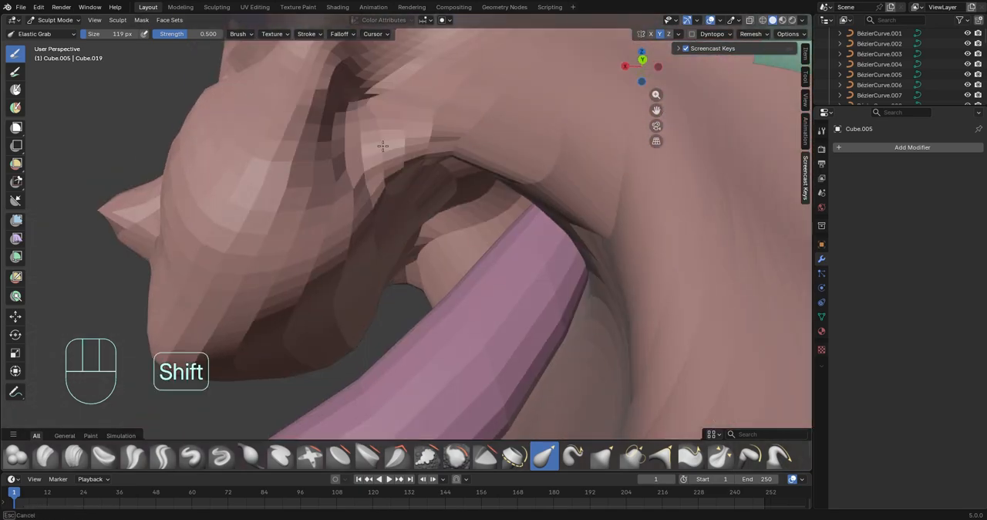
{"action": "middle_click_drag", "start_coordinate": [383, 145], "coordinate": [462, 285]}
Shape the cheeks, mouth and lips below the nose with the sculpting brush at 119 px
{"action": "middle_click_drag", "start_coordinate": [332, 308], "coordinate": [409, 312]}
{"action": "middle_click_drag", "start_coordinate": [340, 324], "coordinate": [327, 261], "text": "ctrl"}
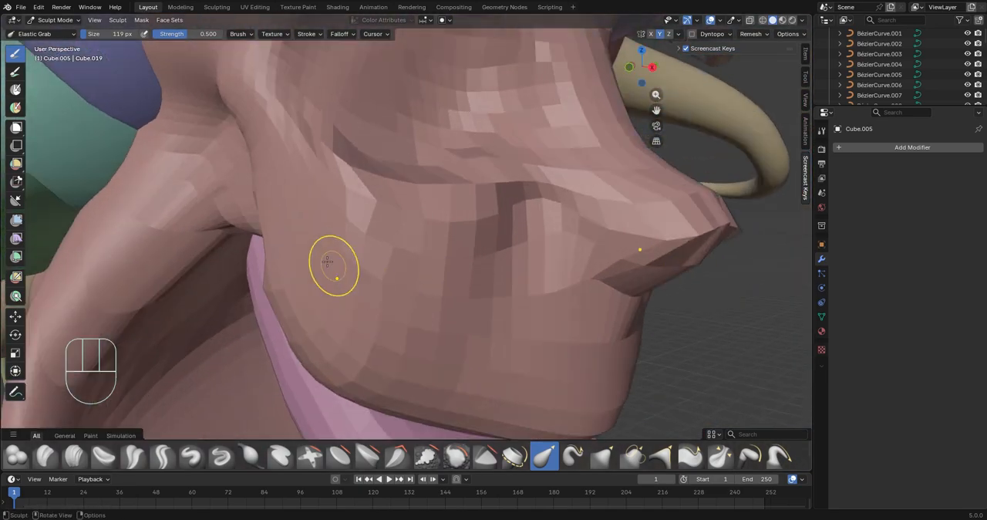
{"action": "middle_click_drag", "start_coordinate": [318, 220], "coordinate": [484, 197], "text": "ctrl"}
{"action": "middle_click_drag", "start_coordinate": [543, 287], "coordinate": [447, 372]}
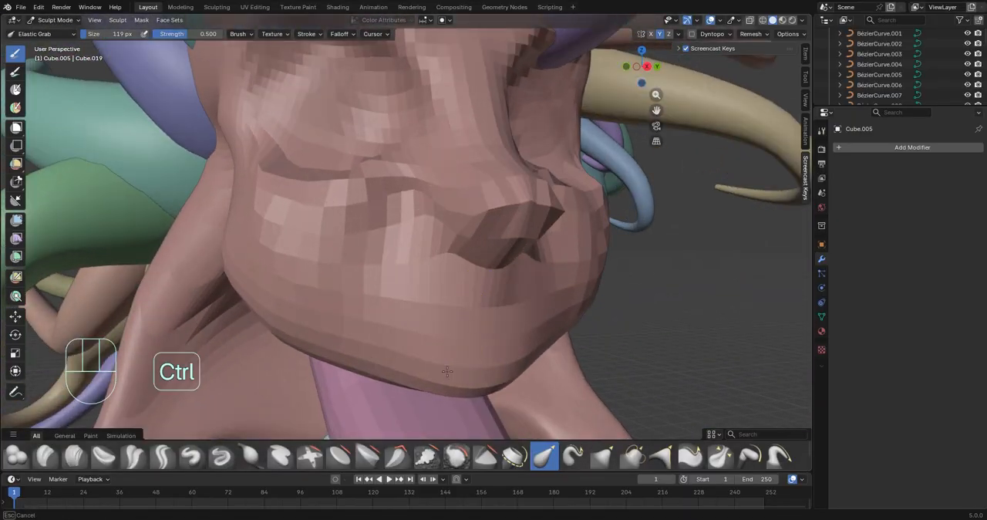
{"action": "mouse_move", "coordinate": [417, 319]}
{"action": "middle_mouse_down"}
{"action": "mouse_move", "coordinate": [386, 253]}
{"action": "mouse_move", "coordinate": [475, 231]}
{"action": "mouse_move", "coordinate": [316, 242]}
{"action": "mouse_move", "coordinate": [462, 282]}
{"action": "mouse_move", "coordinate": [416, 243]}
{"action": "mouse_move", "coordinate": [335, 273]}
{"action": "mouse_move", "coordinate": [246, 266]}
{"action": "mouse_move", "coordinate": [339, 212]}
{"action": "mouse_move", "coordinate": [509, 223]}
{"action": "mouse_move", "coordinate": [494, 283]}
{"action": "mouse_move", "coordinate": [409, 267]}
{"action": "mouse_move", "coordinate": [270, 200]}
{"action": "mouse_move", "coordinate": [270, 177]}
{"action": "mouse_move", "coordinate": [349, 313]}
{"action": "mouse_move", "coordinate": [413, 307]}
{"action": "middle_mouse_up"}
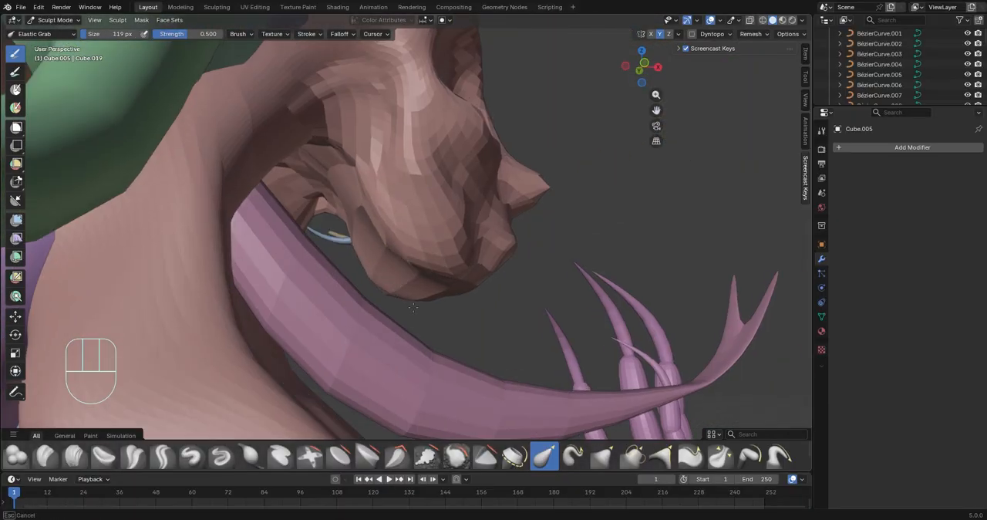
Sculpt the underside of the head where the throat meets the neck, using Elastic Grab at 119 px
{"action": "mouse_move", "coordinate": [245, 255]}
{"action": "middle_mouse_down"}
{"action": "mouse_move", "coordinate": [291, 216]}
{"action": "mouse_move", "coordinate": [205, 249]}
{"action": "middle_mouse_up"}
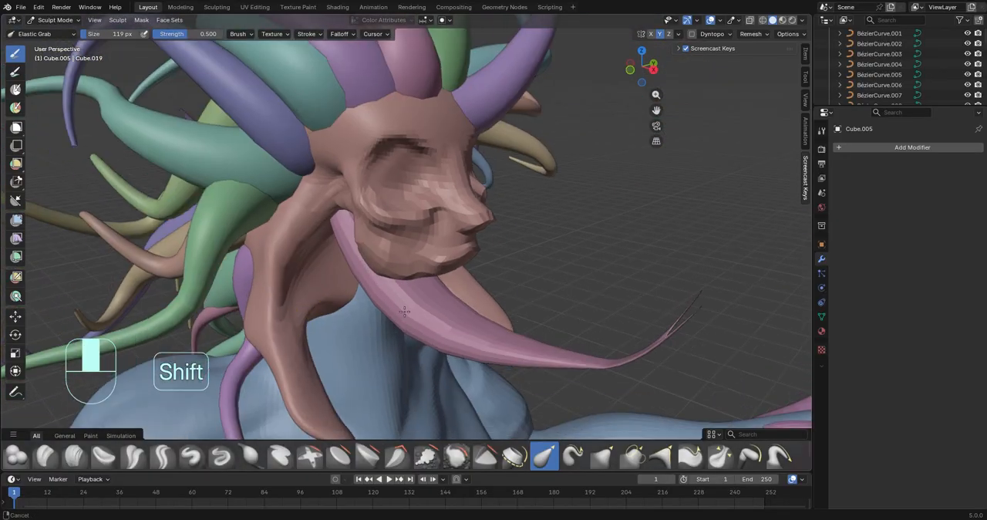
{"action": "mouse_move", "coordinate": [494, 231]}
{"action": "middle_mouse_down", "text": "shift"}
{"action": "mouse_move", "coordinate": [540, 224]}
{"action": "mouse_move", "coordinate": [499, 234]}
{"action": "mouse_move", "coordinate": [548, 286]}
{"action": "mouse_move", "coordinate": [571, 339]}
{"action": "mouse_move", "coordinate": [447, 275]}
{"action": "mouse_move", "coordinate": [478, 273]}
{"action": "mouse_move", "coordinate": [457, 242]}
{"action": "middle_mouse_up", "text": "shift"}
{"action": "scroll", "coordinate": [502, 242], "scroll_direction": "down", "scroll_amount": 3}
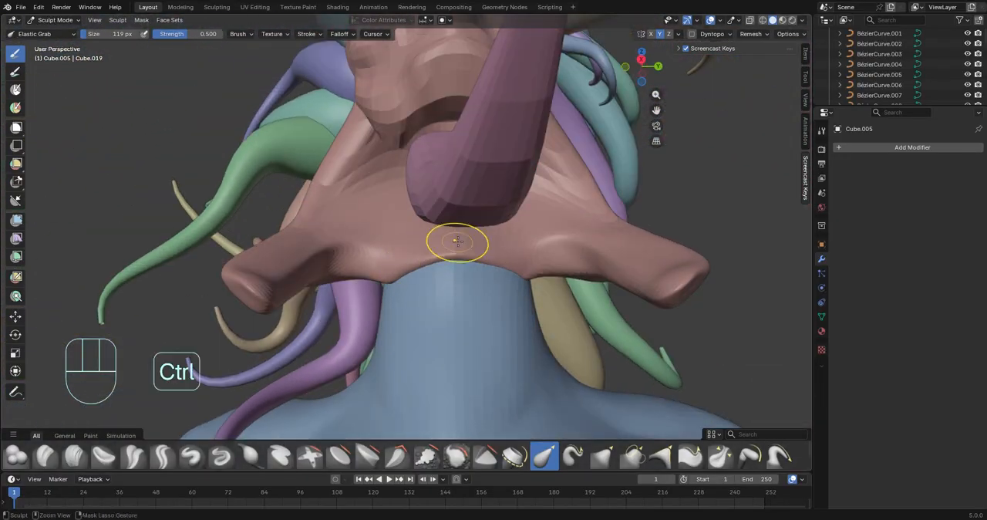
{"action": "middle_click_drag", "start_coordinate": [524, 278], "coordinate": [349, 261]}
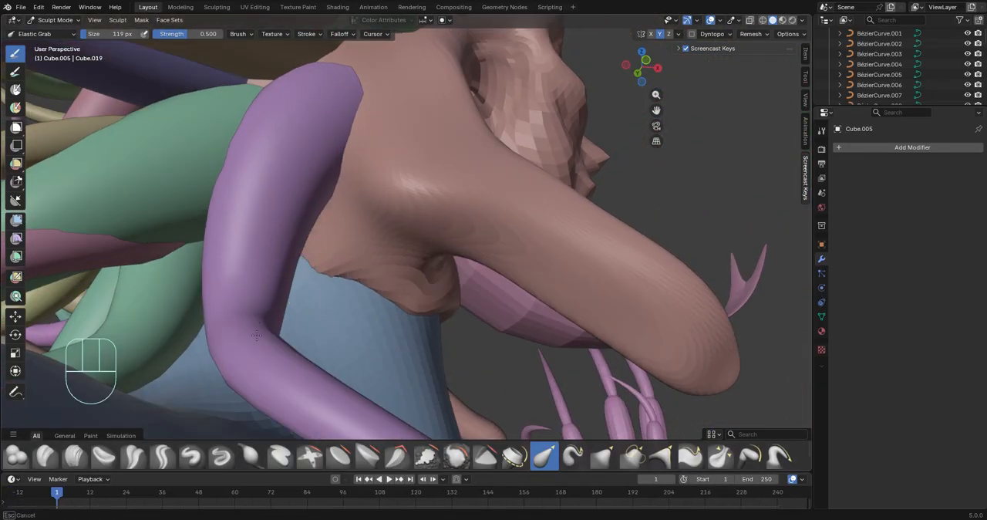
{"action": "middle_click_drag", "start_coordinate": [331, 294], "coordinate": [381, 310]}
{"action": "middle_click_drag", "start_coordinate": [453, 284], "coordinate": [378, 302]}
{"action": "scroll", "coordinate": [372, 301], "scroll_direction": "down", "scroll_amount": 4}
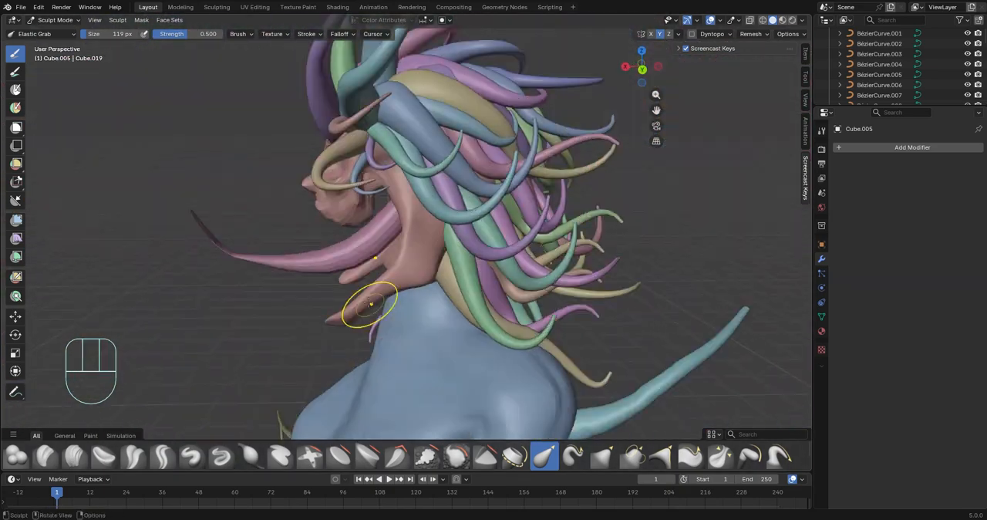
Adjust the head's side surface behind the jaw and under the hair tentacles with Elastic Grab
{"action": "scroll", "coordinate": [432, 255], "scroll_direction": "up", "scroll_amount": 5}
{"action": "left_click_drag", "start_coordinate": [454, 214], "coordinate": [411, 181]}
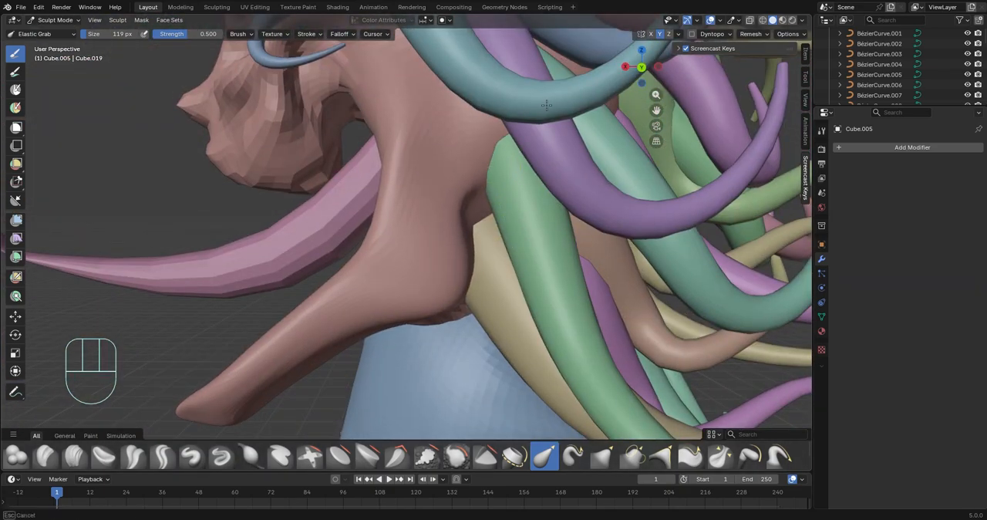
{"action": "left_click_drag", "start_coordinate": [546, 105], "coordinate": [552, 106]}
{"action": "scroll", "coordinate": [556, 154], "scroll_direction": "down", "scroll_amount": 5}
{"action": "mouse_move", "coordinate": [540, 202]}
{"action": "middle_mouse_down"}
{"action": "mouse_move", "coordinate": [615, 211]}
{"action": "mouse_move", "coordinate": [377, 220]}
{"action": "mouse_move", "coordinate": [648, 223]}
{"action": "middle_mouse_up"}
{"action": "scroll", "coordinate": [386, 215], "scroll_direction": "up", "scroll_amount": 2}
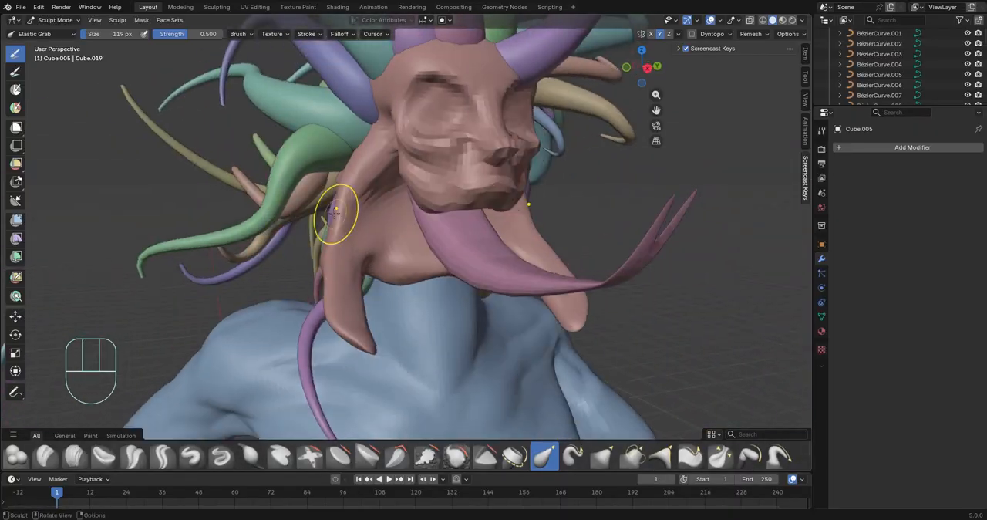
Leave sculpting, add a UV sphere with 32 segments and 16 rings at the eye socket, and scale it down
{"action": "scroll", "coordinate": [333, 213], "scroll_direction": "down", "scroll_amount": 3}
{"action": "mouse_move", "coordinate": [334, 213]}
{"action": "middle_mouse_down"}
{"action": "mouse_move", "coordinate": [270, 222]}
{"action": "mouse_move", "coordinate": [331, 225]}
{"action": "middle_mouse_up"}
{"action": "scroll", "coordinate": [308, 209], "scroll_direction": "up", "scroll_amount": 2}
{"action": "left_click", "coordinate": [57, 32]}
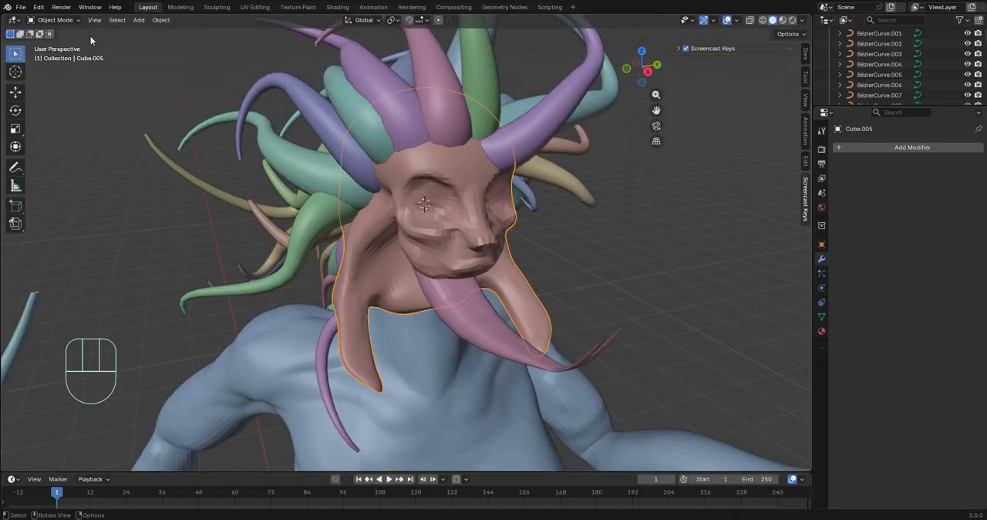
{"action": "left_click", "coordinate": [260, 62]}
{"action": "scroll", "coordinate": [437, 364], "scroll_direction": "down", "scroll_amount": 7}
{"action": "key", "text": "s"}
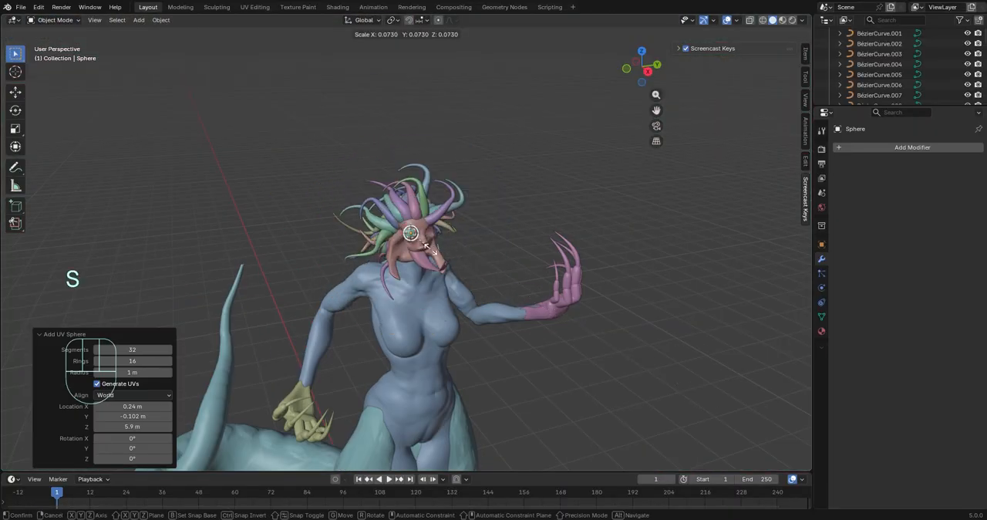
{"action": "left_click", "coordinate": [418, 241]}
Resize the small sphere to eyeball size and move it into the eye socket
{"action": "scroll", "coordinate": [540, 301], "scroll_direction": "up", "scroll_amount": 7}
{"action": "key", "text": "s"}
{"action": "left_click", "coordinate": [576, 315]}
{"action": "mouse_move", "coordinate": [576, 315]}
{"action": "middle_mouse_down"}
{"action": "mouse_move", "coordinate": [539, 309]}
{"action": "mouse_move", "coordinate": [655, 327]}
{"action": "mouse_move", "coordinate": [578, 316]}
{"action": "middle_mouse_up"}
{"action": "key", "text": "g"}
{"action": "left_click", "coordinate": [532, 304]}
Shift the eyeball along the Y axis in its socket and rotate it so its pole faces forward
{"action": "key", "text": "g"}
{"action": "left_click", "coordinate": [660, 330]}
Add a Mirror modifier to the eyeball on the Y axis only, with the head Cube.005 as mirror object
{"action": "left_click", "coordinate": [892, 149]}
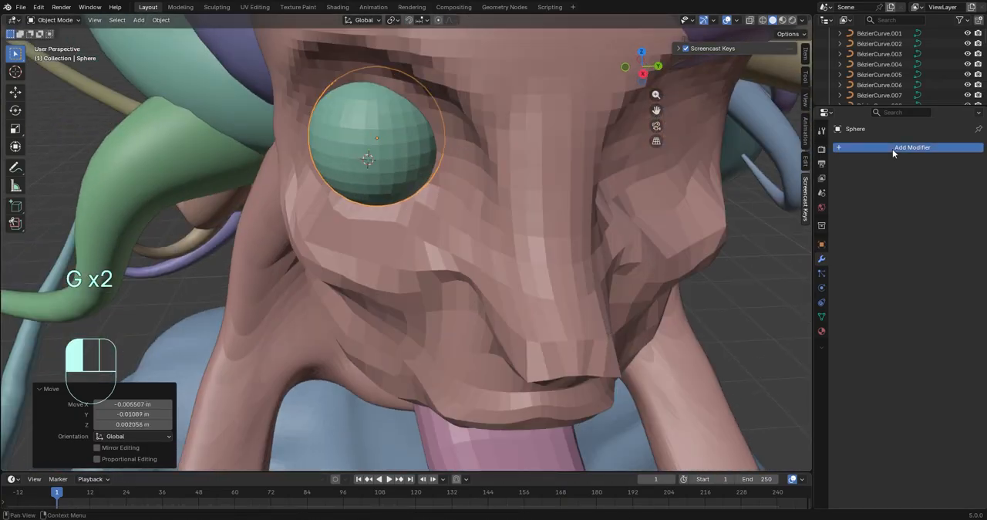
{"action": "left_click", "coordinate": [878, 216]}
{"action": "scroll", "coordinate": [565, 232], "scroll_direction": "down", "scroll_amount": 6}
{"action": "left_click", "coordinate": [927, 182]}
{"action": "left_click", "coordinate": [906, 181]}
{"action": "scroll", "coordinate": [501, 347], "scroll_direction": "up", "scroll_amount": 6}
{"action": "middle_click_drag", "start_coordinate": [494, 356], "coordinate": [605, 303]}
{"action": "key", "text": "g"}
{"action": "key", "text": "y"}
{"action": "left_click", "coordinate": [536, 376]}
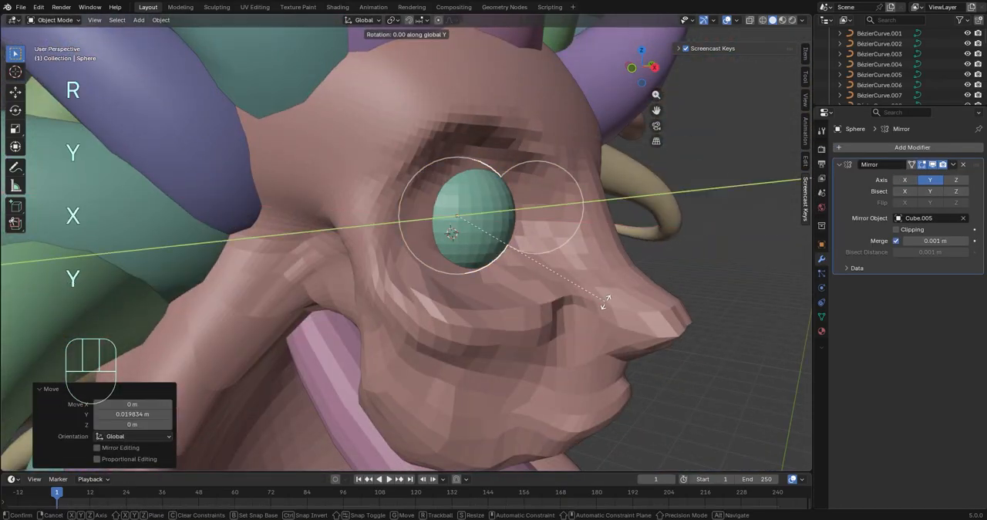
{"action": "middle_click_drag", "start_coordinate": [295, 390], "coordinate": [182, 389]}
{"action": "middle_click_drag", "start_coordinate": [182, 389], "coordinate": [532, 397], "text": "shift"}
Select the faces around the eyeball's front pole and sink them inward to form a round pupil
{"action": "scroll", "coordinate": [494, 355], "scroll_direction": "up", "scroll_amount": 3}
{"action": "key", "text": "Tab"}
{"action": "scroll", "coordinate": [385, 277], "scroll_direction": "up", "scroll_amount": 2}
{"action": "key", "text": "3"}
{"action": "left_click", "coordinate": [337, 237], "text": "alt"}
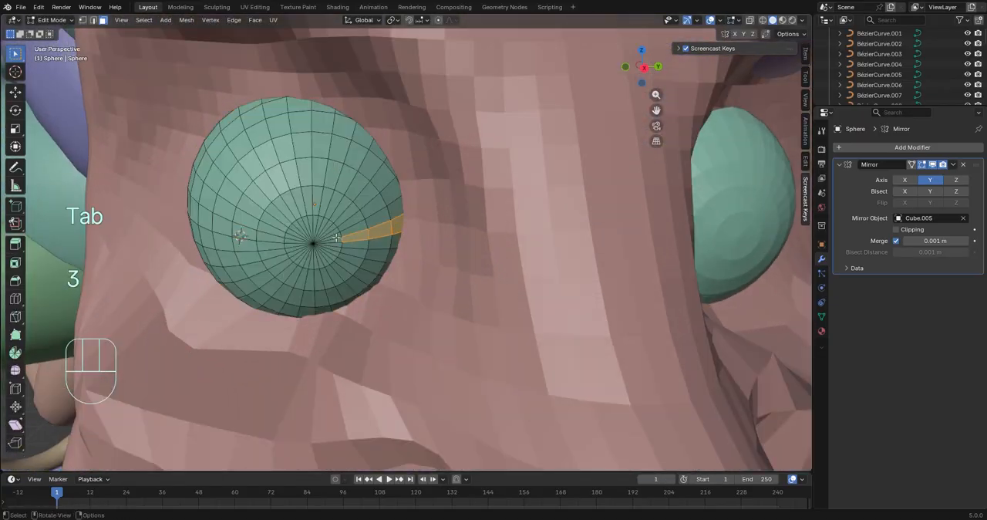
{"action": "left_click_drag", "start_coordinate": [0, 0], "coordinate": [0, 0]}
{"action": "middle_click_drag", "start_coordinate": [458, 285], "coordinate": [498, 312]}
{"action": "scroll", "coordinate": [497, 312], "scroll_direction": "up", "scroll_amount": 4}
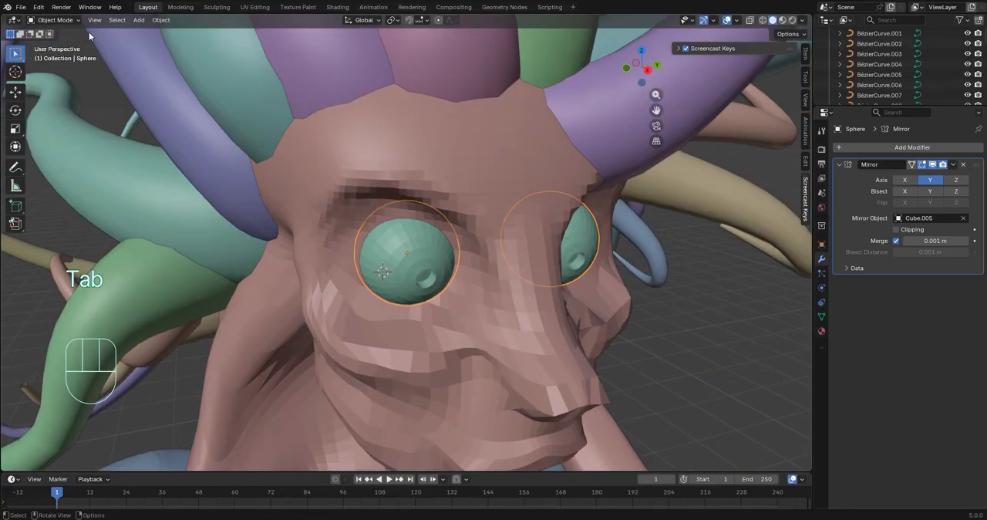
Add a Catmull-Clark Subdivision modifier with 2 viewport levels to the head and apply it
{"action": "left_click", "coordinate": [61, 21]}
{"action": "left_click", "coordinate": [432, 139]}
{"action": "left_click", "coordinate": [919, 148]}
{"action": "left_click", "coordinate": [920, 152]}
{"action": "left_click", "coordinate": [936, 175]}
{"action": "left_click", "coordinate": [965, 193]}
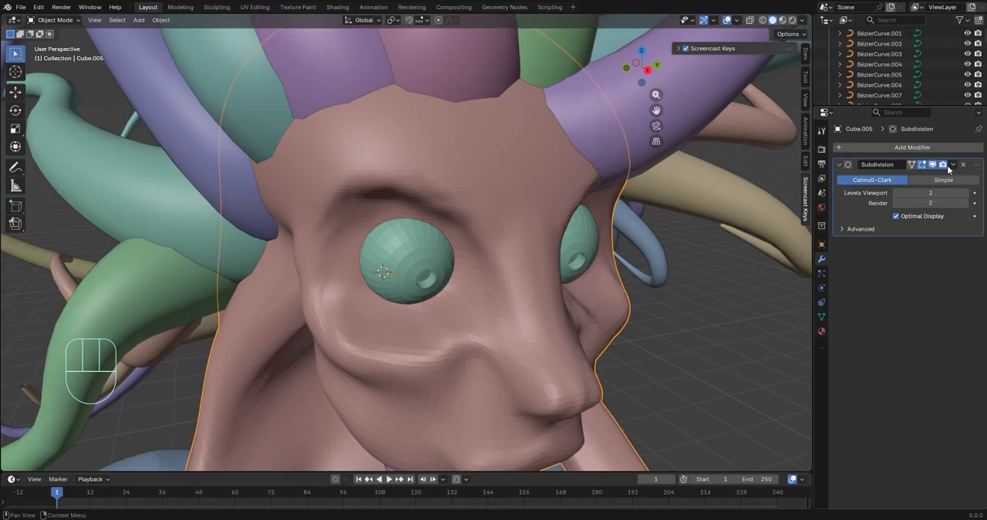
{"action": "left_click", "coordinate": [953, 165]}
{"action": "left_click", "coordinate": [931, 175]}
Return the head to sculpting and build up the lower eyelid and under-eye area with Clay Strips at 119 px
{"action": "scroll", "coordinate": [617, 270], "scroll_direction": "down", "scroll_amount": 4}
{"action": "middle_click_drag", "start_coordinate": [628, 270], "coordinate": [535, 271]}
{"action": "scroll", "coordinate": [609, 253], "scroll_direction": "up", "scroll_amount": 4}
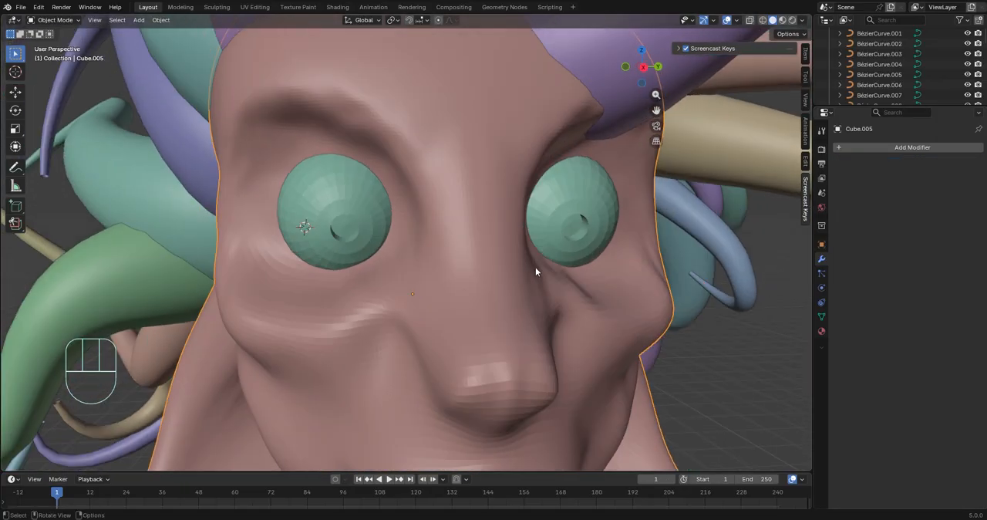
{"action": "middle_click_drag", "start_coordinate": [534, 271], "coordinate": [453, 269]}
{"action": "key", "text": "Tab"}
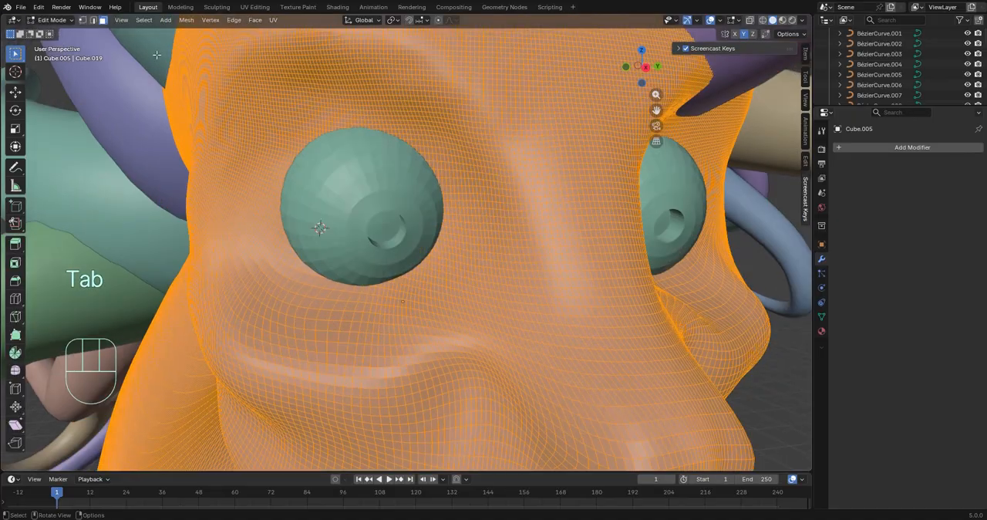
{"action": "middle_click_drag", "start_coordinate": [351, 280], "coordinate": [353, 307]}
{"action": "left_click", "coordinate": [75, 455]}
{"action": "mouse_move", "coordinate": [407, 294]}
{"action": "left_mouse_down"}
{"action": "mouse_move", "coordinate": [308, 271]}
{"action": "mouse_move", "coordinate": [382, 298]}
{"action": "left_mouse_up"}
{"action": "middle_click_drag", "start_coordinate": [371, 266], "coordinate": [432, 249]}
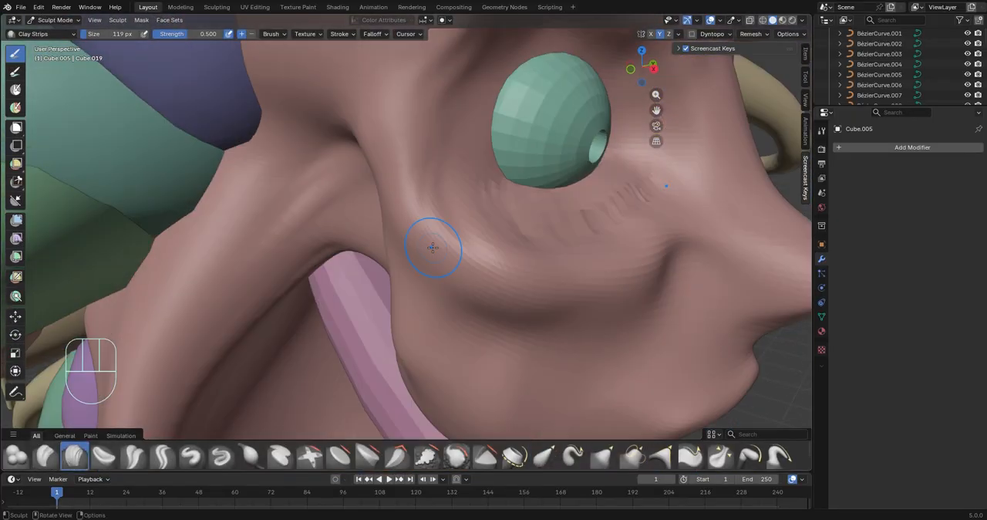
{"action": "left_click_drag", "start_coordinate": [470, 245], "coordinate": [638, 129]}
Build up the eyelid rim around the outer corner and top of the eyeball with Clay Strips
{"action": "middle_click_drag", "start_coordinate": [616, 101], "coordinate": [417, 146]}
{"action": "left_click_drag", "start_coordinate": [324, 251], "coordinate": [250, 166]}
{"action": "mouse_move", "coordinate": [266, 200]}
{"action": "middle_mouse_down"}
{"action": "mouse_move", "coordinate": [304, 219]}
{"action": "mouse_move", "coordinate": [344, 158]}
{"action": "middle_mouse_up"}
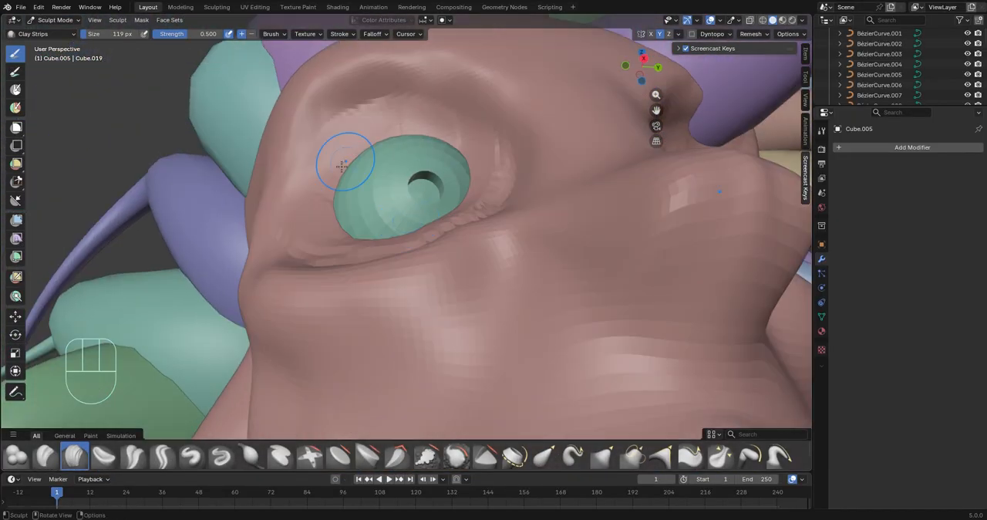
{"action": "left_click_drag", "start_coordinate": [340, 159], "coordinate": [439, 108]}
{"action": "mouse_move", "coordinate": [377, 123]}
{"action": "left_mouse_down"}
{"action": "mouse_move", "coordinate": [323, 187]}
{"action": "mouse_move", "coordinate": [405, 127]}
{"action": "left_mouse_up"}
{"action": "middle_click_drag", "start_coordinate": [447, 162], "coordinate": [370, 282]}
Thicken the upper eyelid over the eyeball and add folds around the eye socket
{"action": "left_click_drag", "start_coordinate": [370, 283], "coordinate": [343, 274]}
{"action": "middle_click_drag", "start_coordinate": [328, 285], "coordinate": [387, 204]}
{"action": "mouse_move", "coordinate": [387, 204]}
{"action": "left_mouse_down"}
{"action": "mouse_move", "coordinate": [435, 193]}
{"action": "mouse_move", "coordinate": [505, 202]}
{"action": "left_mouse_up"}
{"action": "middle_click_drag", "start_coordinate": [463, 223], "coordinate": [385, 269]}
{"action": "scroll", "coordinate": [395, 297], "scroll_direction": "down", "scroll_amount": 5}
{"action": "scroll", "coordinate": [403, 324], "scroll_direction": "up", "scroll_amount": 5}
Sculpt the folds running from beside the nose down the cheeks to the mouth corners
{"action": "middle_click_drag", "start_coordinate": [417, 332], "coordinate": [493, 320]}
{"action": "mouse_move", "coordinate": [549, 377]}
{"action": "middle_mouse_down", "text": "shift"}
{"action": "mouse_move", "coordinate": [545, 282]}
{"action": "mouse_move", "coordinate": [529, 245]}
{"action": "middle_mouse_up", "text": "shift"}
{"action": "left_click_drag", "start_coordinate": [521, 225], "coordinate": [417, 385]}
{"action": "middle_click_drag", "start_coordinate": [417, 385], "coordinate": [370, 309]}
{"action": "mouse_move", "coordinate": [417, 285]}
{"action": "left_mouse_down"}
{"action": "mouse_move", "coordinate": [635, 265]}
{"action": "mouse_move", "coordinate": [342, 353]}
{"action": "left_mouse_up"}
{"action": "middle_click_drag", "start_coordinate": [342, 352], "coordinate": [463, 377]}
{"action": "mouse_move", "coordinate": [478, 382]}
{"action": "left_mouse_down"}
{"action": "mouse_move", "coordinate": [459, 332]}
{"action": "mouse_move", "coordinate": [469, 359]}
{"action": "mouse_move", "coordinate": [602, 379]}
{"action": "left_mouse_up"}
{"action": "middle_click_drag", "start_coordinate": [508, 386], "coordinate": [380, 360]}
{"action": "left_click_drag", "start_coordinate": [381, 359], "coordinate": [594, 297]}
Refine the cheek with Clay Strips and smooth the tip of the nose
{"action": "mouse_move", "coordinate": [401, 308]}
{"action": "middle_mouse_down"}
{"action": "mouse_move", "coordinate": [524, 323]}
{"action": "mouse_move", "coordinate": [432, 300]}
{"action": "mouse_move", "coordinate": [293, 308]}
{"action": "middle_mouse_up"}
{"action": "scroll", "coordinate": [401, 293], "scroll_direction": "down", "scroll_amount": 3}
{"action": "scroll", "coordinate": [386, 286], "scroll_direction": "up", "scroll_amount": 5}
{"action": "left_click_drag", "start_coordinate": [230, 296], "coordinate": [331, 394]}
{"action": "scroll", "coordinate": [370, 355], "scroll_direction": "down", "scroll_amount": 4}
{"action": "mouse_move", "coordinate": [494, 339]}
{"action": "middle_mouse_down"}
{"action": "mouse_move", "coordinate": [456, 347]}
{"action": "mouse_move", "coordinate": [524, 332]}
{"action": "middle_mouse_up"}
{"action": "scroll", "coordinate": [528, 324], "scroll_direction": "up", "scroll_amount": 1}
{"action": "left_click_drag", "start_coordinate": [565, 293], "coordinate": [536, 328], "text": "shift"}
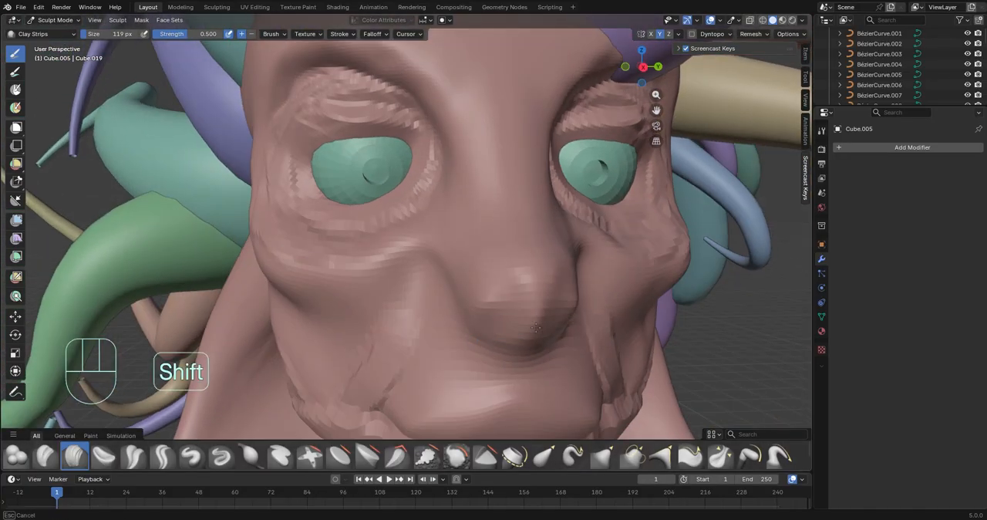
Add strokes along the sides of the nose bridge and carve a crease above the upper eyelid
{"action": "mouse_move", "coordinate": [435, 279]}
{"action": "left_mouse_down", "text": "ctrl"}
{"action": "mouse_move", "coordinate": [467, 137]}
{"action": "mouse_move", "coordinate": [462, 202]}
{"action": "left_mouse_up", "text": "ctrl"}
{"action": "middle_click_drag", "start_coordinate": [467, 185], "coordinate": [543, 191]}
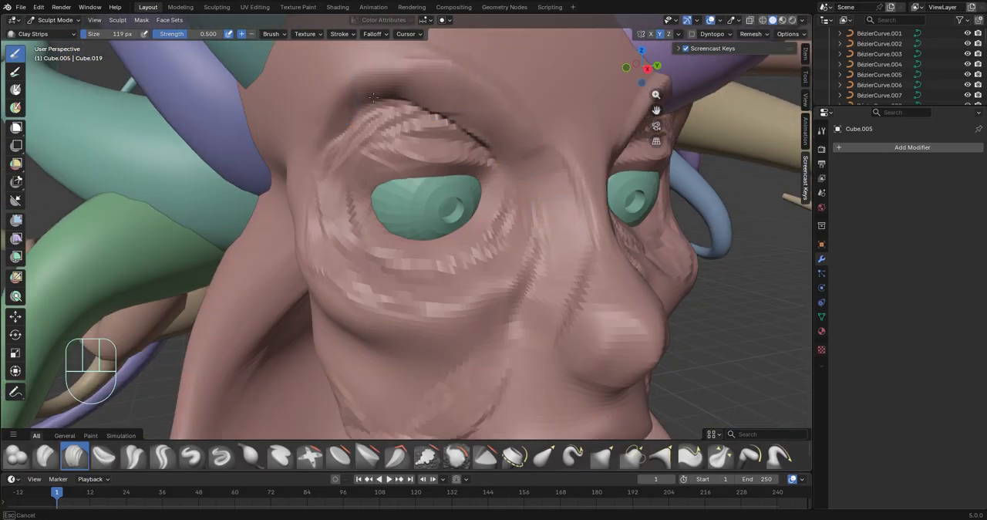
{"action": "left_click_drag", "start_coordinate": [373, 97], "coordinate": [339, 123], "text": "ctrl"}
{"action": "scroll", "coordinate": [370, 116], "scroll_direction": "down", "scroll_amount": 3}
{"action": "mouse_move", "coordinate": [370, 115]}
{"action": "middle_mouse_down"}
{"action": "mouse_move", "coordinate": [532, 82]}
{"action": "mouse_move", "coordinate": [386, 100]}
{"action": "middle_mouse_up"}
{"action": "left_click_drag", "start_coordinate": [386, 100], "coordinate": [324, 131]}
{"action": "middle_click_drag", "start_coordinate": [555, 146], "coordinate": [270, 177]}
Carve the crease behind the nostril and refine the lower nose with Clay Strips
{"action": "scroll", "coordinate": [231, 216], "scroll_direction": "up", "scroll_amount": 3}
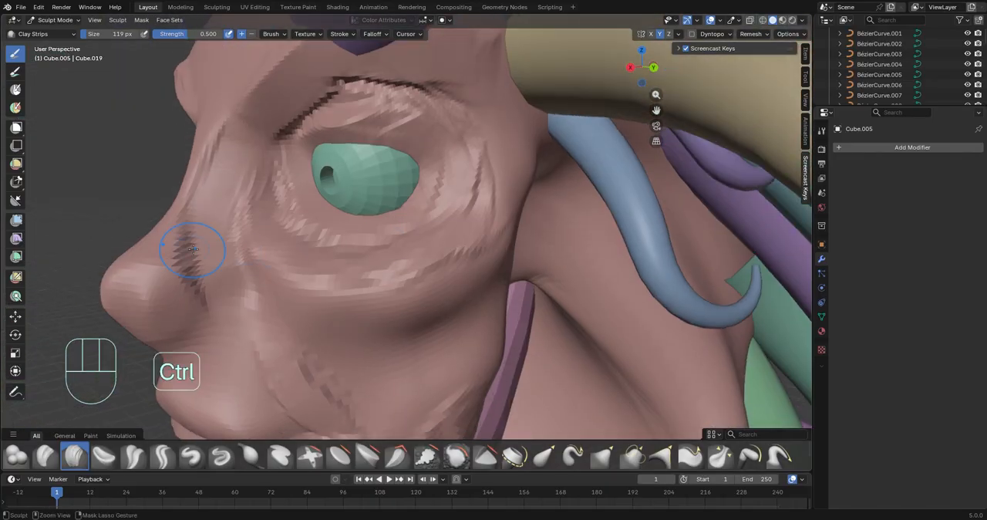
{"action": "middle_click_drag", "start_coordinate": [217, 266], "coordinate": [501, 269]}
{"action": "left_click_drag", "start_coordinate": [523, 272], "coordinate": [511, 254]}
{"action": "scroll", "coordinate": [511, 254], "scroll_direction": "down", "scroll_amount": 3}
{"action": "mouse_move", "coordinate": [510, 255]}
{"action": "middle_mouse_down"}
{"action": "mouse_move", "coordinate": [358, 210]}
{"action": "mouse_move", "coordinate": [355, 223]}
{"action": "mouse_move", "coordinate": [413, 228]}
{"action": "middle_mouse_up"}
{"action": "scroll", "coordinate": [356, 208], "scroll_direction": "up", "scroll_amount": 3}
{"action": "scroll", "coordinate": [401, 225], "scroll_direction": "down", "scroll_amount": 7}
{"action": "scroll", "coordinate": [397, 227], "scroll_direction": "up", "scroll_amount": 5}
{"action": "middle_click_drag", "start_coordinate": [425, 189], "coordinate": [313, 185]}
{"action": "scroll", "coordinate": [318, 214], "scroll_direction": "up", "scroll_amount": 4}
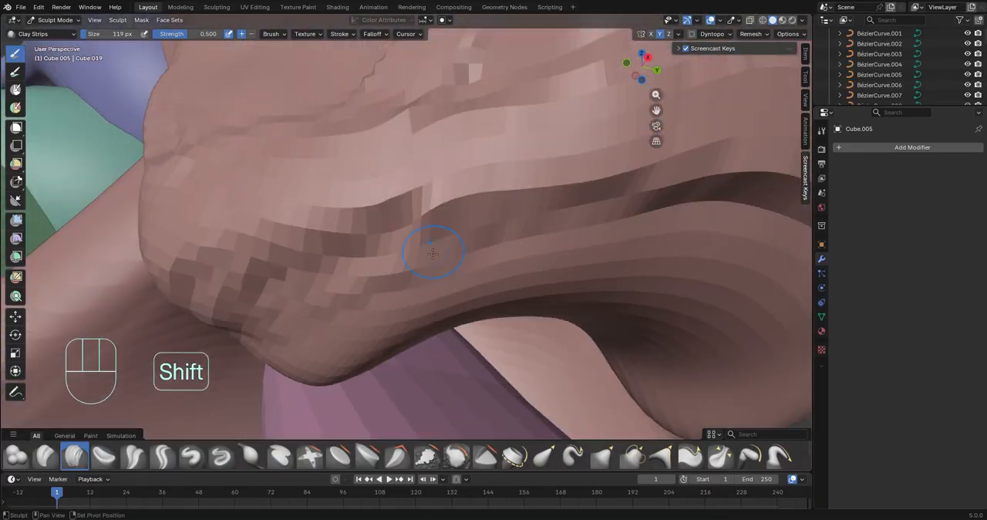
Sculpt and smooth the mouth and lip surfaces at close range with Clay Strips
{"action": "middle_click_drag", "start_coordinate": [434, 253], "coordinate": [420, 202], "text": "shift"}
{"action": "middle_click_drag", "start_coordinate": [380, 123], "coordinate": [389, 193]}
{"action": "middle_click_drag", "start_coordinate": [532, 197], "coordinate": [335, 198], "text": "shift"}
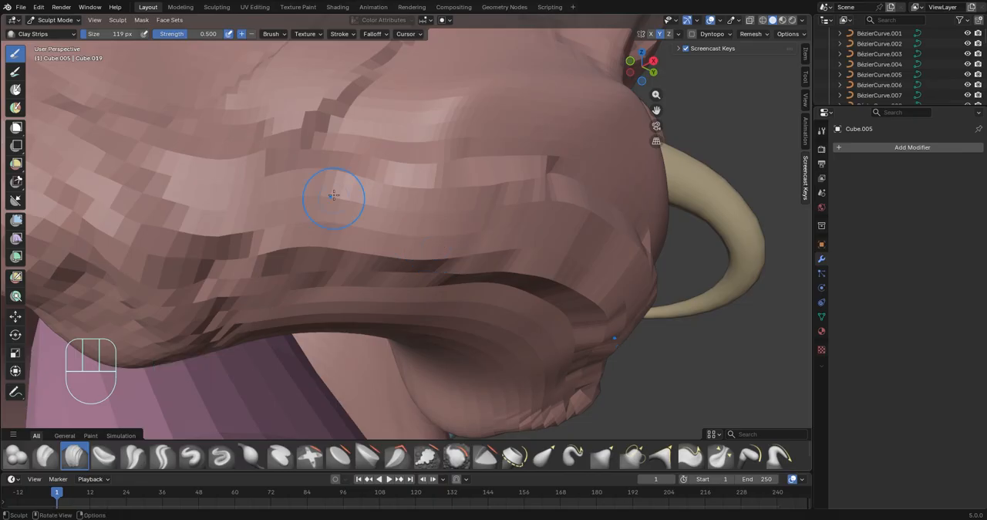
{"action": "middle_click_drag", "start_coordinate": [478, 235], "coordinate": [508, 179]}
{"action": "mouse_move", "coordinate": [489, 134]}
{"action": "middle_mouse_down"}
{"action": "mouse_move", "coordinate": [381, 194]}
{"action": "mouse_move", "coordinate": [454, 217]}
{"action": "middle_mouse_up"}
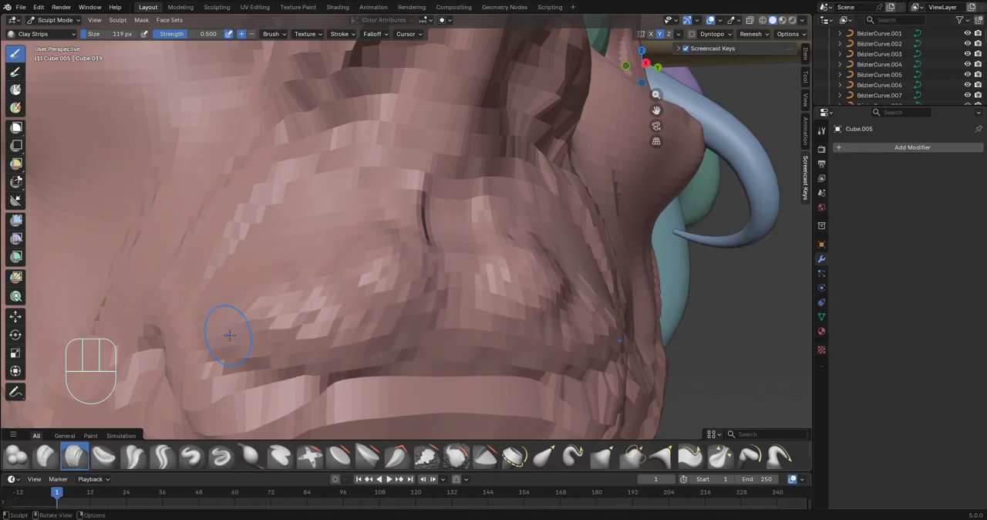
Shape the area between the nose and upper lip out to the mouth corners with Clay Strips
{"action": "mouse_move", "coordinate": [229, 335]}
{"action": "middle_mouse_down"}
{"action": "mouse_move", "coordinate": [337, 375]}
{"action": "mouse_move", "coordinate": [346, 364]}
{"action": "middle_mouse_up"}
{"action": "middle_click_drag", "start_coordinate": [539, 388], "coordinate": [556, 331]}
{"action": "scroll", "coordinate": [331, 327], "scroll_direction": "down", "scroll_amount": 5}
{"action": "mouse_move", "coordinate": [332, 328]}
{"action": "middle_mouse_down"}
{"action": "mouse_move", "coordinate": [261, 334]}
{"action": "mouse_move", "coordinate": [272, 320]}
{"action": "middle_mouse_up"}
{"action": "scroll", "coordinate": [272, 320], "scroll_direction": "down", "scroll_amount": 3}
{"action": "mouse_move", "coordinate": [293, 286]}
{"action": "middle_mouse_down", "text": "shift"}
{"action": "mouse_move", "coordinate": [353, 254]}
{"action": "mouse_move", "coordinate": [447, 263]}
{"action": "middle_mouse_up", "text": "shift"}
{"action": "scroll", "coordinate": [353, 243], "scroll_direction": "up", "scroll_amount": 6}
Build up the brow ridge above the eye and carve grooves from the temple towards the hairline
{"action": "mouse_move", "coordinate": [297, 315]}
{"action": "middle_mouse_down"}
{"action": "mouse_move", "coordinate": [503, 276]}
{"action": "mouse_move", "coordinate": [439, 272]}
{"action": "mouse_move", "coordinate": [524, 309]}
{"action": "middle_mouse_up"}
{"action": "left_click_drag", "start_coordinate": [416, 165], "coordinate": [431, 239]}
{"action": "middle_click_drag", "start_coordinate": [401, 239], "coordinate": [385, 200]}
{"action": "middle_click_drag", "start_coordinate": [377, 200], "coordinate": [382, 226], "text": "shift"}
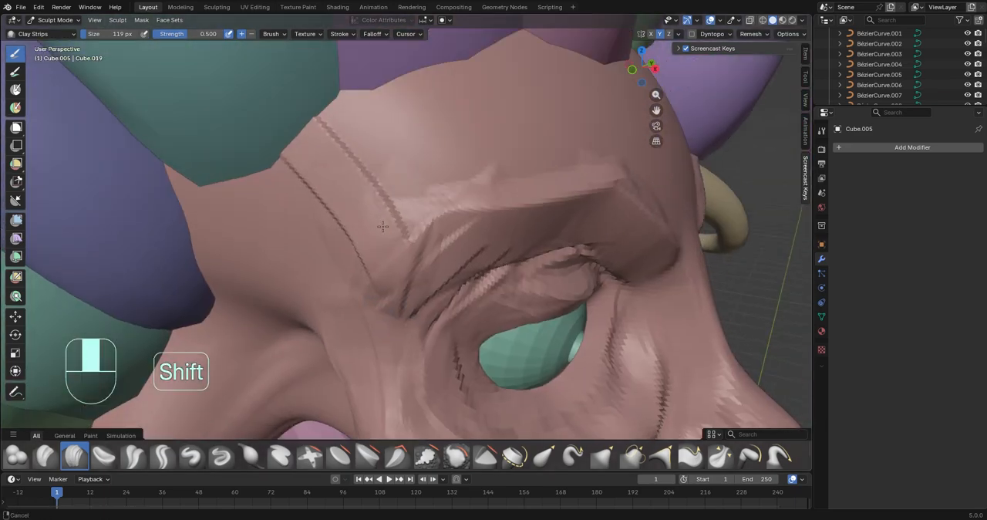
{"action": "middle_click_drag", "start_coordinate": [517, 159], "coordinate": [432, 167]}
Refine the brows between the eyes and smooth the forehead below the hair tentacles
{"action": "scroll", "coordinate": [493, 177], "scroll_direction": "down", "scroll_amount": 4}
{"action": "scroll", "coordinate": [557, 190], "scroll_direction": "down", "scroll_amount": 2}
{"action": "middle_click_drag", "start_coordinate": [546, 199], "coordinate": [517, 220]}
{"action": "scroll", "coordinate": [539, 220], "scroll_direction": "up", "scroll_amount": 5}
{"action": "left_click_drag", "start_coordinate": [603, 193], "coordinate": [606, 268], "text": "ctrl"}
{"action": "scroll", "coordinate": [571, 115], "scroll_direction": "down", "scroll_amount": 1}
{"action": "middle_click_drag", "start_coordinate": [600, 121], "coordinate": [600, 125], "text": "shift"}
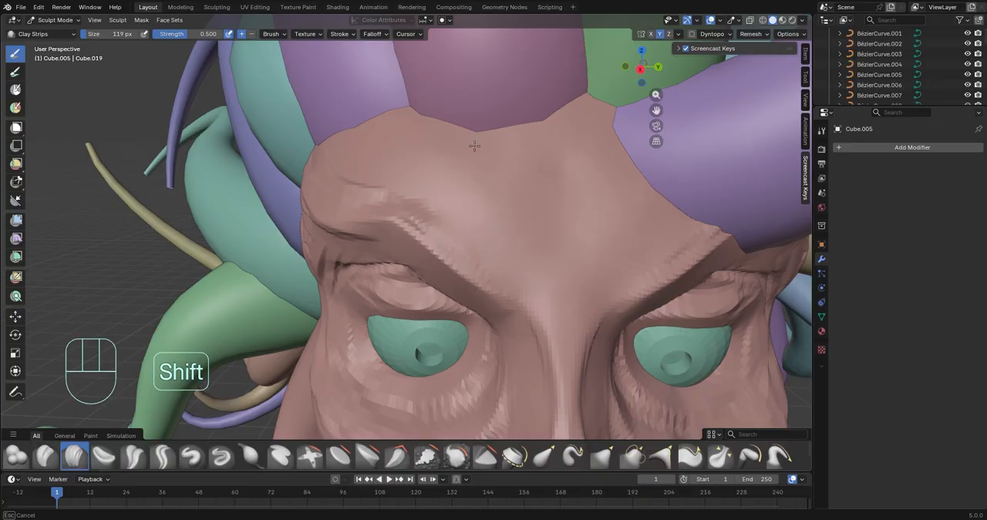
{"action": "middle_click_drag", "start_coordinate": [475, 145], "coordinate": [470, 201], "text": "shift"}
Carve grooves along the side of the head from behind the cheek up to the temple
{"action": "scroll", "coordinate": [470, 201], "scroll_direction": "down", "scroll_amount": 4}
{"action": "middle_click_drag", "start_coordinate": [432, 201], "coordinate": [532, 178]}
{"action": "middle_click_drag", "start_coordinate": [308, 154], "coordinate": [385, 139]}
{"action": "scroll", "coordinate": [302, 126], "scroll_direction": "up", "scroll_amount": 5}
{"action": "left_click_drag", "start_coordinate": [189, 232], "coordinate": [304, 123]}
{"action": "scroll", "coordinate": [249, 198], "scroll_direction": "up", "scroll_amount": 2}
{"action": "left_click_drag", "start_coordinate": [202, 177], "coordinate": [317, 83]}
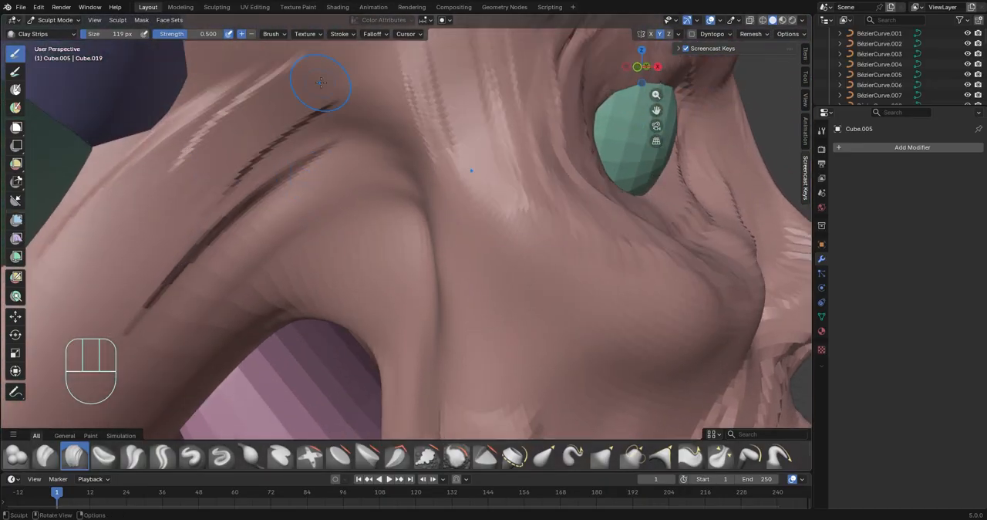
Extend the grooves across the temple and up to the roots of the side hair tentacles
{"action": "scroll", "coordinate": [321, 83], "scroll_direction": "down", "scroll_amount": 3}
{"action": "mouse_move", "coordinate": [321, 83]}
{"action": "middle_mouse_down"}
{"action": "mouse_move", "coordinate": [346, 97]}
{"action": "mouse_move", "coordinate": [439, 100]}
{"action": "middle_mouse_up"}
{"action": "left_click_drag", "start_coordinate": [352, 140], "coordinate": [447, 282]}
{"action": "middle_click_drag", "start_coordinate": [448, 283], "coordinate": [463, 362]}
{"action": "left_click_drag", "start_coordinate": [515, 318], "coordinate": [401, 222]}
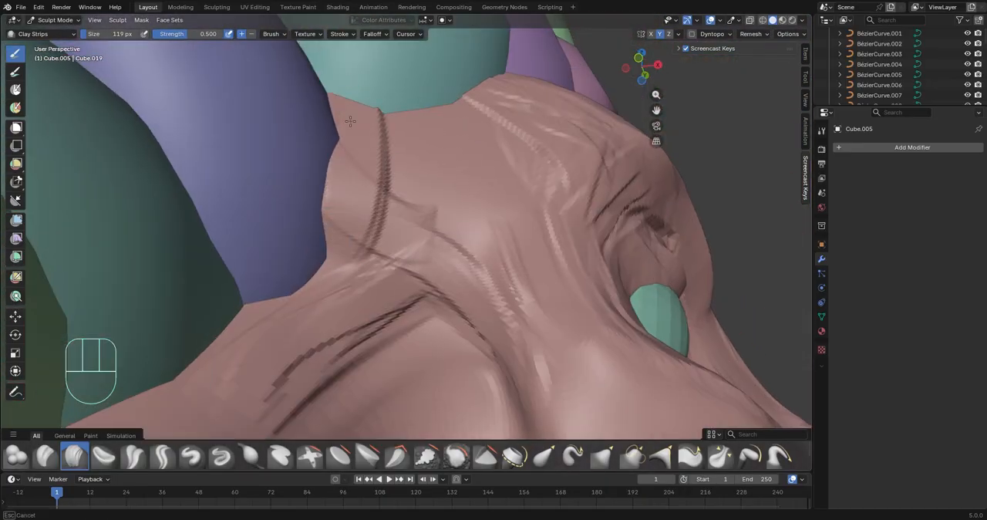
{"action": "scroll", "coordinate": [430, 77], "scroll_direction": "down", "scroll_amount": 3}
Carve wrinkles across the upper forehead starting from the roots of the hair tentacles
{"action": "mouse_move", "coordinate": [350, 121]}
{"action": "middle_mouse_down"}
{"action": "mouse_move", "coordinate": [429, 77]}
{"action": "mouse_move", "coordinate": [501, 95]}
{"action": "middle_mouse_up"}
{"action": "scroll", "coordinate": [430, 84], "scroll_direction": "up", "scroll_amount": 4}
{"action": "left_click_drag", "start_coordinate": [266, 138], "coordinate": [408, 154]}
{"action": "middle_click_drag", "start_coordinate": [324, 147], "coordinate": [401, 170]}
{"action": "scroll", "coordinate": [406, 196], "scroll_direction": "up", "scroll_amount": 3}
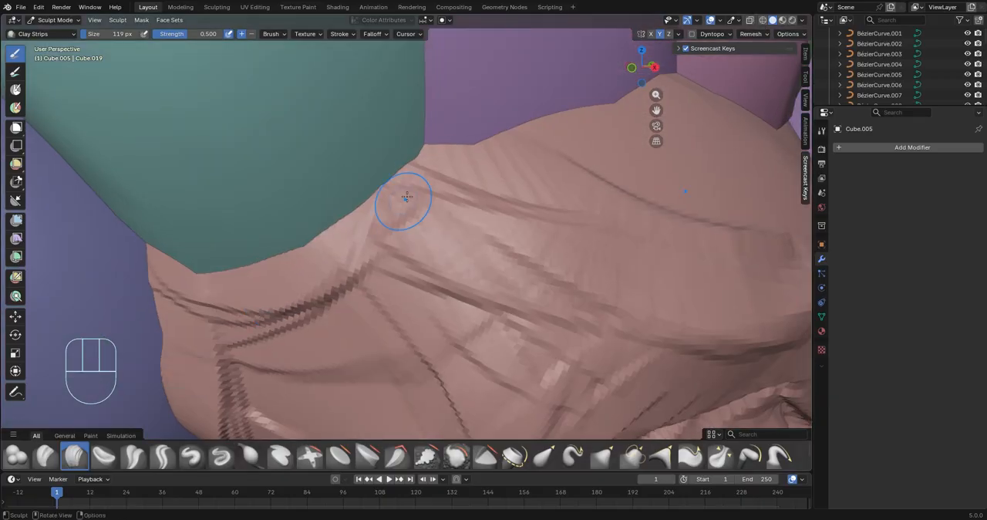
{"action": "middle_click_drag", "start_coordinate": [373, 259], "coordinate": [581, 212]}
{"action": "mouse_move", "coordinate": [423, 249]}
{"action": "middle_mouse_down"}
{"action": "mouse_move", "coordinate": [502, 202]}
{"action": "mouse_move", "coordinate": [430, 249]}
{"action": "mouse_move", "coordinate": [412, 222]}
{"action": "middle_mouse_up"}
Sculpt tendon-like grooves under the jaw, running down the throat, with Clay Strips
{"action": "mouse_move", "coordinate": [636, 197]}
{"action": "middle_mouse_down"}
{"action": "mouse_move", "coordinate": [617, 218]}
{"action": "mouse_move", "coordinate": [483, 233]}
{"action": "middle_mouse_up"}
{"action": "mouse_move", "coordinate": [389, 209]}
{"action": "middle_mouse_down"}
{"action": "mouse_move", "coordinate": [370, 301]}
{"action": "mouse_move", "coordinate": [421, 231]}
{"action": "middle_mouse_up"}
{"action": "mouse_move", "coordinate": [420, 231]}
{"action": "left_mouse_down"}
{"action": "mouse_move", "coordinate": [378, 280]}
{"action": "mouse_move", "coordinate": [302, 332]}
{"action": "left_mouse_up"}
{"action": "mouse_move", "coordinate": [301, 333]}
{"action": "middle_mouse_down"}
{"action": "mouse_move", "coordinate": [207, 202]}
{"action": "mouse_move", "coordinate": [485, 178]}
{"action": "middle_mouse_up"}
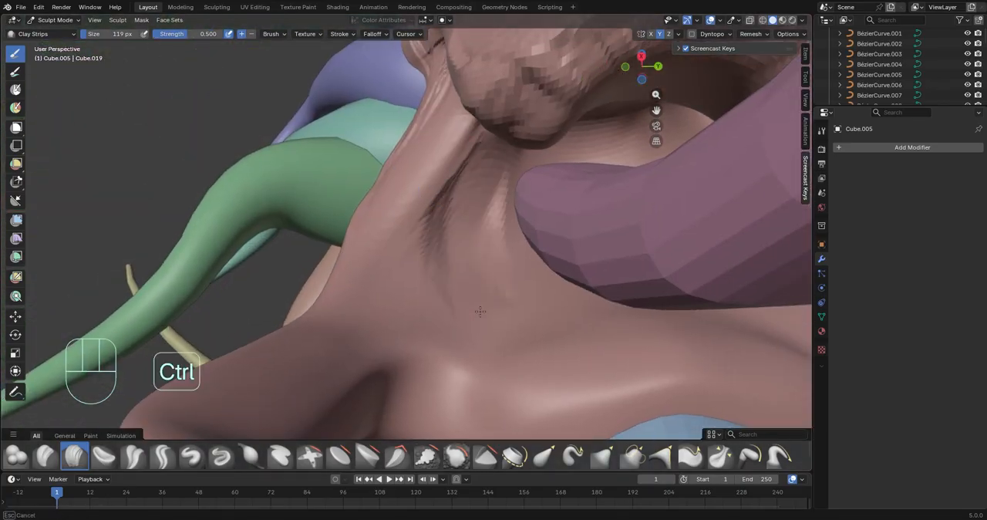
{"action": "left_click_drag", "start_coordinate": [413, 340], "coordinate": [407, 370], "text": "ctrl"}
{"action": "mouse_move", "coordinate": [406, 371]}
{"action": "middle_mouse_down"}
{"action": "mouse_move", "coordinate": [502, 280]}
{"action": "mouse_move", "coordinate": [332, 239]}
{"action": "middle_mouse_up"}
Carve more grooves from the throat across the base of the neck toward the side flap with Clay Strips
{"action": "left_click_drag", "start_coordinate": [332, 239], "coordinate": [297, 297], "text": "ctrl"}
{"action": "mouse_move", "coordinate": [297, 297]}
{"action": "middle_mouse_down"}
{"action": "mouse_move", "coordinate": [414, 295]}
{"action": "mouse_move", "coordinate": [417, 217]}
{"action": "middle_mouse_up"}
{"action": "mouse_move", "coordinate": [356, 270]}
{"action": "left_mouse_down"}
{"action": "mouse_move", "coordinate": [301, 271]}
{"action": "mouse_move", "coordinate": [309, 239]}
{"action": "left_mouse_up"}
{"action": "middle_click_drag", "start_coordinate": [309, 239], "coordinate": [227, 221]}
{"action": "scroll", "coordinate": [341, 209], "scroll_direction": "down", "scroll_amount": 2}
{"action": "middle_click_drag", "start_coordinate": [342, 209], "coordinate": [414, 342]}
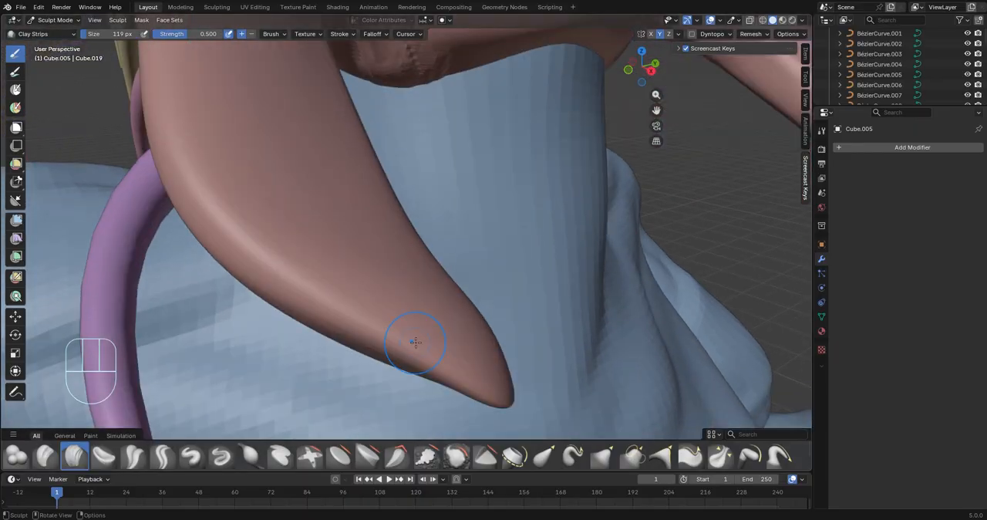
Carve long flowing grooves along the outer surface of the side flap, starting at its root
{"action": "left_click_drag", "start_coordinate": [414, 341], "coordinate": [235, 158]}
{"action": "mouse_move", "coordinate": [235, 158]}
{"action": "middle_mouse_down", "text": "shift"}
{"action": "mouse_move", "coordinate": [316, 249]}
{"action": "mouse_move", "coordinate": [347, 310]}
{"action": "middle_mouse_up", "text": "shift"}
{"action": "left_click_drag", "start_coordinate": [432, 370], "coordinate": [354, 128]}
{"action": "middle_click_drag", "start_coordinate": [354, 128], "coordinate": [385, 146]}
{"action": "mouse_move", "coordinate": [385, 147]}
{"action": "middle_mouse_down", "text": "shift"}
{"action": "mouse_move", "coordinate": [393, 255]}
{"action": "mouse_move", "coordinate": [440, 209]}
{"action": "mouse_move", "coordinate": [410, 221]}
{"action": "middle_mouse_up", "text": "shift"}
{"action": "left_click_drag", "start_coordinate": [430, 315], "coordinate": [455, 340]}
{"action": "scroll", "coordinate": [451, 308], "scroll_direction": "down", "scroll_amount": 2}
{"action": "mouse_move", "coordinate": [451, 308]}
{"action": "middle_mouse_down"}
{"action": "mouse_move", "coordinate": [444, 193]}
{"action": "mouse_move", "coordinate": [370, 185]}
{"action": "middle_mouse_up"}
{"action": "left_click_drag", "start_coordinate": [339, 182], "coordinate": [539, 249]}
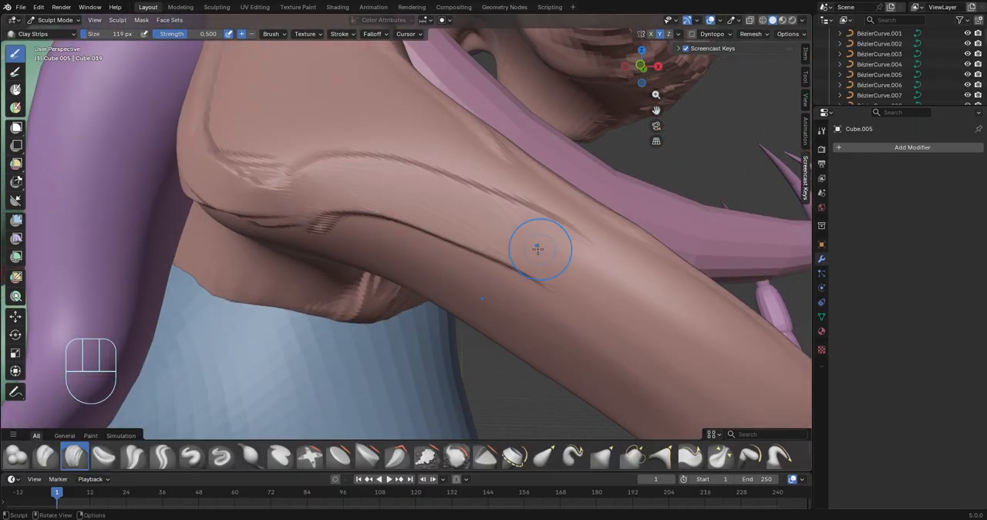
Deepen the flap grooves and carve folds beneath its root where it joins the neck
{"action": "middle_click_drag", "start_coordinate": [540, 249], "coordinate": [463, 177]}
{"action": "left_click_drag", "start_coordinate": [439, 181], "coordinate": [390, 186], "text": "ctrl"}
{"action": "middle_click_drag", "start_coordinate": [182, 262], "coordinate": [211, 254]}
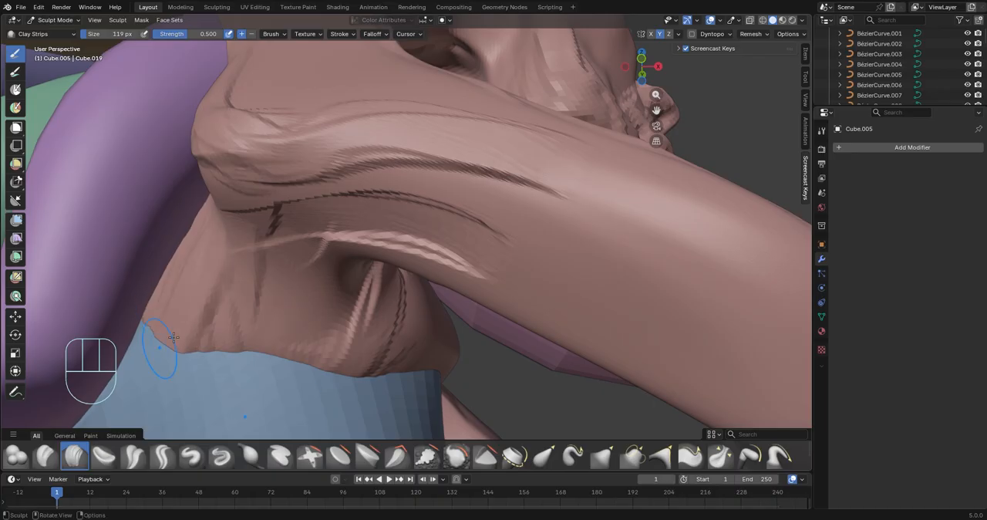
{"action": "scroll", "coordinate": [174, 337], "scroll_direction": "down", "scroll_amount": 3}
{"action": "mouse_move", "coordinate": [174, 337]}
{"action": "middle_mouse_down"}
{"action": "mouse_move", "coordinate": [347, 180]}
{"action": "mouse_move", "coordinate": [425, 260]}
{"action": "mouse_move", "coordinate": [340, 231]}
{"action": "mouse_move", "coordinate": [274, 270]}
{"action": "mouse_move", "coordinate": [264, 363]}
{"action": "middle_mouse_up"}
{"action": "middle_click_drag", "start_coordinate": [372, 259], "coordinate": [362, 287]}
{"action": "left_click_drag", "start_coordinate": [302, 297], "coordinate": [338, 207], "text": "ctrl"}
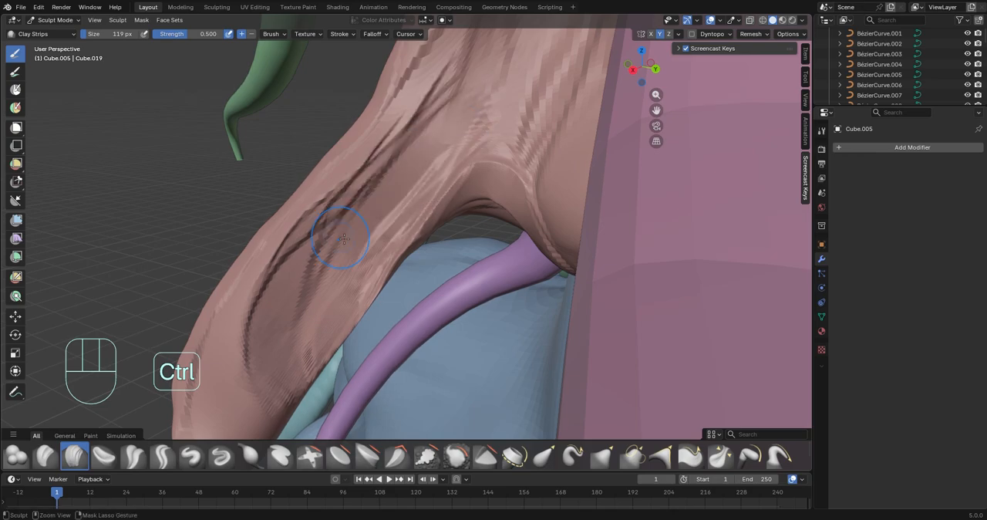
Carve grooves along the front and inner face of the side flap up toward the throat
{"action": "mouse_move", "coordinate": [341, 232]}
{"action": "middle_mouse_down"}
{"action": "mouse_move", "coordinate": [447, 236]}
{"action": "mouse_move", "coordinate": [305, 136]}
{"action": "mouse_move", "coordinate": [304, 236]}
{"action": "middle_mouse_up"}
{"action": "middle_click_drag", "start_coordinate": [420, 349], "coordinate": [423, 412], "text": "ctrl"}
{"action": "mouse_move", "coordinate": [423, 412]}
{"action": "middle_mouse_down"}
{"action": "mouse_move", "coordinate": [462, 347]}
{"action": "mouse_move", "coordinate": [486, 340]}
{"action": "middle_mouse_up"}
{"action": "middle_click_drag", "start_coordinate": [485, 339], "coordinate": [485, 293], "text": "ctrl"}
{"action": "middle_click_drag", "start_coordinate": [485, 293], "coordinate": [478, 339], "text": "shift"}
{"action": "mouse_move", "coordinate": [478, 385]}
{"action": "middle_mouse_down", "text": "ctrl"}
{"action": "mouse_move", "coordinate": [483, 338]}
{"action": "mouse_move", "coordinate": [511, 366]}
{"action": "mouse_move", "coordinate": [500, 324]}
{"action": "middle_mouse_up", "text": "ctrl"}
Pull the eyelid edges around the eyeballs into a new shape with Elastic Grab
{"action": "left_click", "coordinate": [544, 455]}
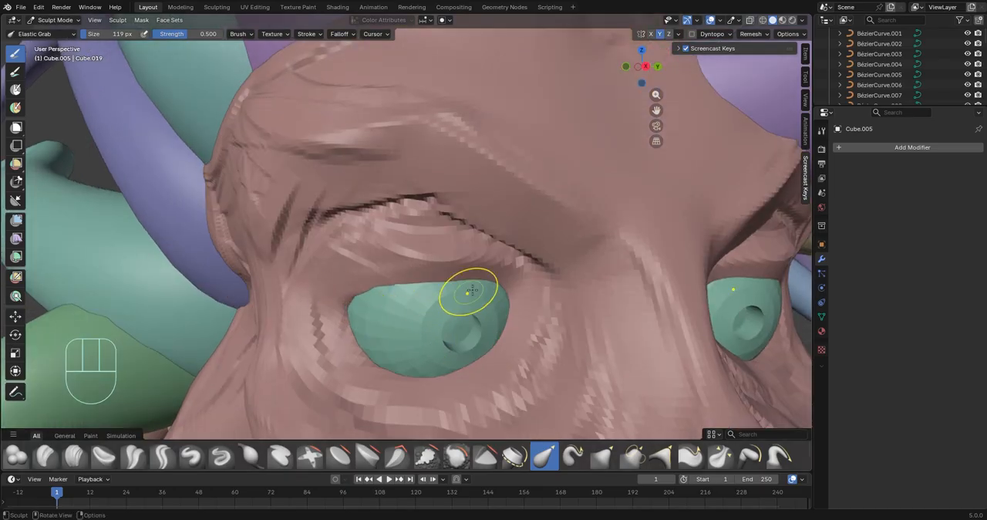
{"action": "left_click_drag", "start_coordinate": [496, 318], "coordinate": [523, 343]}
{"action": "middle_click_drag", "start_coordinate": [524, 344], "coordinate": [470, 336]}
{"action": "left_click_drag", "start_coordinate": [316, 343], "coordinate": [303, 334]}
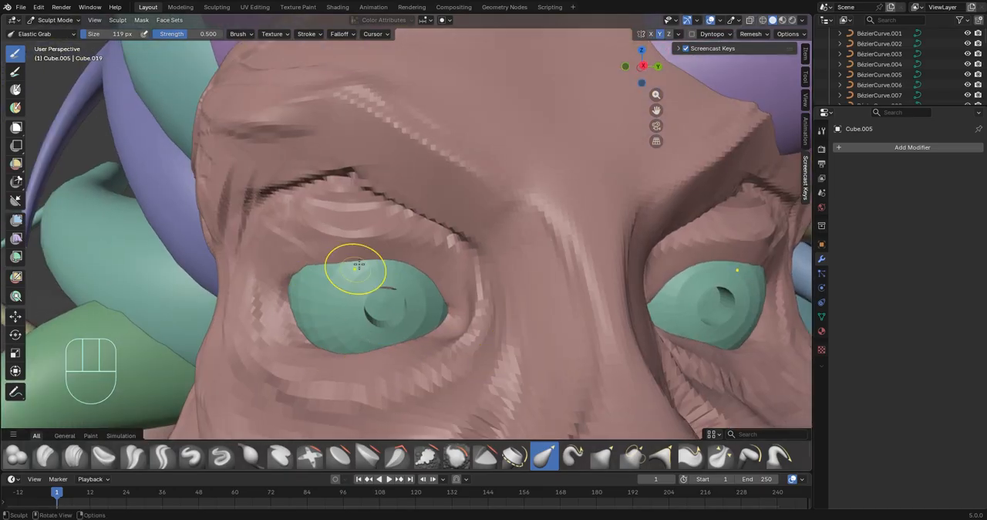
{"action": "left_click_drag", "start_coordinate": [359, 265], "coordinate": [362, 251]}
{"action": "middle_click_drag", "start_coordinate": [365, 266], "coordinate": [479, 285]}
{"action": "left_click_drag", "start_coordinate": [569, 253], "coordinate": [565, 240]}
{"action": "middle_click_drag", "start_coordinate": [655, 249], "coordinate": [574, 257]}
{"action": "left_click_drag", "start_coordinate": [303, 292], "coordinate": [292, 279], "text": "ctrl"}
Raise the upper eyelids and brow area with Elastic Grab to open the eyes wider
{"action": "middle_click_drag", "start_coordinate": [326, 298], "coordinate": [330, 401], "text": "ctrl"}
{"action": "middle_click_drag", "start_coordinate": [432, 308], "coordinate": [478, 308], "text": "shift"}
{"action": "mouse_move", "coordinate": [478, 416]}
{"action": "middle_mouse_down", "text": "ctrl"}
{"action": "mouse_move", "coordinate": [469, 370]}
{"action": "mouse_move", "coordinate": [472, 431]}
{"action": "middle_mouse_up", "text": "ctrl"}
{"action": "middle_click_drag", "start_coordinate": [532, 266], "coordinate": [432, 282]}
{"action": "middle_click_drag", "start_coordinate": [432, 300], "coordinate": [442, 275], "text": "ctrl"}
{"action": "left_click_drag", "start_coordinate": [443, 275], "coordinate": [421, 231]}
{"action": "left_click_drag", "start_coordinate": [463, 260], "coordinate": [466, 278]}
{"action": "left_click_drag", "start_coordinate": [414, 263], "coordinate": [391, 253]}
Refine the eyelid corners and the outer rim of the eye sockets from the side with Elastic Grab
{"action": "middle_click_drag", "start_coordinate": [392, 293], "coordinate": [393, 250], "text": "ctrl"}
{"action": "mouse_move", "coordinate": [393, 250]}
{"action": "middle_mouse_down"}
{"action": "mouse_move", "coordinate": [455, 253]}
{"action": "mouse_move", "coordinate": [412, 246]}
{"action": "middle_mouse_up"}
{"action": "middle_click_drag", "start_coordinate": [412, 224], "coordinate": [409, 245], "text": "ctrl"}
{"action": "left_click_drag", "start_coordinate": [392, 218], "coordinate": [364, 217]}
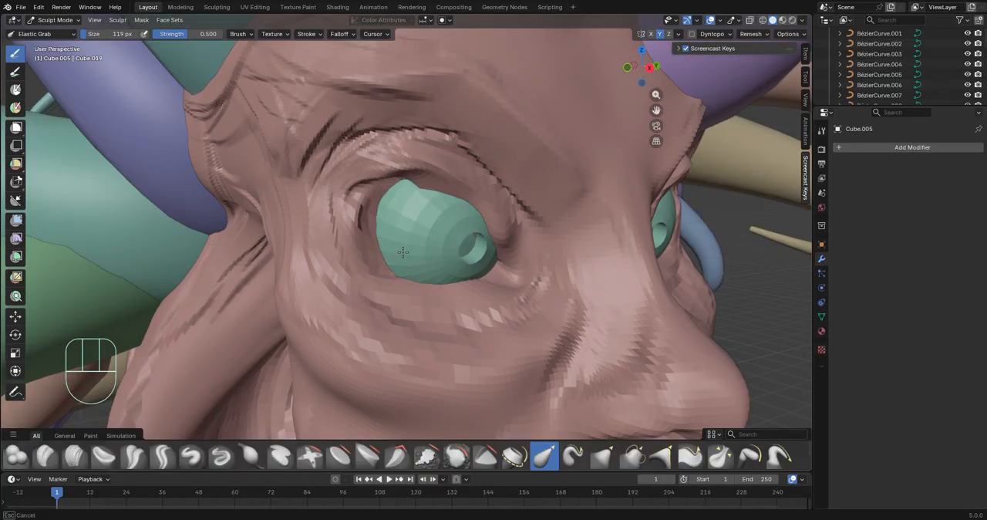
{"action": "middle_click_drag", "start_coordinate": [402, 252], "coordinate": [380, 252]}
{"action": "middle_click_drag", "start_coordinate": [260, 292], "coordinate": [297, 337], "text": "ctrl"}
{"action": "middle_click_drag", "start_coordinate": [301, 293], "coordinate": [328, 351], "text": "ctrl"}
{"action": "middle_click_drag", "start_coordinate": [329, 302], "coordinate": [334, 269]}
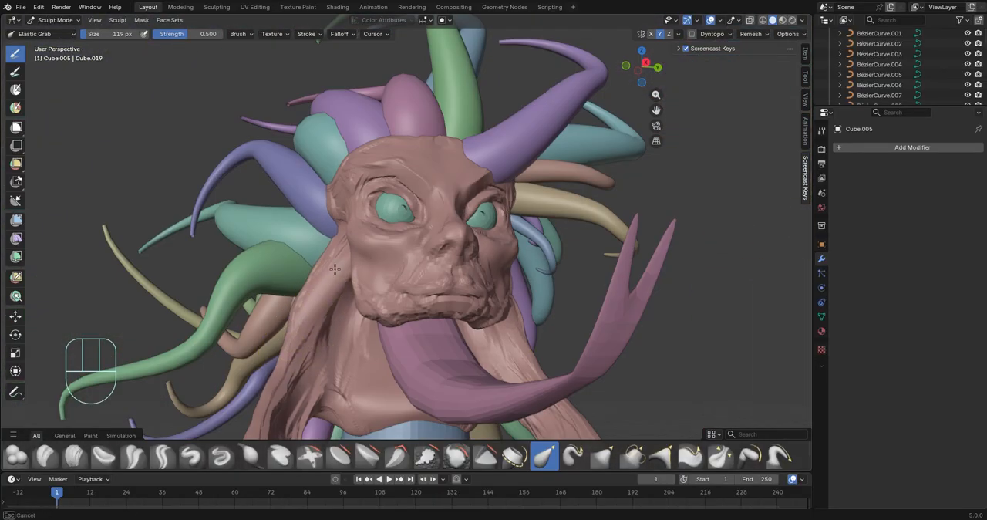
Add a Catmull-Clark Subdivision modifier with one viewport level to the head and apply it
{"action": "mouse_move", "coordinate": [383, 299]}
{"action": "middle_mouse_down", "text": "ctrl"}
{"action": "mouse_move", "coordinate": [384, 317]}
{"action": "mouse_move", "coordinate": [328, 281]}
{"action": "middle_mouse_up", "text": "ctrl"}
{"action": "scroll", "coordinate": [308, 262], "scroll_direction": "up", "scroll_amount": 3}
{"action": "scroll", "coordinate": [515, 193], "scroll_direction": "down", "scroll_amount": 4}
{"action": "middle_click_drag", "start_coordinate": [515, 192], "coordinate": [552, 185]}
{"action": "scroll", "coordinate": [530, 203], "scroll_direction": "up", "scroll_amount": 6}
{"action": "scroll", "coordinate": [447, 199], "scroll_direction": "down", "scroll_amount": 6}
{"action": "scroll", "coordinate": [551, 185], "scroll_direction": "up", "scroll_amount": 6}
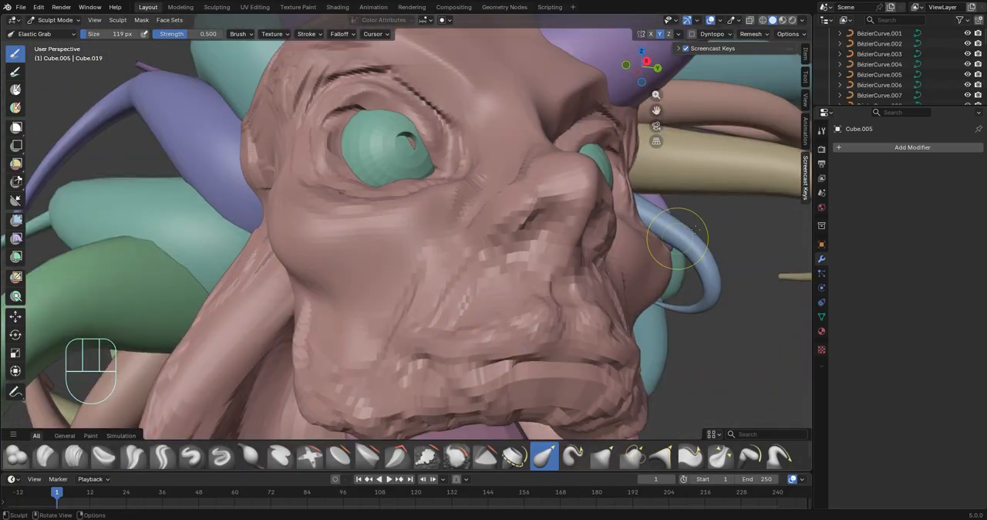
{"action": "left_click", "coordinate": [871, 147]}
{"action": "left_click", "coordinate": [854, 149]}
{"action": "left_click", "coordinate": [802, 169]}
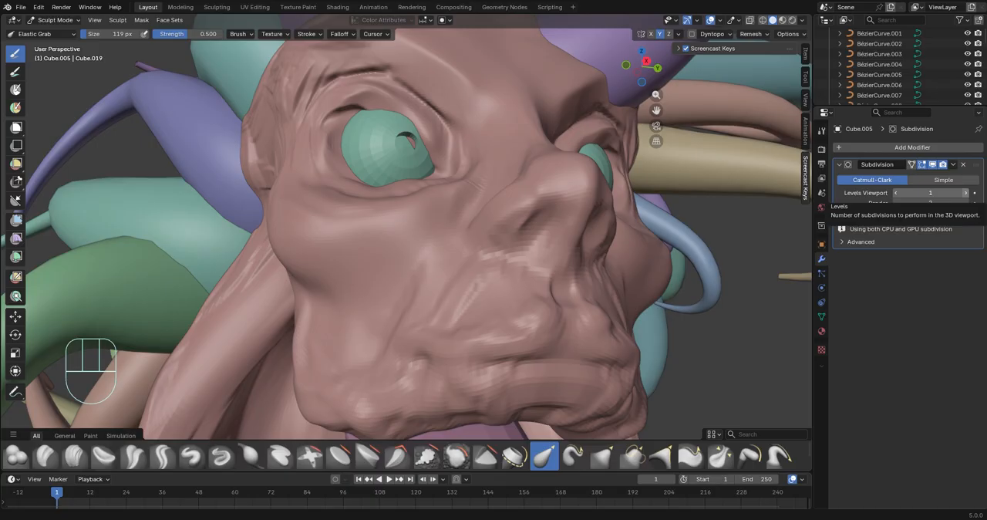
{"action": "left_click", "coordinate": [953, 165]}
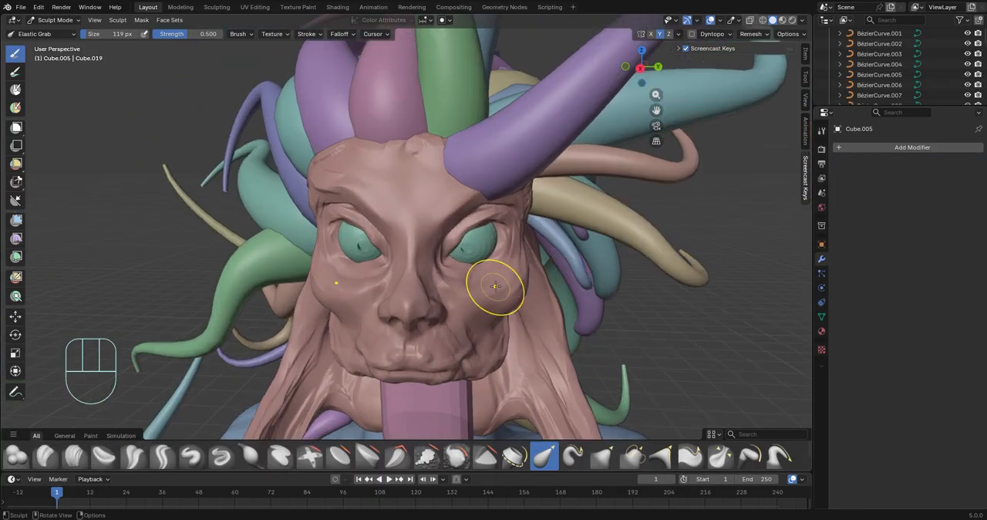
Carve wrinkles along the fold from the nose to the jaw and across the lower cheek with Clay Strips at 32 px
{"action": "scroll", "coordinate": [496, 286], "scroll_direction": "up", "scroll_amount": 3}
{"action": "mouse_move", "coordinate": [495, 286]}
{"action": "middle_mouse_down", "text": "shift"}
{"action": "mouse_move", "coordinate": [432, 171]}
{"action": "mouse_move", "coordinate": [404, 241]}
{"action": "middle_mouse_up", "text": "shift"}
{"action": "middle_click_drag", "start_coordinate": [404, 242], "coordinate": [408, 193], "text": "ctrl"}
{"action": "mouse_move", "coordinate": [541, 246]}
{"action": "middle_mouse_down", "text": "ctrl"}
{"action": "mouse_move", "coordinate": [532, 170]}
{"action": "mouse_move", "coordinate": [491, 231]}
{"action": "mouse_move", "coordinate": [570, 289]}
{"action": "mouse_move", "coordinate": [517, 326]}
{"action": "middle_mouse_up", "text": "ctrl"}
{"action": "left_click", "coordinate": [74, 454]}
{"action": "scroll", "coordinate": [518, 326], "scroll_direction": "up", "scroll_amount": 5}
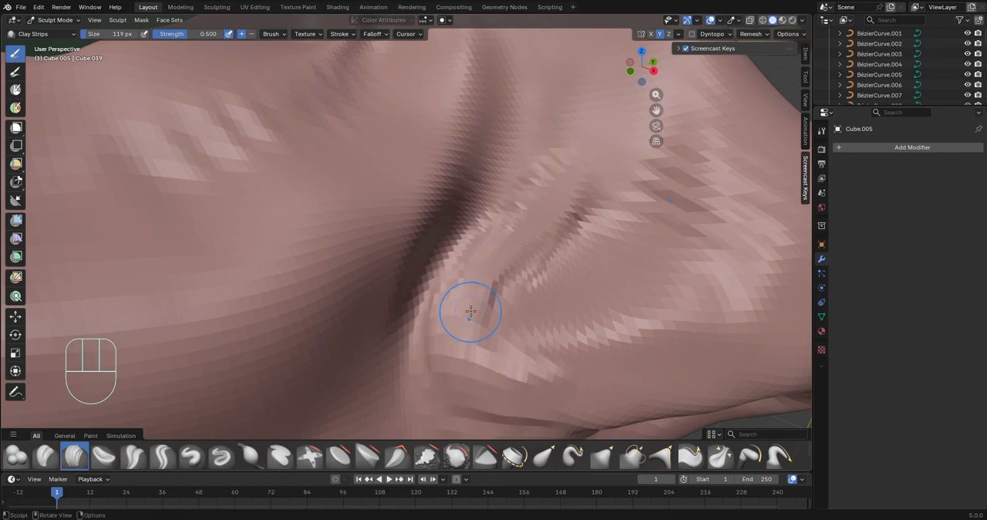
{"action": "scroll", "coordinate": [470, 312], "scroll_direction": "down", "scroll_amount": 8}
{"action": "key", "text": "ctrl+z"}
{"action": "left_click_drag", "start_coordinate": [116, 34], "coordinate": [112, 33]}
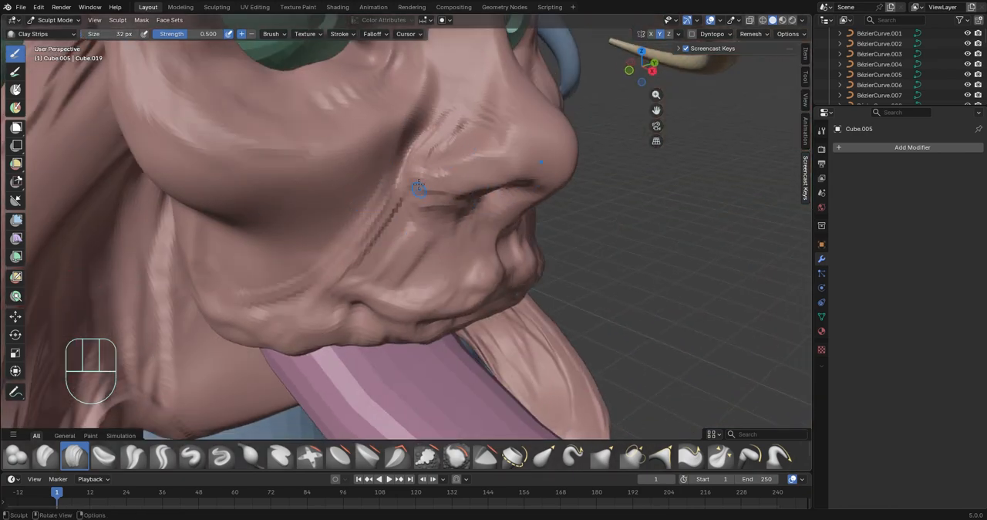
{"action": "left_click_drag", "start_coordinate": [409, 173], "coordinate": [302, 296]}
{"action": "mouse_move", "coordinate": [302, 295]}
{"action": "middle_mouse_down"}
{"action": "mouse_move", "coordinate": [419, 224]}
{"action": "mouse_move", "coordinate": [324, 286]}
{"action": "mouse_move", "coordinate": [352, 276]}
{"action": "middle_mouse_up"}
{"action": "middle_click_drag", "start_coordinate": [351, 276], "coordinate": [347, 223], "text": "ctrl"}
{"action": "left_click_drag", "start_coordinate": [262, 120], "coordinate": [390, 187]}
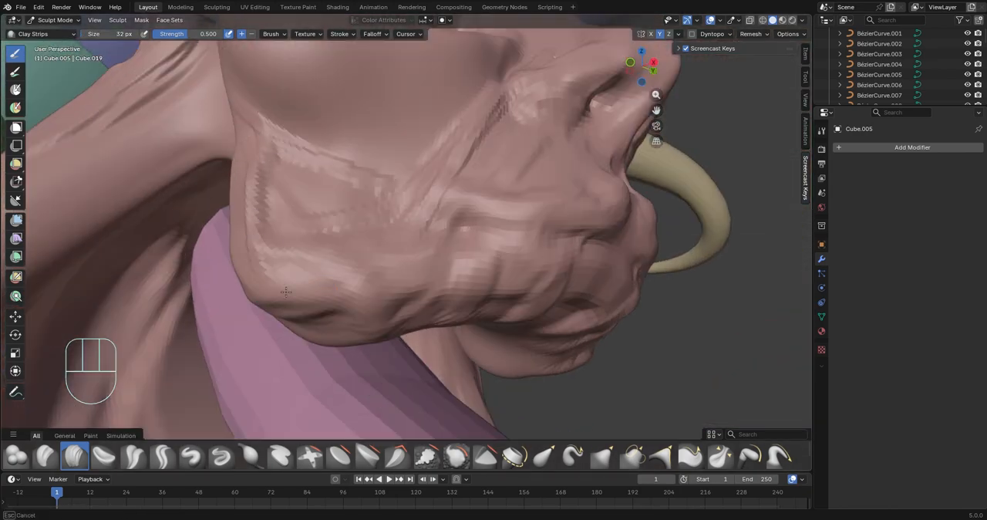
Sculpt fine vertical wrinkles on the upper lip and below the nose with Clay Strips
{"action": "middle_click_drag", "start_coordinate": [496, 213], "coordinate": [449, 212]}
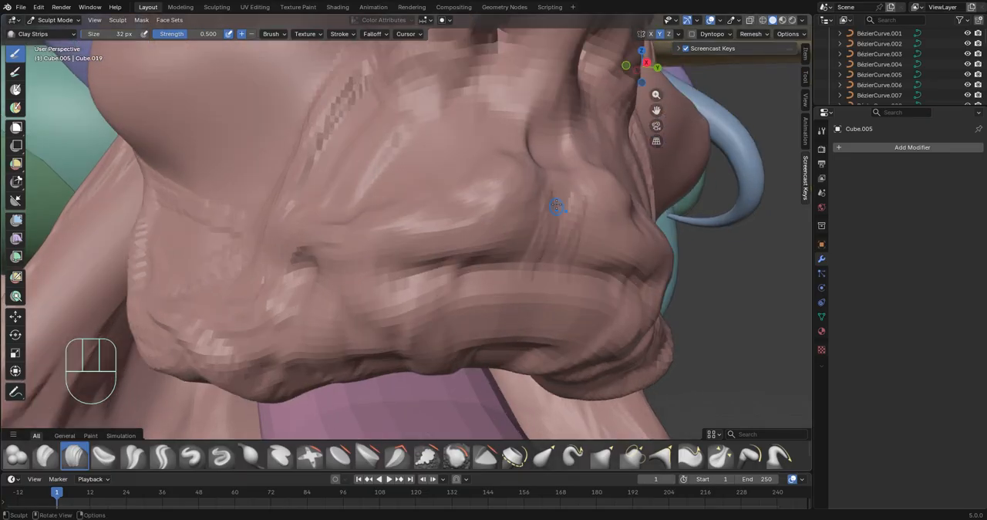
{"action": "left_click_drag", "start_coordinate": [640, 258], "coordinate": [460, 240]}
{"action": "middle_click_drag", "start_coordinate": [557, 204], "coordinate": [387, 229]}
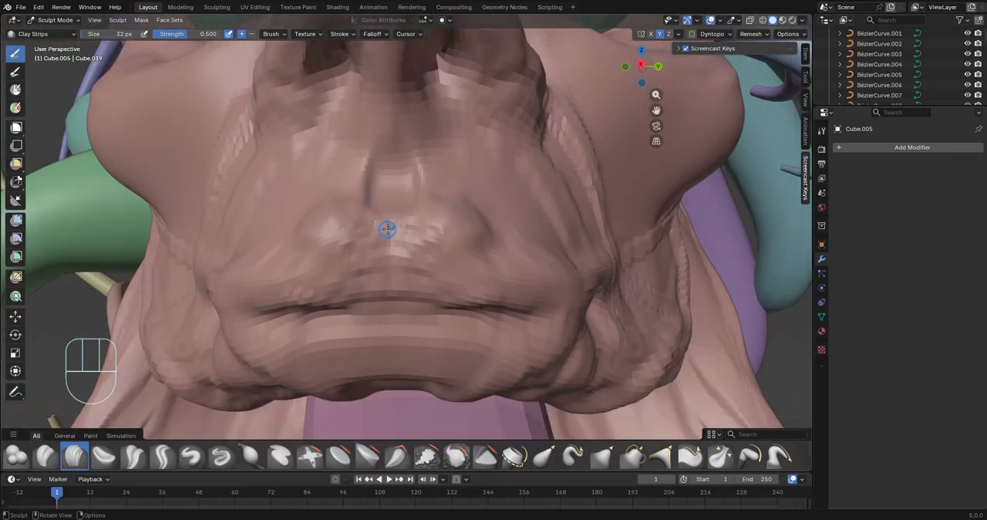
{"action": "mouse_move", "coordinate": [359, 284]}
{"action": "middle_mouse_down"}
{"action": "mouse_move", "coordinate": [509, 282]}
{"action": "mouse_move", "coordinate": [347, 254]}
{"action": "mouse_move", "coordinate": [412, 248]}
{"action": "middle_mouse_up"}
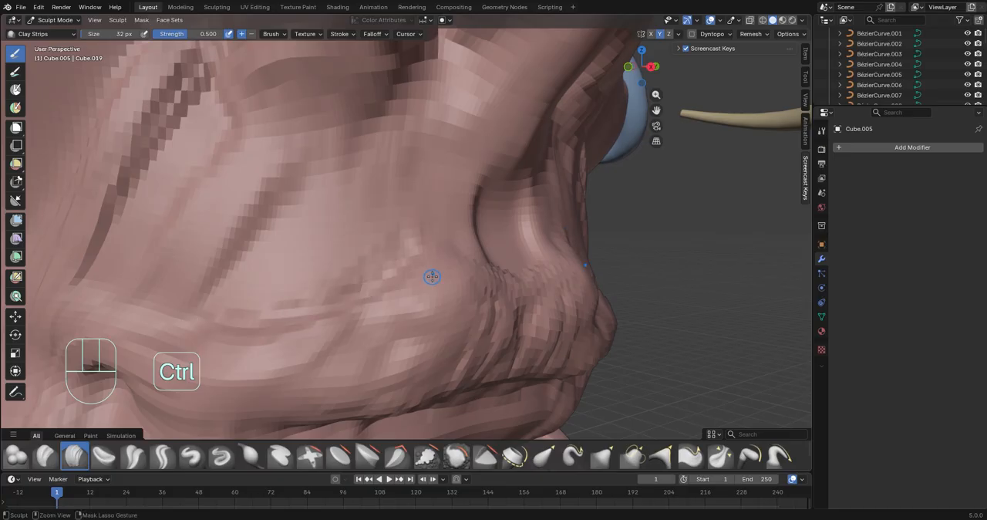
Carve creases around the lips and hollows into the lower lip with Clay Strips
{"action": "middle_click_drag", "start_coordinate": [327, 320], "coordinate": [287, 308]}
{"action": "mouse_move", "coordinate": [361, 323]}
{"action": "middle_mouse_down"}
{"action": "mouse_move", "coordinate": [479, 337]}
{"action": "mouse_move", "coordinate": [414, 253]}
{"action": "mouse_move", "coordinate": [423, 193]}
{"action": "middle_mouse_up"}
{"action": "scroll", "coordinate": [463, 370], "scroll_direction": "down", "scroll_amount": 5}
{"action": "middle_click_drag", "start_coordinate": [423, 269], "coordinate": [475, 247], "text": "ctrl"}
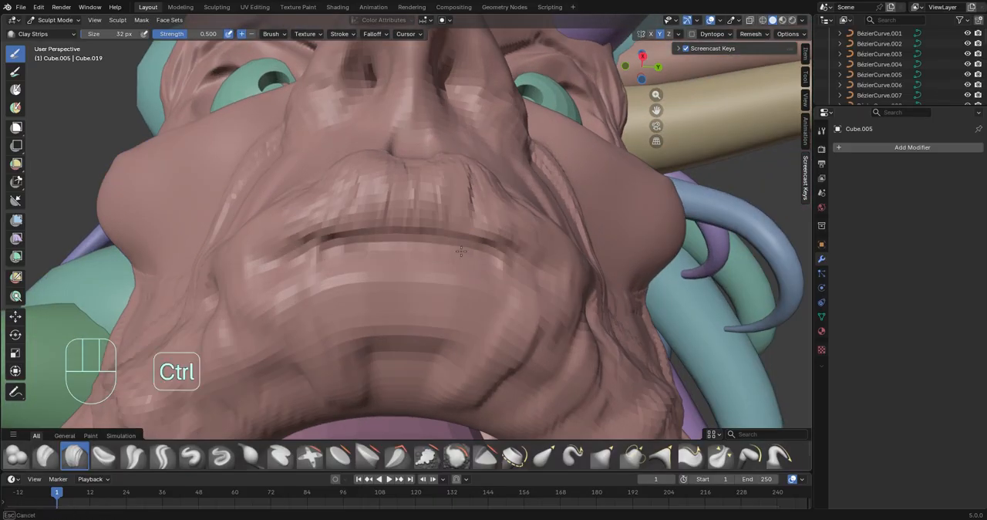
{"action": "mouse_move", "coordinate": [386, 266]}
{"action": "middle_mouse_down"}
{"action": "mouse_move", "coordinate": [478, 250]}
{"action": "mouse_move", "coordinate": [432, 243]}
{"action": "middle_mouse_up"}
{"action": "mouse_move", "coordinate": [444, 303]}
{"action": "middle_mouse_down", "text": "ctrl"}
{"action": "mouse_move", "coordinate": [399, 278]}
{"action": "mouse_move", "coordinate": [461, 271]}
{"action": "middle_mouse_up", "text": "ctrl"}
Reshape the lower lip and mouth corners with Elastic Grab at a 128 px brush size
{"action": "left_click", "coordinate": [544, 456]}
{"action": "scroll", "coordinate": [411, 279], "scroll_direction": "down", "scroll_amount": 5}
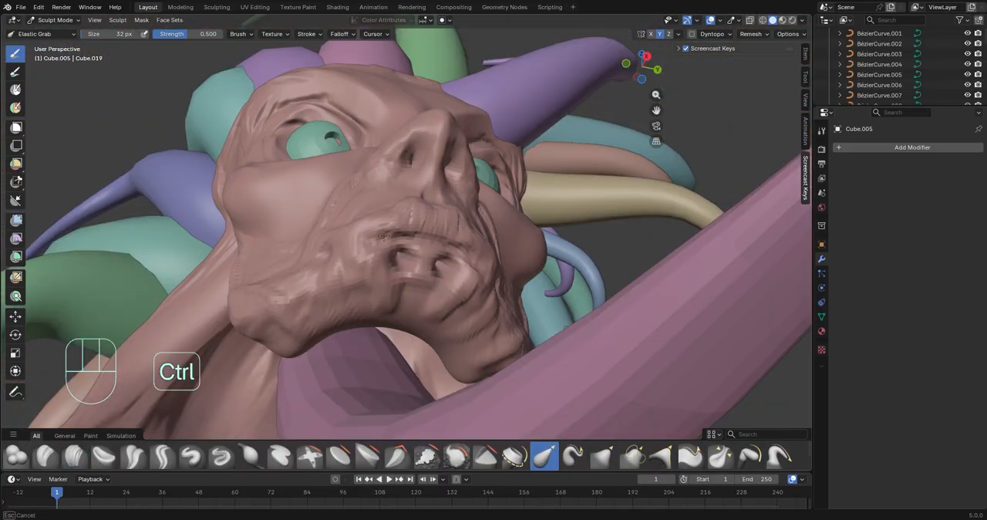
{"action": "mouse_move", "coordinate": [385, 236]}
{"action": "middle_mouse_down"}
{"action": "mouse_move", "coordinate": [461, 367]}
{"action": "mouse_move", "coordinate": [308, 331]}
{"action": "middle_mouse_up"}
{"action": "middle_click_drag", "start_coordinate": [309, 331], "coordinate": [277, 193], "text": "ctrl"}
{"action": "middle_click_drag", "start_coordinate": [414, 300], "coordinate": [455, 308]}
{"action": "middle_click_drag", "start_coordinate": [455, 308], "coordinate": [462, 348], "text": "ctrl"}
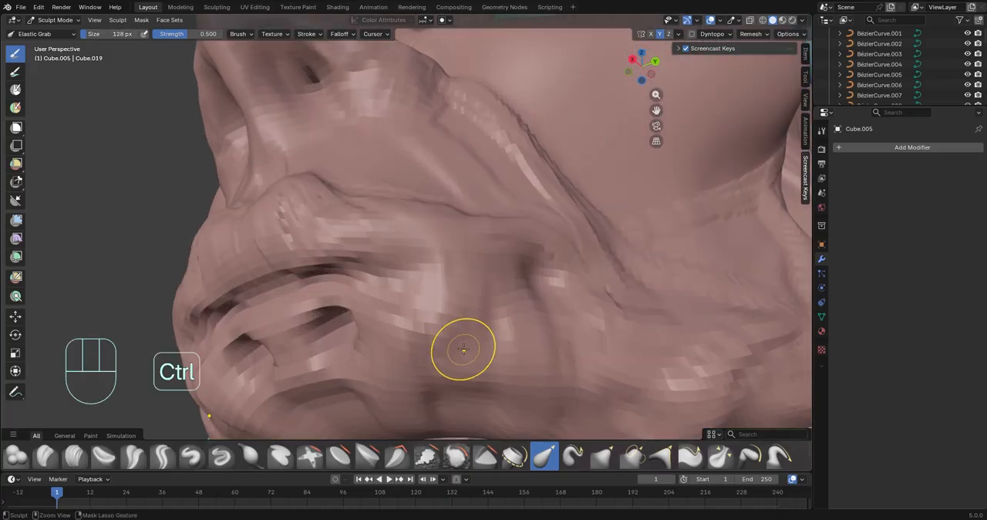
{"action": "left_click_drag", "start_coordinate": [463, 348], "coordinate": [452, 273]}
{"action": "middle_click_drag", "start_coordinate": [452, 273], "coordinate": [443, 324], "text": "ctrl"}
Adjust the folds around the mouth, the cheek and the lower eyelid area with Elastic Grab
{"action": "middle_click_drag", "start_coordinate": [443, 323], "coordinate": [439, 307]}
{"action": "mouse_move", "coordinate": [439, 306]}
{"action": "left_mouse_down"}
{"action": "mouse_move", "coordinate": [440, 252]}
{"action": "mouse_move", "coordinate": [432, 271]}
{"action": "left_mouse_up"}
{"action": "middle_click_drag", "start_coordinate": [432, 293], "coordinate": [444, 231]}
{"action": "left_click_drag", "start_coordinate": [444, 231], "coordinate": [441, 246]}
{"action": "middle_click_drag", "start_coordinate": [441, 245], "coordinate": [443, 320]}
{"action": "mouse_move", "coordinate": [443, 320]}
{"action": "middle_mouse_down"}
{"action": "mouse_move", "coordinate": [428, 351]}
{"action": "mouse_move", "coordinate": [416, 339]}
{"action": "middle_mouse_up"}
{"action": "mouse_move", "coordinate": [416, 340]}
{"action": "middle_mouse_down", "text": "ctrl"}
{"action": "mouse_move", "coordinate": [389, 240]}
{"action": "mouse_move", "coordinate": [454, 278]}
{"action": "middle_mouse_up", "text": "ctrl"}
{"action": "middle_click_drag", "start_coordinate": [455, 278], "coordinate": [404, 286]}
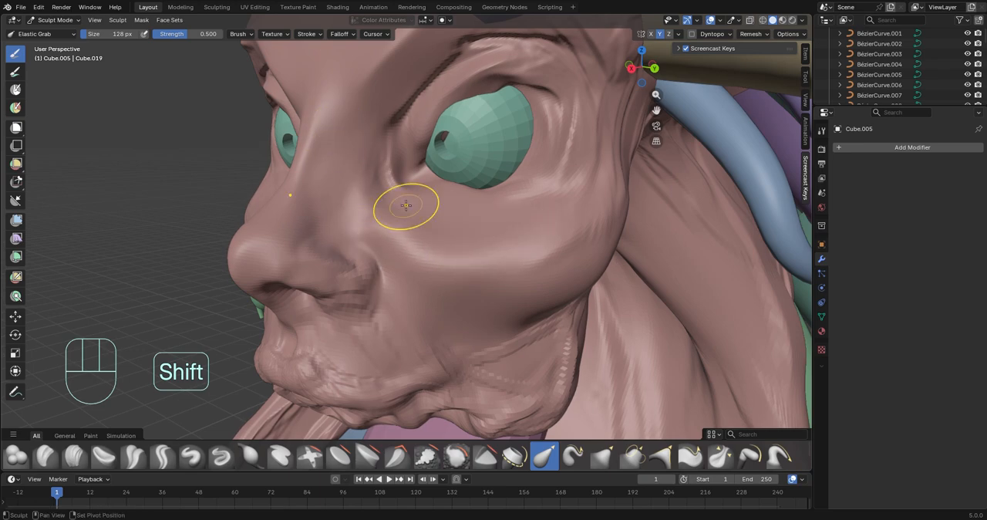
{"action": "middle_click_drag", "start_coordinate": [406, 205], "coordinate": [411, 229], "text": "shift"}
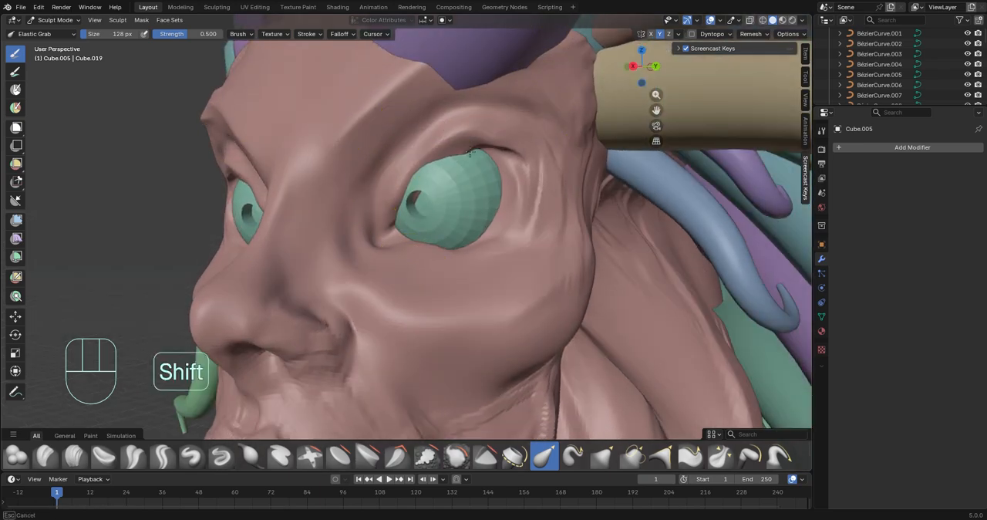
{"action": "mouse_move", "coordinate": [511, 198]}
{"action": "middle_mouse_down"}
{"action": "mouse_move", "coordinate": [478, 206]}
{"action": "mouse_move", "coordinate": [508, 227]}
{"action": "mouse_move", "coordinate": [470, 147]}
{"action": "middle_mouse_up"}
{"action": "middle_click_drag", "start_coordinate": [370, 285], "coordinate": [277, 226], "text": "ctrl"}
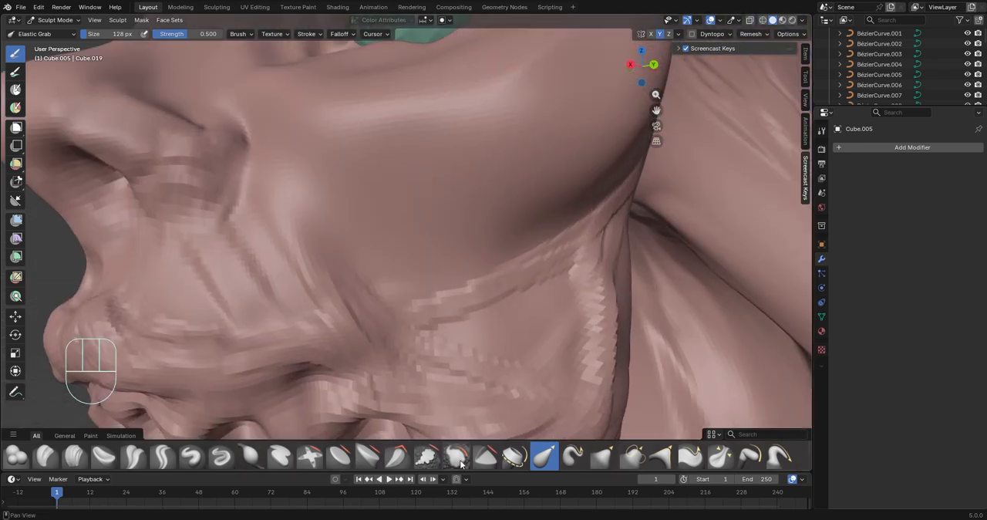
Smooth the lower cheek and mouth wrinkles with the Smooth brush at strength 0.347, undoing the last stroke
{"action": "key", "text": "s"}
{"action": "left_click_drag", "start_coordinate": [185, 34], "coordinate": [190, 34]}
{"action": "middle_click_drag", "start_coordinate": [574, 247], "coordinate": [532, 324], "text": "ctrl"}
{"action": "mouse_move", "coordinate": [532, 262]}
{"action": "middle_mouse_down"}
{"action": "mouse_move", "coordinate": [449, 227]}
{"action": "mouse_move", "coordinate": [388, 322]}
{"action": "mouse_move", "coordinate": [394, 246]}
{"action": "mouse_move", "coordinate": [444, 252]}
{"action": "middle_mouse_up"}
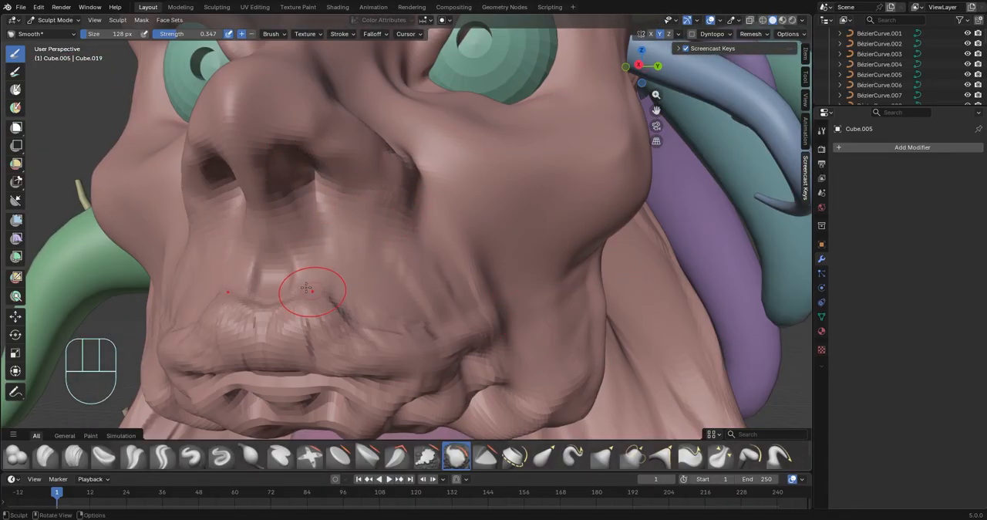
{"action": "middle_click_drag", "start_coordinate": [435, 364], "coordinate": [405, 312]}
{"action": "left_click_drag", "start_coordinate": [362, 320], "coordinate": [383, 331]}
{"action": "key", "text": "ctrl+z"}
Smooth the upper lip, the fold beside the nose and the cheek
{"action": "middle_click_drag", "start_coordinate": [384, 331], "coordinate": [355, 297]}
{"action": "left_click_drag", "start_coordinate": [347, 285], "coordinate": [388, 282]}
{"action": "middle_click_drag", "start_coordinate": [388, 282], "coordinate": [314, 171]}
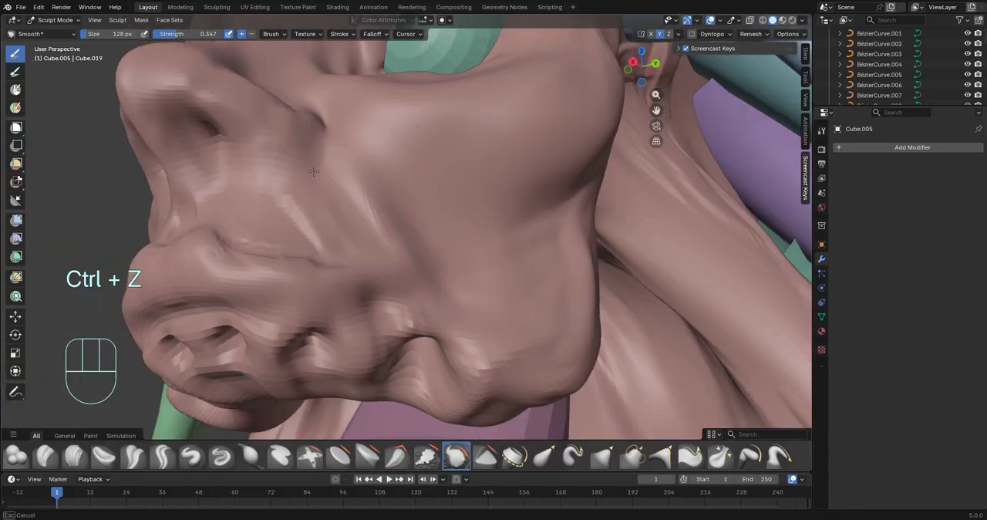
{"action": "middle_click_drag", "start_coordinate": [324, 283], "coordinate": [430, 374]}
{"action": "middle_click_drag", "start_coordinate": [439, 254], "coordinate": [333, 286]}
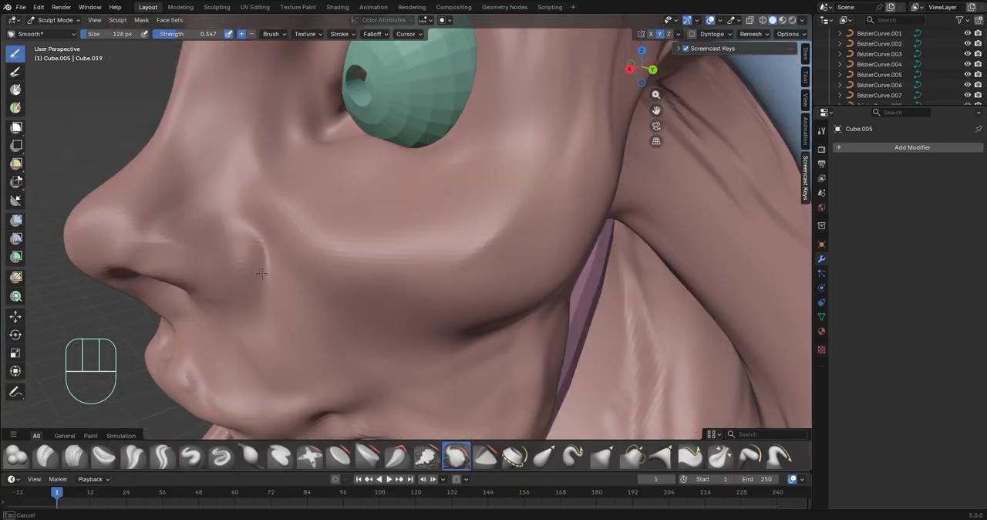
{"action": "middle_click_drag", "start_coordinate": [261, 274], "coordinate": [472, 287]}
Smooth the grooves on the temple, brow and forehead
{"action": "scroll", "coordinate": [334, 195], "scroll_direction": "down", "scroll_amount": 4}
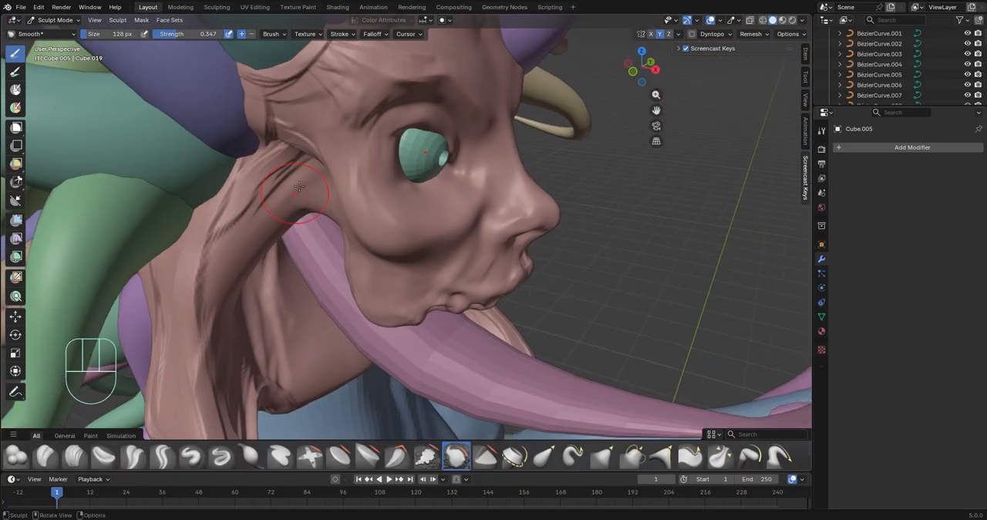
{"action": "scroll", "coordinate": [363, 254], "scroll_direction": "up", "scroll_amount": 4}
{"action": "mouse_move", "coordinate": [363, 254]}
{"action": "middle_mouse_down"}
{"action": "mouse_move", "coordinate": [424, 328]}
{"action": "mouse_move", "coordinate": [406, 136]}
{"action": "middle_mouse_up"}
{"action": "middle_click_drag", "start_coordinate": [495, 66], "coordinate": [470, 241]}
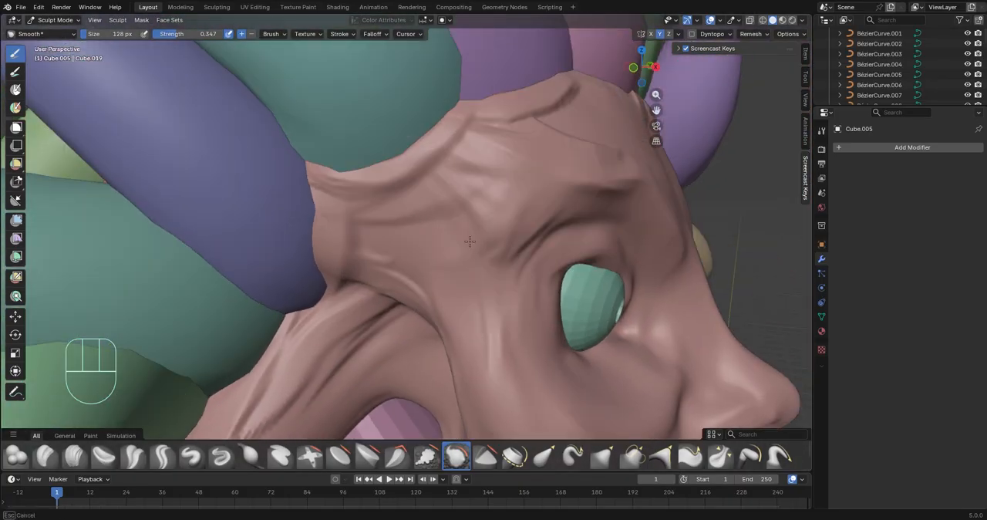
{"action": "middle_click_drag", "start_coordinate": [486, 132], "coordinate": [460, 238]}
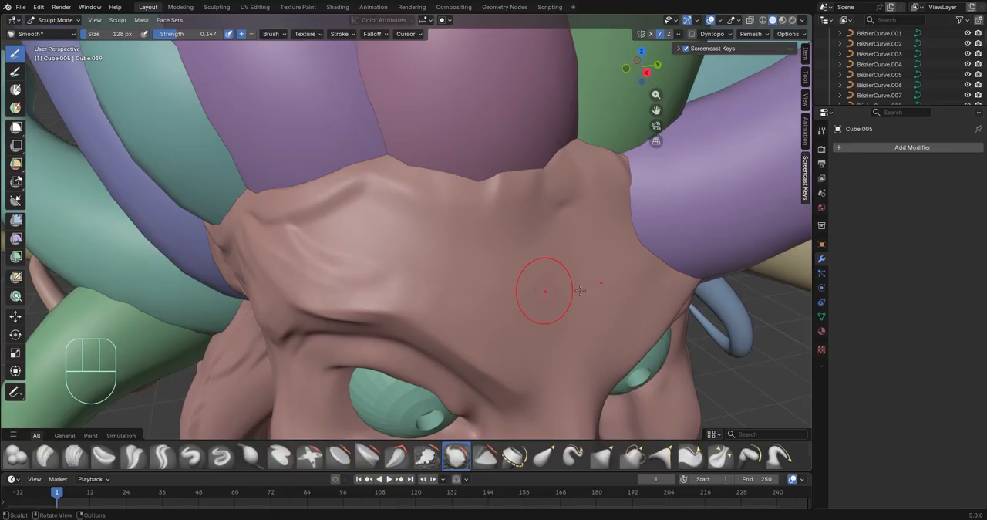
{"action": "middle_click_drag", "start_coordinate": [566, 290], "coordinate": [609, 288]}
Smooth the carved grooves on the neck and along the side flap
{"action": "scroll", "coordinate": [374, 309], "scroll_direction": "down", "scroll_amount": 5}
{"action": "mouse_move", "coordinate": [386, 266]}
{"action": "middle_mouse_down"}
{"action": "mouse_move", "coordinate": [404, 210]}
{"action": "mouse_move", "coordinate": [308, 276]}
{"action": "mouse_move", "coordinate": [300, 355]}
{"action": "middle_mouse_up"}
{"action": "scroll", "coordinate": [409, 224], "scroll_direction": "up", "scroll_amount": 3}
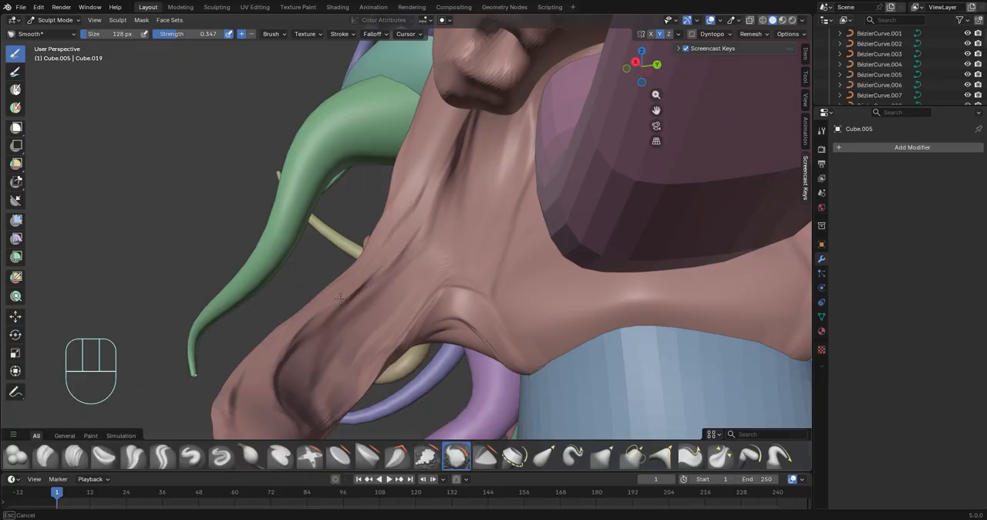
{"action": "middle_click_drag", "start_coordinate": [340, 298], "coordinate": [483, 281]}
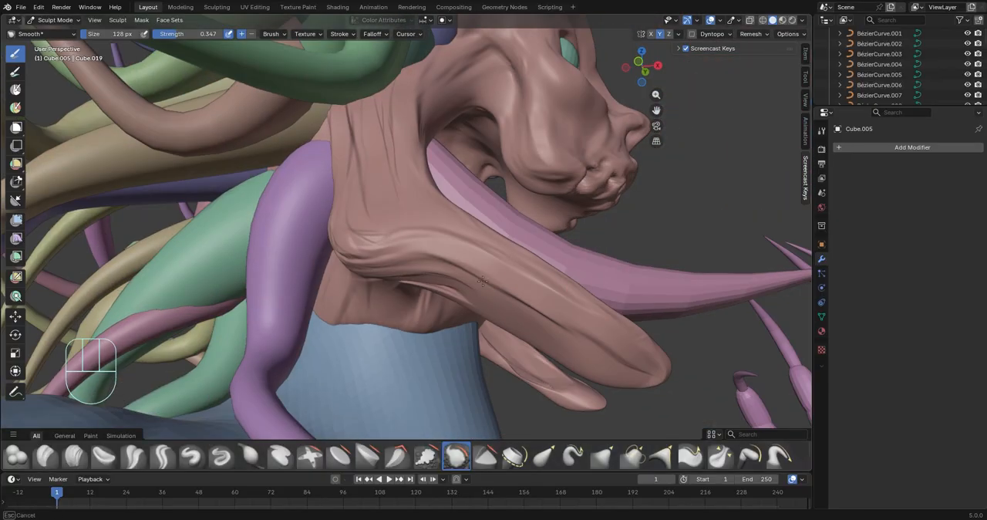
{"action": "mouse_move", "coordinate": [666, 187]}
{"action": "middle_mouse_down"}
{"action": "mouse_move", "coordinate": [558, 236]}
{"action": "mouse_move", "coordinate": [502, 126]}
{"action": "middle_mouse_up"}
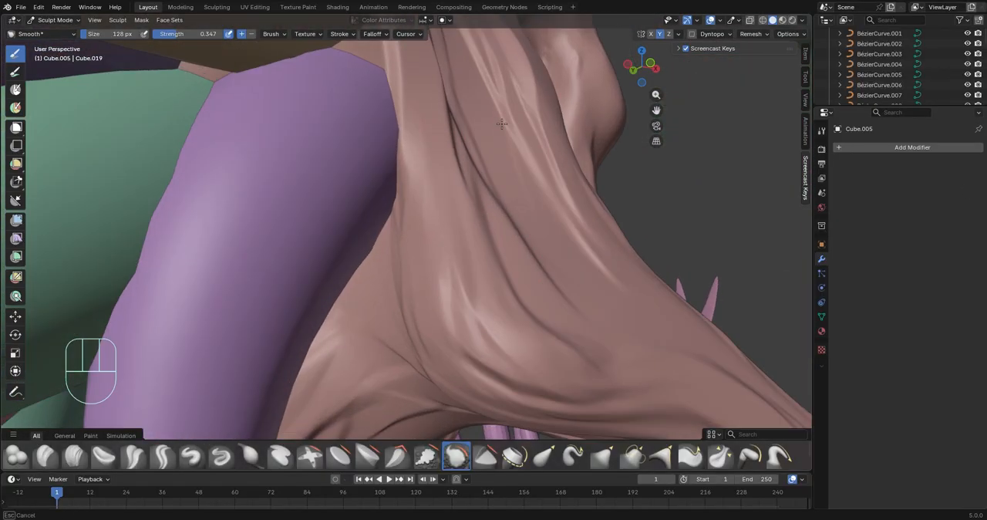
{"action": "middle_click_drag", "start_coordinate": [441, 125], "coordinate": [435, 358]}
Set the Smooth brush strength to 0.642 and soften the grooves on the back of the neck and the flap root
{"action": "scroll", "coordinate": [407, 197], "scroll_direction": "up", "scroll_amount": 6}
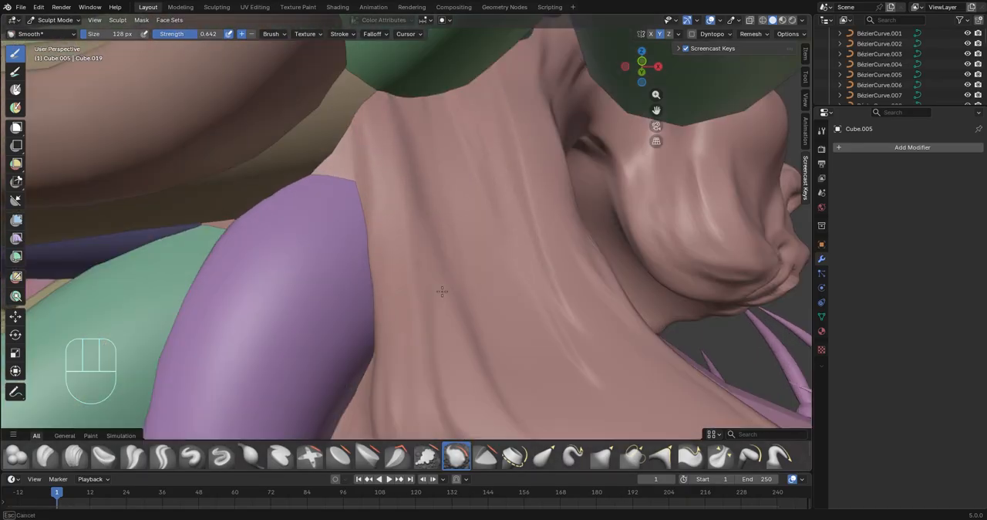
{"action": "mouse_move", "coordinate": [575, 277]}
{"action": "middle_mouse_down"}
{"action": "mouse_move", "coordinate": [524, 370]}
{"action": "mouse_move", "coordinate": [308, 257]}
{"action": "middle_mouse_up"}
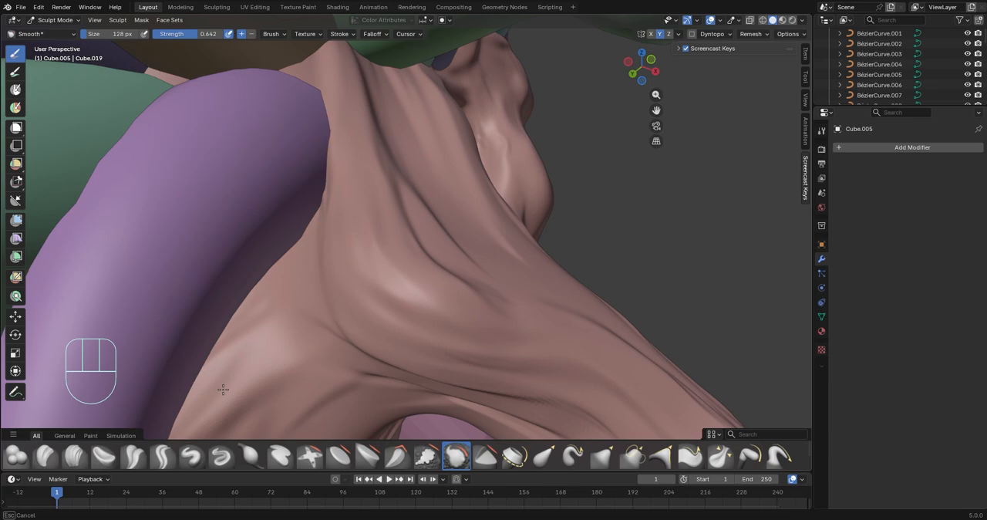
{"action": "middle_click_drag", "start_coordinate": [351, 368], "coordinate": [580, 357]}
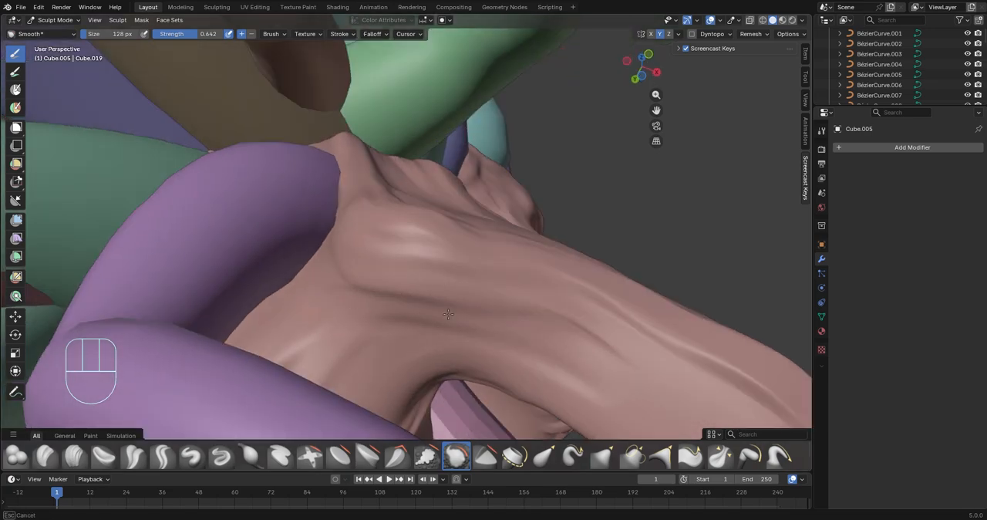
{"action": "mouse_move", "coordinate": [254, 330]}
{"action": "middle_mouse_down"}
{"action": "mouse_move", "coordinate": [338, 241]}
{"action": "mouse_move", "coordinate": [417, 281]}
{"action": "mouse_move", "coordinate": [440, 319]}
{"action": "middle_mouse_up"}
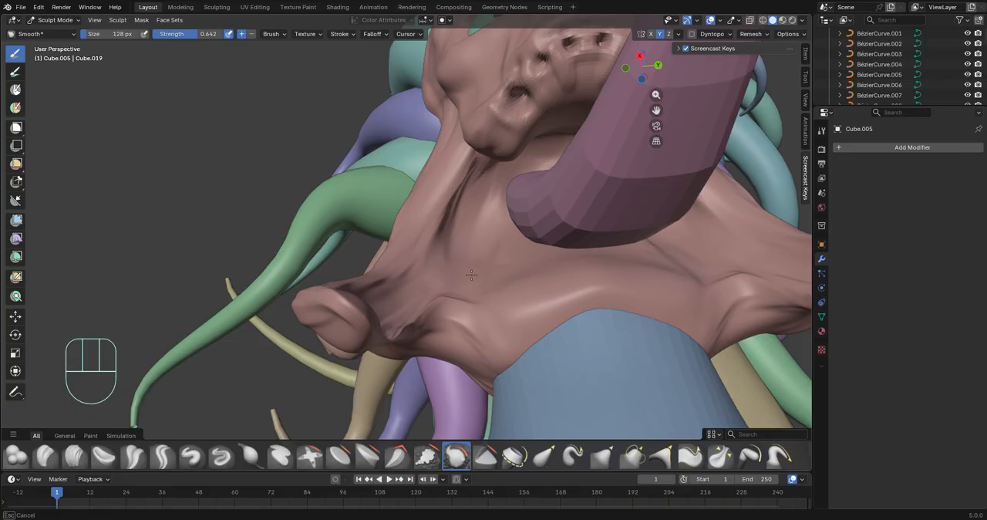
Smooth the grooves on the front of the neck and along the length of the side flap
{"action": "middle_click_drag", "start_coordinate": [471, 275], "coordinate": [392, 347]}
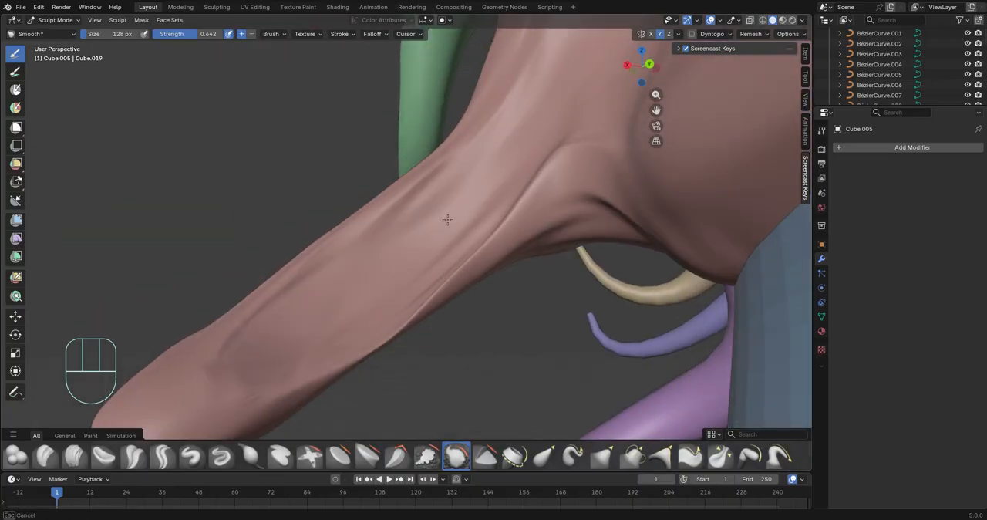
{"action": "mouse_move", "coordinate": [609, 195]}
{"action": "middle_mouse_down"}
{"action": "mouse_move", "coordinate": [498, 254]}
{"action": "mouse_move", "coordinate": [286, 217]}
{"action": "mouse_move", "coordinate": [451, 318]}
{"action": "middle_mouse_up"}
{"action": "scroll", "coordinate": [451, 318], "scroll_direction": "down", "scroll_amount": 1}
Choose the Elastic Grab brush and reshape the brow and forehead above the eyes
{"action": "left_click", "coordinate": [545, 456]}
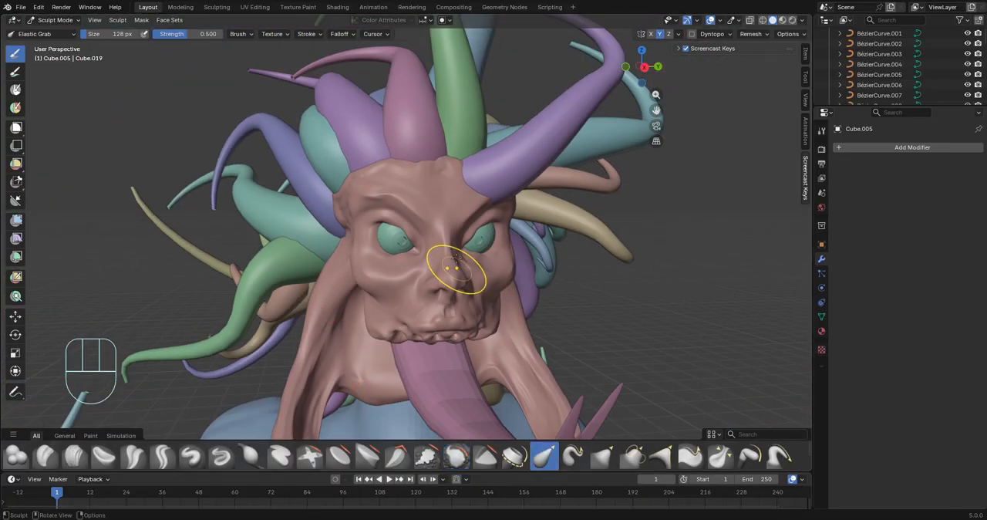
{"action": "scroll", "coordinate": [455, 267], "scroll_direction": "down", "scroll_amount": 3}
{"action": "mouse_move", "coordinate": [405, 242]}
{"action": "left_mouse_down"}
{"action": "mouse_move", "coordinate": [410, 252]}
{"action": "mouse_move", "coordinate": [368, 235]}
{"action": "left_mouse_up"}
{"action": "scroll", "coordinate": [406, 242], "scroll_direction": "up", "scroll_amount": 3}
{"action": "middle_click_drag", "start_coordinate": [403, 225], "coordinate": [372, 226]}
{"action": "scroll", "coordinate": [370, 227], "scroll_direction": "up", "scroll_amount": 4}
{"action": "left_click_drag", "start_coordinate": [348, 214], "coordinate": [340, 202]}
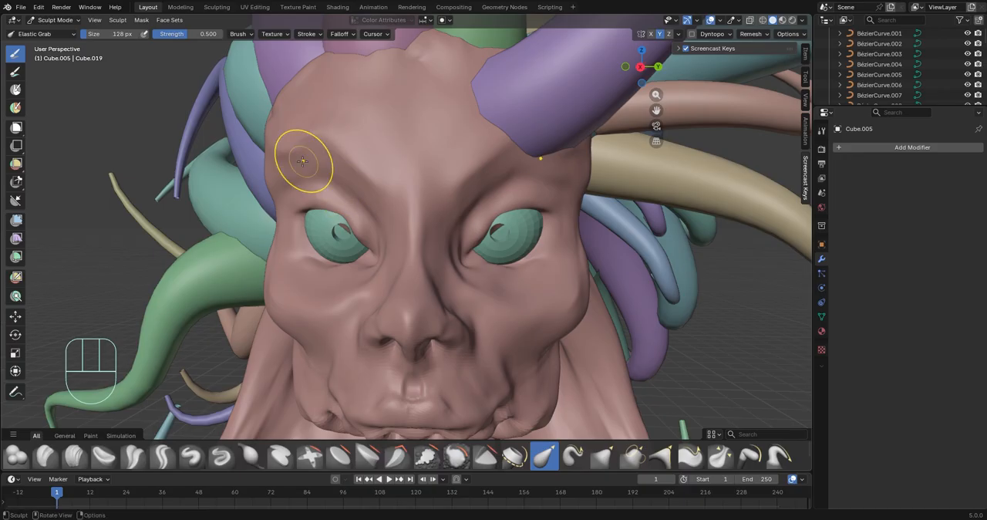
{"action": "middle_click_drag", "start_coordinate": [369, 152], "coordinate": [543, 198]}
{"action": "left_click_drag", "start_coordinate": [543, 197], "coordinate": [550, 202]}
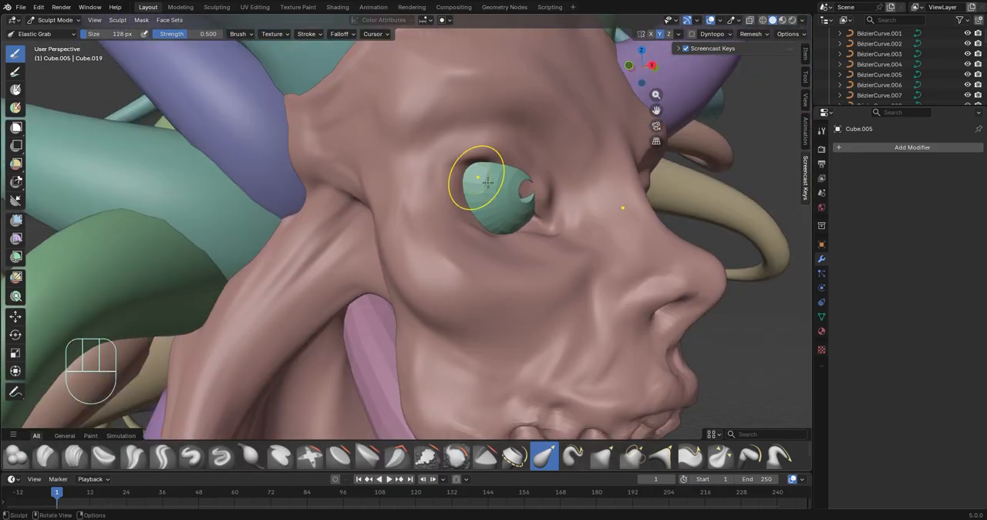
Pull the upper eyelid near the inner eye corner so it follows the eyeball's surface
{"action": "middle_click_drag", "start_coordinate": [487, 183], "coordinate": [394, 185]}
{"action": "scroll", "coordinate": [393, 185], "scroll_direction": "up", "scroll_amount": 3}
{"action": "left_click_drag", "start_coordinate": [385, 182], "coordinate": [393, 185]}
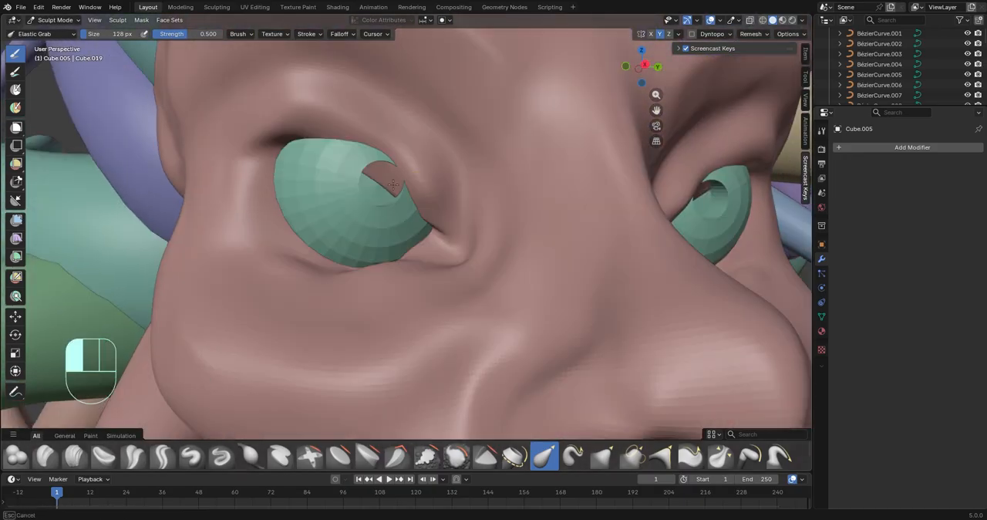
{"action": "middle_click_drag", "start_coordinate": [390, 177], "coordinate": [572, 198]}
{"action": "left_click_drag", "start_coordinate": [574, 196], "coordinate": [519, 174], "text": "ctrl"}
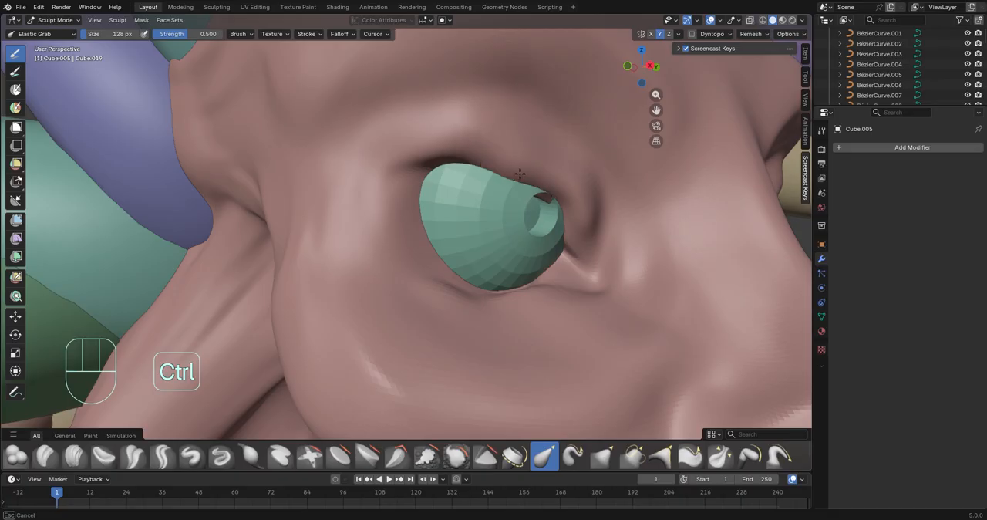
Adjust the middle of the upper eyelid against the eyeball and undo the last pull
{"action": "left_click_drag", "start_coordinate": [450, 178], "coordinate": [453, 176], "text": "ctrl"}
{"action": "middle_click_drag", "start_coordinate": [468, 185], "coordinate": [455, 107]}
{"action": "middle_click_drag", "start_coordinate": [455, 108], "coordinate": [467, 182], "text": "shift"}
{"action": "left_click_drag", "start_coordinate": [472, 182], "coordinate": [455, 177], "text": "ctrl"}
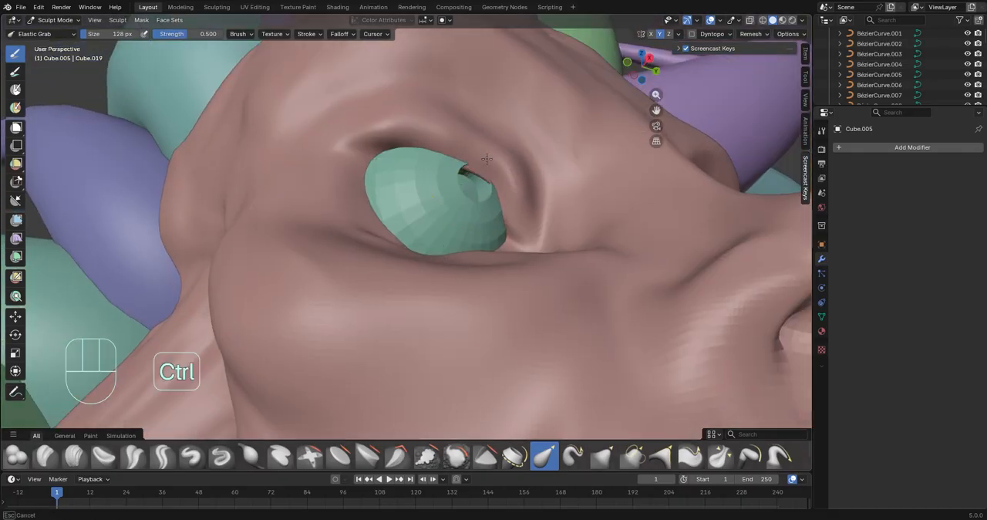
{"action": "key", "text": "ctrl+z"}
Fit the upper eyelid's rim around the eyeball, moving it clear of the pupil recess towards the inner corner
{"action": "mouse_move", "coordinate": [456, 185]}
{"action": "middle_mouse_down"}
{"action": "mouse_move", "coordinate": [440, 283]}
{"action": "mouse_move", "coordinate": [477, 226]}
{"action": "mouse_move", "coordinate": [439, 312]}
{"action": "mouse_move", "coordinate": [515, 266]}
{"action": "mouse_move", "coordinate": [394, 276]}
{"action": "middle_mouse_up"}
{"action": "middle_click_drag", "start_coordinate": [233, 244], "coordinate": [280, 220], "text": "shift"}
{"action": "scroll", "coordinate": [336, 255], "scroll_direction": "up", "scroll_amount": 6}
{"action": "left_click_drag", "start_coordinate": [394, 244], "coordinate": [378, 246]}
{"action": "middle_click_drag", "start_coordinate": [378, 250], "coordinate": [305, 266]}
{"action": "middle_click_drag", "start_coordinate": [304, 266], "coordinate": [381, 280], "text": "shift"}
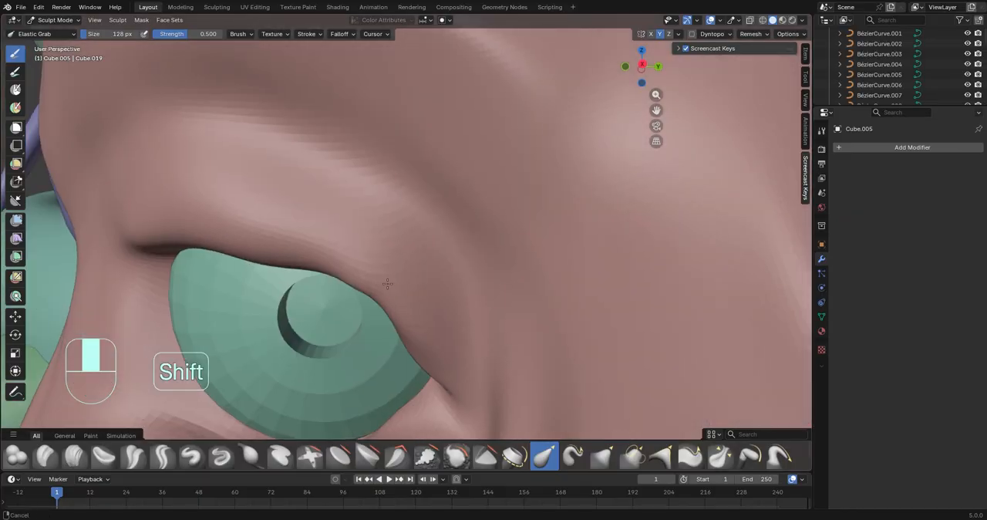
{"action": "left_click_drag", "start_coordinate": [385, 294], "coordinate": [395, 286]}
{"action": "middle_click_drag", "start_coordinate": [308, 262], "coordinate": [385, 258]}
{"action": "middle_click_drag", "start_coordinate": [386, 259], "coordinate": [401, 244], "text": "shift"}
{"action": "left_click_drag", "start_coordinate": [401, 244], "coordinate": [578, 307], "text": "shift"}
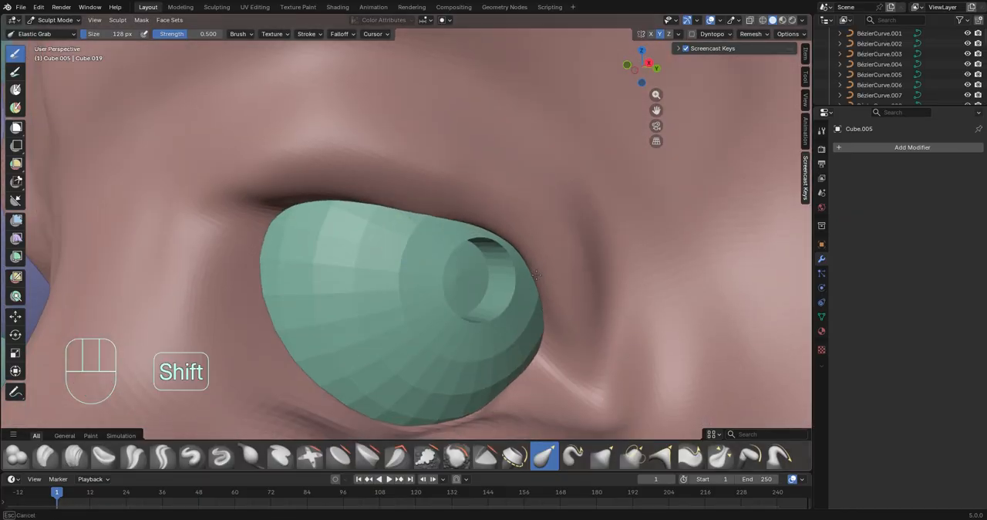
{"action": "middle_click_drag", "start_coordinate": [536, 275], "coordinate": [551, 330], "text": "shift"}
Reshape the lower eyelid so its edge wraps closely around the underside of the eyeball
{"action": "scroll", "coordinate": [522, 320], "scroll_direction": "down", "scroll_amount": 3}
{"action": "left_click_drag", "start_coordinate": [347, 203], "coordinate": [285, 343], "text": "shift"}
{"action": "scroll", "coordinate": [339, 293], "scroll_direction": "down", "scroll_amount": 4}
{"action": "mouse_move", "coordinate": [432, 247]}
{"action": "middle_mouse_down"}
{"action": "mouse_move", "coordinate": [388, 251]}
{"action": "mouse_move", "coordinate": [378, 309]}
{"action": "middle_mouse_up"}
{"action": "scroll", "coordinate": [378, 308], "scroll_direction": "up", "scroll_amount": 5}
{"action": "left_click_drag", "start_coordinate": [347, 289], "coordinate": [323, 299], "text": "shift"}
{"action": "scroll", "coordinate": [508, 279], "scroll_direction": "down", "scroll_amount": 8}
{"action": "mouse_move", "coordinate": [508, 278]}
{"action": "middle_mouse_down"}
{"action": "mouse_move", "coordinate": [447, 257]}
{"action": "mouse_move", "coordinate": [498, 270]}
{"action": "middle_mouse_up"}
{"action": "scroll", "coordinate": [407, 270], "scroll_direction": "up", "scroll_amount": 8}
{"action": "mouse_move", "coordinate": [308, 290]}
{"action": "left_mouse_down", "text": "ctrl"}
{"action": "mouse_move", "coordinate": [297, 282]}
{"action": "mouse_move", "coordinate": [368, 312]}
{"action": "left_mouse_up", "text": "ctrl"}
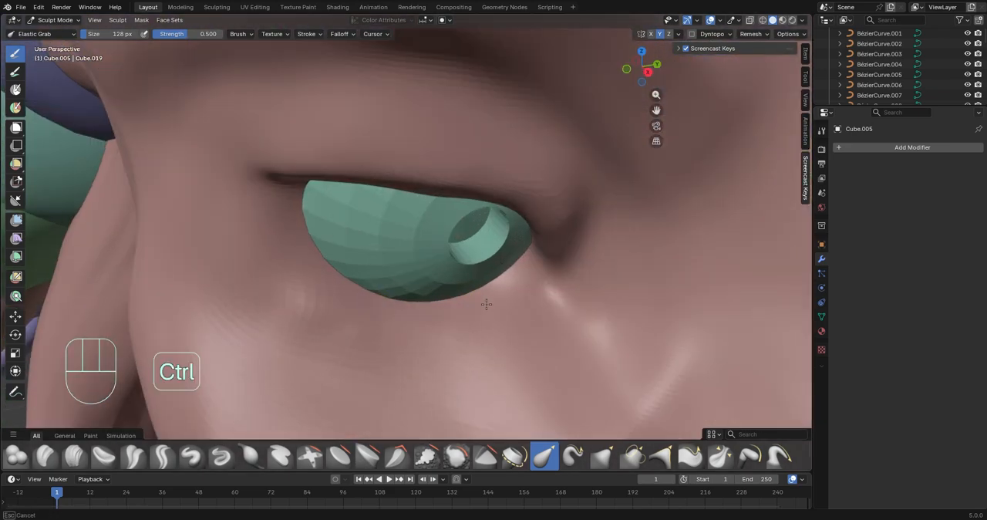
{"action": "mouse_move", "coordinate": [486, 303]}
{"action": "middle_mouse_down"}
{"action": "mouse_move", "coordinate": [628, 242]}
{"action": "mouse_move", "coordinate": [577, 331]}
{"action": "middle_mouse_up"}
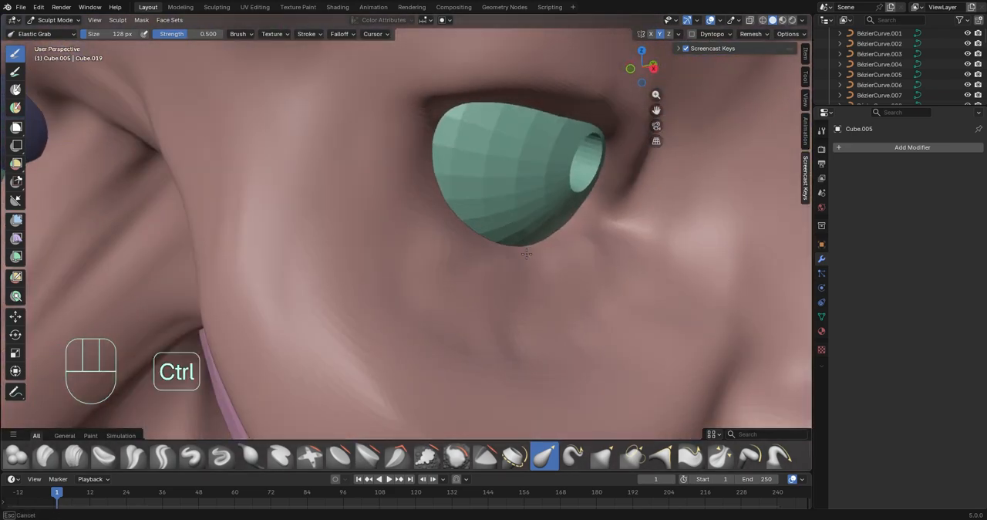
Pull the outer part of the lower eyelid and the outer eye corner against the eyeball
{"action": "middle_click_drag", "start_coordinate": [597, 252], "coordinate": [543, 248]}
{"action": "scroll", "coordinate": [542, 249], "scroll_direction": "up", "scroll_amount": 3}
{"action": "mouse_move", "coordinate": [577, 192]}
{"action": "left_mouse_down", "text": "ctrl"}
{"action": "mouse_move", "coordinate": [532, 212]}
{"action": "mouse_move", "coordinate": [346, 193]}
{"action": "left_mouse_up", "text": "ctrl"}
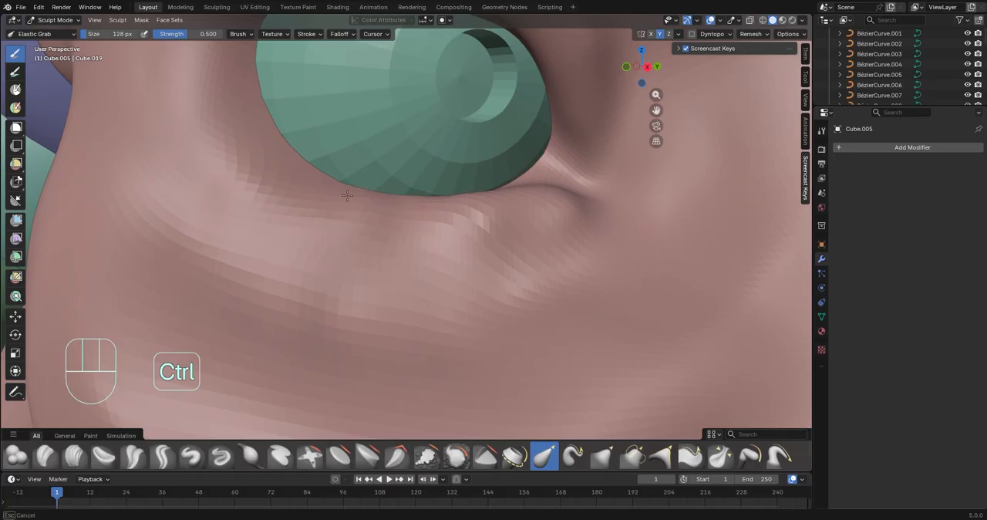
{"action": "mouse_move", "coordinate": [286, 139]}
{"action": "middle_mouse_down", "text": "shift"}
{"action": "mouse_move", "coordinate": [335, 230]}
{"action": "mouse_move", "coordinate": [259, 210]}
{"action": "middle_mouse_up", "text": "shift"}
{"action": "left_click_drag", "start_coordinate": [253, 139], "coordinate": [231, 128]}
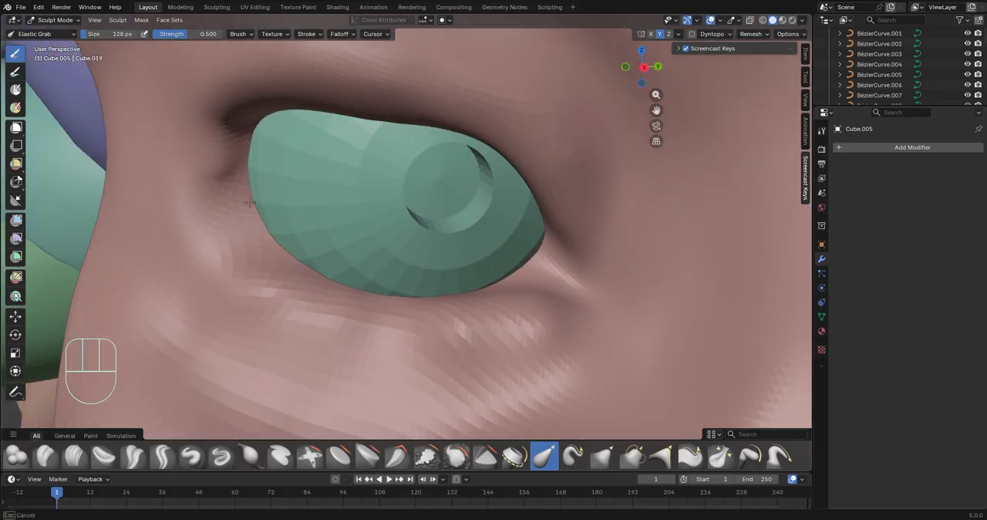
Refine the eye opening's contour along both lids and at the inner corner
{"action": "middle_click_drag", "start_coordinate": [370, 201], "coordinate": [447, 209]}
{"action": "left_click_drag", "start_coordinate": [513, 216], "coordinate": [465, 213]}
{"action": "middle_click_drag", "start_coordinate": [464, 213], "coordinate": [389, 181]}
{"action": "middle_click_drag", "start_coordinate": [389, 182], "coordinate": [337, 193]}
{"action": "left_click_drag", "start_coordinate": [312, 217], "coordinate": [285, 286]}
{"action": "middle_click_drag", "start_coordinate": [284, 286], "coordinate": [442, 286]}
{"action": "middle_click_drag", "start_coordinate": [575, 224], "coordinate": [551, 189]}
{"action": "middle_click_drag", "start_coordinate": [582, 146], "coordinate": [593, 187], "text": "ctrl"}
Adjust the under-eye area and the upper cheek with Elastic Grab
{"action": "mouse_move", "coordinate": [510, 206]}
{"action": "left_mouse_down", "text": "ctrl"}
{"action": "mouse_move", "coordinate": [502, 221]}
{"action": "mouse_move", "coordinate": [510, 219]}
{"action": "left_mouse_up", "text": "ctrl"}
{"action": "middle_click_drag", "start_coordinate": [518, 209], "coordinate": [471, 213]}
{"action": "mouse_move", "coordinate": [390, 260]}
{"action": "left_mouse_down"}
{"action": "mouse_move", "coordinate": [396, 270]}
{"action": "mouse_move", "coordinate": [373, 248]}
{"action": "left_mouse_up"}
{"action": "middle_click_drag", "start_coordinate": [373, 249], "coordinate": [373, 320], "text": "ctrl"}
{"action": "mouse_move", "coordinate": [373, 320]}
{"action": "middle_mouse_down"}
{"action": "mouse_move", "coordinate": [345, 328]}
{"action": "mouse_move", "coordinate": [370, 361]}
{"action": "middle_mouse_up"}
{"action": "mouse_move", "coordinate": [370, 360]}
{"action": "middle_mouse_down", "text": "ctrl"}
{"action": "mouse_move", "coordinate": [368, 332]}
{"action": "mouse_move", "coordinate": [358, 362]}
{"action": "middle_mouse_up", "text": "ctrl"}
{"action": "middle_click_drag", "start_coordinate": [358, 362], "coordinate": [297, 362]}
{"action": "middle_click_drag", "start_coordinate": [385, 386], "coordinate": [419, 308], "text": "shift"}
{"action": "mouse_move", "coordinate": [419, 309]}
{"action": "middle_mouse_down", "text": "ctrl"}
{"action": "mouse_move", "coordinate": [419, 257]}
{"action": "mouse_move", "coordinate": [589, 216]}
{"action": "mouse_move", "coordinate": [489, 289]}
{"action": "middle_mouse_up", "text": "ctrl"}
Choose the Crease Polish brush and sharpen the fold from the nostril around the cheek to the mouth corner
{"action": "key", "text": "shift+c"}
{"action": "scroll", "coordinate": [435, 214], "scroll_direction": "up", "scroll_amount": 3}
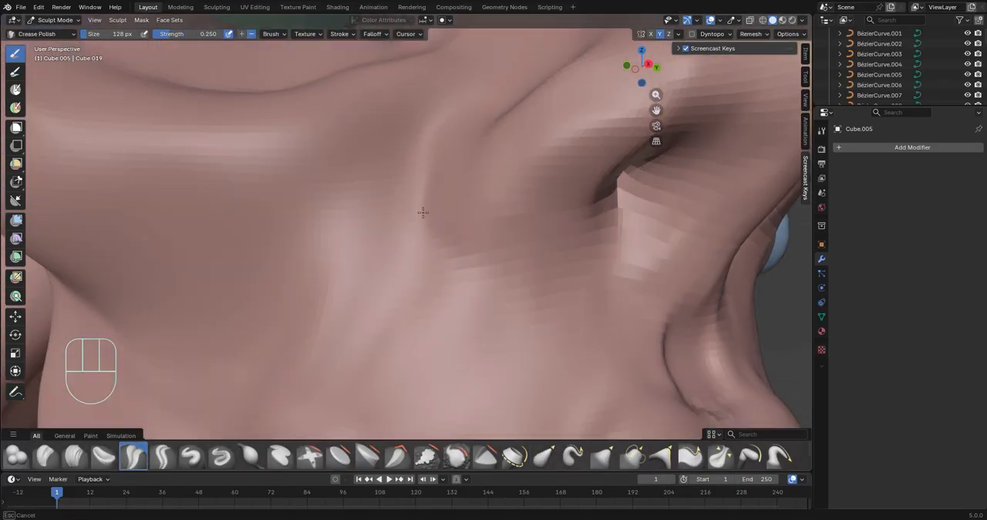
{"action": "middle_click_drag", "start_coordinate": [255, 398], "coordinate": [266, 431], "text": "ctrl"}
{"action": "middle_click_drag", "start_coordinate": [266, 432], "coordinate": [380, 385], "text": "shift"}
{"action": "left_click_drag", "start_coordinate": [507, 204], "coordinate": [504, 211]}
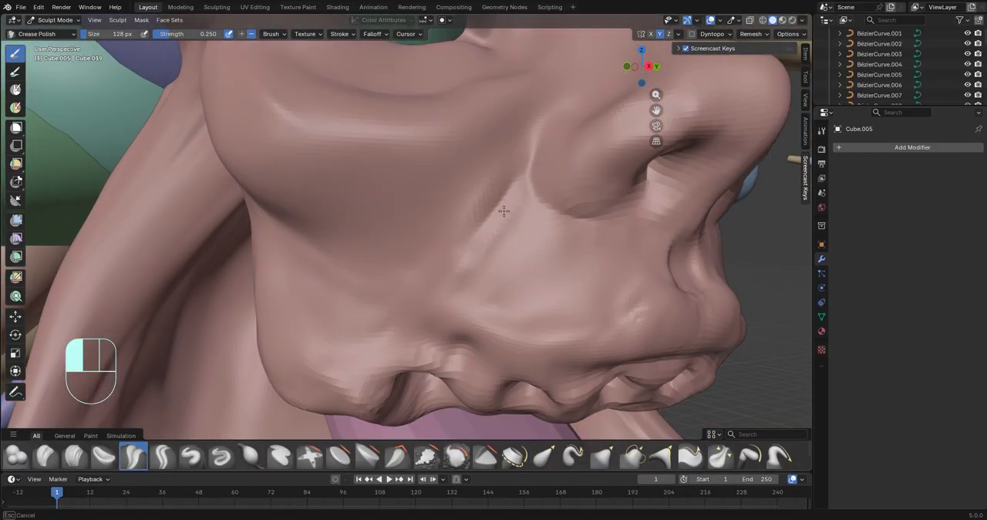
{"action": "middle_click_drag", "start_coordinate": [419, 255], "coordinate": [514, 220]}
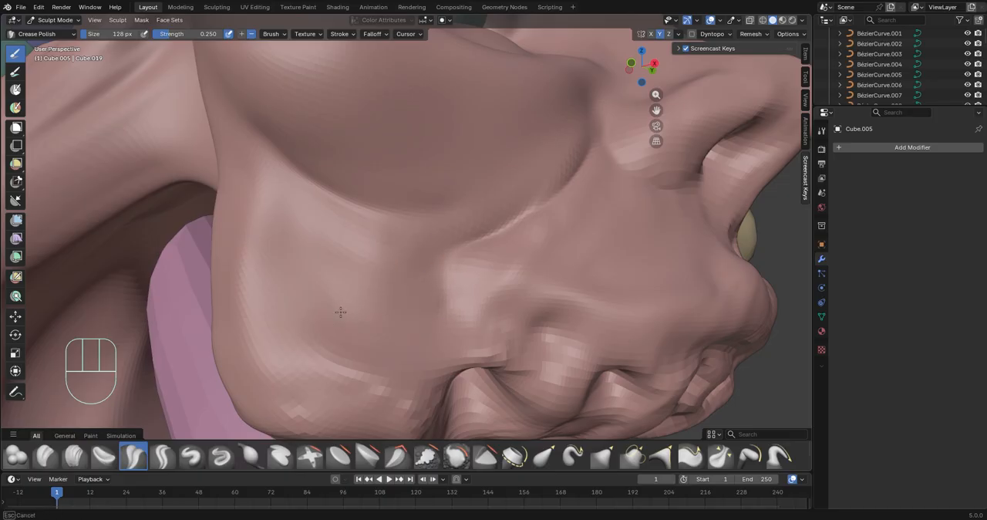
{"action": "mouse_move", "coordinate": [436, 320]}
{"action": "middle_mouse_down"}
{"action": "mouse_move", "coordinate": [414, 264]}
{"action": "mouse_move", "coordinate": [591, 227]}
{"action": "mouse_move", "coordinate": [542, 172]}
{"action": "middle_mouse_up"}
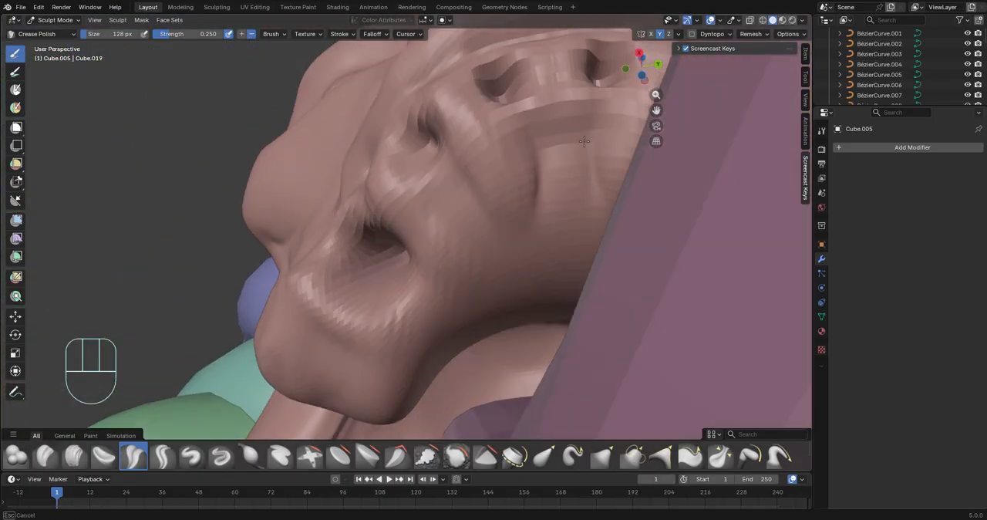
Crease the folds around the pits on the underside of the mouth and jaw
{"action": "middle_click_drag", "start_coordinate": [584, 140], "coordinate": [525, 236]}
{"action": "scroll", "coordinate": [438, 315], "scroll_direction": "up", "scroll_amount": 1}
{"action": "middle_click_drag", "start_coordinate": [438, 315], "coordinate": [451, 341]}
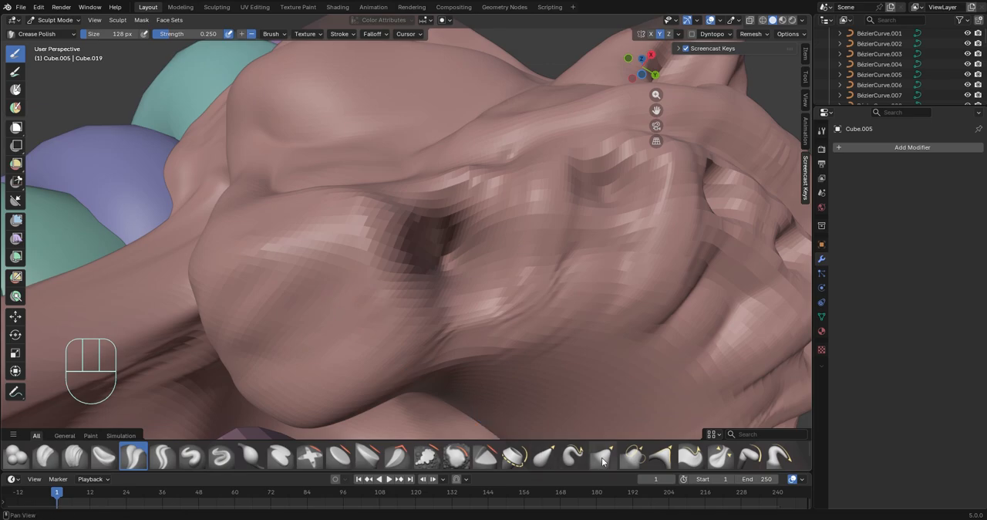
Switch back to the Elastic Grab brush and reshape the jaw corner and the lower cheek
{"action": "left_click", "coordinate": [544, 455]}
{"action": "scroll", "coordinate": [326, 324], "scroll_direction": "down", "scroll_amount": 2}
{"action": "middle_click_drag", "start_coordinate": [335, 314], "coordinate": [330, 258], "text": "ctrl"}
{"action": "left_click_drag", "start_coordinate": [299, 370], "coordinate": [298, 348]}
{"action": "mouse_move", "coordinate": [298, 348]}
{"action": "middle_mouse_down"}
{"action": "mouse_move", "coordinate": [372, 392]}
{"action": "mouse_move", "coordinate": [379, 232]}
{"action": "middle_mouse_up"}
{"action": "mouse_move", "coordinate": [379, 231]}
{"action": "middle_mouse_down", "text": "ctrl"}
{"action": "mouse_move", "coordinate": [385, 375]}
{"action": "mouse_move", "coordinate": [386, 276]}
{"action": "mouse_move", "coordinate": [299, 285]}
{"action": "mouse_move", "coordinate": [412, 351]}
{"action": "middle_mouse_up", "text": "ctrl"}
{"action": "middle_click_drag", "start_coordinate": [432, 400], "coordinate": [432, 246], "text": "ctrl"}
Arch the upper eyelid over the eyeball and adjust the brow ridge above it
{"action": "middle_click_drag", "start_coordinate": [324, 216], "coordinate": [381, 236]}
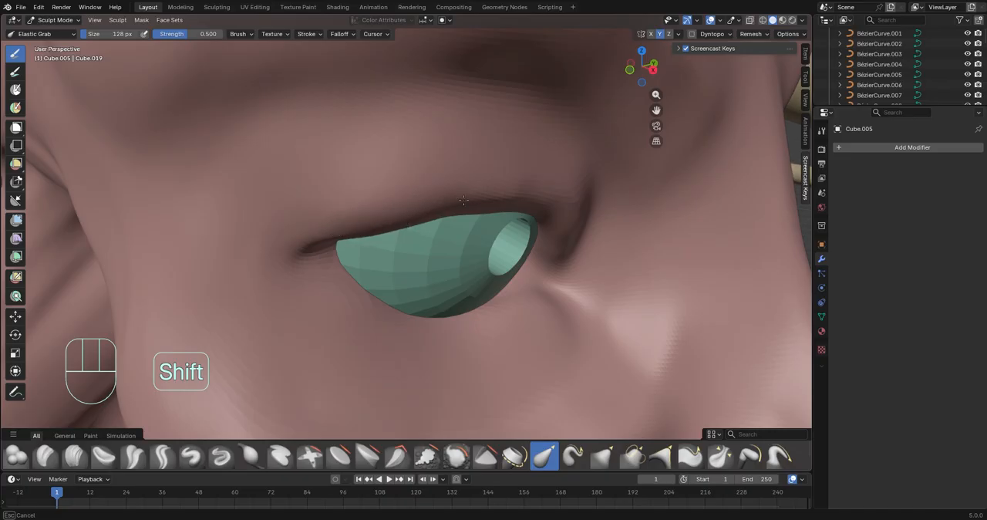
{"action": "middle_click_drag", "start_coordinate": [463, 200], "coordinate": [384, 192]}
{"action": "mouse_move", "coordinate": [378, 135]}
{"action": "middle_mouse_down"}
{"action": "mouse_move", "coordinate": [455, 108]}
{"action": "mouse_move", "coordinate": [374, 141]}
{"action": "middle_mouse_up"}
{"action": "middle_click_drag", "start_coordinate": [218, 124], "coordinate": [458, 148]}
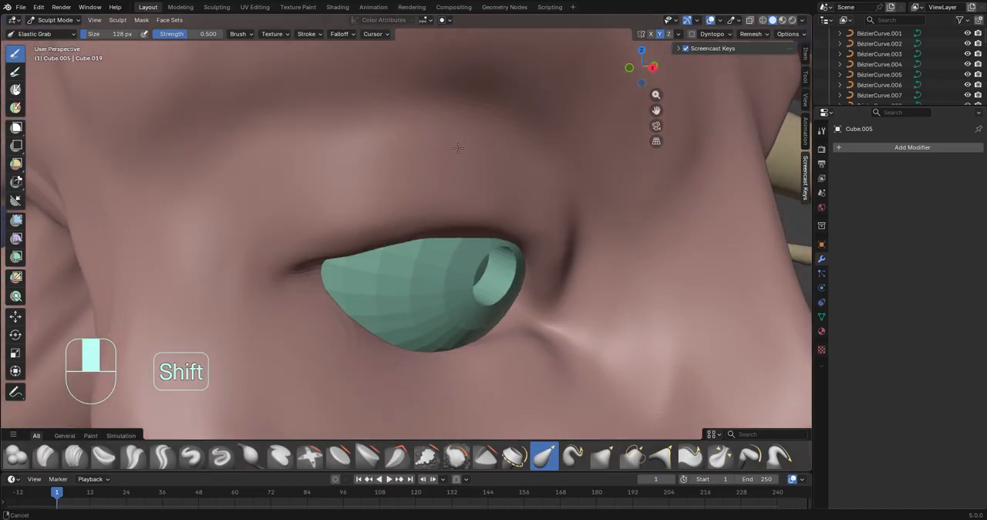
{"action": "middle_click_drag", "start_coordinate": [378, 139], "coordinate": [322, 86]}
{"action": "middle_click_drag", "start_coordinate": [154, 139], "coordinate": [216, 165]}
{"action": "middle_click_drag", "start_coordinate": [362, 131], "coordinate": [309, 118]}
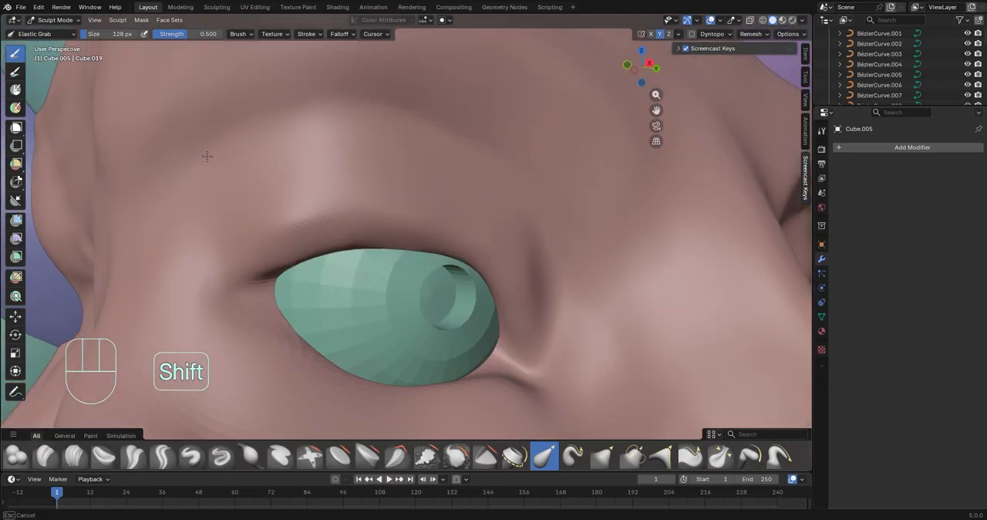
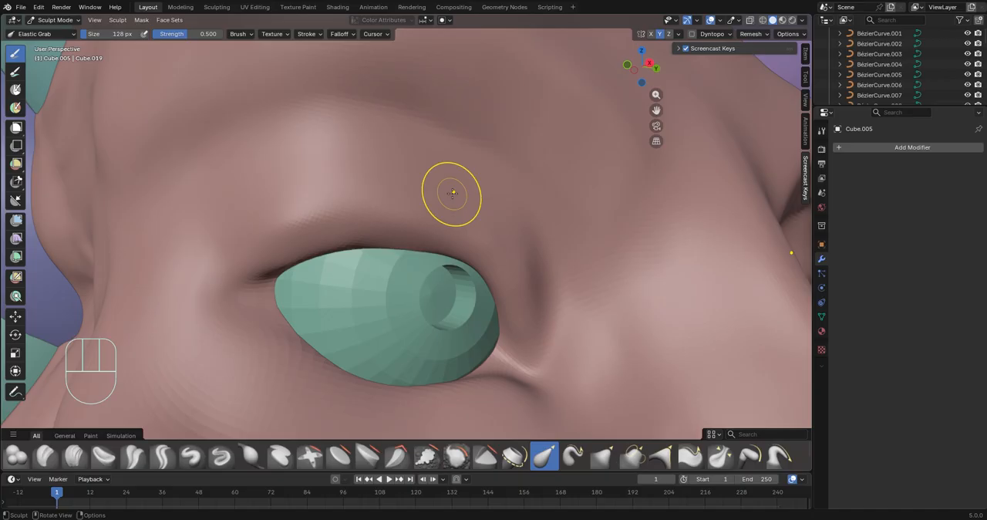
Pull the upper eyelid and brow into a smoother arch over the eyeball with the Elastic Grab brush
{"action": "middle_click_drag", "start_coordinate": [451, 194], "coordinate": [432, 240]}
{"action": "middle_click_drag", "start_coordinate": [524, 231], "coordinate": [419, 270]}
{"action": "mouse_move", "coordinate": [505, 326]}
{"action": "middle_mouse_down"}
{"action": "mouse_move", "coordinate": [369, 338]}
{"action": "mouse_move", "coordinate": [255, 385]}
{"action": "middle_mouse_up"}
Switch to the Crease Polish brush and sharpen the creases beneath the nose and along the cheek fold
{"action": "left_click", "coordinate": [133, 455]}
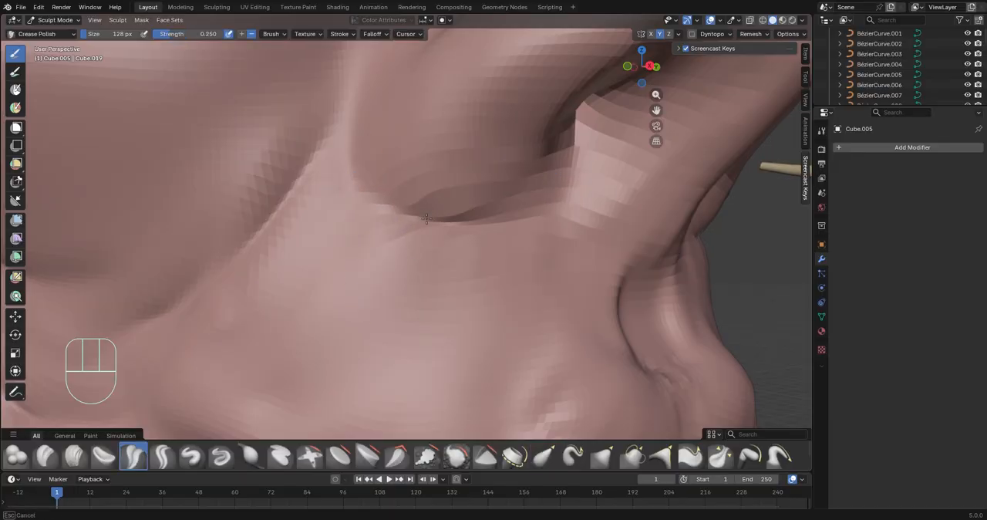
{"action": "mouse_move", "coordinate": [426, 219]}
{"action": "middle_mouse_down"}
{"action": "mouse_move", "coordinate": [401, 258]}
{"action": "mouse_move", "coordinate": [602, 241]}
{"action": "mouse_move", "coordinate": [505, 255]}
{"action": "mouse_move", "coordinate": [431, 220]}
{"action": "middle_mouse_up"}
{"action": "middle_click_drag", "start_coordinate": [432, 220], "coordinate": [428, 265], "text": "shift"}
{"action": "left_click_drag", "start_coordinate": [430, 189], "coordinate": [401, 313]}
{"action": "middle_click_drag", "start_coordinate": [436, 363], "coordinate": [435, 209]}
{"action": "left_click_drag", "start_coordinate": [435, 114], "coordinate": [390, 328]}
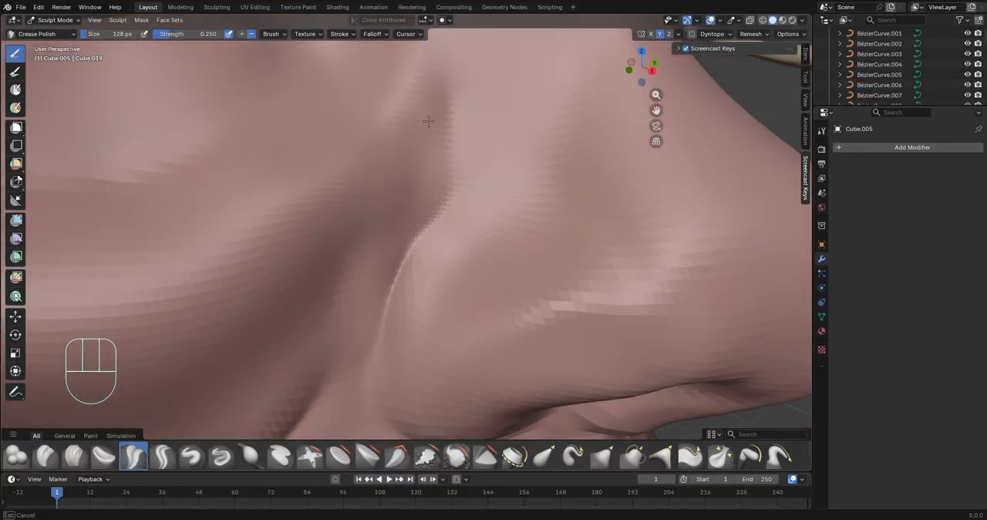
Define the nostril wing and the nose tip with Crease Polish strokes
{"action": "left_click_drag", "start_coordinate": [543, 191], "coordinate": [651, 289]}
{"action": "middle_click_drag", "start_coordinate": [517, 172], "coordinate": [505, 150]}
{"action": "left_click_drag", "start_coordinate": [505, 150], "coordinate": [656, 352]}
{"action": "middle_click_drag", "start_coordinate": [656, 353], "coordinate": [559, 161]}
{"action": "left_click_drag", "start_coordinate": [559, 161], "coordinate": [536, 236]}
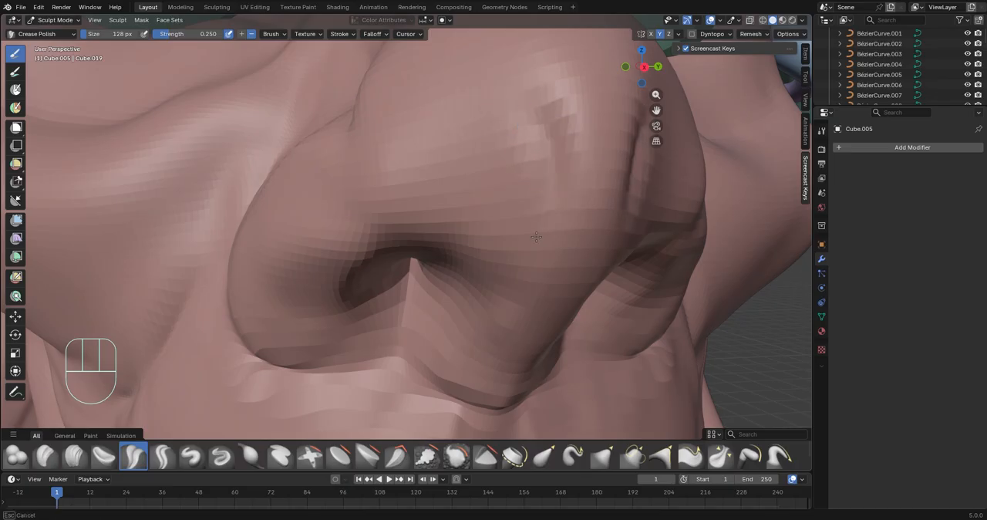
{"action": "left_click_drag", "start_coordinate": [502, 264], "coordinate": [491, 284]}
Refine the side of the nose, working from the nostril wing up to the bridge
{"action": "scroll", "coordinate": [490, 270], "scroll_direction": "down", "scroll_amount": 5}
{"action": "mouse_move", "coordinate": [478, 255]}
{"action": "middle_mouse_down"}
{"action": "mouse_move", "coordinate": [401, 258]}
{"action": "mouse_move", "coordinate": [324, 232]}
{"action": "mouse_move", "coordinate": [258, 239]}
{"action": "middle_mouse_up"}
{"action": "scroll", "coordinate": [309, 232], "scroll_direction": "up", "scroll_amount": 3}
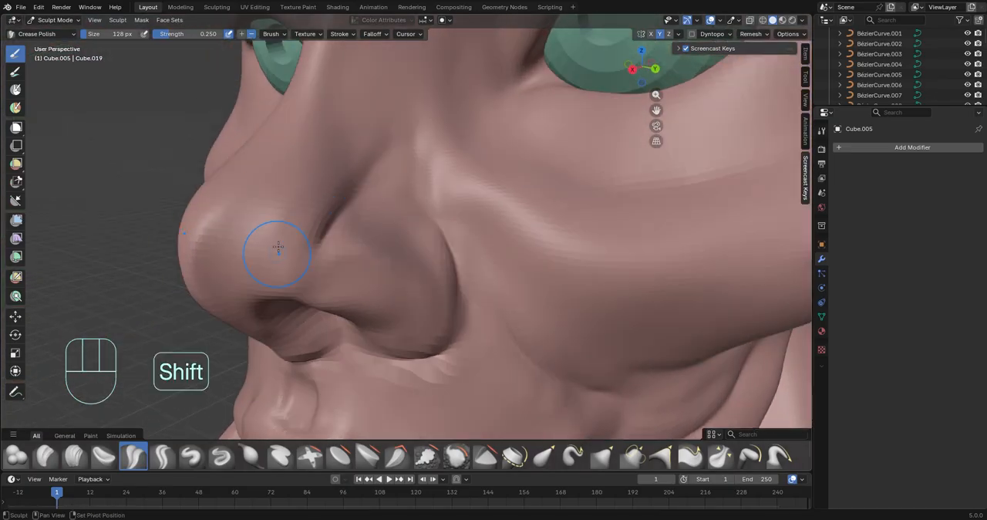
{"action": "left_click_drag", "start_coordinate": [277, 249], "coordinate": [255, 223], "text": "shift"}
{"action": "mouse_move", "coordinate": [262, 154]}
{"action": "middle_mouse_down"}
{"action": "mouse_move", "coordinate": [388, 232]}
{"action": "mouse_move", "coordinate": [289, 268]}
{"action": "middle_mouse_up"}
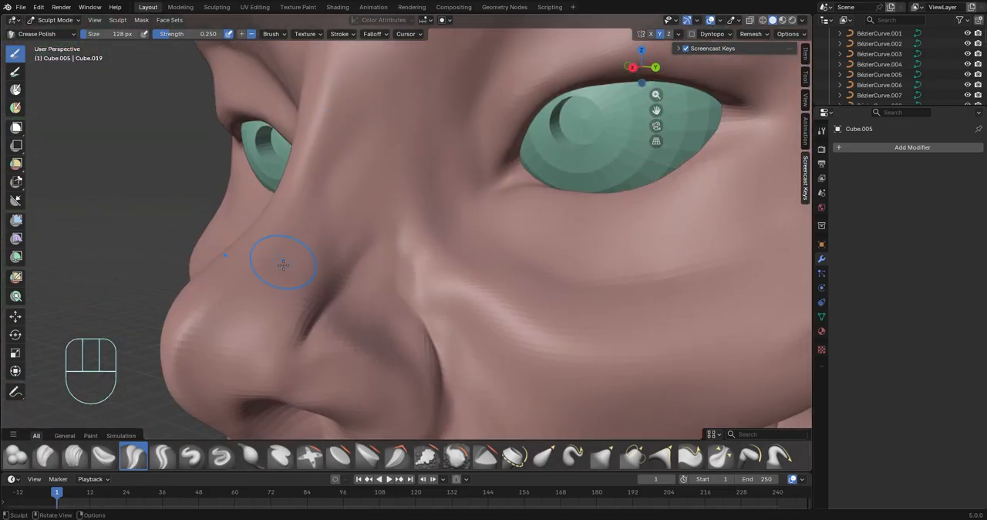
{"action": "middle_click_drag", "start_coordinate": [340, 192], "coordinate": [282, 288], "text": "shift"}
Carve the upper eyelid fold from the inner eye corner around the socket beneath the brow
{"action": "mouse_move", "coordinate": [432, 130]}
{"action": "left_mouse_down"}
{"action": "mouse_move", "coordinate": [421, 158]}
{"action": "mouse_move", "coordinate": [362, 208]}
{"action": "left_mouse_up"}
{"action": "left_click_drag", "start_coordinate": [370, 193], "coordinate": [420, 150], "text": "shift"}
{"action": "middle_click_drag", "start_coordinate": [386, 188], "coordinate": [366, 158]}
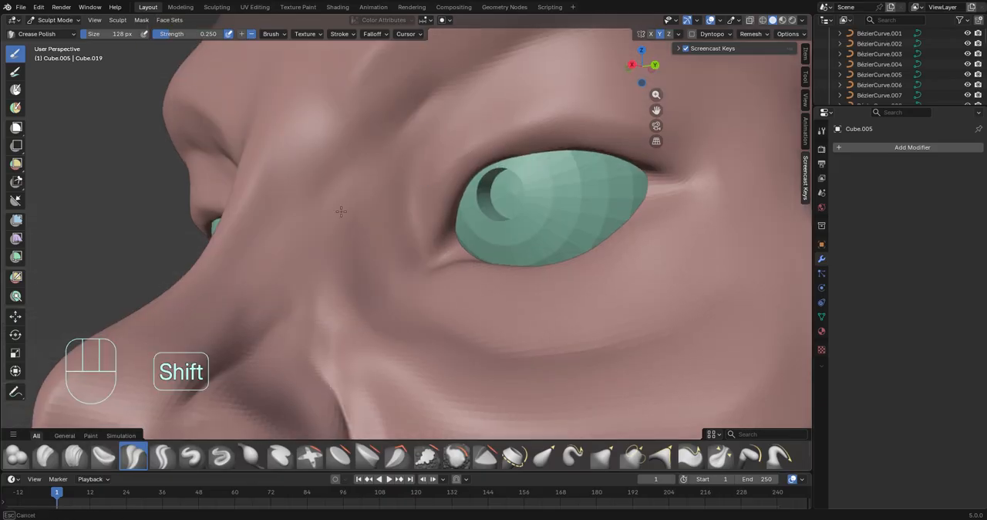
{"action": "left_click_drag", "start_coordinate": [421, 216], "coordinate": [462, 81]}
{"action": "mouse_move", "coordinate": [508, 77]}
{"action": "middle_mouse_down"}
{"action": "mouse_move", "coordinate": [440, 231]}
{"action": "mouse_move", "coordinate": [486, 178]}
{"action": "middle_mouse_up"}
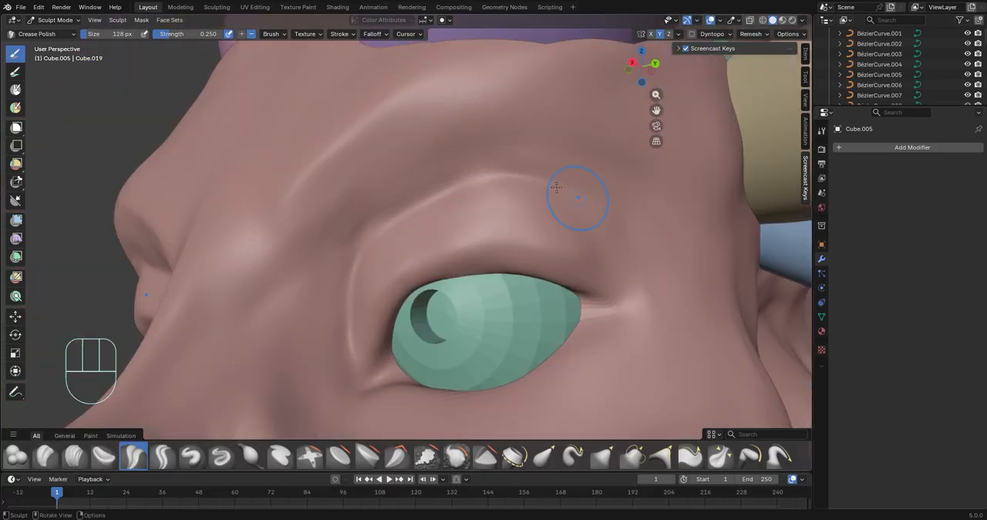
{"action": "left_click_drag", "start_coordinate": [548, 182], "coordinate": [367, 225]}
{"action": "middle_click_drag", "start_coordinate": [637, 287], "coordinate": [429, 212]}
Deepen the eyelid fold toward the outer corner, undo one stray stroke, and start a vertical frown crease beside the nose bridge
{"action": "mouse_move", "coordinate": [463, 324]}
{"action": "middle_mouse_down"}
{"action": "mouse_move", "coordinate": [632, 286]}
{"action": "mouse_move", "coordinate": [609, 270]}
{"action": "middle_mouse_up"}
{"action": "left_click_drag", "start_coordinate": [320, 292], "coordinate": [462, 157]}
{"action": "mouse_move", "coordinate": [333, 232]}
{"action": "left_mouse_down", "text": "shift"}
{"action": "mouse_move", "coordinate": [363, 179]}
{"action": "mouse_move", "coordinate": [492, 148]}
{"action": "left_mouse_up", "text": "shift"}
{"action": "key", "text": "ctrl+z"}
{"action": "middle_click_drag", "start_coordinate": [447, 137], "coordinate": [480, 134]}
{"action": "left_click_drag", "start_coordinate": [331, 185], "coordinate": [335, 126], "text": "ctrl"}
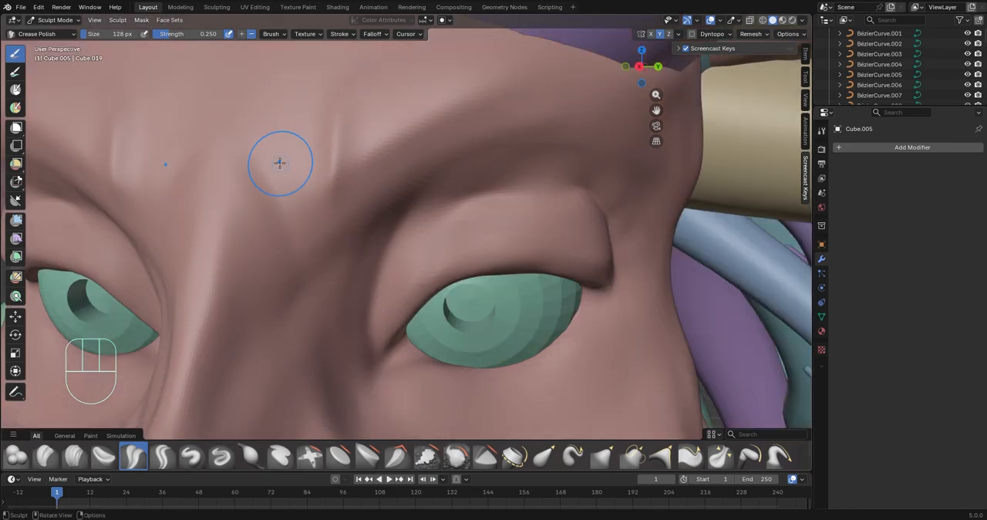
Sculpt frown lines between the brows and wrinkles running up across the forehead
{"action": "left_click_drag", "start_coordinate": [203, 180], "coordinate": [184, 230]}
{"action": "middle_click_drag", "start_coordinate": [290, 212], "coordinate": [456, 311]}
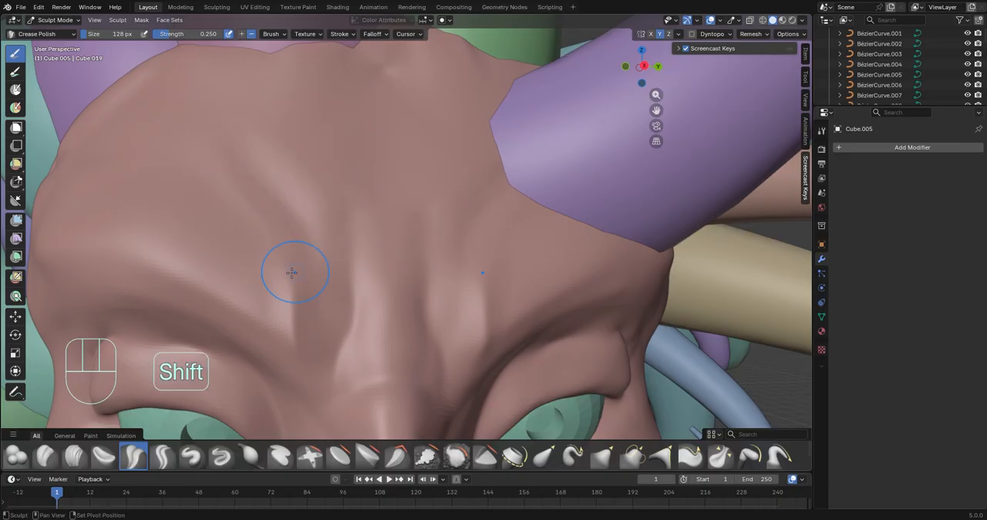
{"action": "left_click_drag", "start_coordinate": [292, 272], "coordinate": [226, 284], "text": "ctrl"}
{"action": "middle_click_drag", "start_coordinate": [163, 255], "coordinate": [308, 223]}
{"action": "middle_click_drag", "start_coordinate": [208, 216], "coordinate": [267, 202]}
{"action": "mouse_move", "coordinate": [266, 202]}
{"action": "left_mouse_down", "text": "ctrl"}
{"action": "mouse_move", "coordinate": [191, 265]}
{"action": "mouse_move", "coordinate": [167, 219]}
{"action": "left_mouse_up", "text": "ctrl"}
{"action": "middle_click_drag", "start_coordinate": [166, 219], "coordinate": [170, 277]}
{"action": "middle_click_drag", "start_coordinate": [220, 145], "coordinate": [270, 185]}
Carve a groove along the top of the forehead where the skin meets the tentacle bases
{"action": "left_click_drag", "start_coordinate": [231, 223], "coordinate": [410, 167]}
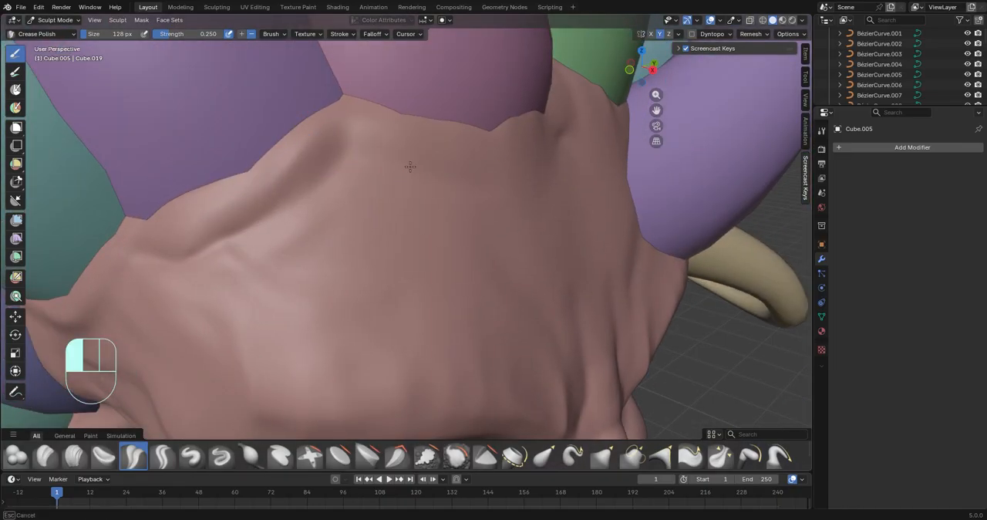
{"action": "middle_click_drag", "start_coordinate": [409, 168], "coordinate": [323, 181]}
{"action": "mouse_move", "coordinate": [433, 184]}
{"action": "left_mouse_down"}
{"action": "mouse_move", "coordinate": [532, 177]}
{"action": "mouse_move", "coordinate": [409, 179]}
{"action": "left_mouse_up"}
{"action": "middle_click_drag", "start_coordinate": [351, 183], "coordinate": [420, 188]}
{"action": "left_click_drag", "start_coordinate": [420, 189], "coordinate": [405, 190], "text": "shift"}
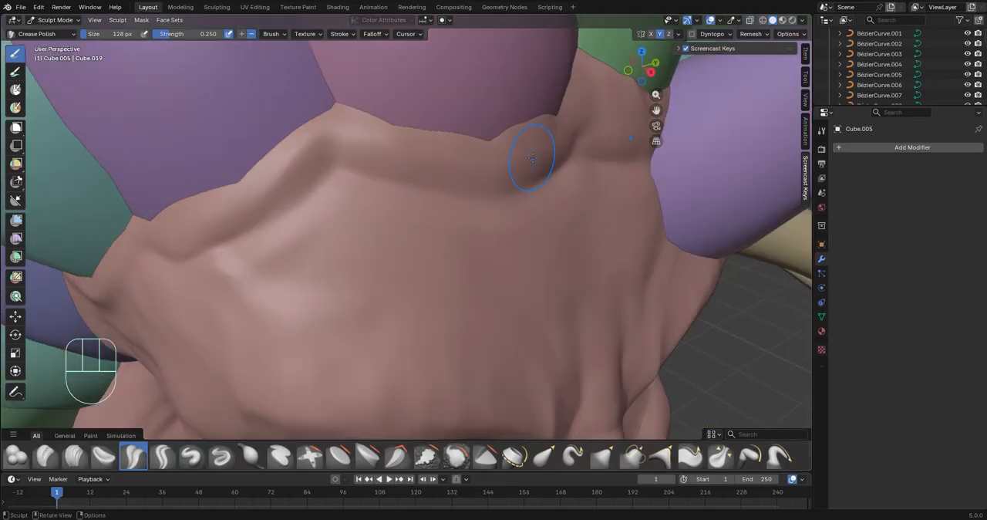
{"action": "left_click_drag", "start_coordinate": [532, 159], "coordinate": [305, 185]}
{"action": "mouse_move", "coordinate": [347, 103]}
{"action": "middle_mouse_down"}
{"action": "mouse_move", "coordinate": [218, 236]}
{"action": "mouse_move", "coordinate": [241, 206]}
{"action": "middle_mouse_up"}
{"action": "mouse_move", "coordinate": [232, 251]}
{"action": "middle_mouse_down"}
{"action": "mouse_move", "coordinate": [282, 278]}
{"action": "mouse_move", "coordinate": [366, 187]}
{"action": "mouse_move", "coordinate": [349, 170]}
{"action": "middle_mouse_up"}
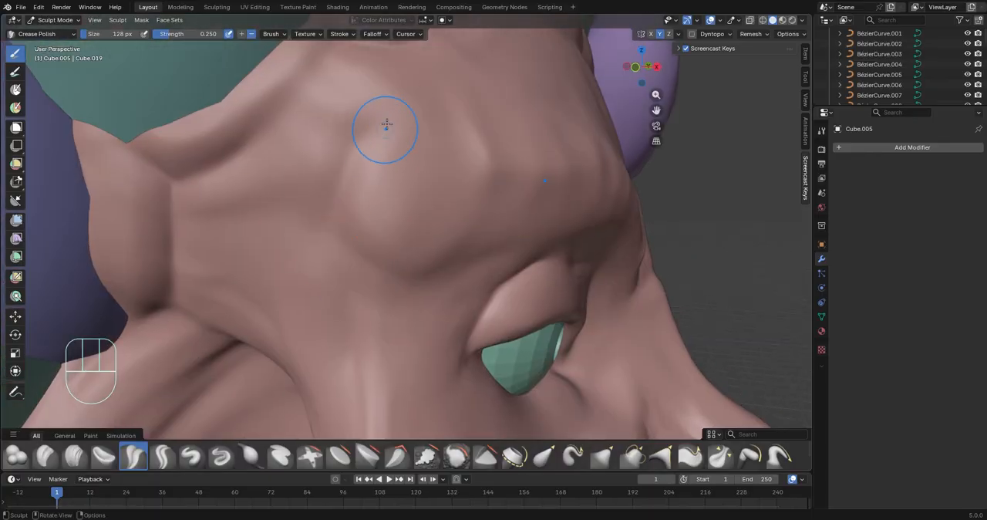
Define the temple and the outer brow ridge, following the form down toward the cheek
{"action": "left_click_drag", "start_coordinate": [381, 130], "coordinate": [358, 136], "text": "shift"}
{"action": "middle_click_drag", "start_coordinate": [428, 268], "coordinate": [420, 236]}
{"action": "scroll", "coordinate": [421, 235], "scroll_direction": "up", "scroll_amount": 2}
{"action": "left_click_drag", "start_coordinate": [303, 241], "coordinate": [377, 249]}
{"action": "mouse_move", "coordinate": [342, 282]}
{"action": "middle_mouse_down"}
{"action": "mouse_move", "coordinate": [288, 265]}
{"action": "mouse_move", "coordinate": [355, 253]}
{"action": "mouse_move", "coordinate": [357, 348]}
{"action": "middle_mouse_up"}
{"action": "mouse_move", "coordinate": [411, 385]}
{"action": "middle_mouse_down"}
{"action": "mouse_move", "coordinate": [374, 259]}
{"action": "mouse_move", "coordinate": [345, 279]}
{"action": "middle_mouse_up"}
{"action": "left_click_drag", "start_coordinate": [344, 279], "coordinate": [303, 281]}
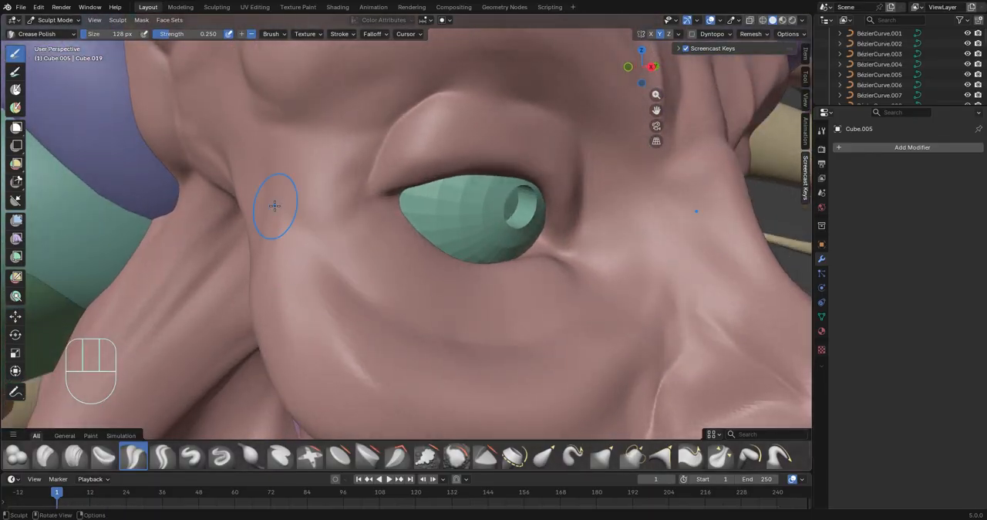
Shape the under-eye bag and crease the skin beside the inner eye corner
{"action": "middle_click_drag", "start_coordinate": [388, 315], "coordinate": [331, 307]}
{"action": "scroll", "coordinate": [328, 293], "scroll_direction": "up", "scroll_amount": 2}
{"action": "left_click_drag", "start_coordinate": [299, 232], "coordinate": [493, 276], "text": "ctrl"}
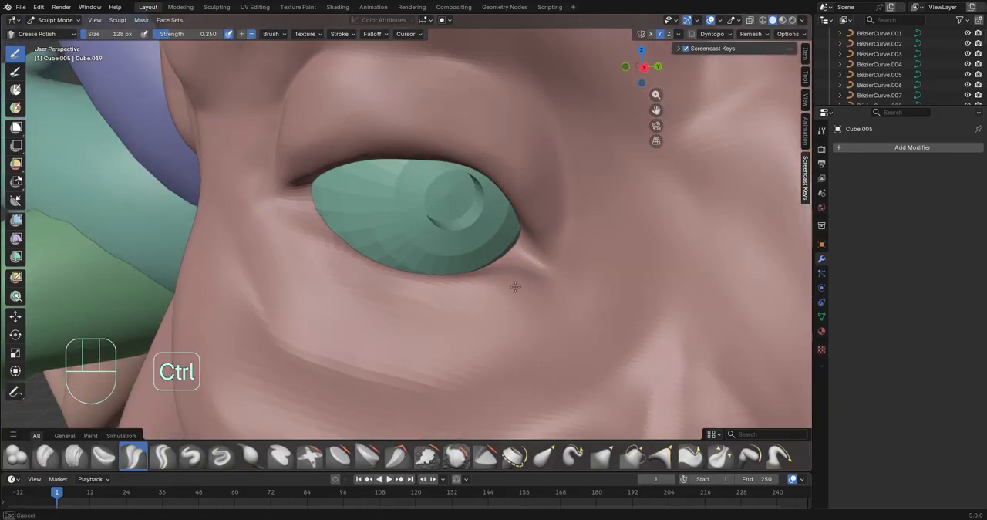
{"action": "mouse_move", "coordinate": [597, 301]}
{"action": "middle_mouse_down"}
{"action": "mouse_move", "coordinate": [613, 255]}
{"action": "mouse_move", "coordinate": [563, 216]}
{"action": "middle_mouse_up"}
{"action": "scroll", "coordinate": [571, 231], "scroll_direction": "down", "scroll_amount": 3}
{"action": "mouse_move", "coordinate": [563, 231]}
{"action": "middle_mouse_down", "text": "shift"}
{"action": "mouse_move", "coordinate": [540, 255]}
{"action": "mouse_move", "coordinate": [553, 282]}
{"action": "middle_mouse_up", "text": "shift"}
{"action": "scroll", "coordinate": [540, 262], "scroll_direction": "up", "scroll_amount": 3}
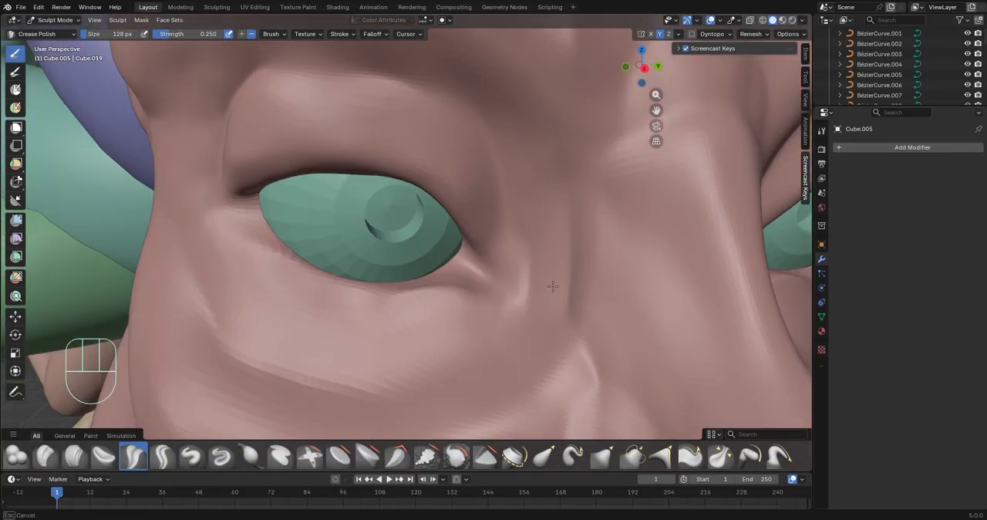
Refine the folds between the inner eye corner, the side of the nose and the upper cheek
{"action": "left_click_drag", "start_coordinate": [620, 335], "coordinate": [625, 363], "text": "shift"}
{"action": "scroll", "coordinate": [597, 302], "scroll_direction": "down", "scroll_amount": 3}
{"action": "middle_click_drag", "start_coordinate": [598, 304], "coordinate": [602, 381]}
{"action": "scroll", "coordinate": [601, 381], "scroll_direction": "up", "scroll_amount": 3}
{"action": "middle_click_drag", "start_coordinate": [586, 381], "coordinate": [614, 370], "text": "shift"}
{"action": "scroll", "coordinate": [609, 363], "scroll_direction": "down", "scroll_amount": 3}
{"action": "mouse_move", "coordinate": [567, 343]}
{"action": "middle_mouse_down"}
{"action": "mouse_move", "coordinate": [602, 347]}
{"action": "mouse_move", "coordinate": [573, 352]}
{"action": "mouse_move", "coordinate": [646, 395]}
{"action": "middle_mouse_up"}
{"action": "scroll", "coordinate": [601, 348], "scroll_direction": "up", "scroll_amount": 5}
{"action": "scroll", "coordinate": [683, 395], "scroll_direction": "down", "scroll_amount": 4}
{"action": "middle_click_drag", "start_coordinate": [617, 347], "coordinate": [420, 232]}
{"action": "mouse_move", "coordinate": [559, 323]}
{"action": "middle_mouse_down"}
{"action": "mouse_move", "coordinate": [319, 201]}
{"action": "mouse_move", "coordinate": [379, 293]}
{"action": "middle_mouse_up"}
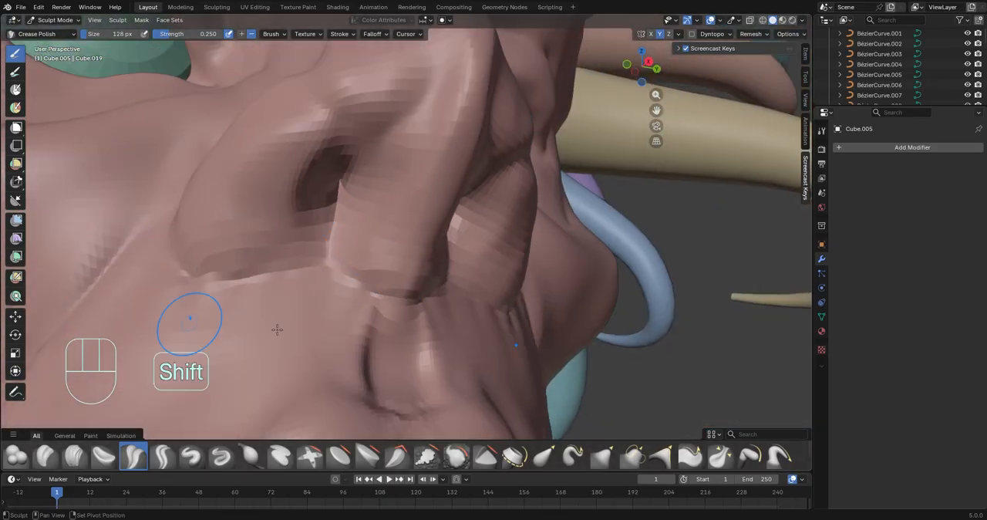
Sharpen the philtrum grooves and raise a crisp upper edge on the lip beneath the nose
{"action": "middle_click_drag", "start_coordinate": [277, 329], "coordinate": [339, 258], "text": "shift"}
{"action": "mouse_move", "coordinate": [339, 259]}
{"action": "middle_mouse_down"}
{"action": "mouse_move", "coordinate": [311, 295]}
{"action": "mouse_move", "coordinate": [386, 328]}
{"action": "middle_mouse_up"}
{"action": "scroll", "coordinate": [394, 324], "scroll_direction": "up", "scroll_amount": 2}
{"action": "left_click_drag", "start_coordinate": [412, 312], "coordinate": [424, 347], "text": "ctrl"}
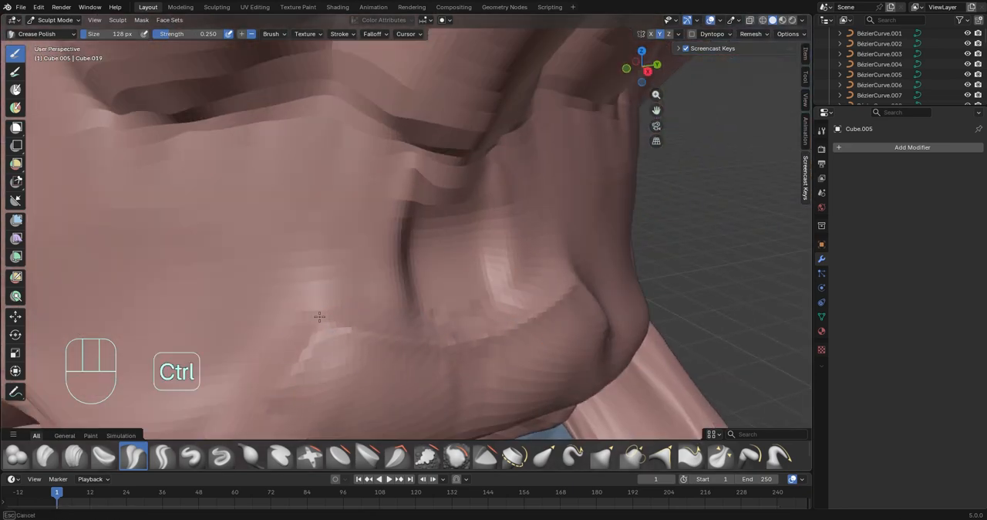
{"action": "middle_click_drag", "start_coordinate": [319, 316], "coordinate": [378, 266]}
{"action": "left_click_drag", "start_coordinate": [504, 305], "coordinate": [476, 332], "text": "ctrl"}
Extend the upper lip's edge from the philtrum toward the mouth corner and smooth the lip surface
{"action": "middle_click_drag", "start_coordinate": [462, 328], "coordinate": [454, 278]}
{"action": "left_click_drag", "start_coordinate": [510, 212], "coordinate": [463, 246], "text": "ctrl"}
{"action": "mouse_move", "coordinate": [362, 293]}
{"action": "middle_mouse_down"}
{"action": "mouse_move", "coordinate": [331, 266]}
{"action": "mouse_move", "coordinate": [283, 331]}
{"action": "mouse_move", "coordinate": [266, 335]}
{"action": "middle_mouse_up"}
{"action": "middle_click_drag", "start_coordinate": [333, 271], "coordinate": [320, 266]}
{"action": "left_click_drag", "start_coordinate": [363, 245], "coordinate": [382, 241], "text": "shift"}
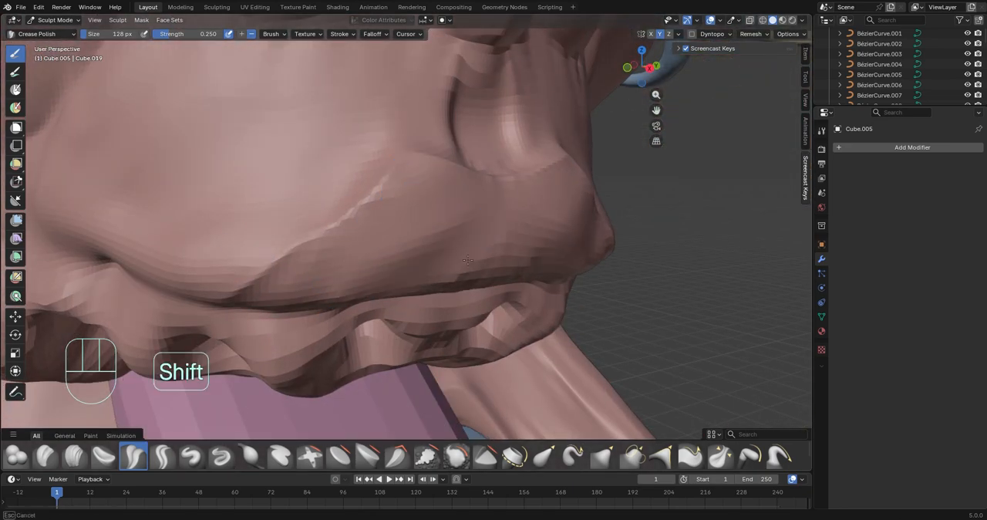
{"action": "middle_click_drag", "start_coordinate": [487, 210], "coordinate": [243, 268]}
{"action": "left_click_drag", "start_coordinate": [341, 207], "coordinate": [231, 283]}
{"action": "middle_click_drag", "start_coordinate": [247, 208], "coordinate": [346, 174]}
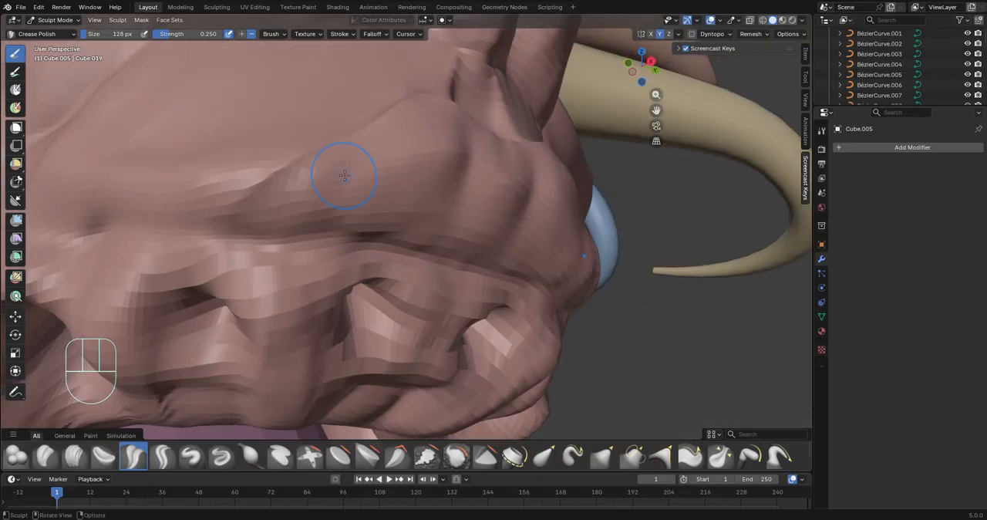
Crease the line between the lips and the fold at the mouth corner
{"action": "left_click_drag", "start_coordinate": [222, 233], "coordinate": [154, 223]}
{"action": "middle_click_drag", "start_coordinate": [324, 247], "coordinate": [447, 254]}
{"action": "left_click_drag", "start_coordinate": [478, 272], "coordinate": [553, 290]}
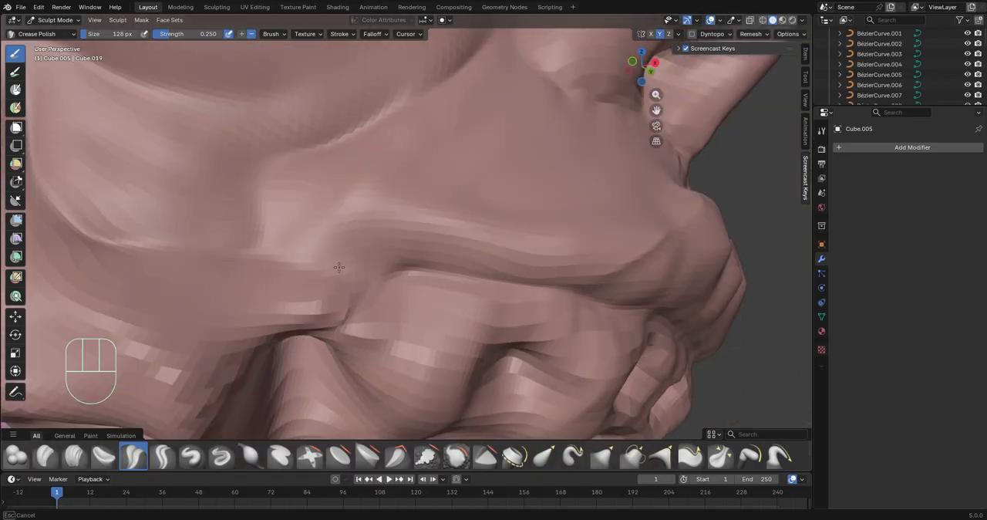
{"action": "middle_click_drag", "start_coordinate": [339, 267], "coordinate": [343, 295]}
{"action": "left_click_drag", "start_coordinate": [243, 324], "coordinate": [302, 340], "text": "shift"}
{"action": "mouse_move", "coordinate": [301, 339]}
{"action": "middle_mouse_down"}
{"action": "mouse_move", "coordinate": [331, 275]}
{"action": "mouse_move", "coordinate": [406, 345]}
{"action": "mouse_move", "coordinate": [379, 254]}
{"action": "mouse_move", "coordinate": [447, 261]}
{"action": "middle_mouse_up"}
Add curved wrinkles beneath the lower eyelid from the outer to the inner eye corner
{"action": "scroll", "coordinate": [319, 237], "scroll_direction": "down", "scroll_amount": 8}
{"action": "mouse_move", "coordinate": [340, 243]}
{"action": "middle_mouse_down"}
{"action": "mouse_move", "coordinate": [454, 285]}
{"action": "mouse_move", "coordinate": [458, 316]}
{"action": "mouse_move", "coordinate": [491, 326]}
{"action": "mouse_move", "coordinate": [454, 323]}
{"action": "middle_mouse_up"}
{"action": "scroll", "coordinate": [457, 287], "scroll_direction": "down", "scroll_amount": 5}
{"action": "scroll", "coordinate": [492, 326], "scroll_direction": "up", "scroll_amount": 1}
{"action": "middle_click_drag", "start_coordinate": [453, 323], "coordinate": [514, 371], "text": "shift"}
{"action": "scroll", "coordinate": [513, 370], "scroll_direction": "up", "scroll_amount": 8}
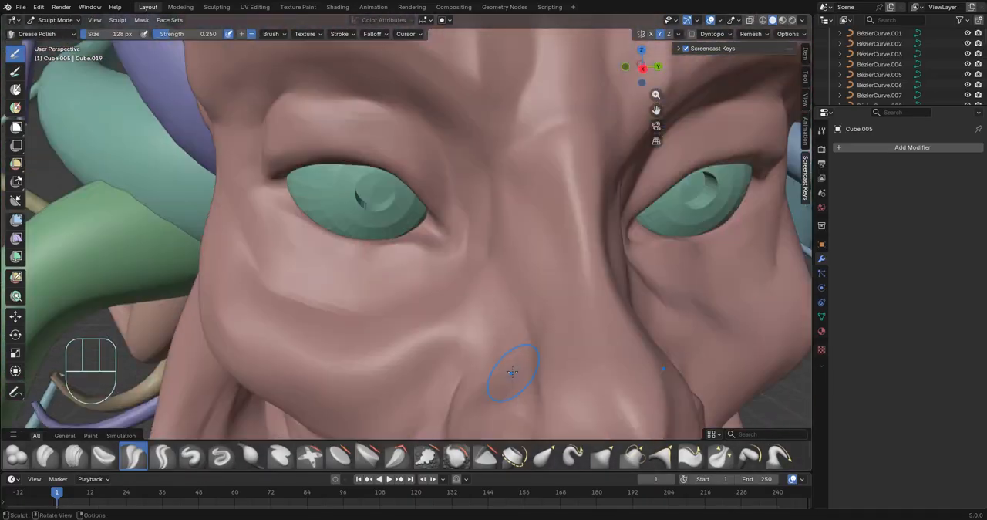
{"action": "scroll", "coordinate": [394, 255], "scroll_direction": "up", "scroll_amount": 4}
{"action": "middle_click_drag", "start_coordinate": [330, 255], "coordinate": [449, 293]}
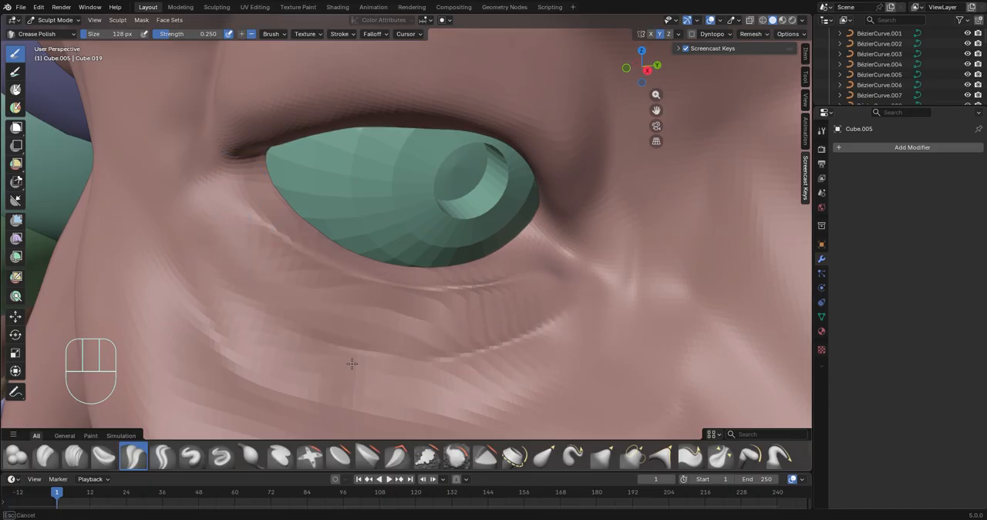
{"action": "scroll", "coordinate": [351, 363], "scroll_direction": "down", "scroll_amount": 4}
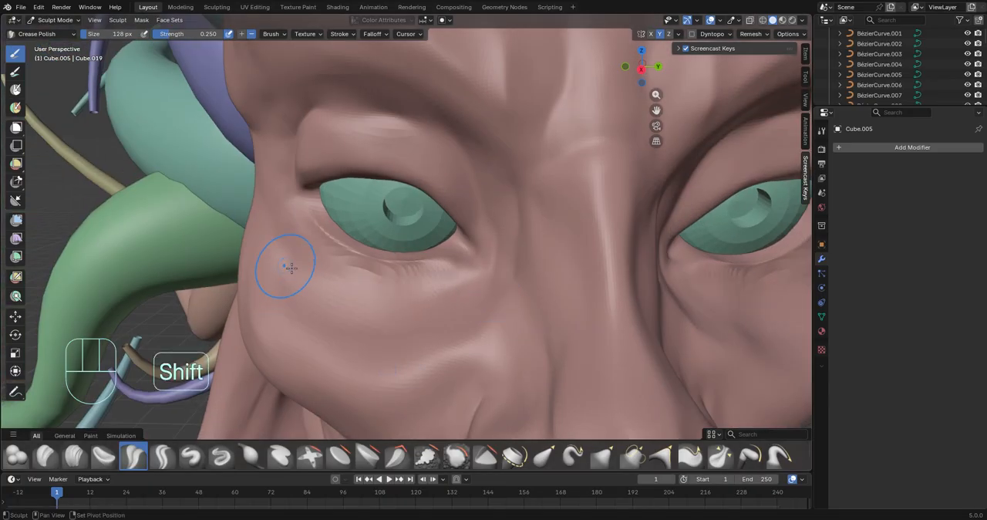
{"action": "left_click_drag", "start_coordinate": [322, 238], "coordinate": [440, 269], "text": "shift"}
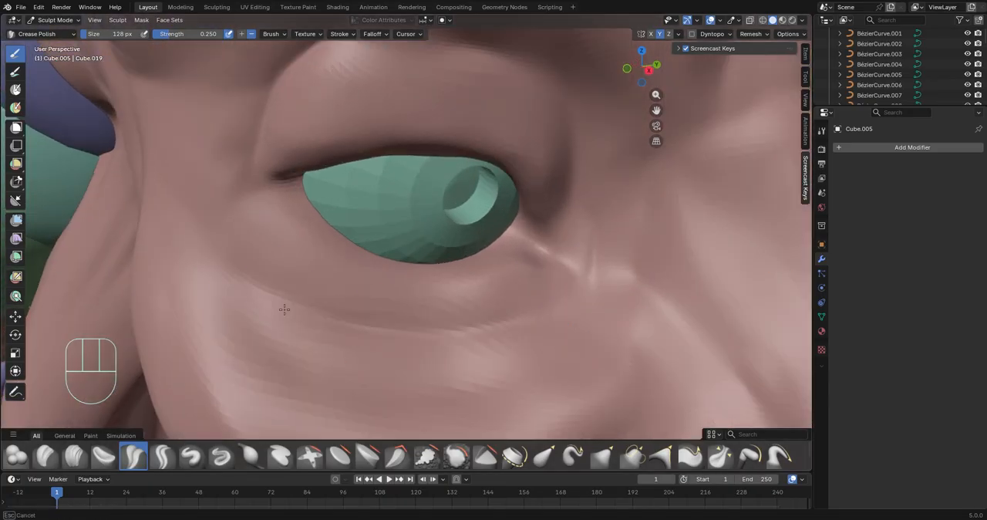
{"action": "left_click_drag", "start_coordinate": [284, 310], "coordinate": [539, 319]}
{"action": "middle_click_drag", "start_coordinate": [595, 319], "coordinate": [467, 340]}
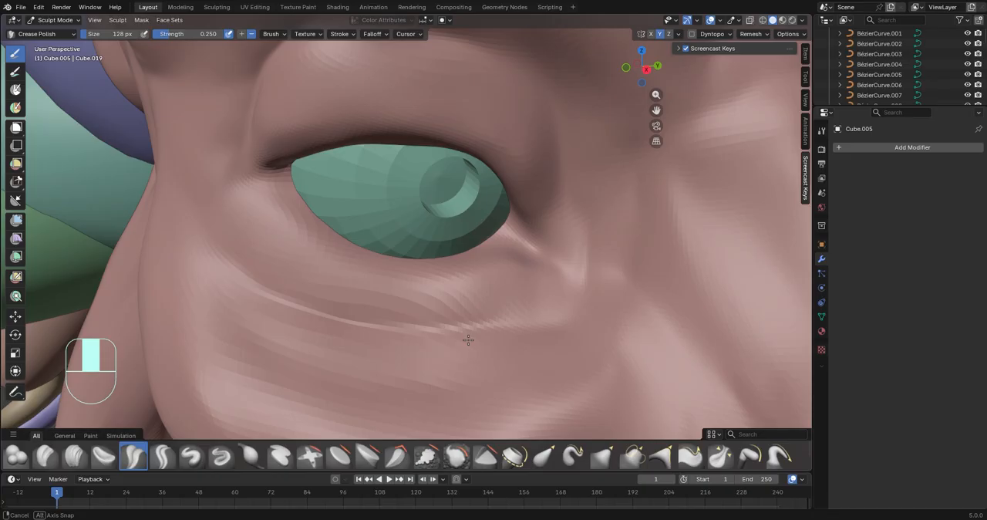
Sharpen the lower eyelid rim against the eyeball using the Crease Sharp brush, and undo the last stroke at the outer corner
{"action": "scroll", "coordinate": [320, 198], "scroll_direction": "up", "scroll_amount": 4}
{"action": "left_click_drag", "start_coordinate": [296, 161], "coordinate": [182, 192]}
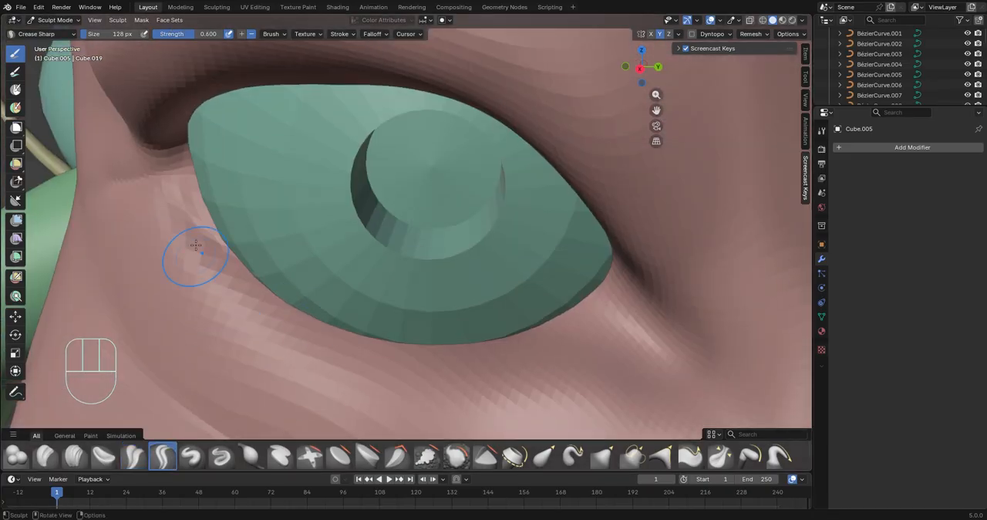
{"action": "mouse_move", "coordinate": [193, 260]}
{"action": "left_mouse_down"}
{"action": "mouse_move", "coordinate": [374, 353]}
{"action": "mouse_move", "coordinate": [598, 321]}
{"action": "left_mouse_up"}
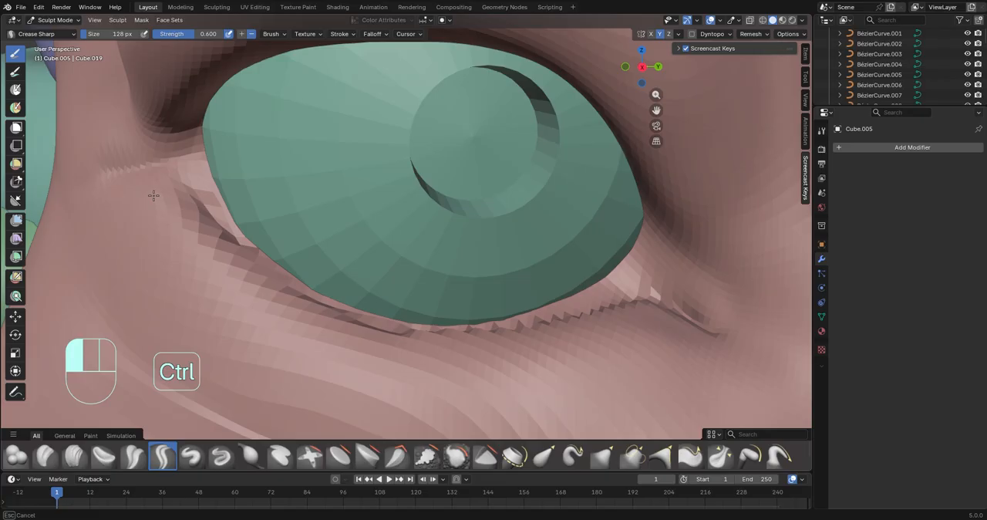
{"action": "left_click_drag", "start_coordinate": [154, 195], "coordinate": [609, 343], "text": "ctrl"}
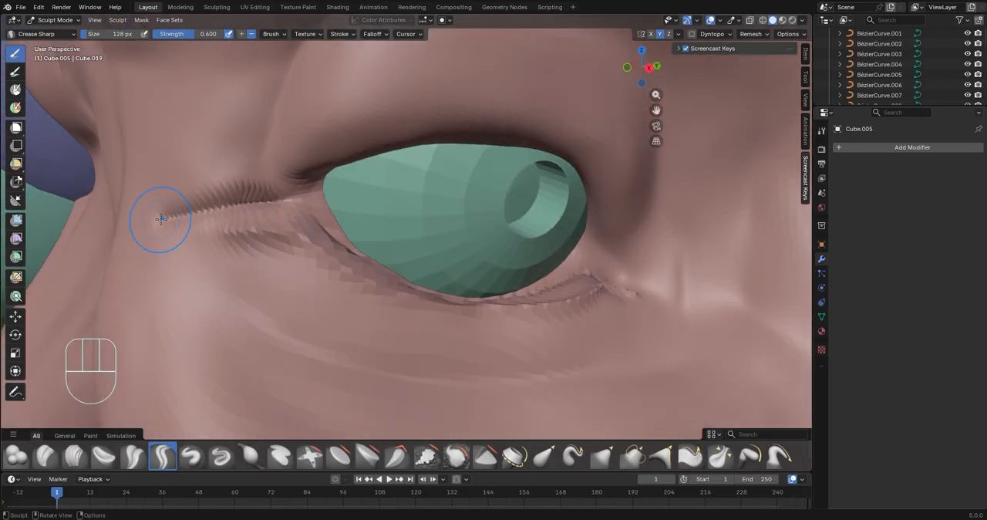
{"action": "key", "text": "ctrl+z"}
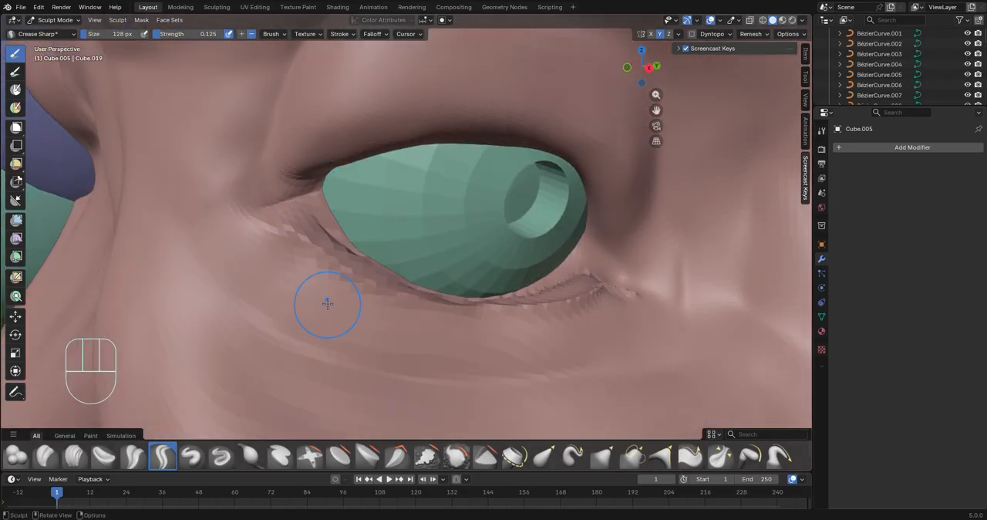
With Crease Sharp strength at 0.125, isolate the head mesh in local view and focus on the upper eyelid's inner rim
{"action": "middle_click_drag", "start_coordinate": [324, 297], "coordinate": [301, 182]}
{"action": "middle_click_drag", "start_coordinate": [463, 202], "coordinate": [470, 378], "text": "shift"}
{"action": "scroll", "coordinate": [386, 354], "scroll_direction": "up", "scroll_amount": 5}
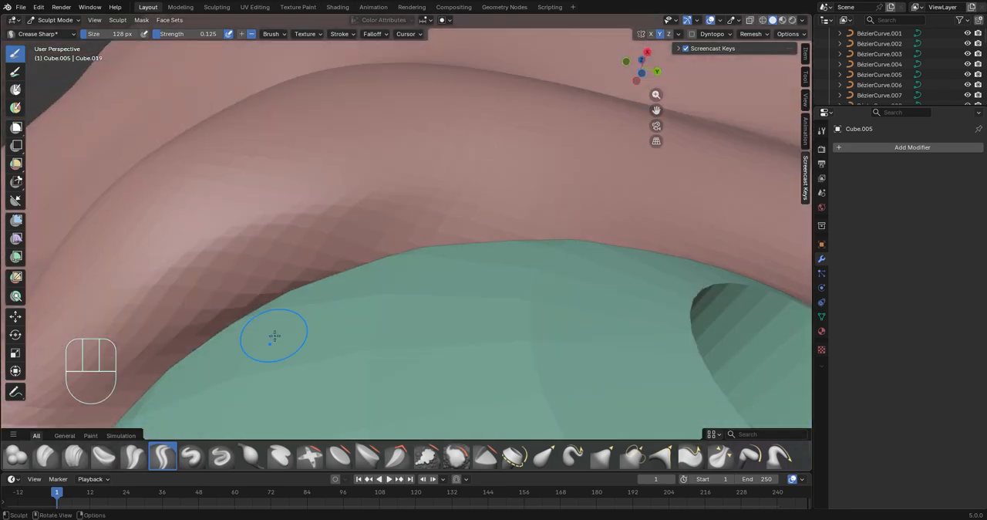
{"action": "key", "text": "slash"}
{"action": "middle_click_drag", "start_coordinate": [363, 297], "coordinate": [394, 232]}
{"action": "scroll", "coordinate": [393, 231], "scroll_direction": "up", "scroll_amount": 6}
{"action": "mouse_move", "coordinate": [397, 246]}
{"action": "middle_mouse_down", "text": "shift"}
{"action": "mouse_move", "coordinate": [405, 342]}
{"action": "mouse_move", "coordinate": [347, 247]}
{"action": "middle_mouse_up", "text": "shift"}
{"action": "scroll", "coordinate": [405, 343], "scroll_direction": "up", "scroll_amount": 5}
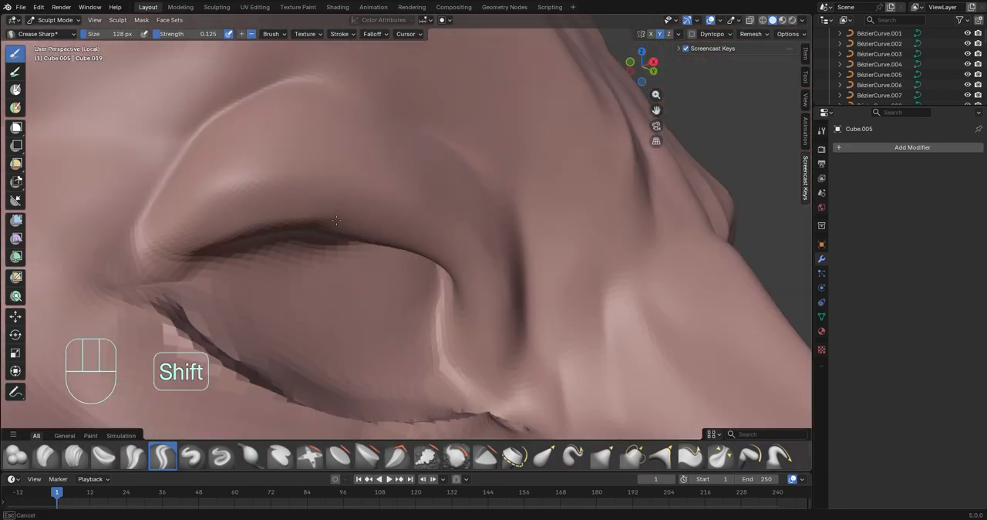
Smooth and deepen the underside of the upper eyelid rim, finishing with the Crease Polish brush
{"action": "mouse_move", "coordinate": [331, 208]}
{"action": "middle_mouse_down", "text": "shift"}
{"action": "mouse_move", "coordinate": [386, 324]}
{"action": "mouse_move", "coordinate": [379, 296]}
{"action": "mouse_move", "coordinate": [277, 246]}
{"action": "middle_mouse_up", "text": "shift"}
{"action": "scroll", "coordinate": [386, 324], "scroll_direction": "up", "scroll_amount": 6}
{"action": "scroll", "coordinate": [276, 246], "scroll_direction": "down", "scroll_amount": 3}
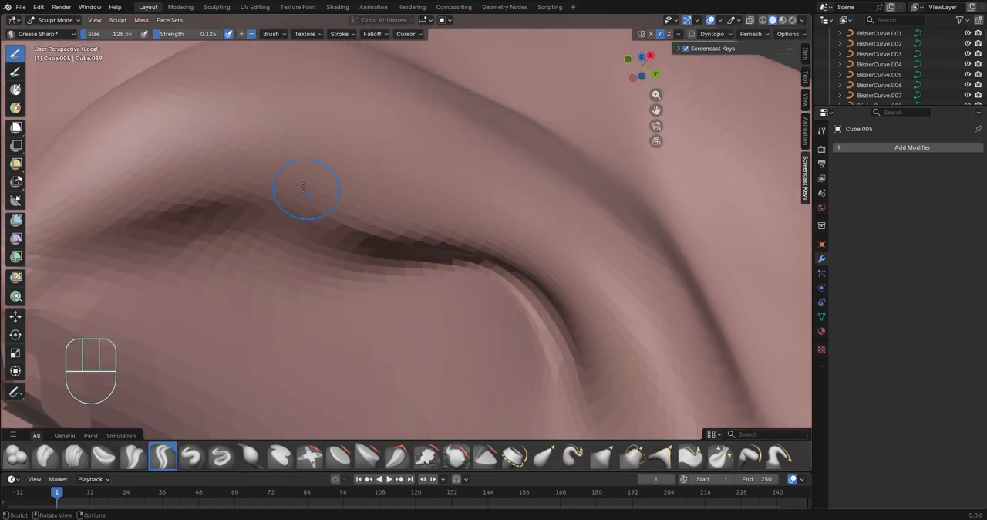
{"action": "left_click_drag", "start_coordinate": [490, 222], "coordinate": [96, 179], "text": "ctrl"}
{"action": "mouse_move", "coordinate": [388, 194]}
{"action": "left_mouse_down", "text": "shift"}
{"action": "mouse_move", "coordinate": [437, 255]}
{"action": "mouse_move", "coordinate": [409, 225]}
{"action": "left_mouse_up", "text": "shift"}
{"action": "mouse_move", "coordinate": [308, 232]}
{"action": "middle_mouse_down", "text": "shift"}
{"action": "mouse_move", "coordinate": [518, 291]}
{"action": "mouse_move", "coordinate": [462, 324]}
{"action": "mouse_move", "coordinate": [476, 326]}
{"action": "middle_mouse_up", "text": "shift"}
{"action": "scroll", "coordinate": [477, 326], "scroll_direction": "down", "scroll_amount": 2}
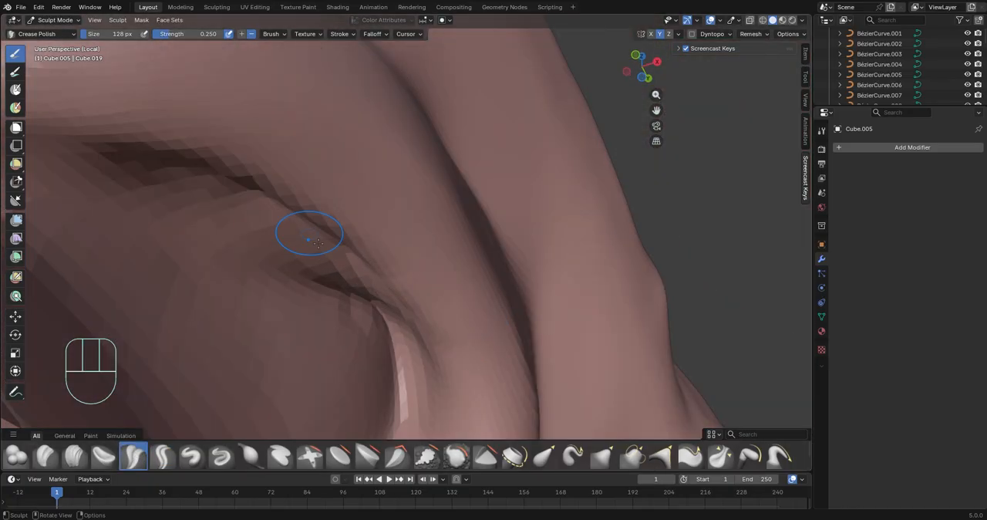
{"action": "scroll", "coordinate": [297, 227], "scroll_direction": "down", "scroll_amount": 6}
{"action": "mouse_move", "coordinate": [262, 352]}
{"action": "middle_mouse_down", "text": "shift"}
{"action": "mouse_move", "coordinate": [461, 196]}
{"action": "mouse_move", "coordinate": [447, 270]}
{"action": "mouse_move", "coordinate": [432, 161]}
{"action": "mouse_move", "coordinate": [396, 215]}
{"action": "middle_mouse_up", "text": "shift"}
Clean up the lower eyelid rim and define the fold below it with Crease Polish strokes
{"action": "scroll", "coordinate": [432, 161], "scroll_direction": "up", "scroll_amount": 4}
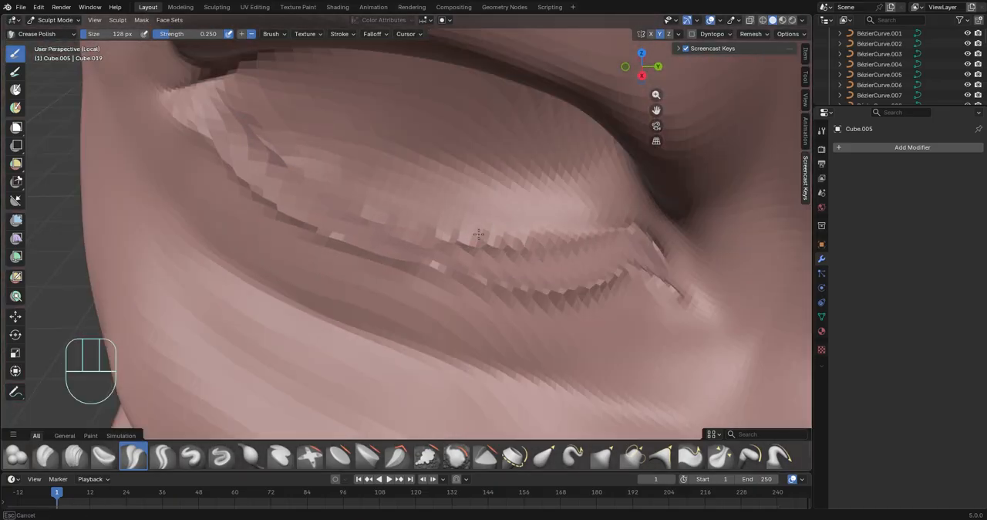
{"action": "left_click_drag", "start_coordinate": [591, 254], "coordinate": [617, 252]}
{"action": "scroll", "coordinate": [602, 253], "scroll_direction": "down", "scroll_amount": 6}
{"action": "mouse_move", "coordinate": [571, 262]}
{"action": "middle_mouse_down"}
{"action": "mouse_move", "coordinate": [609, 192]}
{"action": "mouse_move", "coordinate": [399, 310]}
{"action": "mouse_move", "coordinate": [370, 271]}
{"action": "mouse_move", "coordinate": [379, 262]}
{"action": "middle_mouse_up"}
{"action": "scroll", "coordinate": [399, 311], "scroll_direction": "up", "scroll_amount": 4}
{"action": "left_click_drag", "start_coordinate": [382, 273], "coordinate": [422, 271]}
{"action": "left_click_drag", "start_coordinate": [319, 303], "coordinate": [418, 409]}
{"action": "mouse_move", "coordinate": [418, 397]}
{"action": "middle_mouse_down", "text": "shift"}
{"action": "mouse_move", "coordinate": [313, 311]}
{"action": "mouse_move", "coordinate": [351, 301]}
{"action": "middle_mouse_up", "text": "shift"}
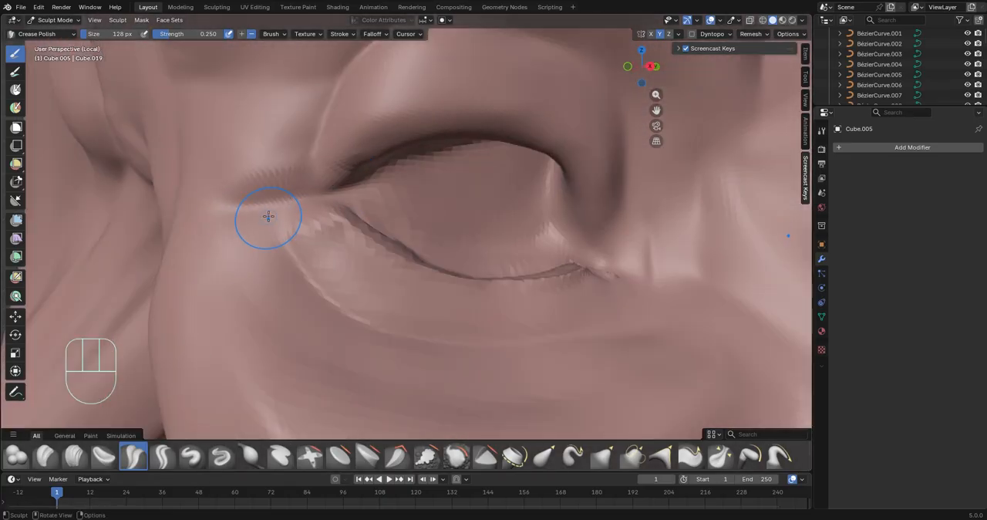
Crease the outer eye corner and blend its rough wrinkles into the surrounding skin
{"action": "middle_click_drag", "start_coordinate": [268, 217], "coordinate": [308, 223]}
{"action": "middle_click_drag", "start_coordinate": [308, 223], "coordinate": [216, 247], "text": "shift"}
{"action": "scroll", "coordinate": [216, 247], "scroll_direction": "down", "scroll_amount": 2}
{"action": "middle_click_drag", "start_coordinate": [331, 258], "coordinate": [291, 267]}
{"action": "scroll", "coordinate": [384, 183], "scroll_direction": "up", "scroll_amount": 1}
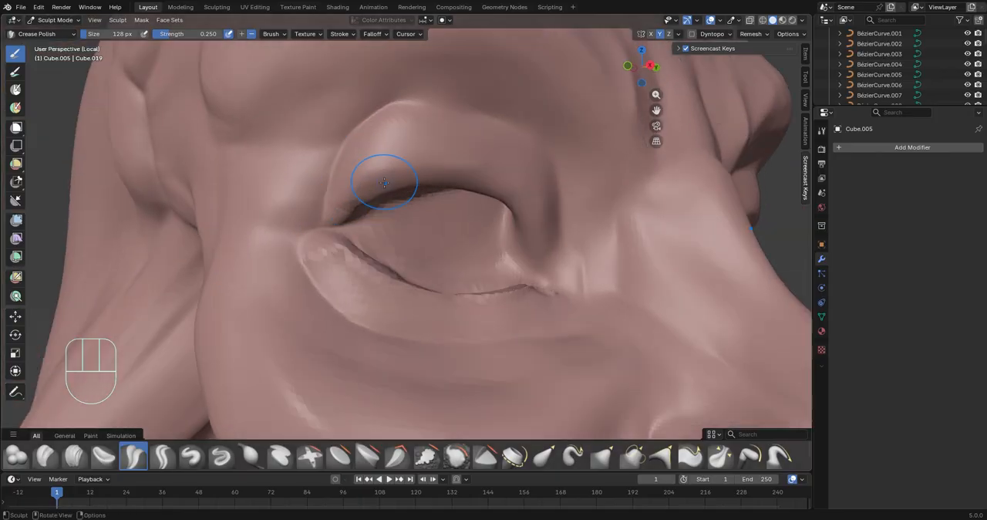
Sharpen the upper eyelid fold and the inner eye corner with Crease Polish strokes
{"action": "middle_click_drag", "start_coordinate": [384, 182], "coordinate": [514, 216], "text": "ctrl"}
{"action": "middle_click_drag", "start_coordinate": [519, 255], "coordinate": [436, 285], "text": "ctrl"}
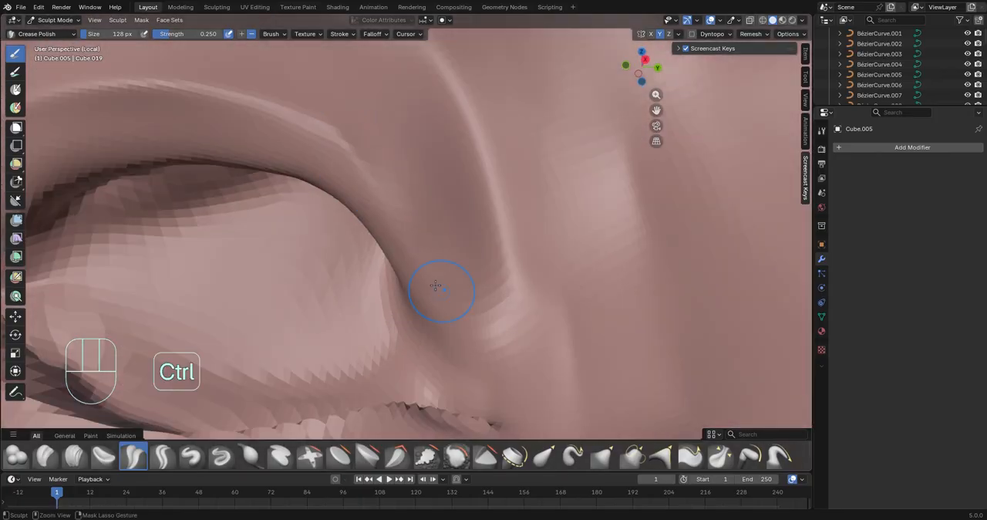
{"action": "left_click_drag", "start_coordinate": [455, 321], "coordinate": [489, 355], "text": "ctrl"}
{"action": "mouse_move", "coordinate": [490, 354]}
{"action": "middle_mouse_down", "text": "ctrl"}
{"action": "mouse_move", "coordinate": [524, 401]}
{"action": "mouse_move", "coordinate": [432, 363]}
{"action": "middle_mouse_up", "text": "ctrl"}
{"action": "left_click_drag", "start_coordinate": [269, 283], "coordinate": [213, 269], "text": "ctrl"}
{"action": "mouse_move", "coordinate": [324, 277]}
{"action": "middle_mouse_down"}
{"action": "mouse_move", "coordinate": [432, 308]}
{"action": "mouse_move", "coordinate": [478, 293]}
{"action": "middle_mouse_up"}
{"action": "left_click_drag", "start_coordinate": [299, 329], "coordinate": [349, 269], "text": "ctrl"}
{"action": "mouse_move", "coordinate": [350, 269]}
{"action": "middle_mouse_down", "text": "ctrl"}
{"action": "mouse_move", "coordinate": [535, 252]}
{"action": "mouse_move", "coordinate": [426, 361]}
{"action": "mouse_move", "coordinate": [493, 308]}
{"action": "middle_mouse_up", "text": "ctrl"}
Leave local view and refine the folds between the inner eye corner and the nose bridge with Crease Polish
{"action": "key", "text": "slash"}
{"action": "mouse_move", "coordinate": [569, 258]}
{"action": "left_mouse_down"}
{"action": "mouse_move", "coordinate": [558, 283]}
{"action": "mouse_move", "coordinate": [563, 239]}
{"action": "left_mouse_up"}
{"action": "middle_click_drag", "start_coordinate": [567, 254], "coordinate": [636, 283]}
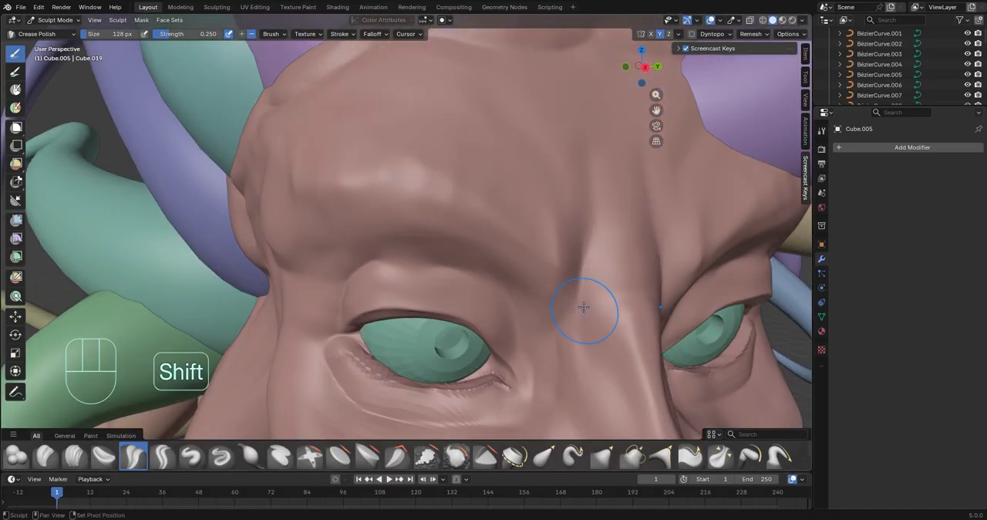
{"action": "mouse_move", "coordinate": [584, 306]}
{"action": "left_mouse_down", "text": "shift"}
{"action": "mouse_move", "coordinate": [591, 225]}
{"action": "mouse_move", "coordinate": [586, 293]}
{"action": "left_mouse_up", "text": "shift"}
{"action": "mouse_move", "coordinate": [586, 293]}
{"action": "middle_mouse_down"}
{"action": "mouse_move", "coordinate": [578, 297]}
{"action": "mouse_move", "coordinate": [567, 262]}
{"action": "middle_mouse_up"}
{"action": "middle_click_drag", "start_coordinate": [567, 262], "coordinate": [566, 223], "text": "ctrl"}
{"action": "middle_click_drag", "start_coordinate": [502, 263], "coordinate": [532, 254]}
{"action": "left_click_drag", "start_coordinate": [531, 253], "coordinate": [559, 287]}
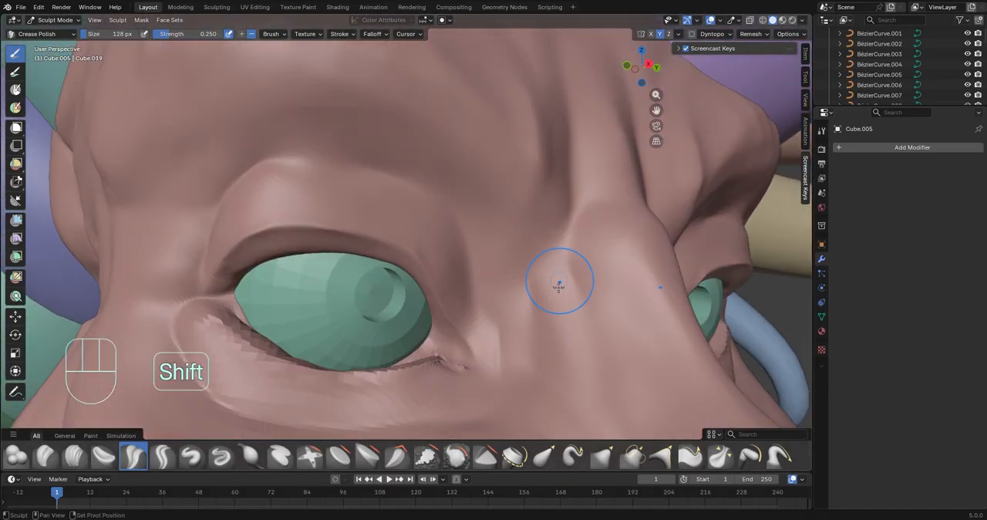
Crease and blend the frown folds at the inner brow and down beside the nose bridge
{"action": "middle_click_drag", "start_coordinate": [577, 210], "coordinate": [551, 214]}
{"action": "left_click_drag", "start_coordinate": [637, 232], "coordinate": [567, 229]}
{"action": "left_click_drag", "start_coordinate": [613, 150], "coordinate": [566, 149]}
{"action": "middle_click_drag", "start_coordinate": [567, 155], "coordinate": [551, 204]}
{"action": "left_click_drag", "start_coordinate": [566, 216], "coordinate": [493, 218]}
{"action": "middle_click_drag", "start_coordinate": [494, 220], "coordinate": [455, 301], "text": "ctrl"}
{"action": "middle_click_drag", "start_coordinate": [454, 301], "coordinate": [441, 267], "text": "ctrl"}
{"action": "middle_click_drag", "start_coordinate": [445, 339], "coordinate": [482, 386], "text": "ctrl"}
Raise soft wrinkles on the forehead above the brow with inverted Crease Polish strokes
{"action": "mouse_move", "coordinate": [481, 385]}
{"action": "middle_mouse_down"}
{"action": "mouse_move", "coordinate": [501, 293]}
{"action": "mouse_move", "coordinate": [450, 165]}
{"action": "middle_mouse_up"}
{"action": "middle_click_drag", "start_coordinate": [359, 128], "coordinate": [420, 192]}
{"action": "middle_click_drag", "start_coordinate": [347, 262], "coordinate": [308, 185], "text": "ctrl"}
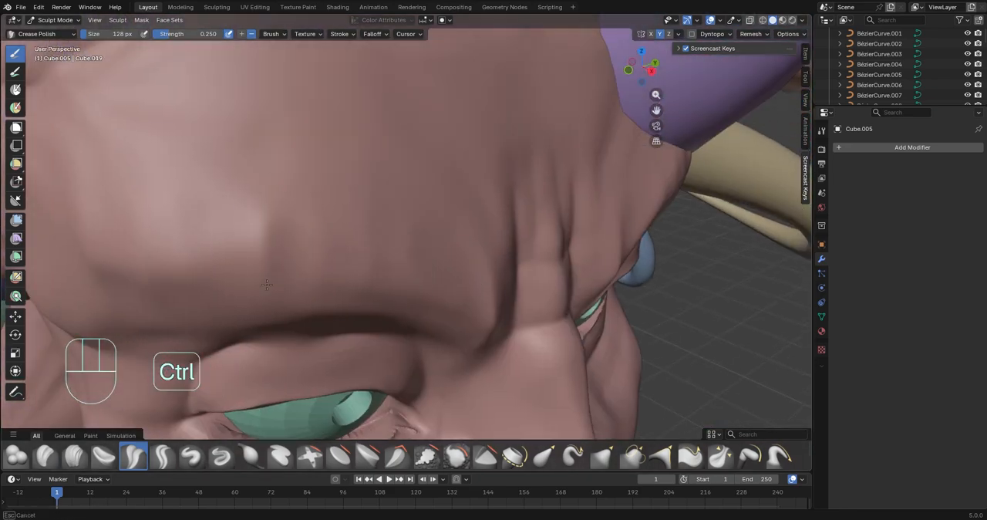
{"action": "left_click_drag", "start_coordinate": [304, 185], "coordinate": [300, 251], "text": "ctrl"}
{"action": "middle_click_drag", "start_coordinate": [256, 250], "coordinate": [343, 245]}
{"action": "left_click_drag", "start_coordinate": [460, 293], "coordinate": [374, 289], "text": "ctrl"}
{"action": "middle_click_drag", "start_coordinate": [373, 288], "coordinate": [301, 266]}
{"action": "left_click_drag", "start_coordinate": [296, 243], "coordinate": [271, 240], "text": "ctrl"}
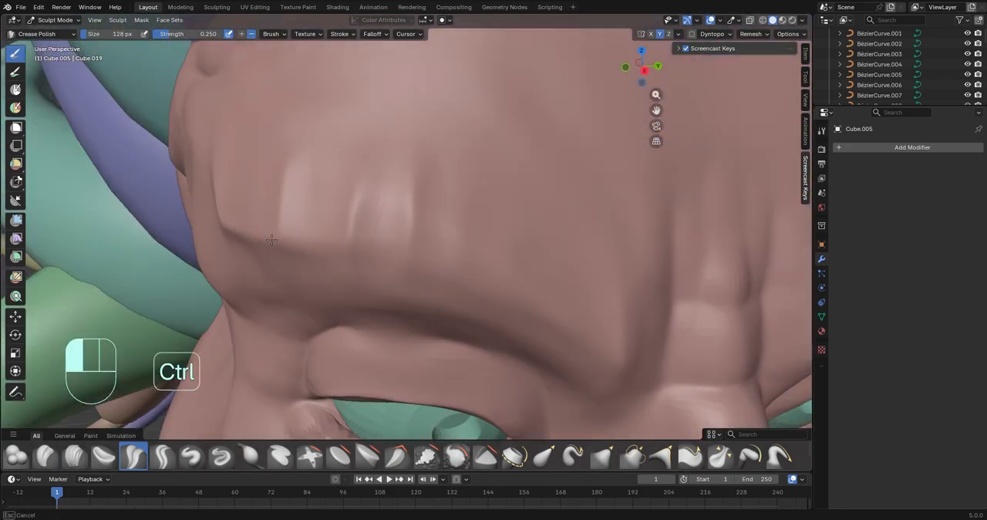
Sculpt a sharp ridge line above the brow and carry it out to the temple
{"action": "middle_click_drag", "start_coordinate": [587, 360], "coordinate": [478, 270]}
{"action": "middle_click_drag", "start_coordinate": [478, 270], "coordinate": [374, 187], "text": "ctrl"}
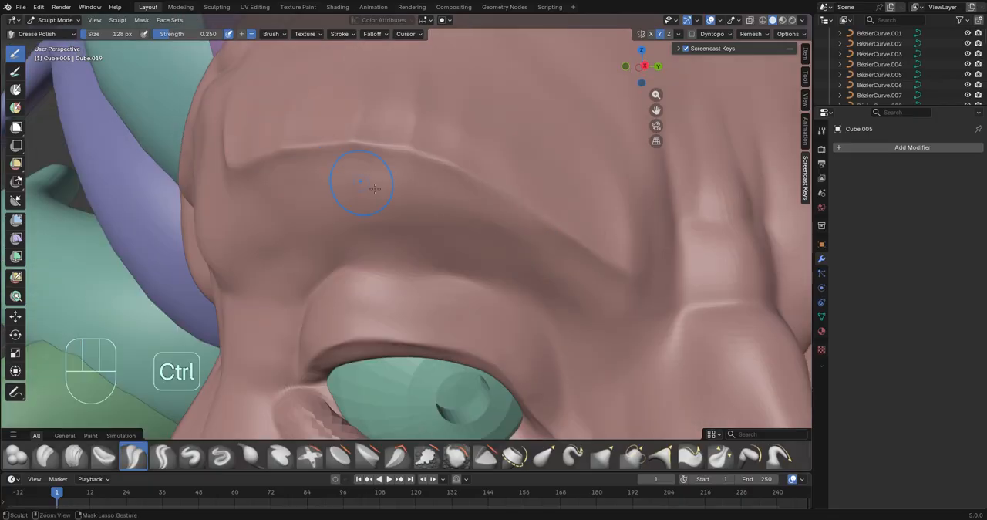
{"action": "middle_click_drag", "start_coordinate": [487, 205], "coordinate": [455, 185]}
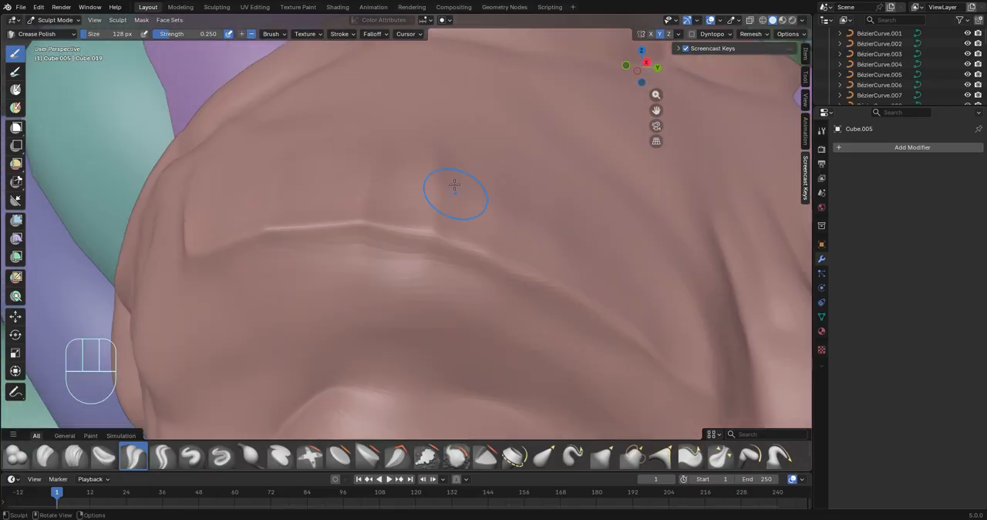
{"action": "middle_click_drag", "start_coordinate": [274, 256], "coordinate": [440, 256]}
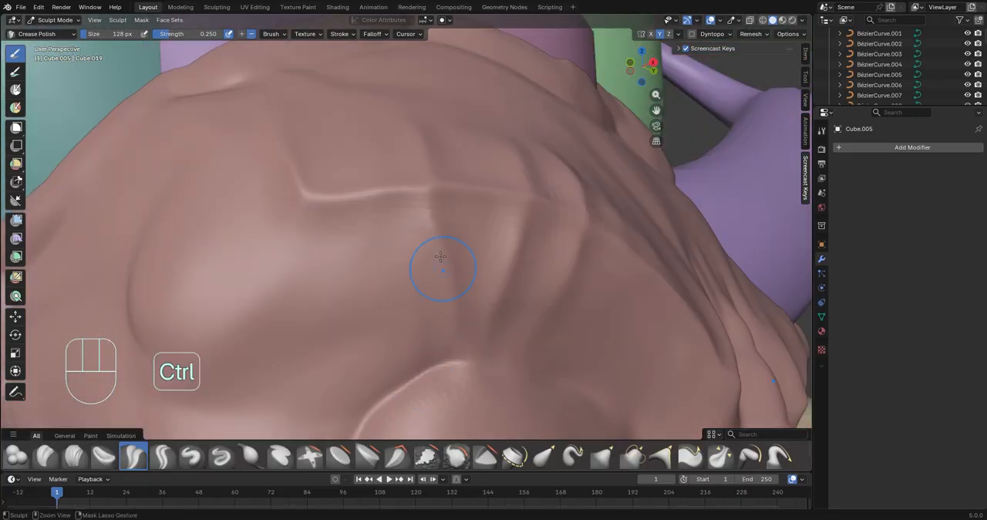
{"action": "middle_click_drag", "start_coordinate": [392, 367], "coordinate": [305, 301]}
{"action": "mouse_move", "coordinate": [395, 263]}
{"action": "middle_mouse_down"}
{"action": "mouse_move", "coordinate": [370, 270]}
{"action": "mouse_move", "coordinate": [422, 339]}
{"action": "middle_mouse_up"}
{"action": "mouse_move", "coordinate": [423, 340]}
{"action": "middle_mouse_down"}
{"action": "mouse_move", "coordinate": [478, 308]}
{"action": "mouse_move", "coordinate": [494, 262]}
{"action": "middle_mouse_up"}
{"action": "mouse_move", "coordinate": [532, 347]}
{"action": "middle_mouse_down"}
{"action": "mouse_move", "coordinate": [401, 309]}
{"action": "mouse_move", "coordinate": [463, 285]}
{"action": "middle_mouse_up"}
{"action": "left_click_drag", "start_coordinate": [448, 241], "coordinate": [454, 227]}
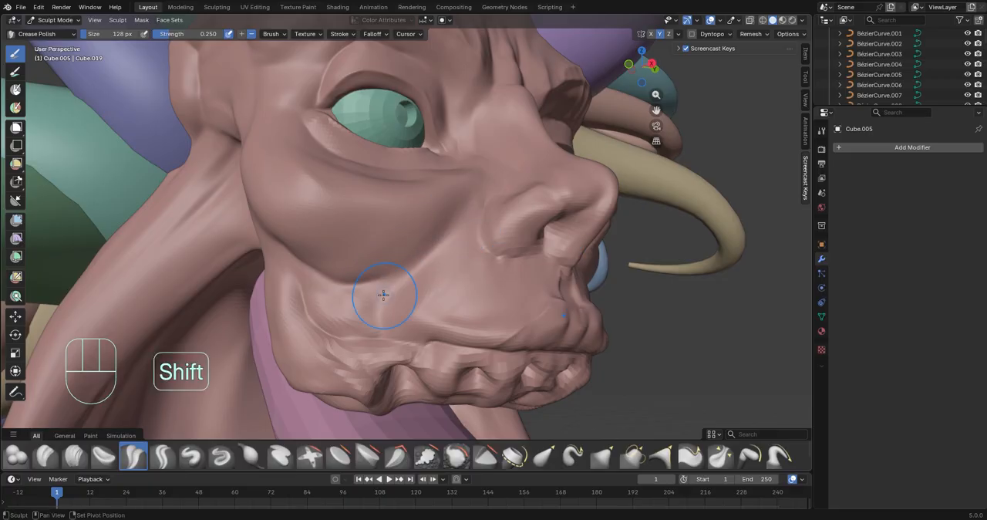
Define the fold under the lower eyelid and smooth the cheek bag below it
{"action": "middle_click_drag", "start_coordinate": [384, 295], "coordinate": [322, 170]}
{"action": "left_click_drag", "start_coordinate": [322, 170], "coordinate": [330, 171], "text": "ctrl"}
{"action": "middle_click_drag", "start_coordinate": [330, 170], "coordinate": [332, 203], "text": "ctrl"}
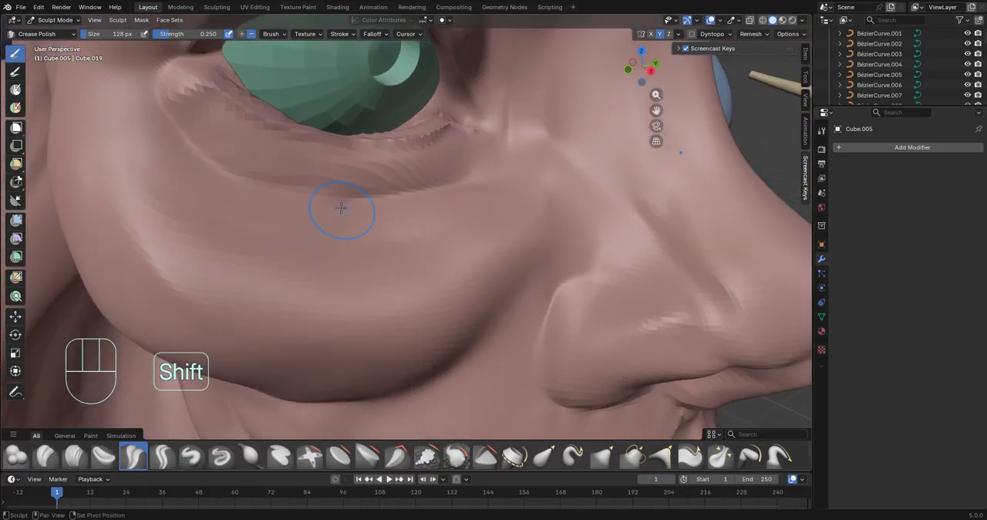
{"action": "left_click_drag", "start_coordinate": [341, 208], "coordinate": [282, 196], "text": "shift"}
{"action": "mouse_move", "coordinate": [340, 177]}
{"action": "middle_mouse_down", "text": "ctrl"}
{"action": "mouse_move", "coordinate": [366, 225]}
{"action": "mouse_move", "coordinate": [331, 166]}
{"action": "middle_mouse_up", "text": "ctrl"}
{"action": "middle_click_drag", "start_coordinate": [332, 231], "coordinate": [310, 206], "text": "ctrl"}
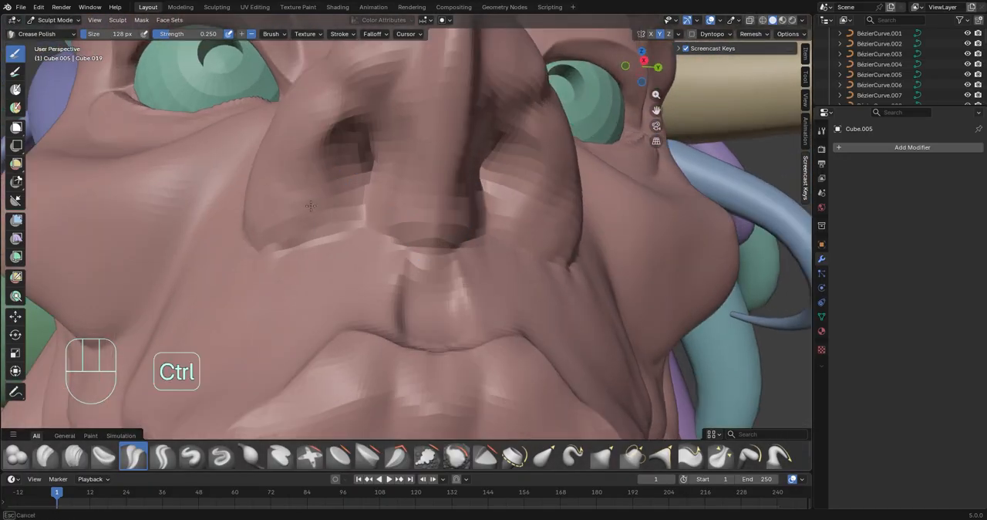
Crease the base of the nostril wing and the groove between the nose and cheek
{"action": "middle_click_drag", "start_coordinate": [413, 245], "coordinate": [427, 298]}
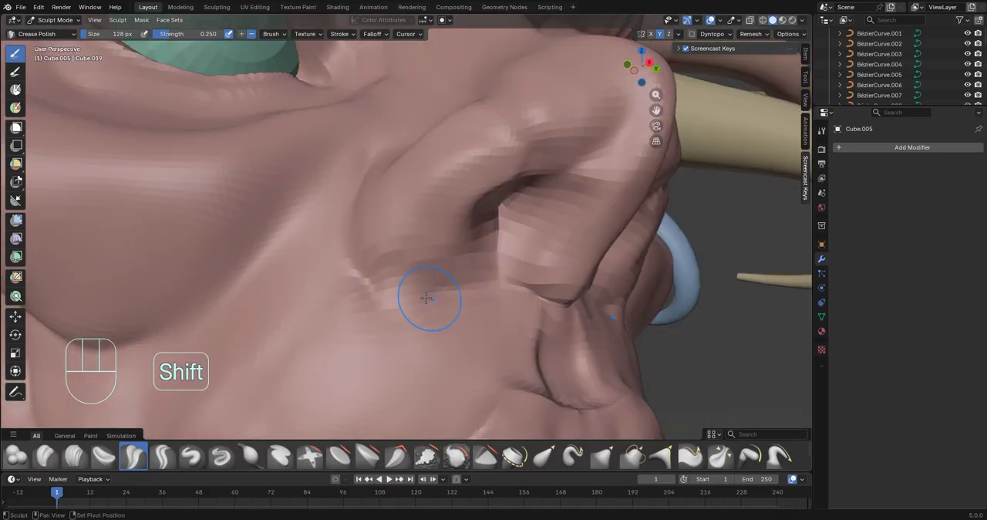
{"action": "left_click_drag", "start_coordinate": [368, 277], "coordinate": [487, 346]}
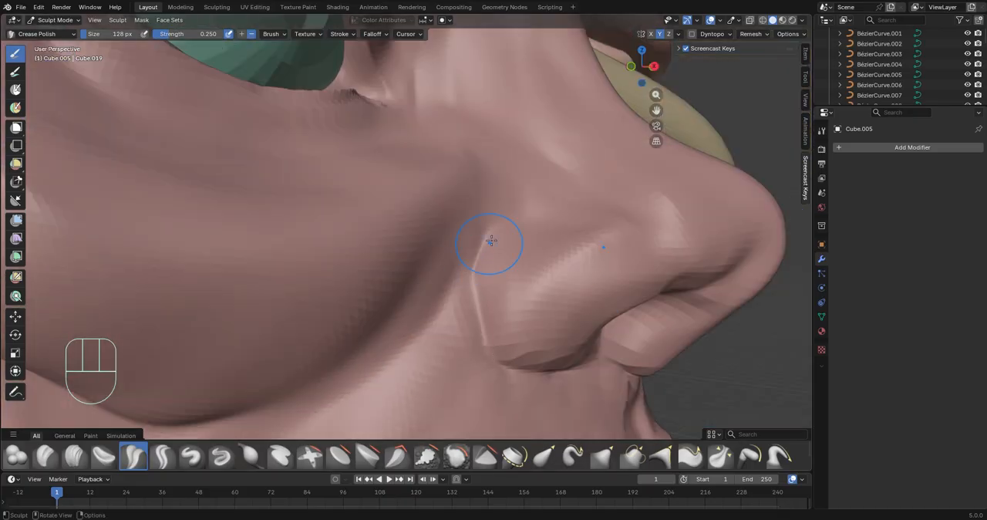
{"action": "middle_click_drag", "start_coordinate": [491, 241], "coordinate": [479, 328], "text": "ctrl"}
{"action": "middle_click_drag", "start_coordinate": [479, 328], "coordinate": [414, 281]}
{"action": "middle_click_drag", "start_coordinate": [415, 281], "coordinate": [501, 255], "text": "ctrl"}
{"action": "middle_click_drag", "start_coordinate": [501, 308], "coordinate": [532, 254], "text": "ctrl"}
Sharpen the upper lip's border toward the mouth corner with Crease Polish strokes
{"action": "left_click_drag", "start_coordinate": [382, 328], "coordinate": [544, 220], "text": "ctrl"}
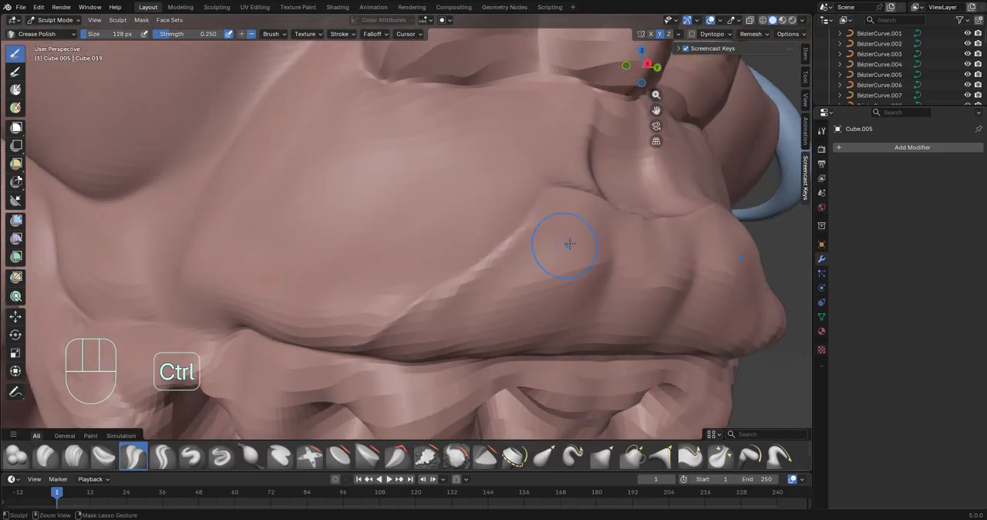
{"action": "middle_click_drag", "start_coordinate": [584, 346], "coordinate": [539, 308]}
{"action": "middle_click_drag", "start_coordinate": [540, 308], "coordinate": [416, 262]}
{"action": "middle_click_drag", "start_coordinate": [416, 262], "coordinate": [414, 209], "text": "ctrl"}
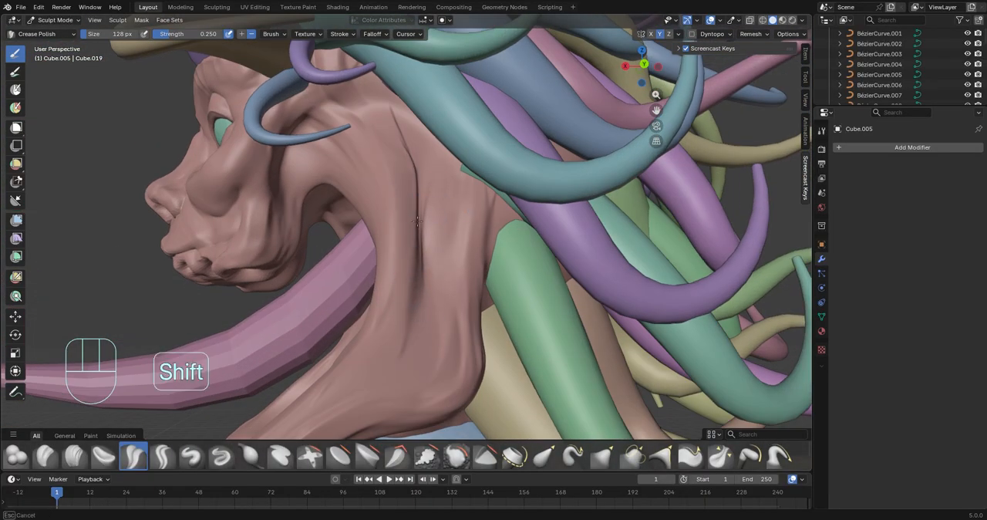
Crease the long vertical skin folds of the neck and the gathered folds at its lower edge
{"action": "middle_click_drag", "start_coordinate": [445, 283], "coordinate": [532, 255]}
{"action": "middle_click_drag", "start_coordinate": [521, 355], "coordinate": [489, 216], "text": "ctrl"}
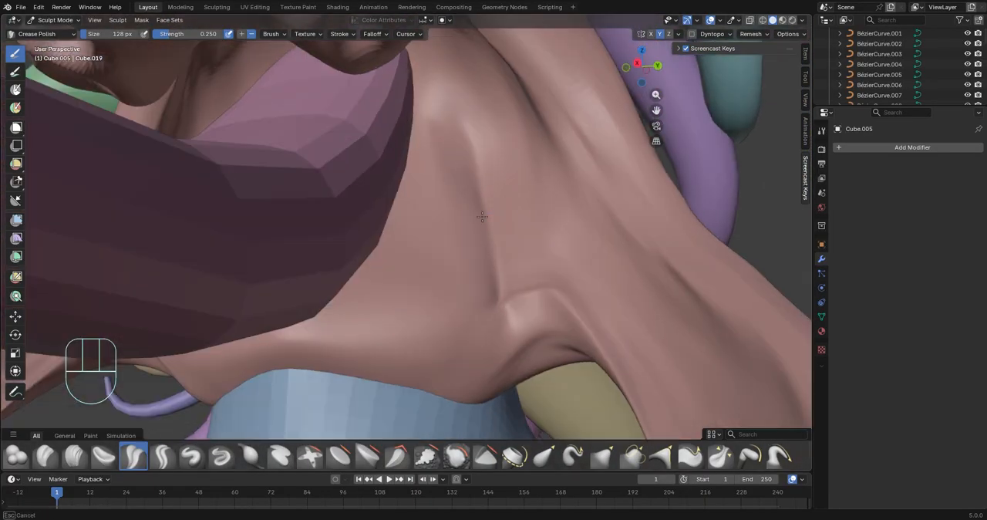
{"action": "mouse_move", "coordinate": [493, 347]}
{"action": "middle_mouse_down"}
{"action": "mouse_move", "coordinate": [534, 441]}
{"action": "mouse_move", "coordinate": [447, 279]}
{"action": "middle_mouse_up"}
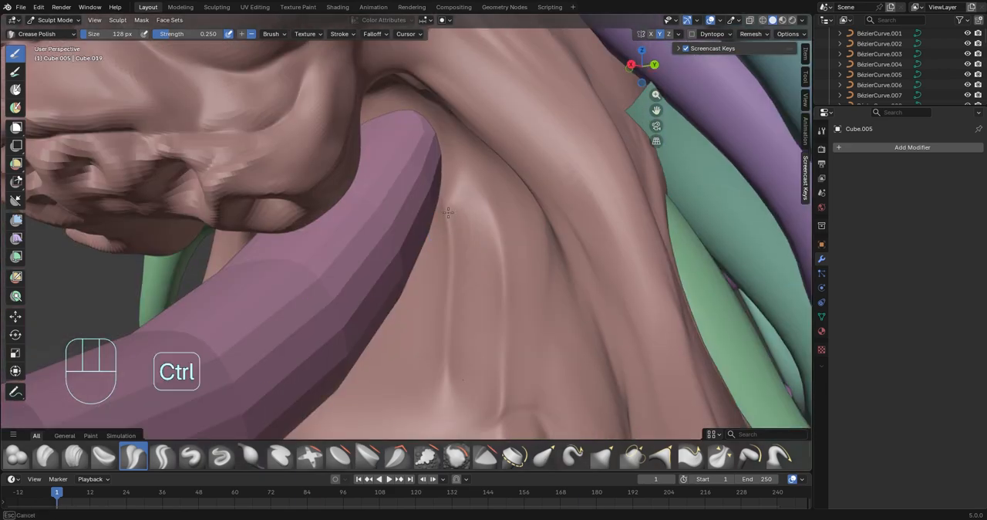
{"action": "middle_click_drag", "start_coordinate": [448, 211], "coordinate": [320, 376]}
{"action": "left_click_drag", "start_coordinate": [279, 370], "coordinate": [361, 355], "text": "ctrl"}
{"action": "middle_click_drag", "start_coordinate": [361, 347], "coordinate": [478, 331]}
{"action": "mouse_move", "coordinate": [478, 332]}
{"action": "middle_mouse_down", "text": "shift"}
{"action": "mouse_move", "coordinate": [443, 332]}
{"action": "mouse_move", "coordinate": [347, 270]}
{"action": "middle_mouse_up", "text": "shift"}
{"action": "middle_click_drag", "start_coordinate": [339, 362], "coordinate": [334, 293], "text": "ctrl"}
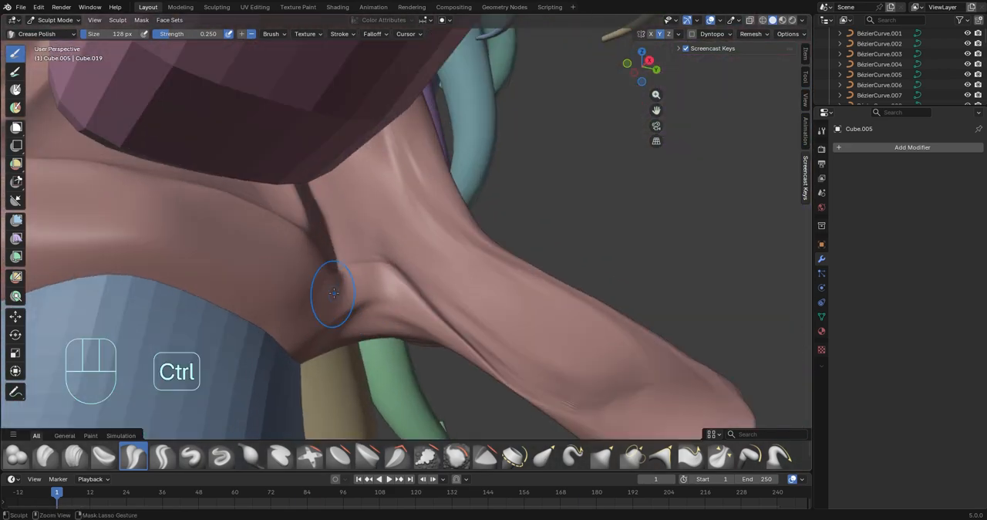
{"action": "middle_click_drag", "start_coordinate": [267, 337], "coordinate": [301, 262]}
Pull the lower edge of the neck skin down over the blue body with the Elastic Grab brush
{"action": "left_click", "coordinate": [545, 465]}
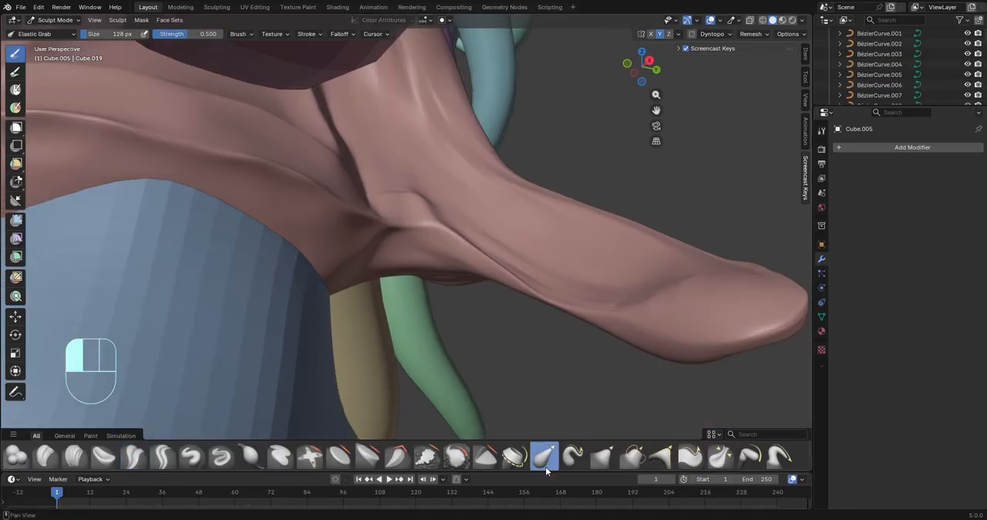
{"action": "middle_click_drag", "start_coordinate": [401, 309], "coordinate": [331, 239]}
{"action": "middle_click_drag", "start_coordinate": [332, 239], "coordinate": [320, 209], "text": "ctrl"}
{"action": "left_click_drag", "start_coordinate": [319, 209], "coordinate": [318, 254]}
{"action": "middle_click_drag", "start_coordinate": [317, 255], "coordinate": [324, 255]}
{"action": "left_click_drag", "start_coordinate": [324, 255], "coordinate": [283, 339]}
{"action": "middle_click_drag", "start_coordinate": [283, 339], "coordinate": [295, 321]}
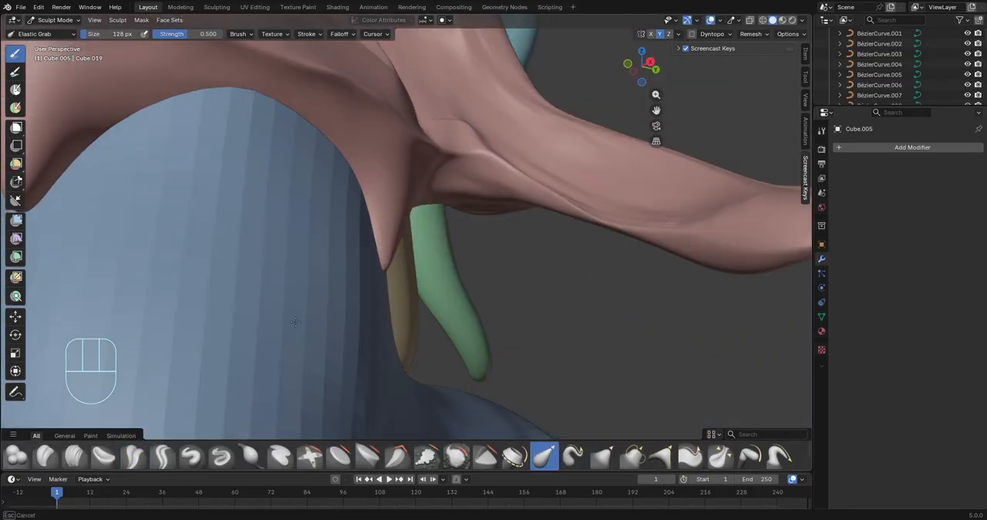
Reshape the hem of the neck skin around the rest of the body into uneven drapes with Elastic Grab
{"action": "mouse_move", "coordinate": [308, 232]}
{"action": "middle_mouse_down"}
{"action": "mouse_move", "coordinate": [205, 193]}
{"action": "mouse_move", "coordinate": [399, 283]}
{"action": "middle_mouse_up"}
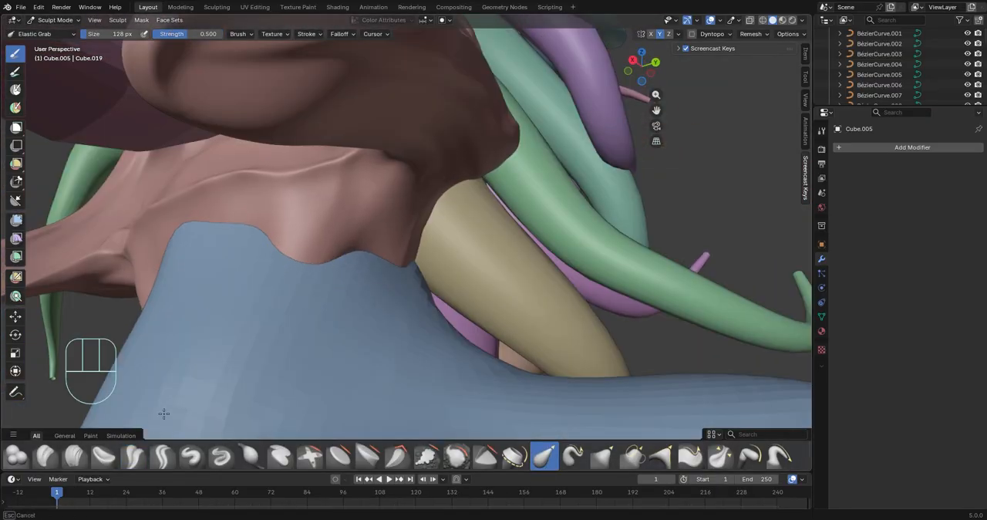
{"action": "scroll", "coordinate": [368, 346], "scroll_direction": "down", "scroll_amount": 5}
{"action": "mouse_move", "coordinate": [163, 413]}
{"action": "middle_mouse_down"}
{"action": "mouse_move", "coordinate": [367, 346]}
{"action": "mouse_move", "coordinate": [350, 295]}
{"action": "mouse_move", "coordinate": [432, 331]}
{"action": "mouse_move", "coordinate": [493, 389]}
{"action": "mouse_move", "coordinate": [269, 238]}
{"action": "mouse_move", "coordinate": [272, 208]}
{"action": "middle_mouse_up"}
{"action": "scroll", "coordinate": [492, 388], "scroll_direction": "up", "scroll_amount": 5}
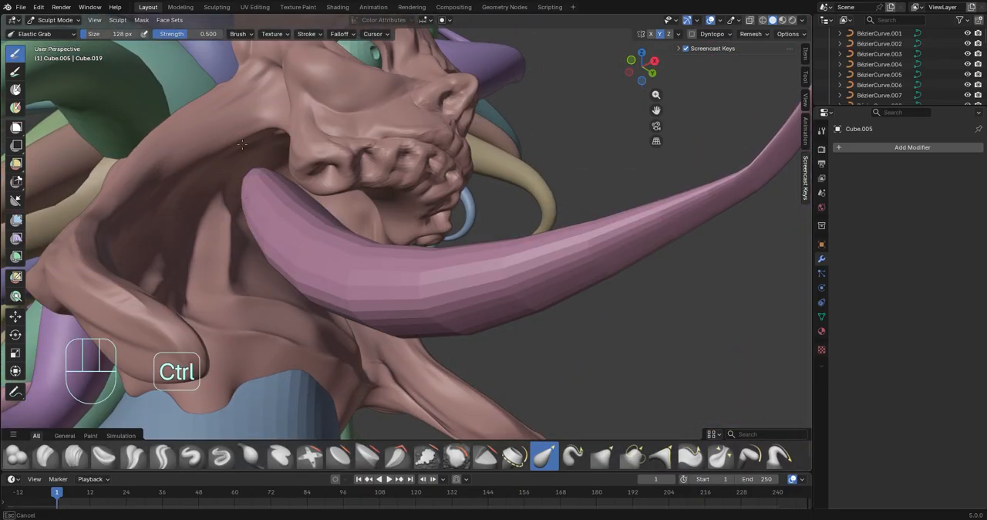
{"action": "mouse_move", "coordinate": [229, 120]}
{"action": "middle_mouse_down"}
{"action": "mouse_move", "coordinate": [308, 193]}
{"action": "mouse_move", "coordinate": [334, 242]}
{"action": "mouse_move", "coordinate": [421, 286]}
{"action": "mouse_move", "coordinate": [517, 374]}
{"action": "mouse_move", "coordinate": [432, 223]}
{"action": "middle_mouse_up"}
{"action": "middle_click_drag", "start_coordinate": [432, 224], "coordinate": [440, 266], "text": "ctrl"}
{"action": "mouse_move", "coordinate": [405, 300]}
{"action": "middle_mouse_down"}
{"action": "mouse_move", "coordinate": [451, 306]}
{"action": "mouse_move", "coordinate": [512, 277]}
{"action": "middle_mouse_up"}
{"action": "mouse_move", "coordinate": [513, 277]}
{"action": "middle_mouse_down", "text": "ctrl"}
{"action": "mouse_move", "coordinate": [520, 286]}
{"action": "mouse_move", "coordinate": [413, 320]}
{"action": "middle_mouse_up", "text": "ctrl"}
{"action": "left_click_drag", "start_coordinate": [404, 330], "coordinate": [502, 357], "text": "ctrl"}
{"action": "mouse_move", "coordinate": [502, 357]}
{"action": "middle_mouse_down"}
{"action": "mouse_move", "coordinate": [381, 370]}
{"action": "mouse_move", "coordinate": [302, 246]}
{"action": "mouse_move", "coordinate": [386, 301]}
{"action": "middle_mouse_up"}
{"action": "mouse_move", "coordinate": [386, 301]}
{"action": "middle_mouse_down", "text": "ctrl"}
{"action": "mouse_move", "coordinate": [471, 360]}
{"action": "mouse_move", "coordinate": [528, 324]}
{"action": "middle_mouse_up", "text": "ctrl"}
In Object Mode, add a cube at the 3D cursor on the mouth, scale it by -0.037 and give it a Subdivision modifier
{"action": "left_click", "coordinate": [55, 20]}
{"action": "left_click", "coordinate": [57, 32]}
{"action": "middle_click_drag", "start_coordinate": [586, 170], "coordinate": [463, 131], "text": "ctrl"}
{"action": "middle_click_drag", "start_coordinate": [340, 116], "coordinate": [391, 183], "text": "shift"}
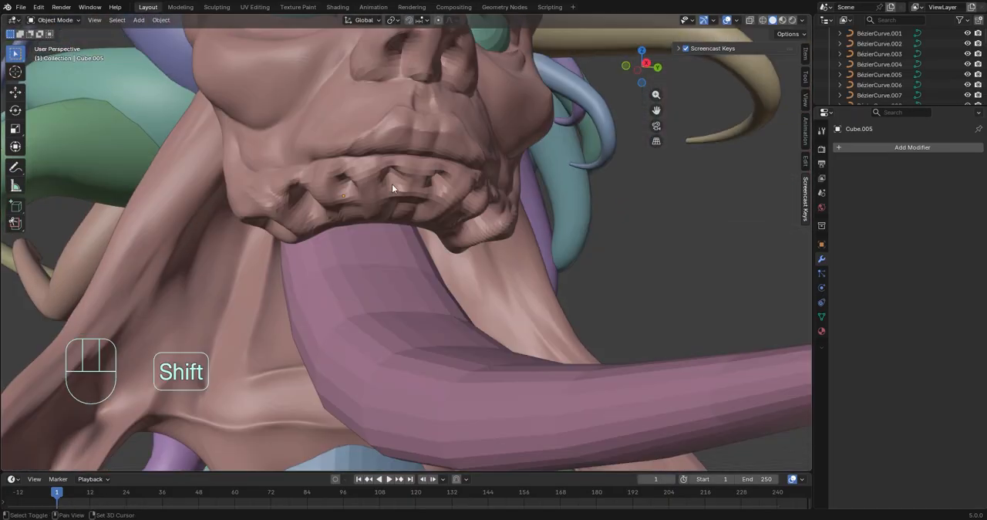
{"action": "left_click", "coordinate": [145, 20]}
{"action": "mouse_move", "coordinate": [158, 34]}
{"action": "left_click", "coordinate": [256, 40]}
{"action": "key", "text": "s"}
{"action": "left_click", "coordinate": [603, 263]}
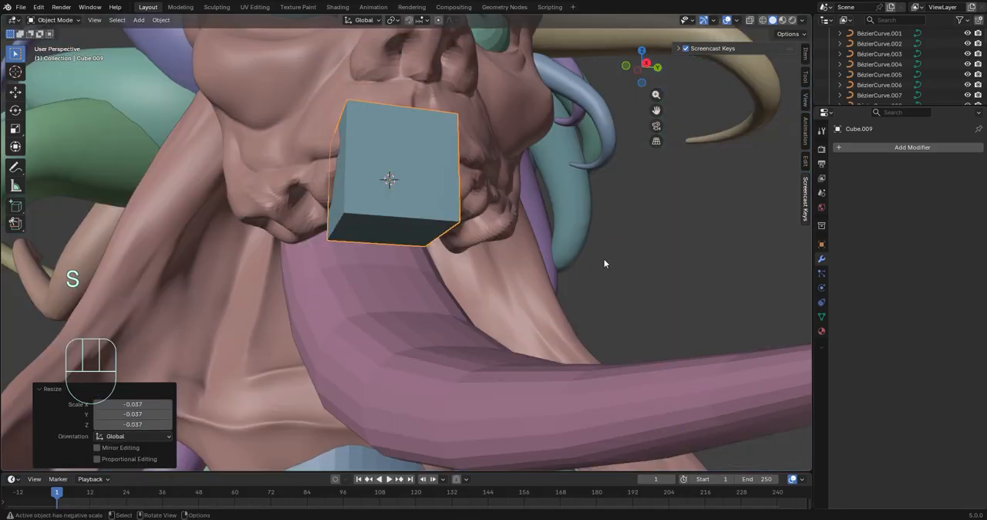
{"action": "type", "text": "sub"}
{"action": "key", "text": "Return"}
Pull the cube's lower face down along Z and add a loop cut to shape it into a pointed fang
{"action": "middle_click_drag", "start_coordinate": [647, 217], "coordinate": [594, 182], "text": "ctrl"}
{"action": "key", "text": "Tab"}
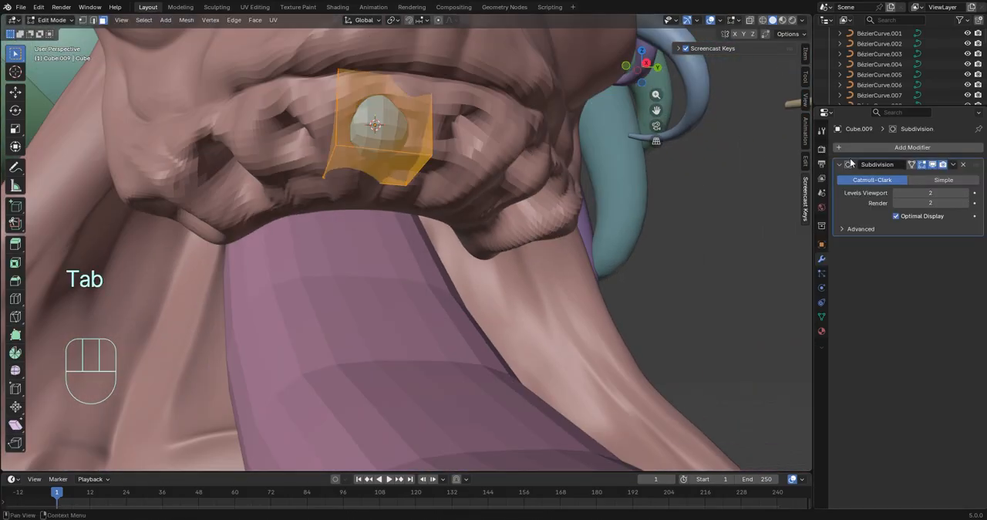
{"action": "left_click", "coordinate": [381, 174]}
{"action": "key", "text": "g"}
{"action": "key", "text": "z"}
{"action": "left_click", "coordinate": [386, 316]}
{"action": "middle_click_drag", "start_coordinate": [389, 328], "coordinate": [317, 353]}
{"action": "left_click", "coordinate": [16, 299]}
{"action": "middle_click_drag", "start_coordinate": [318, 353], "coordinate": [498, 395], "text": "shift"}
{"action": "key", "text": "x"}
{"action": "left_click", "coordinate": [455, 323]}
Tilt the fang and mirror it on the Y axis with Cube.005 as the mirror object
{"action": "key", "text": "Tab"}
{"action": "key", "text": "r"}
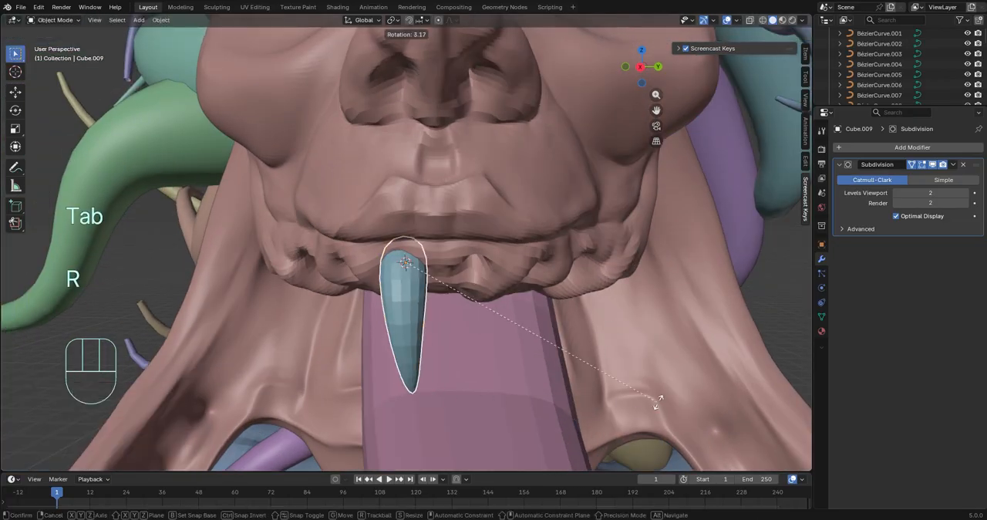
{"action": "left_click", "coordinate": [685, 371]}
{"action": "left_click", "coordinate": [903, 148]}
{"action": "left_click", "coordinate": [917, 180]}
{"action": "left_click", "coordinate": [931, 260]}
{"action": "left_click", "coordinate": [905, 260]}
{"action": "scroll", "coordinate": [555, 260], "scroll_direction": "down", "scroll_amount": 1}
{"action": "middle_click_drag", "start_coordinate": [554, 260], "coordinate": [572, 258]}
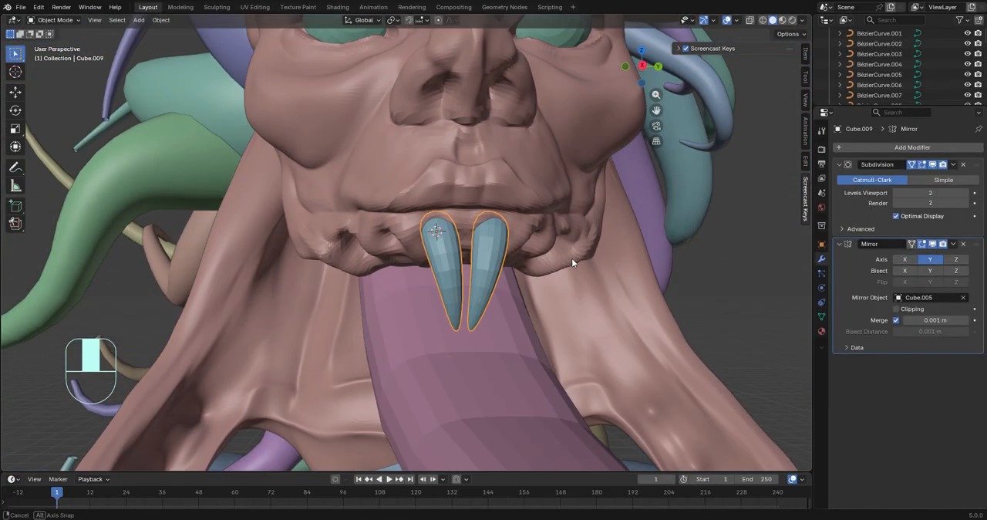
Copy the fang and paste a duplicate, undoing the trial move of the original
{"action": "key", "text": "ctrl+c"}
{"action": "key", "text": "g"}
{"action": "left_click", "coordinate": [412, 268]}
{"action": "key", "text": "z"}
{"action": "key", "text": "ctrl+z"}
{"action": "key", "text": "ctrl+v"}
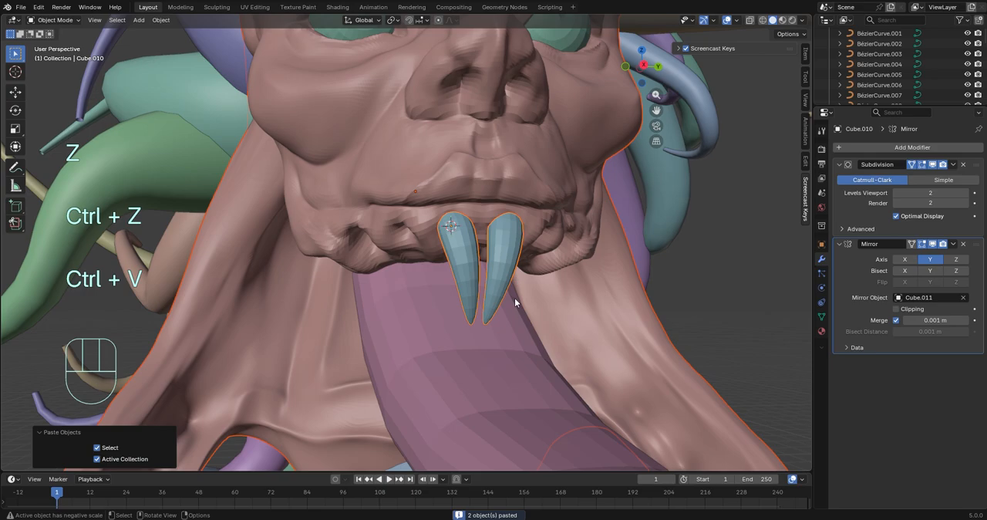
Move the pasted fang out to the side of the jaw and delete the head duplicate pasted with it
{"action": "key", "text": "g"}
{"action": "left_click", "coordinate": [380, 240]}
{"action": "key", "text": "ctrl+z"}
{"action": "scroll", "coordinate": [472, 279], "scroll_direction": "down", "scroll_amount": 3}
{"action": "key", "text": "g"}
{"action": "left_click", "coordinate": [281, 203]}
{"action": "key", "text": "Delete"}
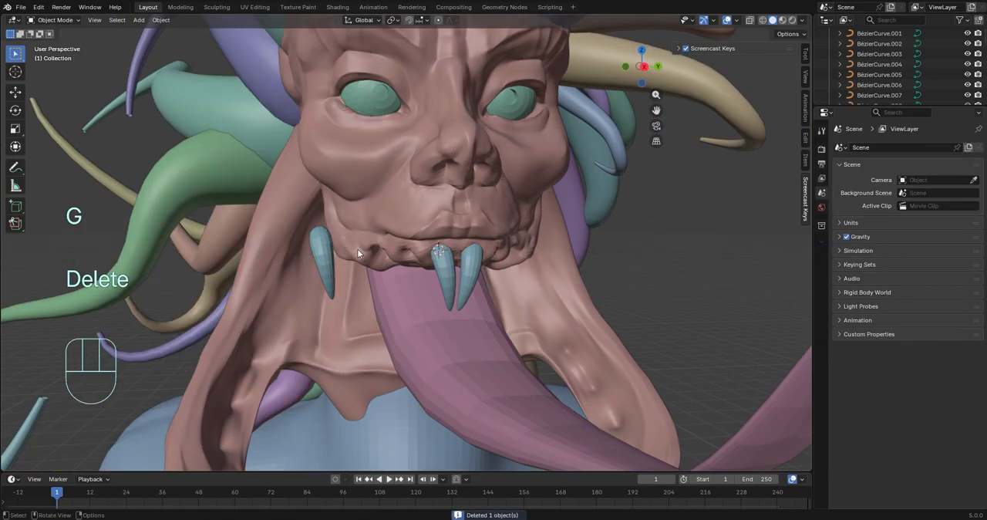
Place the 3D cursor at the back of the jaw and add a cube there, scaled by 0.082
{"action": "middle_click_drag", "start_coordinate": [357, 249], "coordinate": [417, 107]}
{"action": "left_click", "coordinate": [418, 106]}
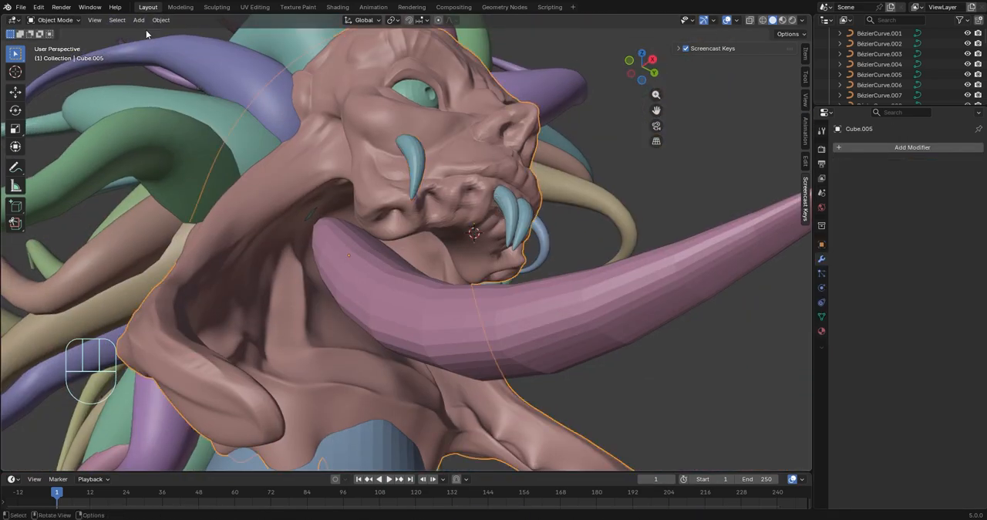
{"action": "middle_click_drag", "start_coordinate": [664, 213], "coordinate": [638, 197]}
{"action": "left_click", "coordinate": [157, 21]}
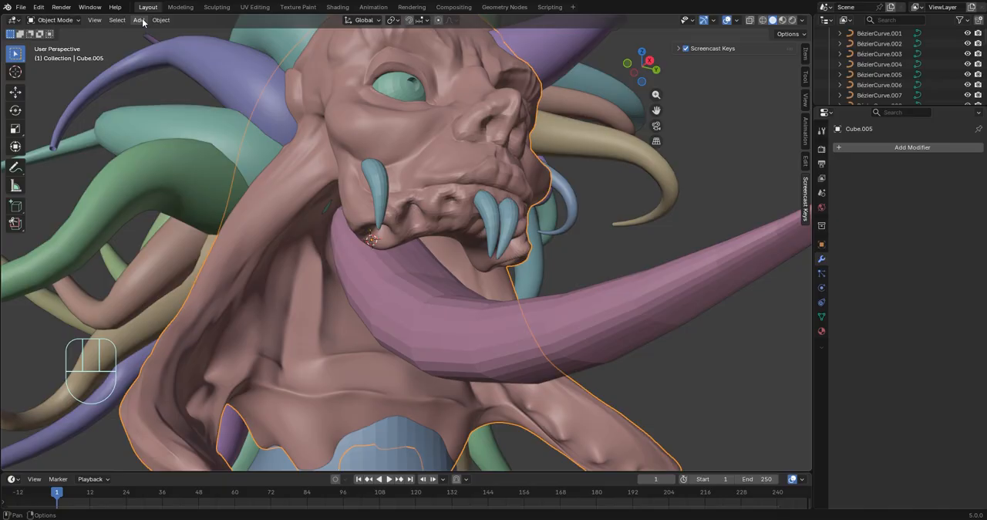
{"action": "left_click", "coordinate": [142, 22]}
{"action": "mouse_move", "coordinate": [158, 33]}
{"action": "left_click", "coordinate": [229, 38]}
{"action": "key", "text": "s"}
{"action": "scroll", "coordinate": [609, 279], "scroll_direction": "down", "scroll_amount": 8}
{"action": "key", "text": "s"}
{"action": "left_click", "coordinate": [428, 251]}
{"action": "scroll", "coordinate": [428, 250], "scroll_direction": "up", "scroll_amount": 10}
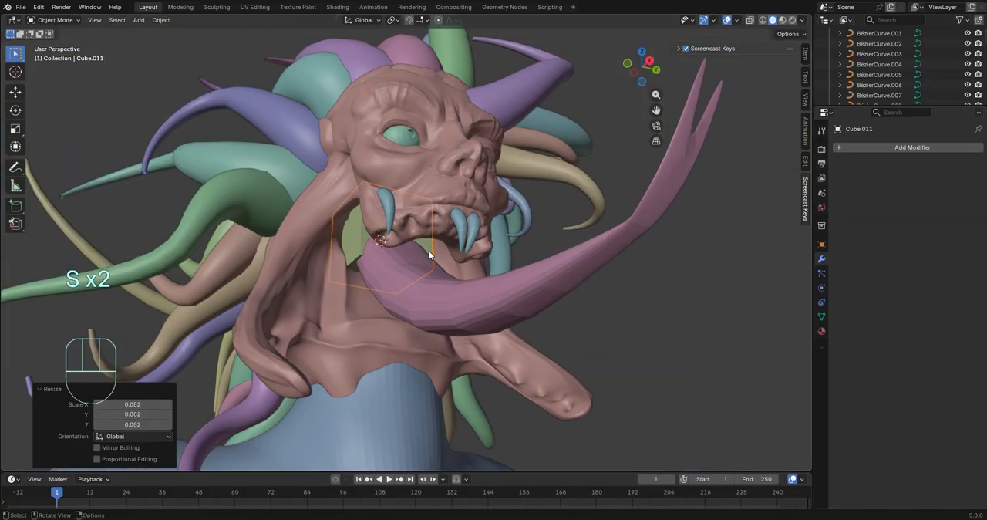
Hide the new cube at the jaw and select the side fang
{"action": "left_click", "coordinate": [463, 281]}
{"action": "left_click", "coordinate": [369, 286]}
{"action": "left_click", "coordinate": [370, 288]}
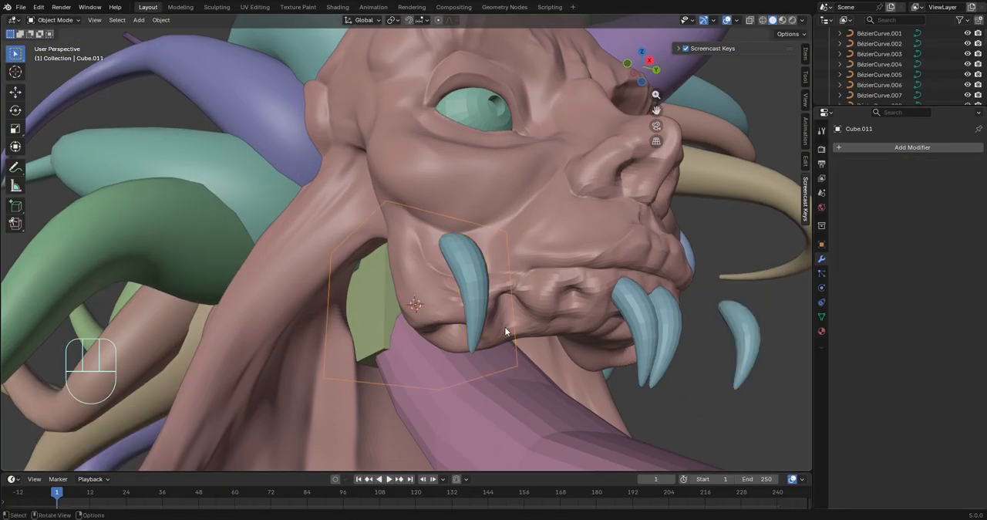
{"action": "key", "text": "h"}
{"action": "scroll", "coordinate": [550, 259], "scroll_direction": "up", "scroll_amount": 3}
{"action": "left_click", "coordinate": [362, 256]}
Move the copied fang pair to flank the front fangs and scale it by 1.471
{"action": "middle_click_drag", "start_coordinate": [620, 285], "coordinate": [574, 282]}
{"action": "key", "text": "g"}
{"action": "left_click", "coordinate": [770, 264]}
{"action": "middle_click_drag", "start_coordinate": [770, 264], "coordinate": [597, 297]}
{"action": "key", "text": "g"}
{"action": "key", "text": "y"}
{"action": "key", "text": "d"}
{"action": "key", "text": "c"}
{"action": "key", "text": "x"}
{"action": "left_click", "coordinate": [597, 262]}
{"action": "key", "text": "s"}
{"action": "left_click", "coordinate": [720, 370]}
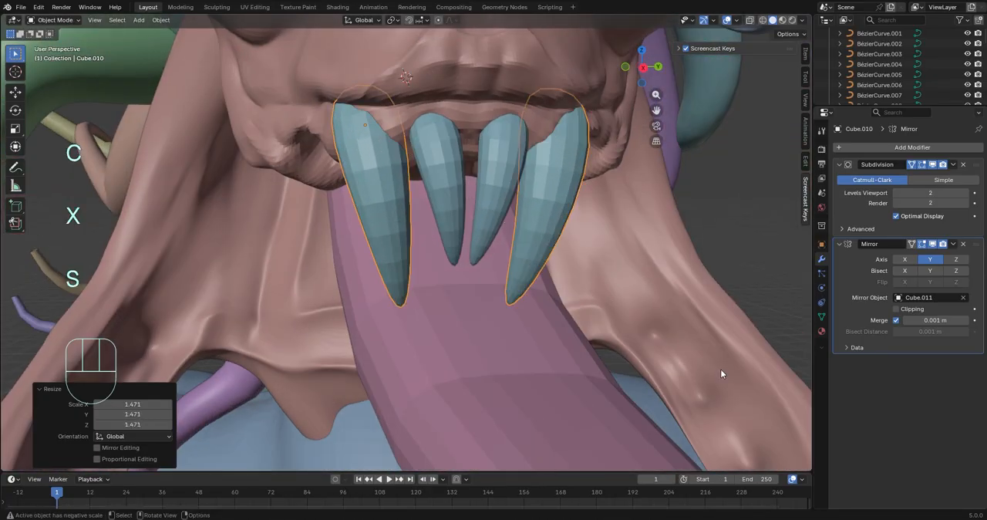
Rotate the larger outer fang pair, including a -27.3° turn in side view, and move it against the upper jaw
{"action": "middle_click_drag", "start_coordinate": [720, 370], "coordinate": [531, 302]}
{"action": "key", "text": "r"}
{"action": "key", "text": "y"}
{"action": "left_click", "coordinate": [563, 86]}
{"action": "key", "text": "r"}
{"action": "middle_click_drag", "start_coordinate": [563, 86], "coordinate": [586, 215]}
{"action": "left_click", "coordinate": [327, 259]}
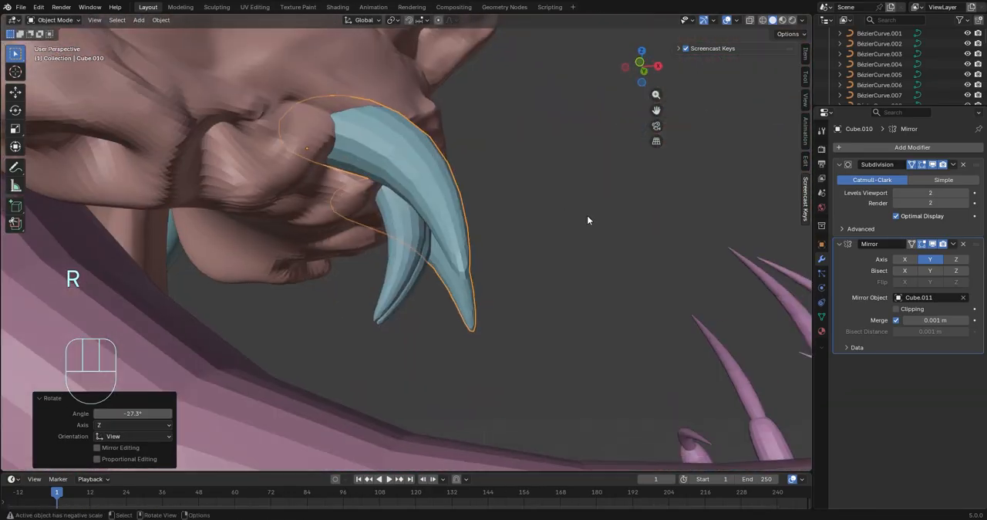
{"action": "key", "text": "r"}
{"action": "left_click", "coordinate": [539, 301]}
{"action": "middle_click_drag", "start_coordinate": [540, 301], "coordinate": [455, 313]}
{"action": "key", "text": "g"}
{"action": "left_click", "coordinate": [439, 343]}
Lengthen the outer fang by moving its tip faces down along Z, and adjust its curve along Y
{"action": "key", "text": "Tab"}
{"action": "key", "text": "3"}
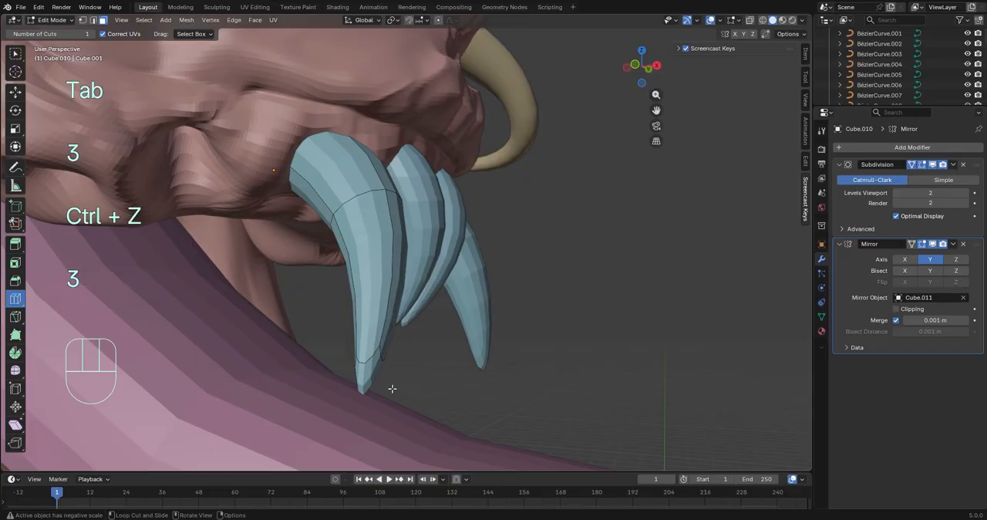
{"action": "left_click", "coordinate": [366, 378]}
{"action": "middle_click_drag", "start_coordinate": [366, 378], "coordinate": [623, 403]}
{"action": "key", "text": "g"}
{"action": "key", "text": "z"}
{"action": "left_click", "coordinate": [618, 454]}
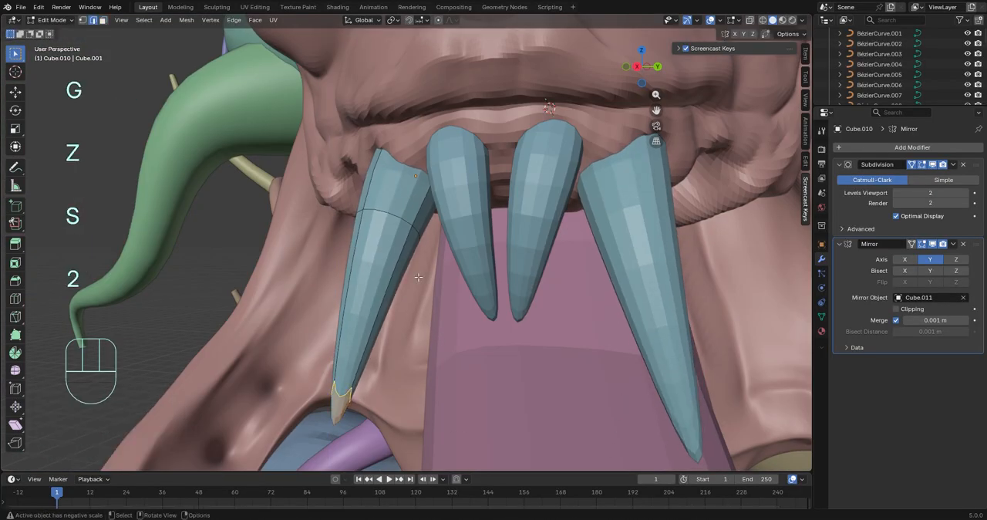
{"action": "left_click", "coordinate": [482, 325]}
{"action": "key", "text": "g"}
{"action": "key", "text": "y"}
{"action": "left_click", "coordinate": [455, 331]}
Shift the whole outer fang mesh about 0.0167 m along X, and rotate and move it to fit the gum
{"action": "middle_click_drag", "start_coordinate": [455, 332], "coordinate": [591, 315]}
{"action": "key", "text": "a"}
{"action": "key", "text": "g"}
{"action": "key", "text": "y"}
{"action": "key", "text": "x"}
{"action": "left_click", "coordinate": [454, 318]}
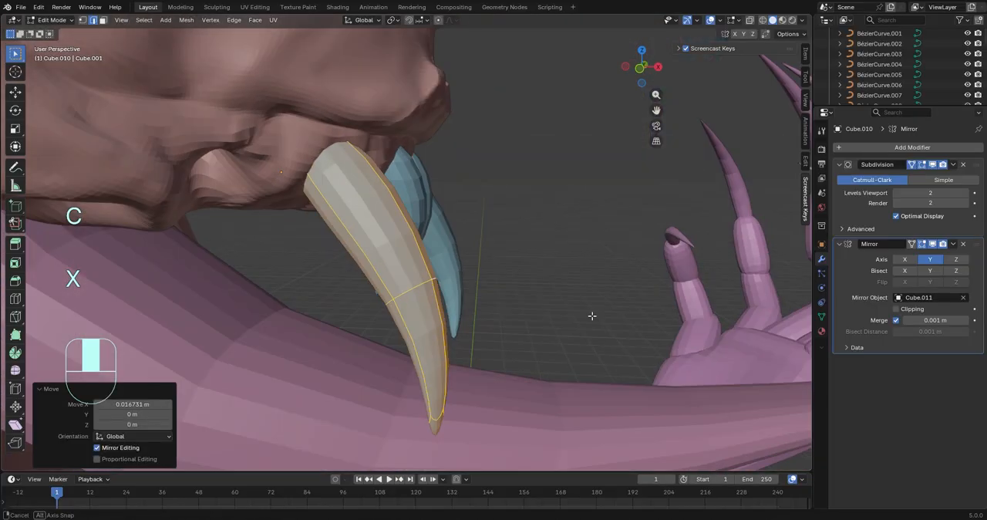
{"action": "key", "text": "r"}
{"action": "left_click", "coordinate": [619, 304]}
{"action": "key", "text": "g"}
{"action": "left_click", "coordinate": [578, 283]}
{"action": "middle_click_drag", "start_coordinate": [578, 283], "coordinate": [463, 308]}
{"action": "key", "text": "Tab"}
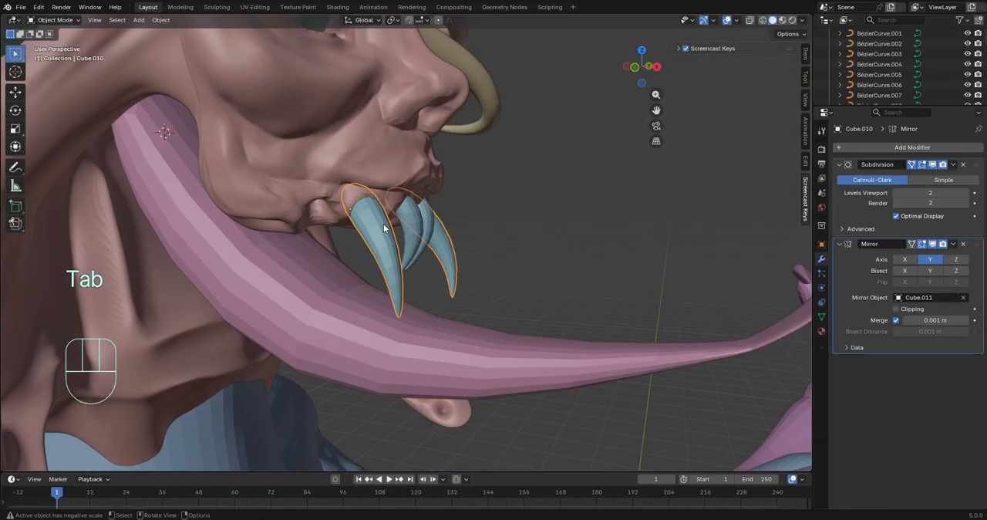
{"action": "key", "text": "ctrl+c"}
{"action": "key", "text": "ctrl+v"}
{"action": "key", "text": "g"}
{"action": "key", "text": "ctrl+z"}
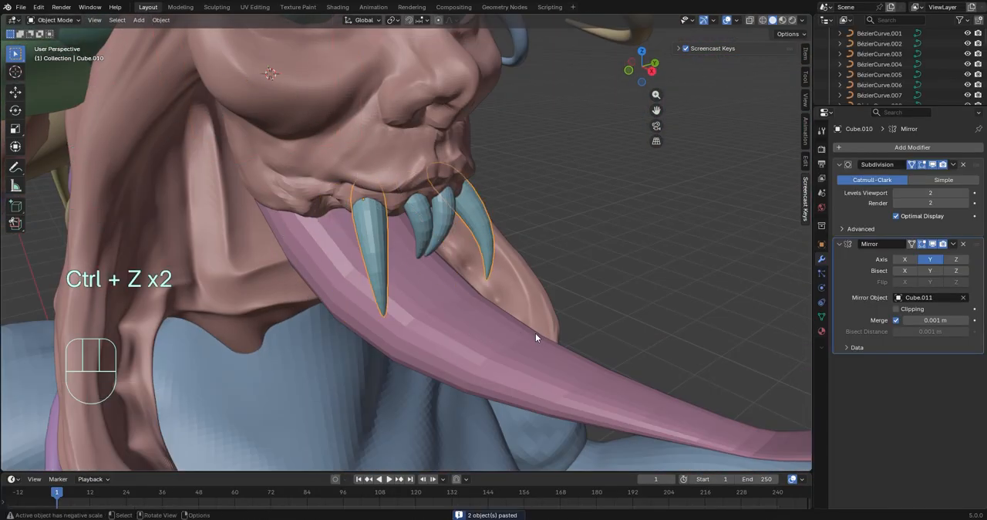
Make a linked duplicate of the outer fang behind it on the upper jaw, rotated -46° and scaled down to about 0.62
{"action": "key", "text": "alt+d"}
{"action": "left_click", "coordinate": [493, 333]}
{"action": "middle_click_drag", "start_coordinate": [494, 333], "coordinate": [587, 316]}
{"action": "key", "text": "r"}
{"action": "left_click", "coordinate": [432, 386]}
{"action": "middle_click_drag", "start_coordinate": [432, 386], "coordinate": [308, 347]}
{"action": "key", "text": "s"}
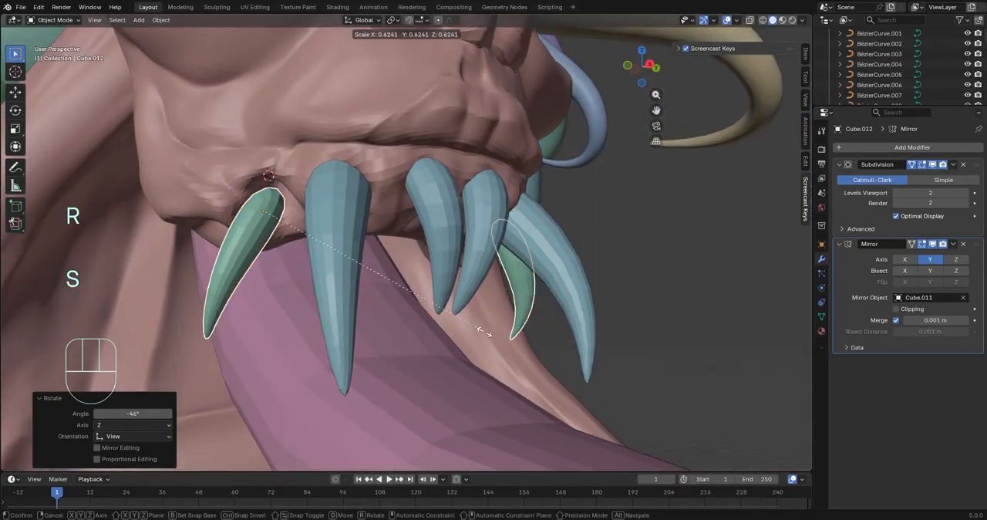
{"action": "left_click", "coordinate": [485, 333]}
Rotate and rescale the linked fang duplicate and move its root into the upper jaw
{"action": "key", "text": "r"}
{"action": "left_click", "coordinate": [586, 368]}
{"action": "middle_click_drag", "start_coordinate": [586, 369], "coordinate": [681, 375]}
{"action": "key", "text": "s"}
{"action": "key", "text": "g"}
{"action": "left_click", "coordinate": [324, 224]}
{"action": "middle_click_drag", "start_coordinate": [323, 223], "coordinate": [420, 185]}
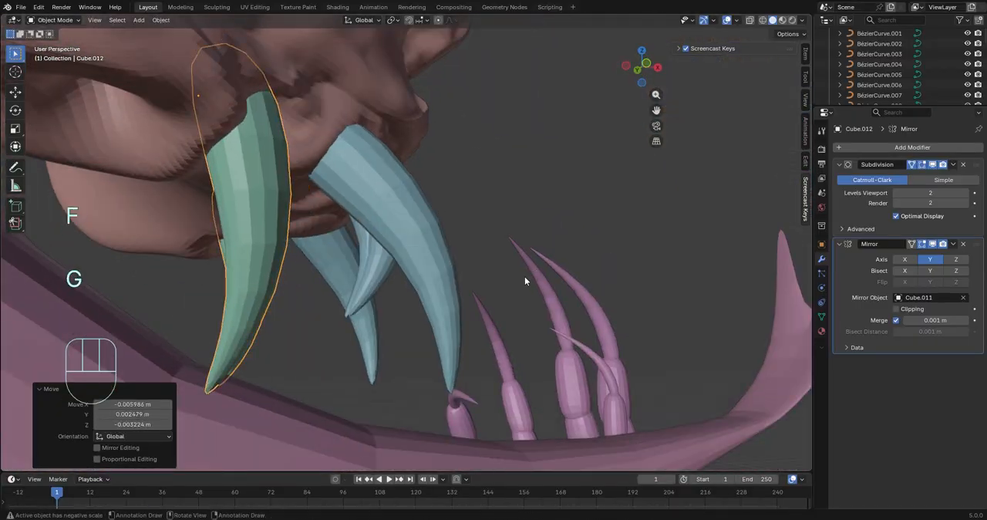
Refine the linked fang's tilt, size and position from the side so it lines up behind the outer fang
{"action": "middle_click_drag", "start_coordinate": [525, 276], "coordinate": [424, 331]}
{"action": "key", "text": "r"}
{"action": "left_click", "coordinate": [412, 342]}
{"action": "key", "text": "s"}
{"action": "left_click", "coordinate": [507, 357]}
{"action": "key", "text": "g"}
{"action": "key", "text": "g"}
Place another linked fang duplicate farther back along the upper jaw and rescale it
{"action": "middle_click_drag", "start_coordinate": [386, 299], "coordinate": [348, 256]}
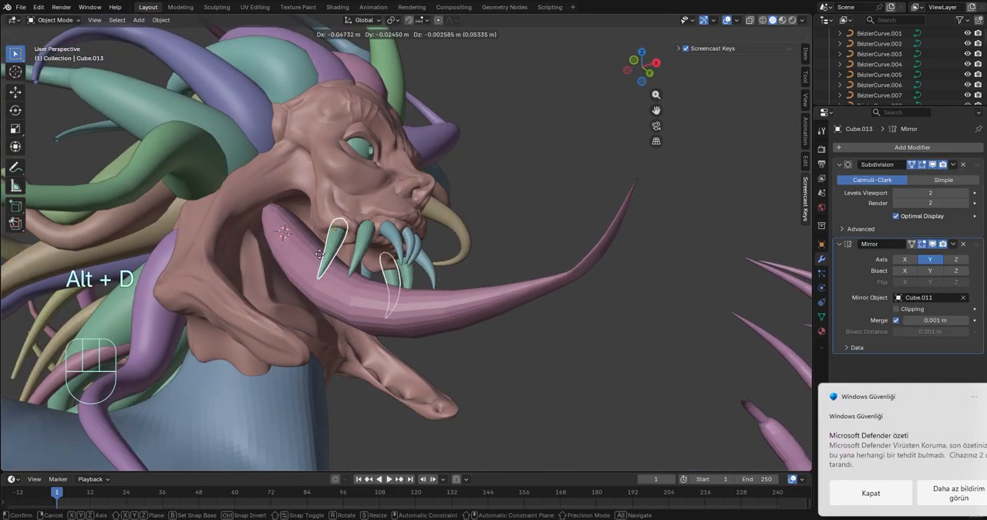
{"action": "left_click", "coordinate": [319, 254]}
{"action": "key", "text": "s"}
{"action": "left_click", "coordinate": [357, 281]}
{"action": "middle_click_drag", "start_coordinate": [377, 290], "coordinate": [395, 320]}
{"action": "scroll", "coordinate": [332, 270], "scroll_direction": "up", "scroll_amount": 5}
{"action": "key", "text": "Tab"}
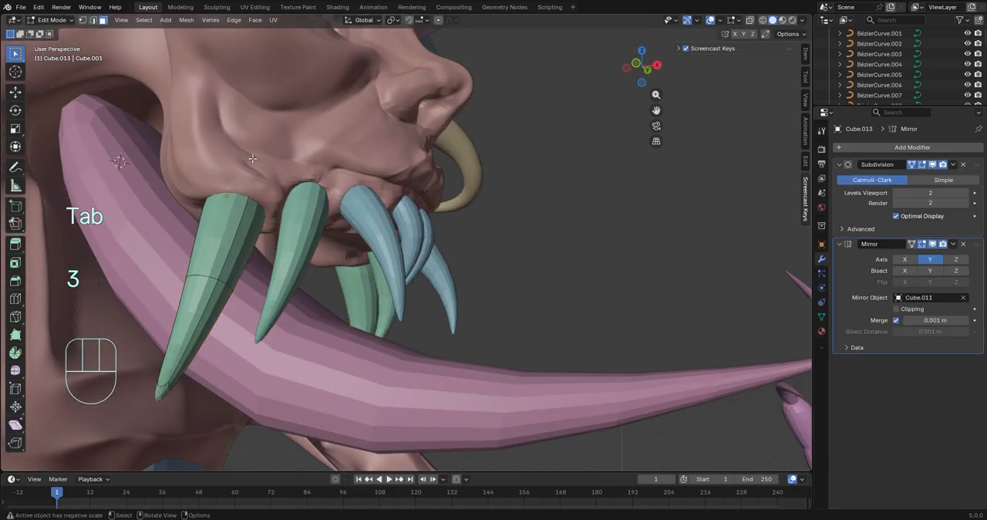
{"action": "key", "text": "z"}
{"action": "key", "text": "z"}
{"action": "key", "text": "ctrl+z"}
{"action": "key", "text": "ctrl+less"}
{"action": "key", "text": "Tab"}
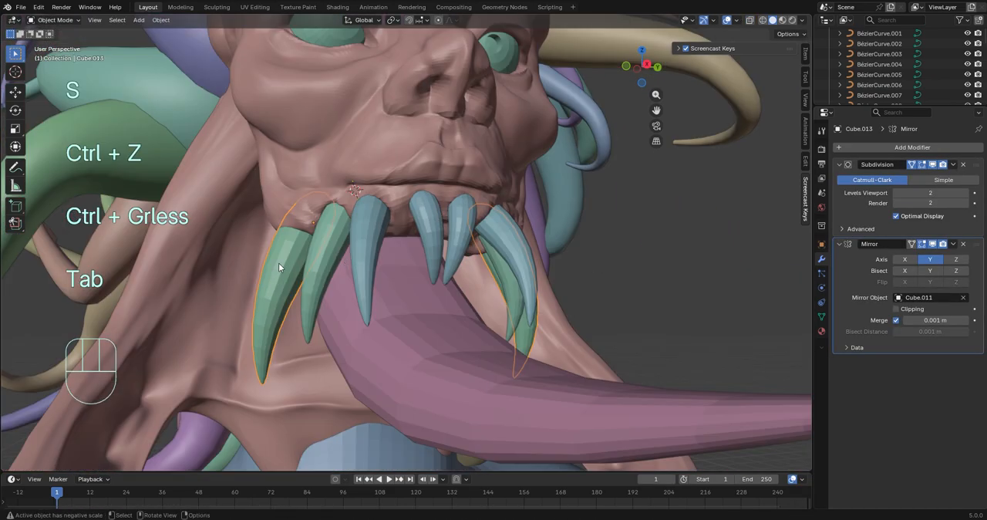
{"action": "key", "text": "ctrl+z"}
{"action": "key", "text": "ctrl+z"}
{"action": "key", "text": "ctrl+z"}
{"action": "left_click", "coordinate": [45, 10]}
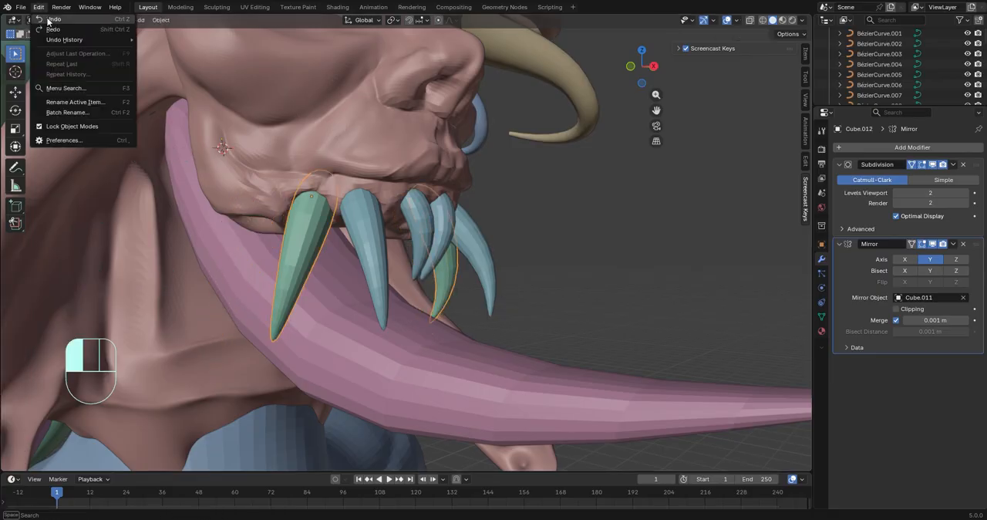
{"action": "left_click", "coordinate": [49, 29]}
Make a linked duplicate of the fang on the lower jaw flap, rotated about 143° to point upward
{"action": "scroll", "coordinate": [447, 200], "scroll_direction": "down", "scroll_amount": 3}
{"action": "mouse_move", "coordinate": [447, 200]}
{"action": "middle_mouse_down"}
{"action": "mouse_move", "coordinate": [365, 235]}
{"action": "mouse_move", "coordinate": [437, 205]}
{"action": "middle_mouse_up"}
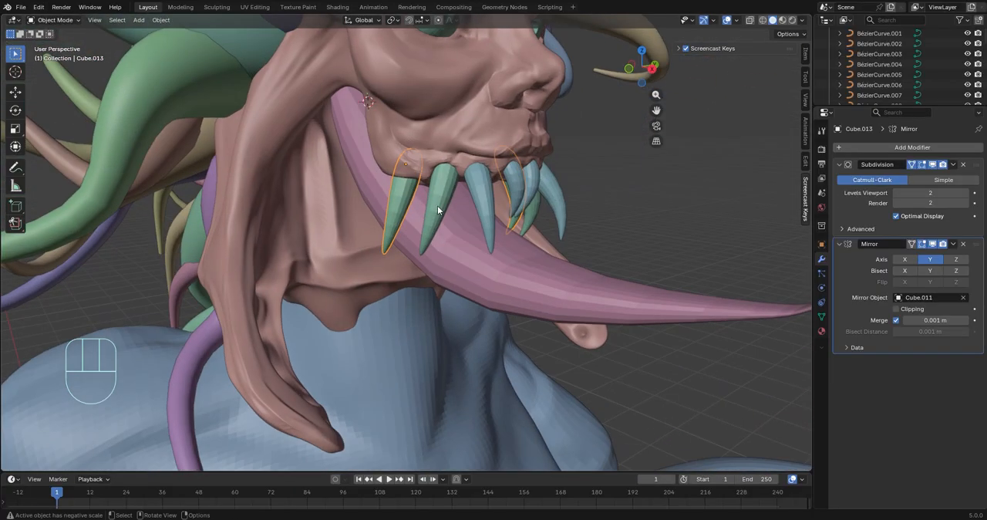
{"action": "left_click", "coordinate": [773, 190]}
{"action": "middle_click_drag", "start_coordinate": [655, 254], "coordinate": [534, 377]}
{"action": "key", "text": "g"}
{"action": "left_click", "coordinate": [646, 382]}
Add further linked fang duplicates in a row along the lower jaw flap and adjust their placement
{"action": "key", "text": "alt+d"}
{"action": "left_click", "coordinate": [638, 409]}
{"action": "key", "text": "alt+d"}
{"action": "left_click", "coordinate": [663, 424]}
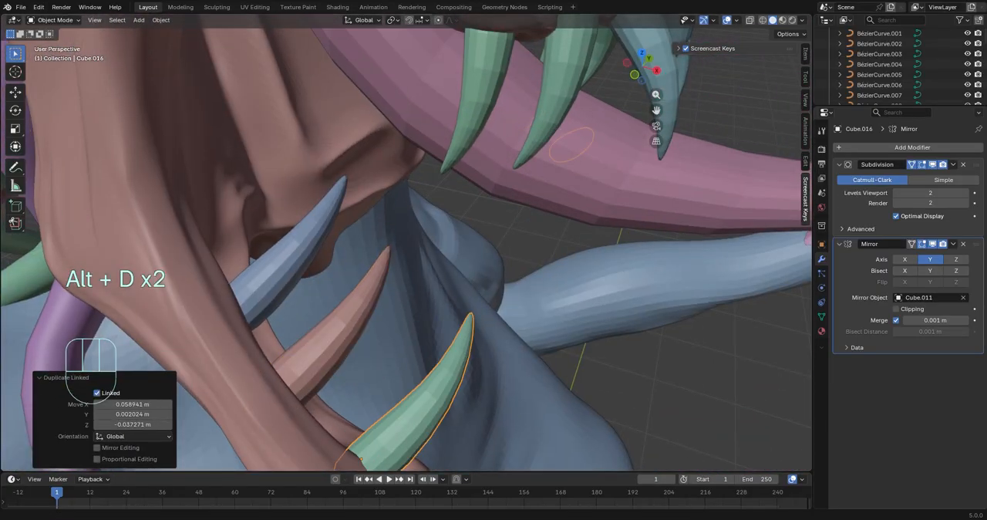
{"action": "middle_click_drag", "start_coordinate": [580, 185], "coordinate": [494, 167]}
{"action": "key", "text": "alt+d"}
{"action": "middle_click_drag", "start_coordinate": [526, 302], "coordinate": [357, 315]}
{"action": "scroll", "coordinate": [514, 291], "scroll_direction": "down", "scroll_amount": 5}
{"action": "key", "text": "g"}
{"action": "left_click", "coordinate": [403, 276]}
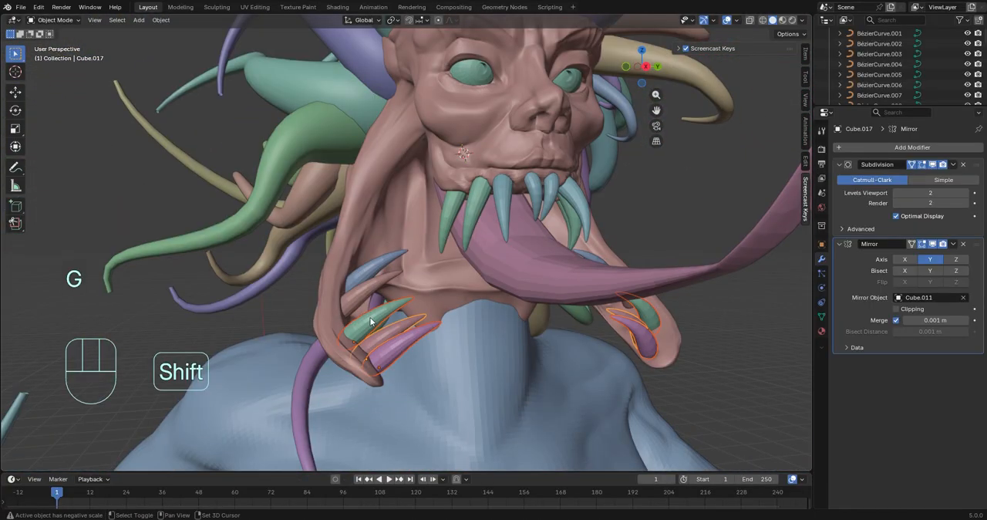
Join the upper and lower fangs into a single object
{"action": "key", "text": "ctrl+j"}
{"action": "middle_click_drag", "start_coordinate": [516, 223], "coordinate": [583, 173]}
Reveal all hidden objects and delete the unneeded object near the open mouth
{"action": "key", "text": "alt+h"}
{"action": "left_click", "coordinate": [408, 239]}
{"action": "key", "text": "Delete"}
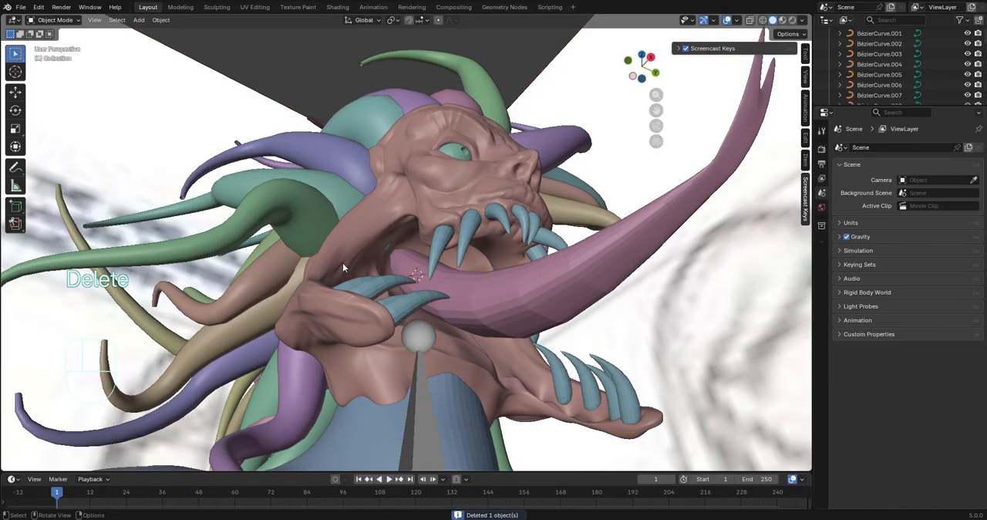
Hide the revealed backdrop and the other distracting objects around the creature
{"action": "scroll", "coordinate": [343, 263], "scroll_direction": "down", "scroll_amount": 5}
{"action": "left_click", "coordinate": [224, 198]}
{"action": "key", "text": "h"}
{"action": "scroll", "coordinate": [308, 239], "scroll_direction": "down", "scroll_amount": 5}
{"action": "left_click", "coordinate": [482, 321]}
{"action": "key", "text": "h"}
{"action": "left_click", "coordinate": [482, 318]}
{"action": "key", "text": "h"}
Select the whole creature and isolate it in local view
{"action": "left_click_drag", "start_coordinate": [208, 115], "coordinate": [77, 232]}
{"action": "key", "text": "h"}
{"action": "left_click_drag", "start_coordinate": [301, 150], "coordinate": [538, 407]}
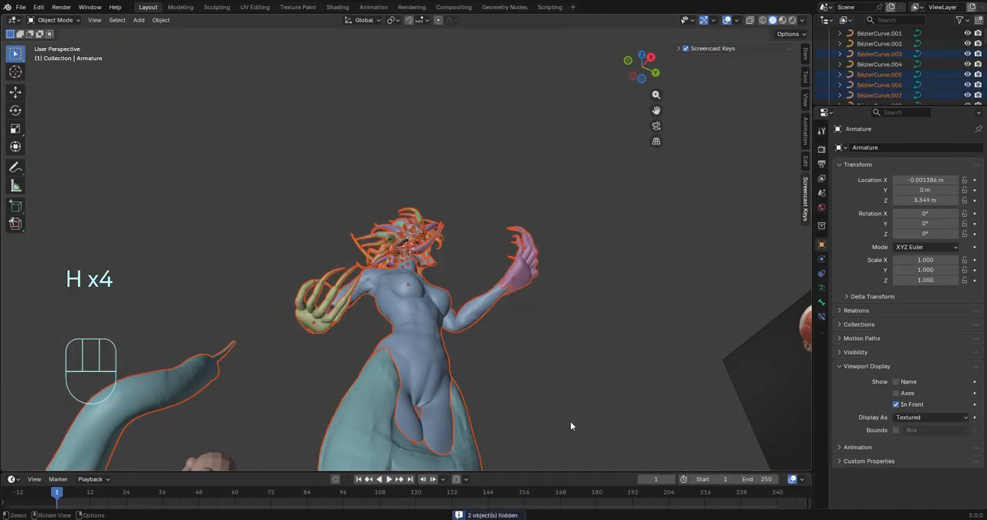
{"action": "key", "text": "slash"}
{"action": "middle_click_drag", "start_coordinate": [559, 185], "coordinate": [484, 261]}
{"action": "scroll", "coordinate": [484, 261], "scroll_direction": "up", "scroll_amount": 13}
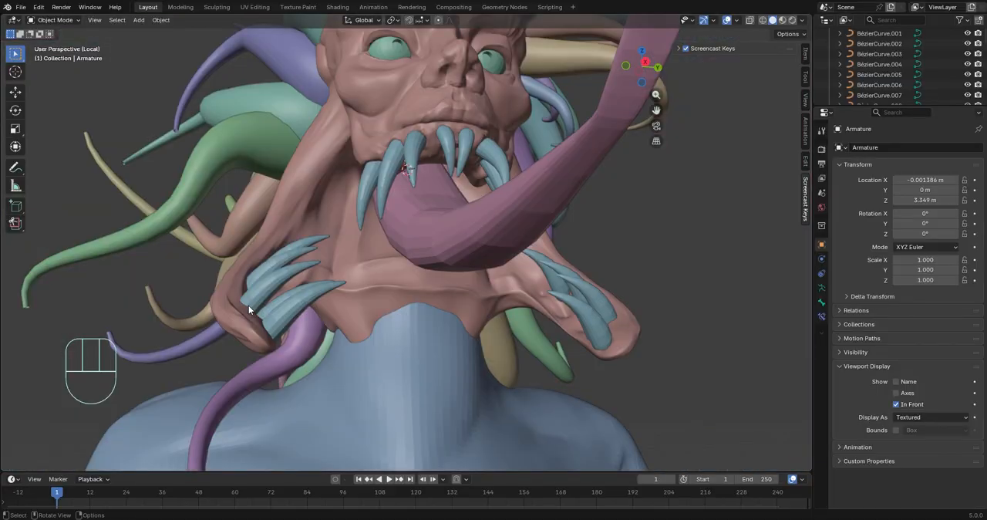
Open the joined fang mesh for editing and scale the root of the rearmost upper fang
{"action": "left_click", "coordinate": [248, 306]}
{"action": "key", "text": "Tab"}
{"action": "middle_click_drag", "start_coordinate": [248, 307], "coordinate": [329, 312]}
{"action": "scroll", "coordinate": [426, 270], "scroll_direction": "up", "scroll_amount": 6}
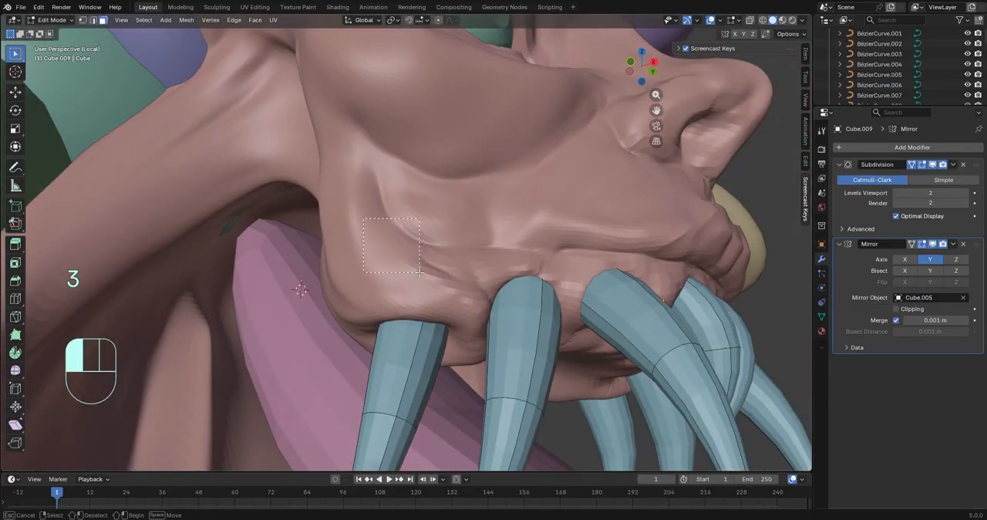
{"action": "key", "text": "s"}
{"action": "left_click", "coordinate": [480, 280]}
Expand the selection over the rearmost upper fang and rotate it by 14°
{"action": "middle_click_drag", "start_coordinate": [480, 280], "coordinate": [487, 246]}
{"action": "key", "text": "ctrl+KP_Add"}
{"action": "key", "text": "ctrl+KP_Add"}
{"action": "key", "text": "ctrl+KP_Add"}
{"action": "left_click", "coordinate": [618, 184]}
{"action": "middle_click_drag", "start_coordinate": [617, 184], "coordinate": [581, 381], "text": "shift"}
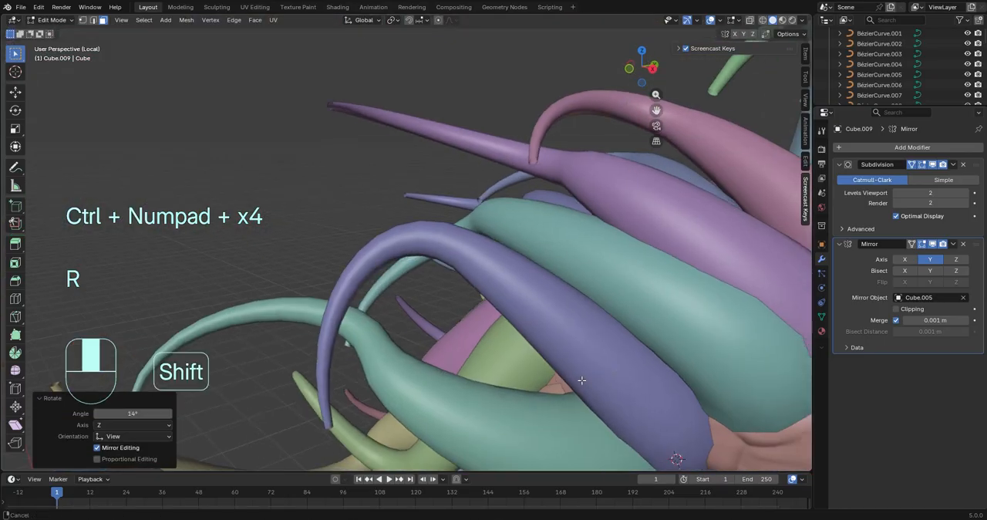
Leave mesh editing, select the creature's parts and isolate them again in local view
{"action": "scroll", "coordinate": [535, 287], "scroll_direction": "down", "scroll_amount": 10}
{"action": "key", "text": "Tab"}
{"action": "left_click_drag", "start_coordinate": [332, 151], "coordinate": [495, 268]}
{"action": "key", "text": "slash"}
{"action": "key", "text": "slash"}
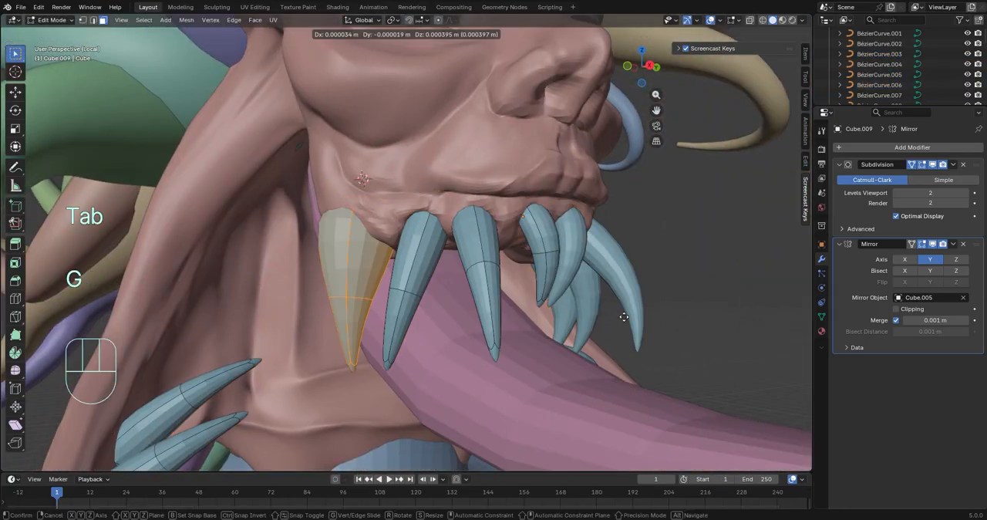
Move and rescale the rearmost upper fang against the jaw and rotate it by -10.1°
{"action": "left_click", "coordinate": [623, 316]}
{"action": "middle_click_drag", "start_coordinate": [624, 316], "coordinate": [767, 356]}
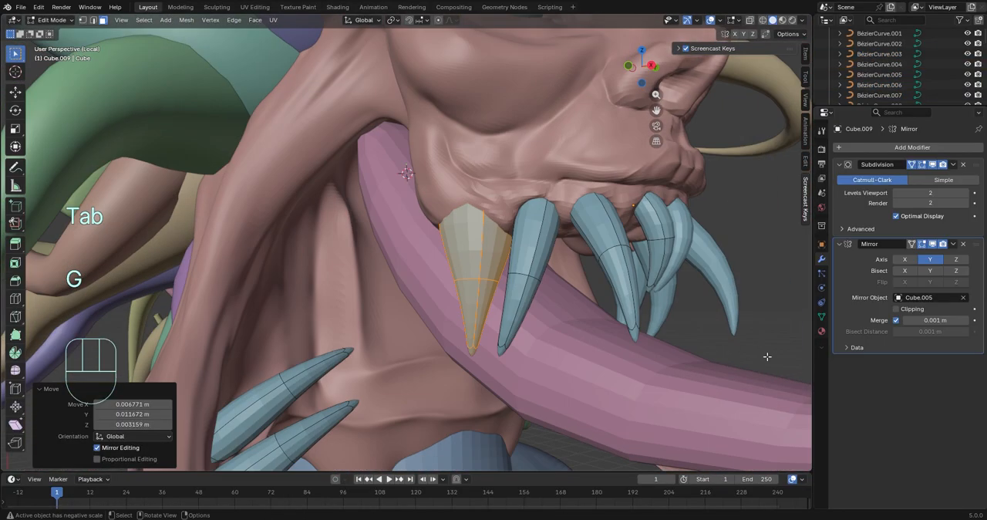
{"action": "left_click", "coordinate": [682, 208]}
{"action": "key", "text": "a"}
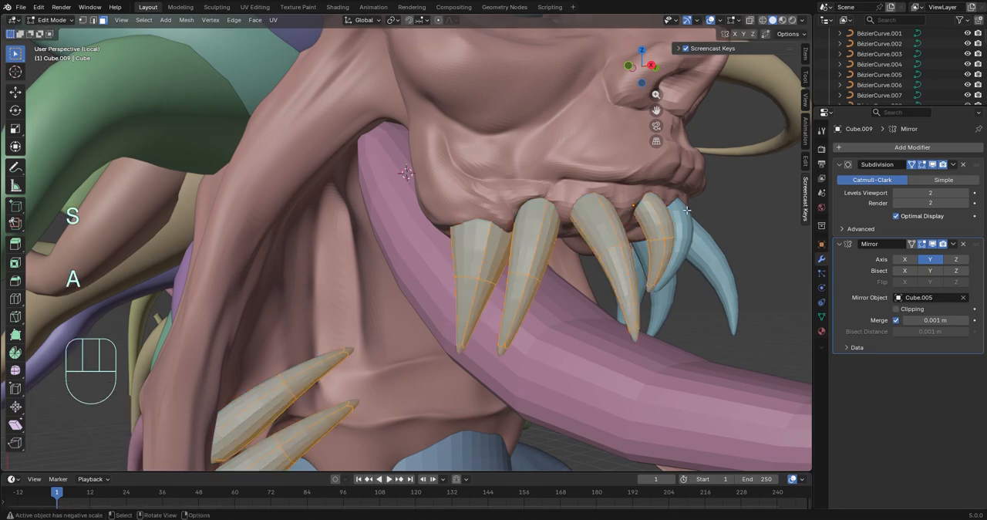
{"action": "left_click", "coordinate": [661, 225]}
{"action": "middle_click_drag", "start_coordinate": [661, 225], "coordinate": [599, 243]}
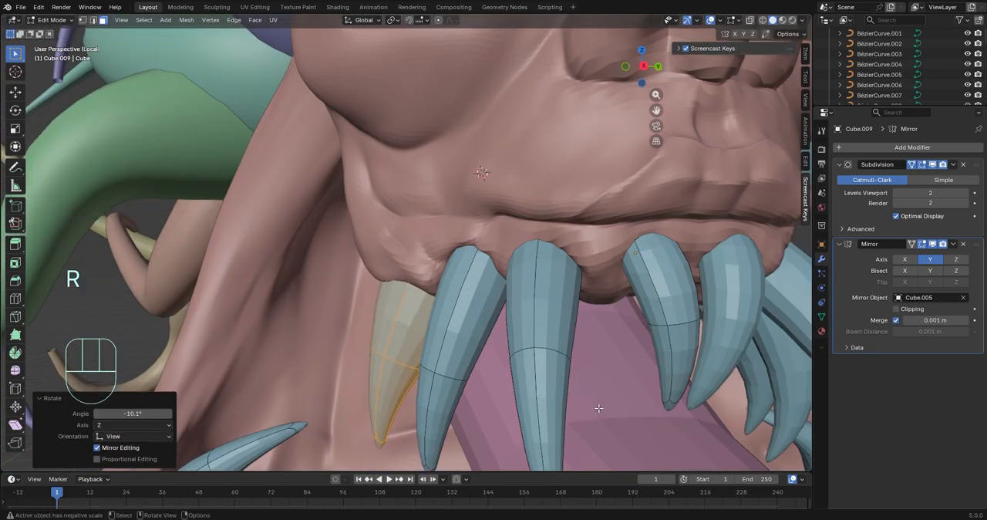
Select the lowest fang on the lower jaw flap, scale it down to about 0.49 and move it toward the flap's tip
{"action": "scroll", "coordinate": [598, 407], "scroll_direction": "down", "scroll_amount": 9}
{"action": "middle_click_drag", "start_coordinate": [599, 408], "coordinate": [570, 372]}
{"action": "scroll", "coordinate": [491, 367], "scroll_direction": "up", "scroll_amount": 6}
{"action": "left_click", "coordinate": [264, 313]}
{"action": "key", "text": "ctrl+KP_Add"}
{"action": "key", "text": "ctrl+KP_Add"}
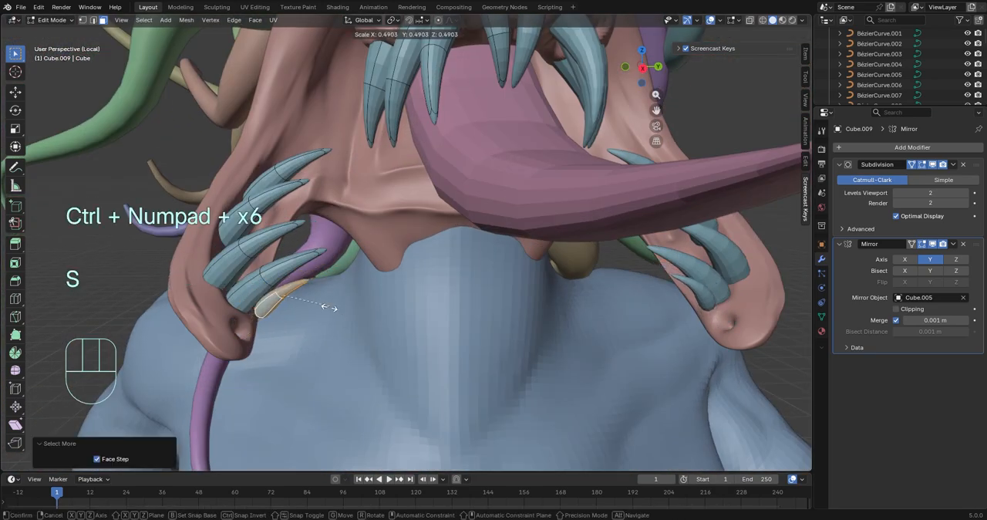
{"action": "key", "text": "g"}
{"action": "left_click", "coordinate": [409, 344]}
Rotate the small lowest fang to follow the jaw flap's tip, finishing with a 23.8° turn in the view plane
{"action": "middle_click_drag", "start_coordinate": [408, 344], "coordinate": [610, 335]}
{"action": "scroll", "coordinate": [541, 393], "scroll_direction": "up", "scroll_amount": 5}
{"action": "key", "text": "r"}
{"action": "key", "text": "z"}
{"action": "key", "text": "y"}
{"action": "left_click", "coordinate": [549, 400]}
{"action": "key", "text": "r"}
{"action": "left_click", "coordinate": [575, 381]}
{"action": "middle_click_drag", "start_coordinate": [574, 381], "coordinate": [316, 193]}
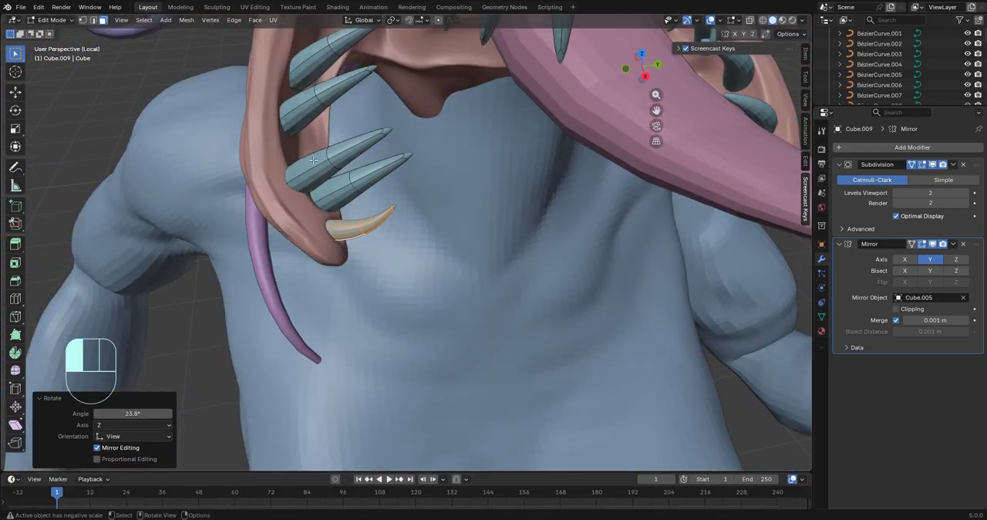
Select the fang just above the lowest one on the lower jaw flap and scale, move and rotate it to fit
{"action": "left_click", "coordinate": [313, 159]}
{"action": "key", "text": "ctrl+KP_Add"}
{"action": "key", "text": "ctrl+KP_Add"}
{"action": "key", "text": "ctrl+KP_Add"}
{"action": "key", "text": "ctrl+KP_Add"}
{"action": "key", "text": "ctrl+KP_Add"}
{"action": "scroll", "coordinate": [462, 270], "scroll_direction": "up", "scroll_amount": 4}
{"action": "key", "text": "s"}
{"action": "left_click", "coordinate": [629, 321]}
{"action": "key", "text": "g"}
{"action": "middle_click_drag", "start_coordinate": [629, 321], "coordinate": [663, 254]}
{"action": "left_click", "coordinate": [711, 348]}
{"action": "key", "text": "r"}
{"action": "left_click", "coordinate": [655, 251]}
{"action": "key", "text": "g"}
Rotate the second-lowest fang, scale its base up by about 1.25 and edge-slide its loop by a factor of 0.123
{"action": "key", "text": "ctrl+KP_Add"}
{"action": "key", "text": "ctrl+KP_Add"}
{"action": "key", "text": "ctrl+KP_Add"}
{"action": "key", "text": "ctrl+KP_Add"}
{"action": "middle_click_drag", "start_coordinate": [363, 253], "coordinate": [477, 243]}
{"action": "key", "text": "r"}
{"action": "middle_click_drag", "start_coordinate": [403, 230], "coordinate": [276, 397]}
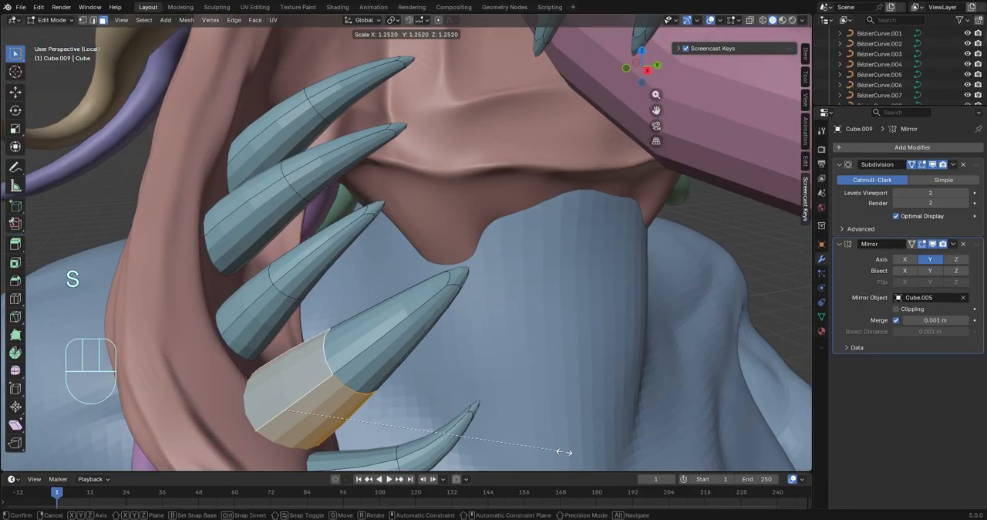
{"action": "left_click", "coordinate": [446, 115]}
{"action": "middle_click_drag", "start_coordinate": [446, 116], "coordinate": [336, 297]}
{"action": "left_click", "coordinate": [260, 260]}
{"action": "left_click", "coordinate": [286, 246]}
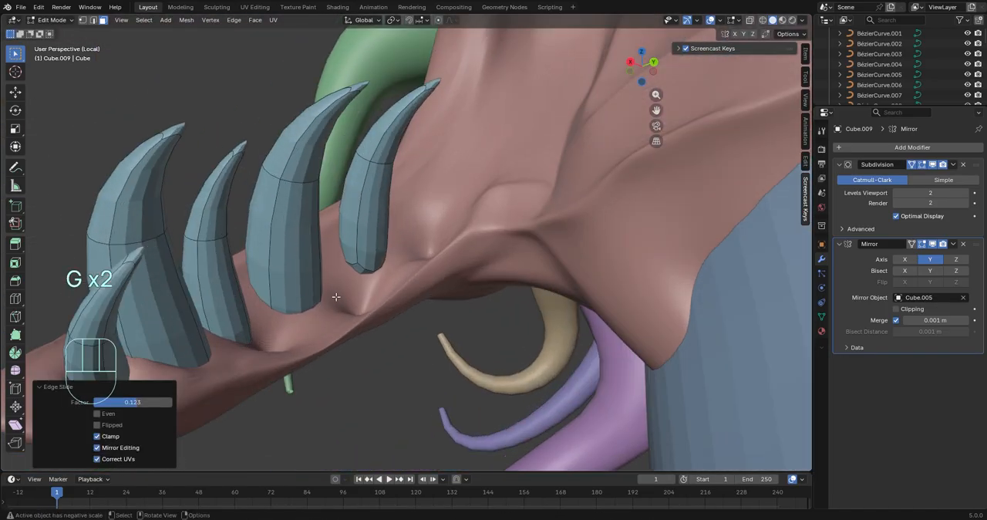
Move and rotate the next fang up the lower jaw flap so its root sits in the gum
{"action": "left_click", "coordinate": [403, 271]}
{"action": "middle_click_drag", "start_coordinate": [403, 272], "coordinate": [600, 351]}
{"action": "key", "text": "r"}
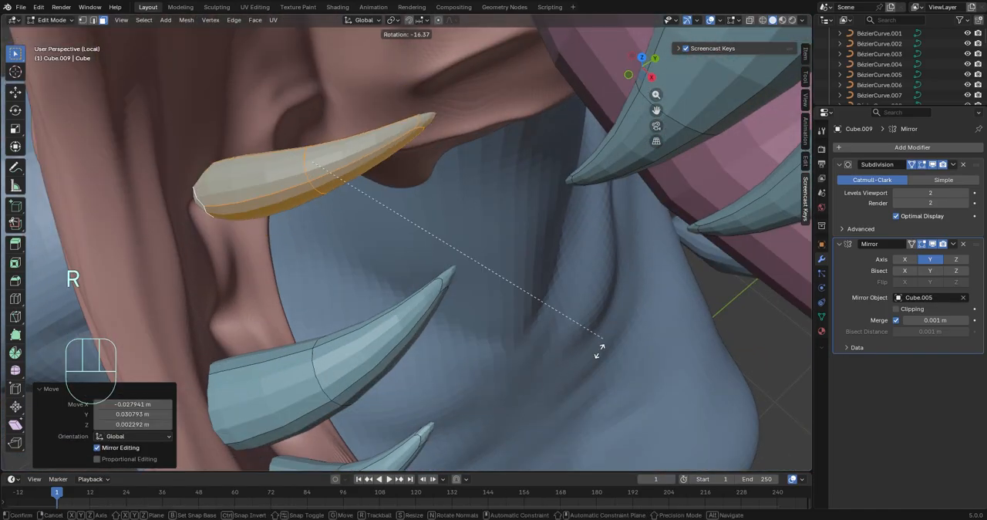
{"action": "middle_click_drag", "start_coordinate": [471, 372], "coordinate": [347, 297]}
{"action": "key", "text": "g"}
{"action": "left_click", "coordinate": [424, 315]}
{"action": "middle_click_drag", "start_coordinate": [347, 297], "coordinate": [572, 306], "text": "shift"}
Move another lower-jaw fang by about -0.032 m in X, 0.019 m in Y and 0.007 m in Z
{"action": "left_click", "coordinate": [352, 297]}
{"action": "key", "text": "ctrl+KP_Add"}
{"action": "key", "text": "ctrl+KP_Add"}
{"action": "key", "text": "ctrl+KP_Add"}
{"action": "key", "text": "ctrl+KP_Add"}
{"action": "key", "text": "ctrl+z"}
{"action": "key", "text": "g"}
{"action": "left_click", "coordinate": [387, 306]}
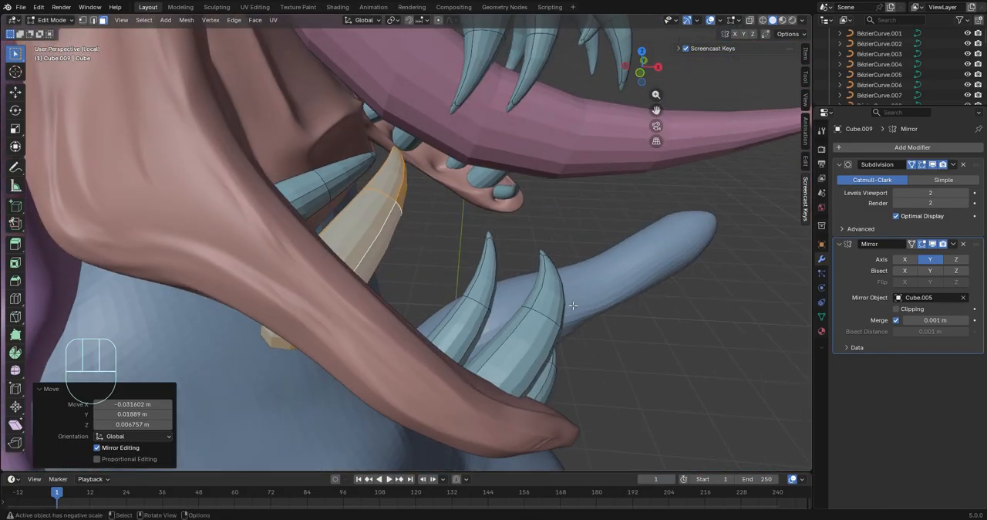
Check the fangs along the lower jaw flap and leave mesh editing
{"action": "middle_click_drag", "start_coordinate": [608, 337], "coordinate": [543, 312]}
{"action": "key", "text": "ctrl+KP_Add"}
{"action": "key", "text": "ctrl+KP_Add"}
{"action": "key", "text": "ctrl+KP_Add"}
{"action": "left_click", "coordinate": [300, 349]}
{"action": "scroll", "coordinate": [300, 350], "scroll_direction": "down", "scroll_amount": 6}
{"action": "key", "text": "Tab"}
Select the forked tongue and set its origin to the 3D cursor at its root
{"action": "left_click", "coordinate": [730, 306]}
{"action": "middle_click_drag", "start_coordinate": [730, 306], "coordinate": [472, 255]}
{"action": "left_click", "coordinate": [416, 221]}
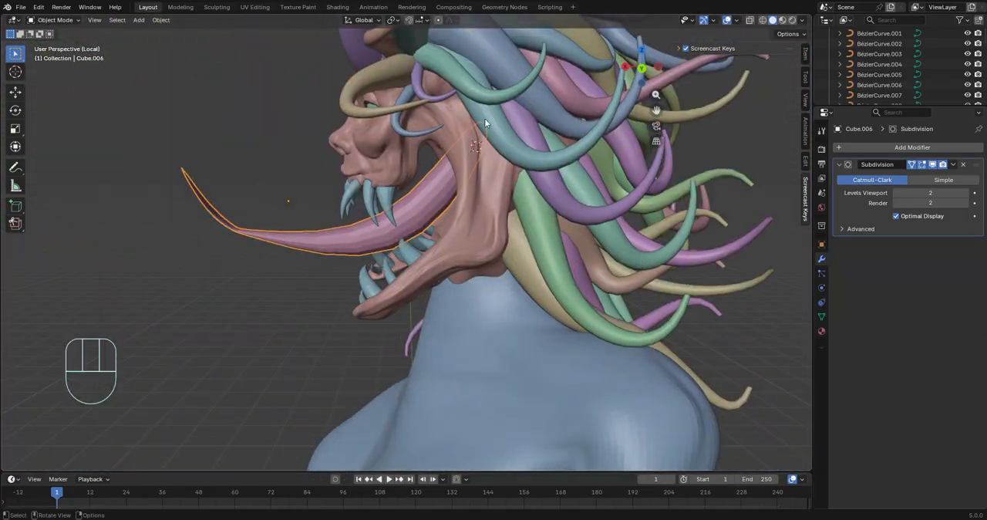
{"action": "middle_click_drag", "start_coordinate": [484, 123], "coordinate": [518, 154]}
{"action": "right_click", "coordinate": [519, 154]}
{"action": "mouse_move", "coordinate": [518, 155]}
{"action": "left_click", "coordinate": [609, 181]}
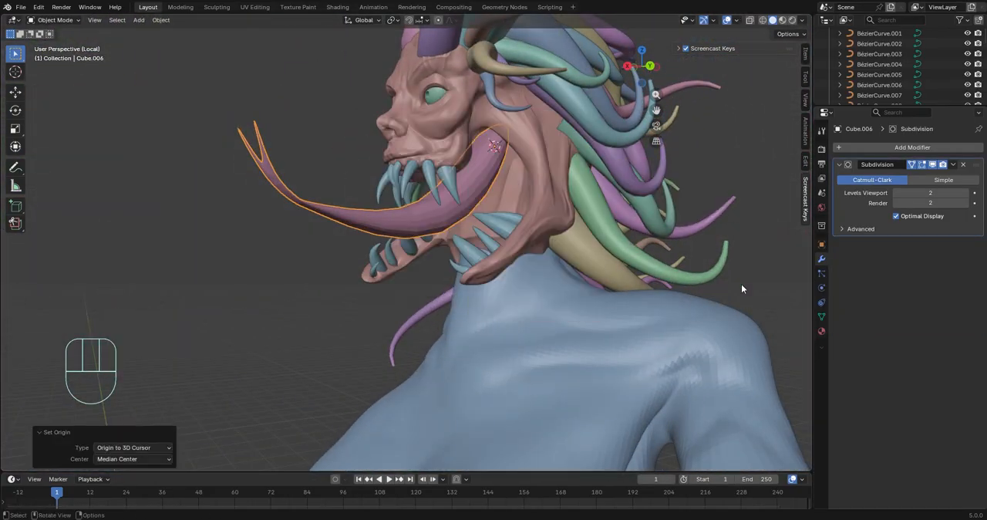
Rotate the tongue about the Y axis in two passes to adjust its tilt out of the mouth
{"action": "key", "text": "r"}
{"action": "key", "text": "y"}
{"action": "left_click", "coordinate": [785, 213]}
{"action": "middle_click_drag", "start_coordinate": [432, 239], "coordinate": [471, 348]}
{"action": "key", "text": "r"}
{"action": "key", "text": "y"}
{"action": "left_click", "coordinate": [778, 296]}
Select the body mesh and switch it to Sculpt Mode
{"action": "left_click", "coordinate": [678, 266]}
{"action": "middle_click_drag", "start_coordinate": [558, 295], "coordinate": [509, 281]}
{"action": "scroll", "coordinate": [506, 282], "scroll_direction": "up", "scroll_amount": 6}
{"action": "left_click", "coordinate": [506, 282]}
{"action": "key", "text": "Tab"}
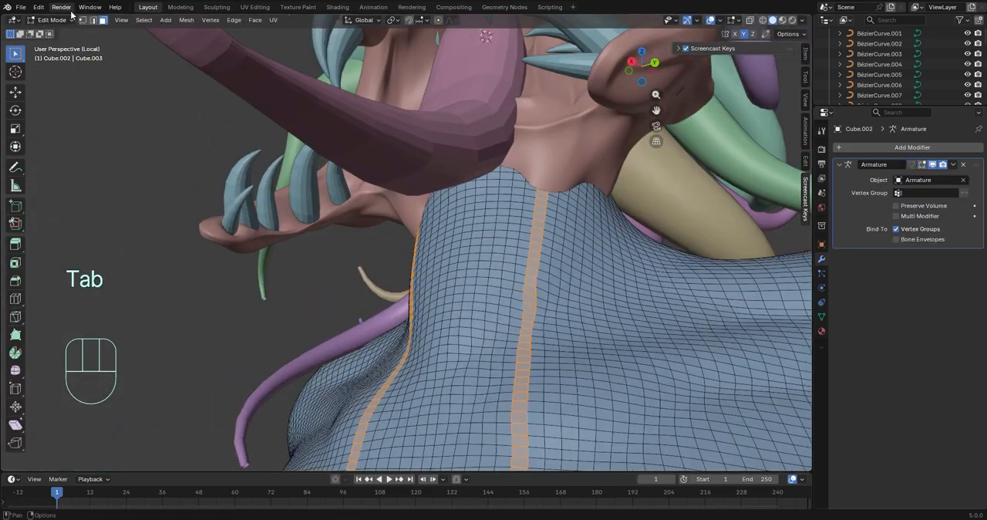
{"action": "left_click", "coordinate": [58, 20]}
{"action": "left_click", "coordinate": [58, 53]}
Reshape the top of the neck where it meets the jaw using the Elastic Grab brush at 128 px and strength 0.500
{"action": "scroll", "coordinate": [465, 247], "scroll_direction": "down", "scroll_amount": 3}
{"action": "middle_click_drag", "start_coordinate": [465, 246], "coordinate": [424, 251]}
{"action": "left_click_drag", "start_coordinate": [425, 245], "coordinate": [444, 213]}
{"action": "middle_click_drag", "start_coordinate": [429, 242], "coordinate": [434, 336]}
{"action": "middle_click_drag", "start_coordinate": [410, 267], "coordinate": [459, 240]}
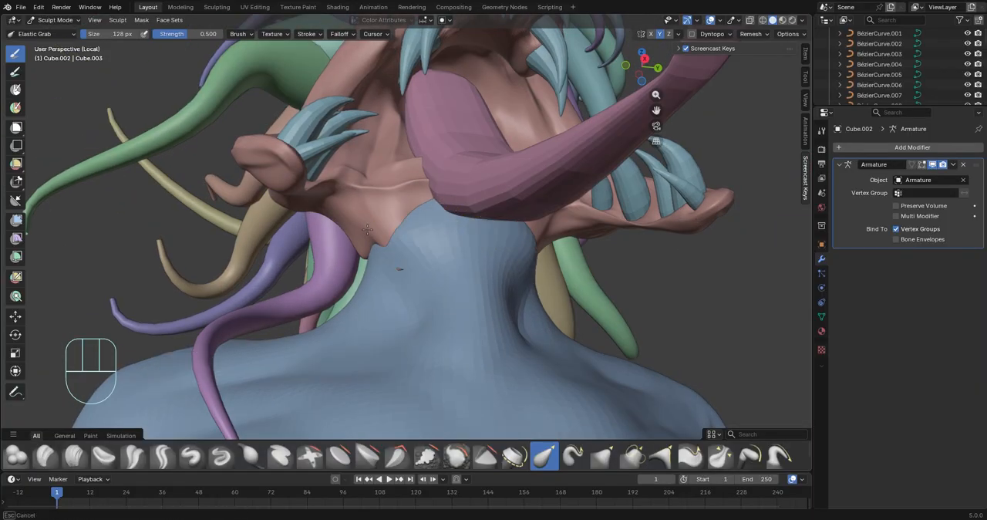
{"action": "left_click_drag", "start_coordinate": [367, 230], "coordinate": [368, 222]}
{"action": "middle_click_drag", "start_coordinate": [339, 206], "coordinate": [372, 217]}
{"action": "left_click_drag", "start_coordinate": [372, 218], "coordinate": [391, 220]}
{"action": "middle_click_drag", "start_coordinate": [392, 220], "coordinate": [444, 211]}
{"action": "left_click_drag", "start_coordinate": [362, 216], "coordinate": [381, 221]}
{"action": "middle_click_drag", "start_coordinate": [432, 232], "coordinate": [370, 212]}
{"action": "left_click_drag", "start_coordinate": [410, 225], "coordinate": [424, 220], "text": "shift"}
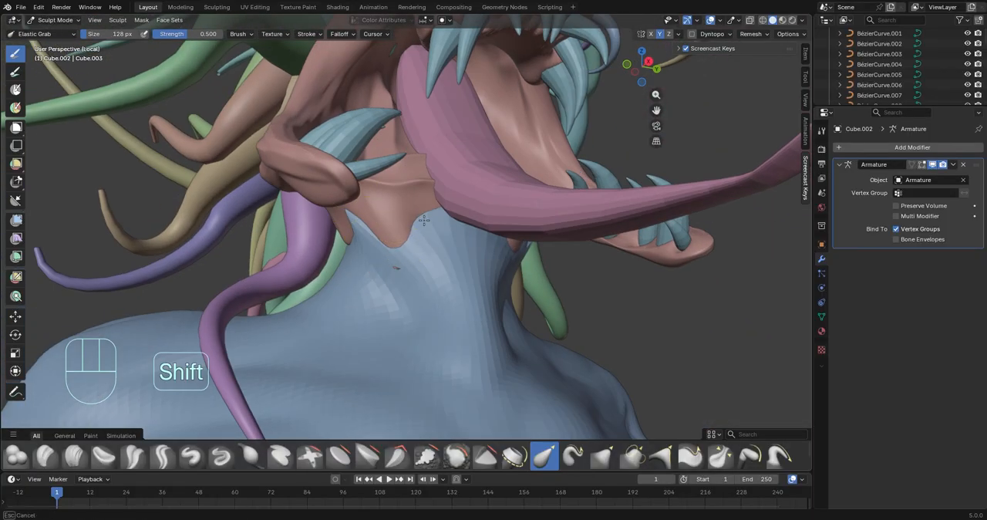
Sculpt the front of the throat and the sides of the neck with Elastic Grab to blend into the head
{"action": "middle_click_drag", "start_coordinate": [399, 268], "coordinate": [373, 250]}
{"action": "left_click_drag", "start_coordinate": [420, 318], "coordinate": [423, 328], "text": "ctrl"}
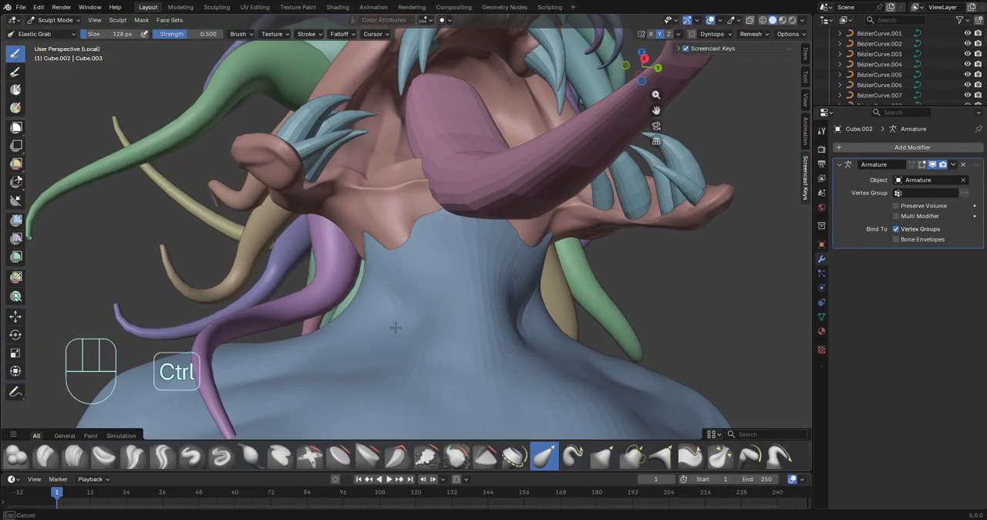
{"action": "middle_click_drag", "start_coordinate": [396, 326], "coordinate": [324, 299]}
{"action": "middle_click_drag", "start_coordinate": [354, 350], "coordinate": [138, 324]}
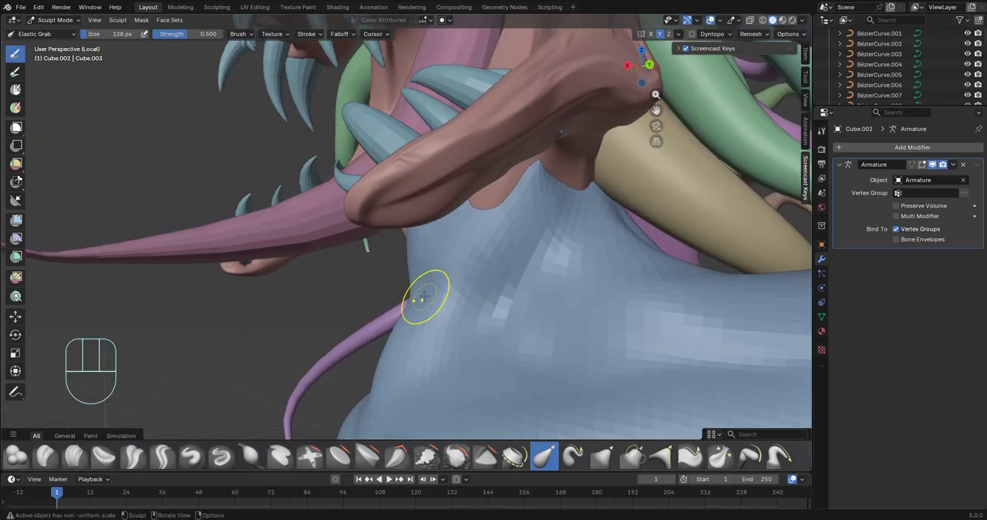
{"action": "middle_click_drag", "start_coordinate": [425, 296], "coordinate": [718, 333]}
{"action": "middle_click_drag", "start_coordinate": [470, 293], "coordinate": [433, 290]}
{"action": "middle_click_drag", "start_coordinate": [517, 404], "coordinate": [423, 431]}
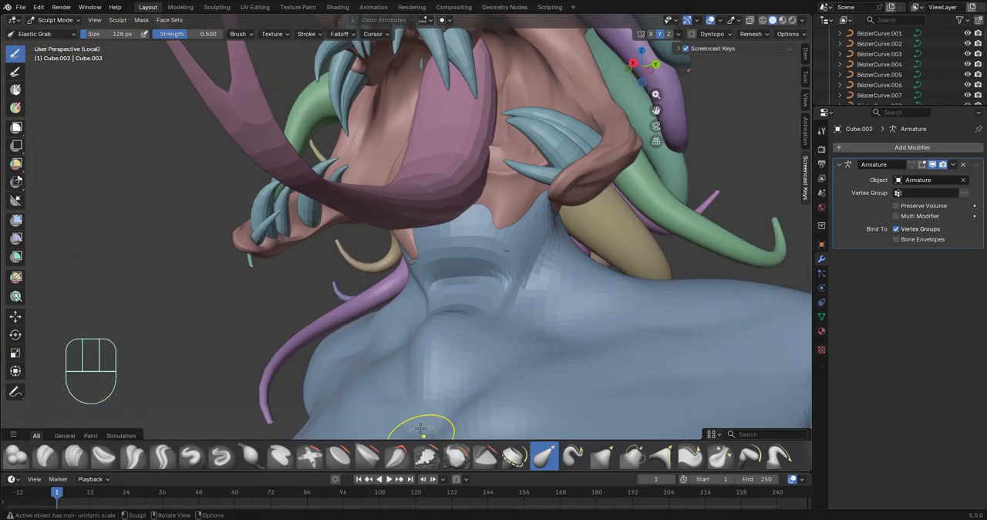
{"action": "middle_click_drag", "start_coordinate": [486, 332], "coordinate": [405, 285]}
{"action": "left_click_drag", "start_coordinate": [417, 242], "coordinate": [378, 190]}
{"action": "middle_click_drag", "start_coordinate": [386, 200], "coordinate": [572, 270]}
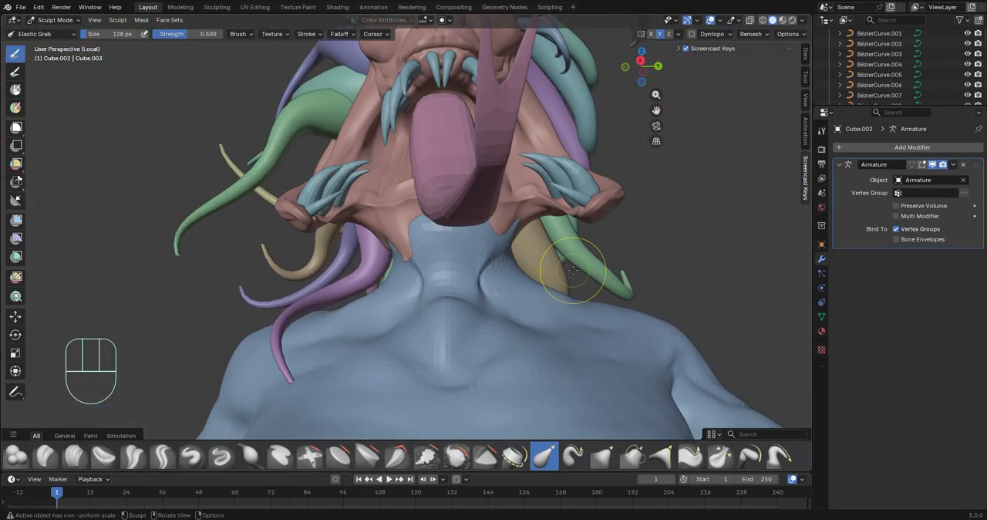
{"action": "mouse_move", "coordinate": [441, 269]}
{"action": "middle_mouse_down"}
{"action": "mouse_move", "coordinate": [467, 226]}
{"action": "mouse_move", "coordinate": [402, 247]}
{"action": "middle_mouse_up"}
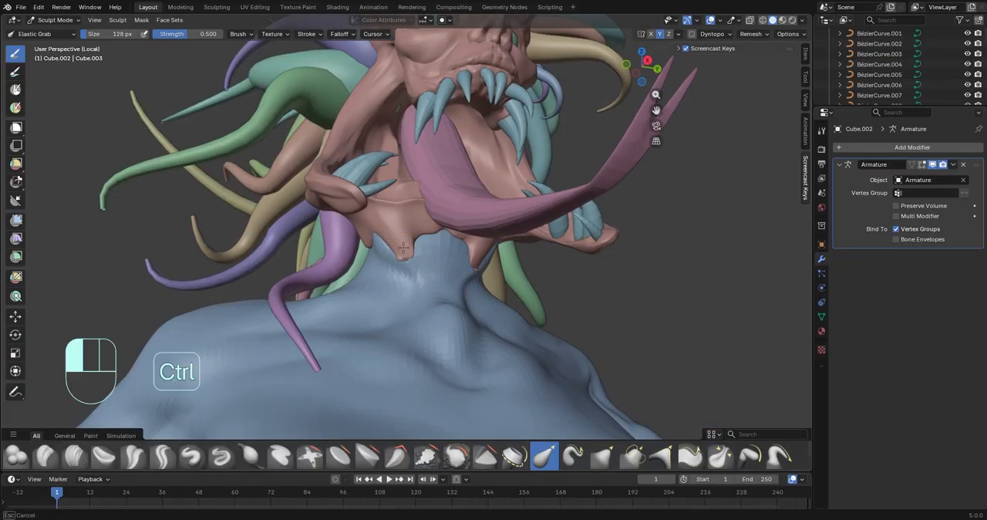
Return the body to Object Mode and select the head mesh
{"action": "scroll", "coordinate": [489, 305], "scroll_direction": "down", "scroll_amount": 6}
{"action": "mouse_move", "coordinate": [489, 305]}
{"action": "middle_mouse_down"}
{"action": "mouse_move", "coordinate": [471, 339]}
{"action": "mouse_move", "coordinate": [393, 332]}
{"action": "mouse_move", "coordinate": [455, 324]}
{"action": "middle_mouse_up"}
{"action": "key", "text": "Tab"}
{"action": "key", "text": "Tab"}
{"action": "left_click", "coordinate": [54, 21]}
{"action": "left_click", "coordinate": [54, 35]}
{"action": "scroll", "coordinate": [545, 210], "scroll_direction": "up", "scroll_amount": 5}
{"action": "scroll", "coordinate": [485, 244], "scroll_direction": "up", "scroll_amount": 3}
{"action": "middle_click_drag", "start_coordinate": [545, 213], "coordinate": [509, 223]}
{"action": "left_click", "coordinate": [381, 142]}
{"action": "middle_click_drag", "start_coordinate": [380, 142], "coordinate": [401, 164]}
{"action": "key", "text": "Tab"}
{"action": "left_click", "coordinate": [65, 21]}
{"action": "left_click", "coordinate": [73, 54]}
{"action": "scroll", "coordinate": [463, 231], "scroll_direction": "up", "scroll_amount": 4}
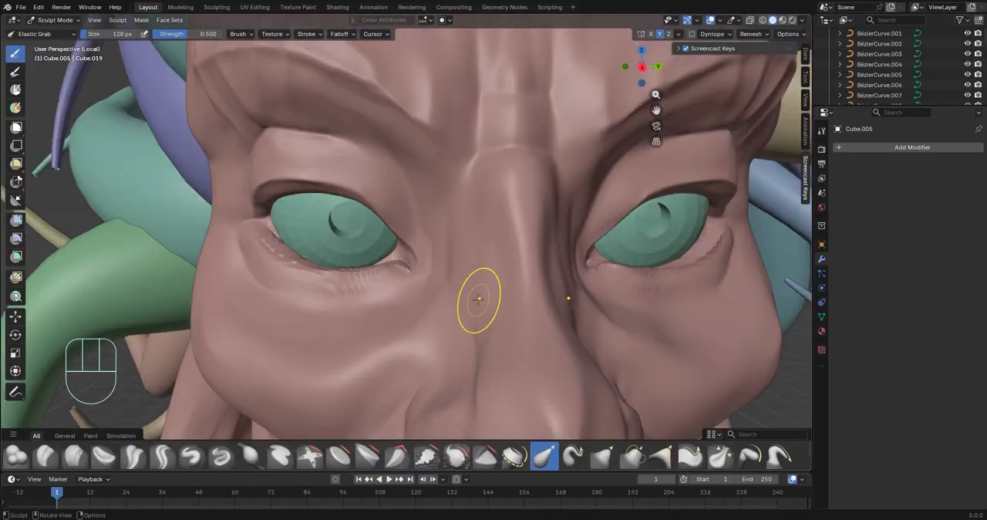
{"action": "scroll", "coordinate": [481, 300], "scroll_direction": "up", "scroll_amount": 2}
{"action": "scroll", "coordinate": [249, 282], "scroll_direction": "down", "scroll_amount": 7}
{"action": "left_click", "coordinate": [56, 20]}
{"action": "left_click", "coordinate": [58, 33]}
Shade the head auto smooth with a Smooth by Angle modifier at 30°
{"action": "right_click", "coordinate": [446, 160]}
{"action": "left_click", "coordinate": [387, 125]}
{"action": "left_click", "coordinate": [648, 270]}
{"action": "scroll", "coordinate": [331, 221], "scroll_direction": "up", "scroll_amount": 8}
{"action": "middle_click_drag", "start_coordinate": [567, 278], "coordinate": [593, 282]}
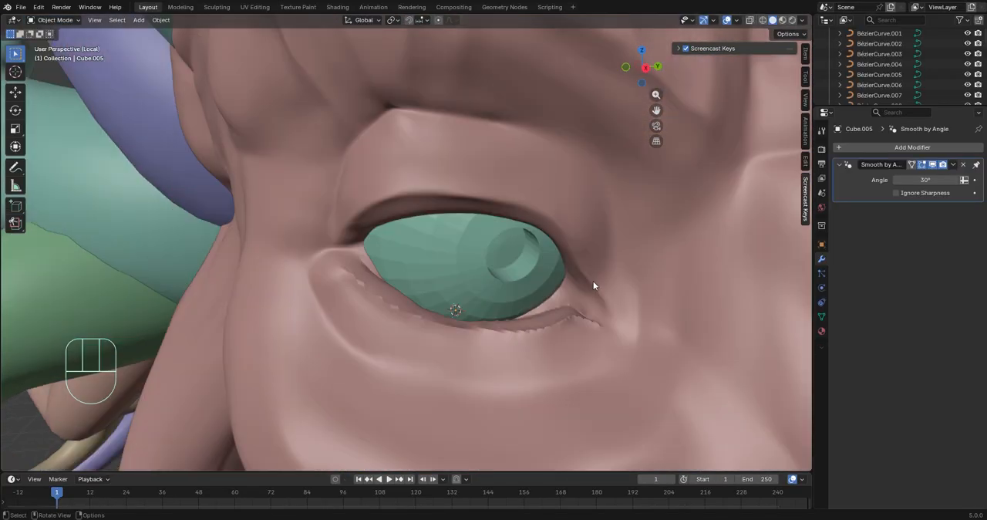
{"action": "key", "text": "Tab"}
{"action": "left_click", "coordinate": [54, 21]}
{"action": "left_click", "coordinate": [57, 34]}
Isolate the head alone in local view and examine its shape from several sides
{"action": "scroll", "coordinate": [537, 232], "scroll_direction": "down", "scroll_amount": 8}
{"action": "middle_click_drag", "start_coordinate": [439, 431], "coordinate": [401, 439]}
{"action": "left_click", "coordinate": [394, 196]}
{"action": "key", "text": "KP_Divide"}
{"action": "key", "text": "KP_Divide"}
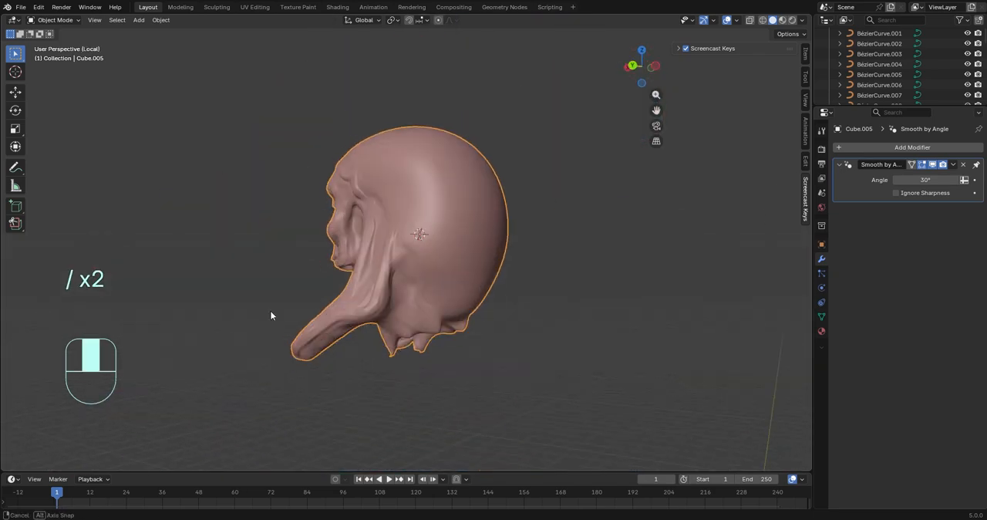
{"action": "middle_click_drag", "start_coordinate": [397, 372], "coordinate": [681, 368]}
Leave the head's local view, undo to restore the selection of the creature's parts and isolate them in local view
{"action": "key", "text": "KP_Divide"}
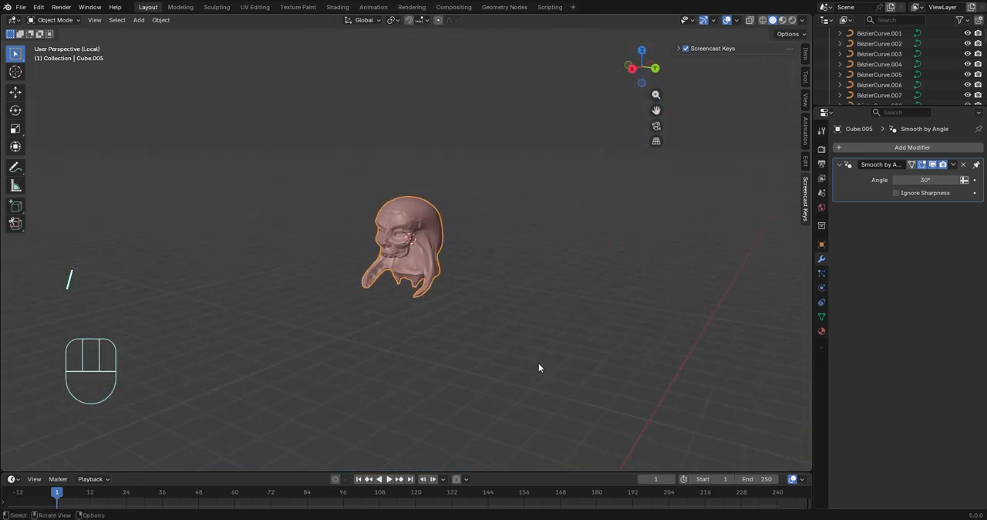
{"action": "key", "text": "KP_Divide"}
{"action": "key", "text": "ctrl+z"}
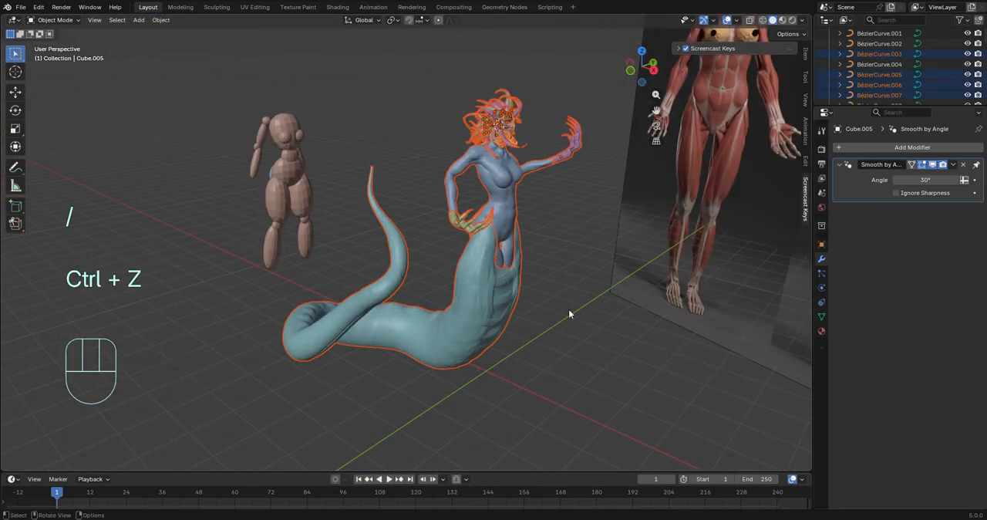
{"action": "key", "text": "KP_Divide"}
{"action": "middle_click_drag", "start_coordinate": [483, 271], "coordinate": [609, 158]}
{"action": "scroll", "coordinate": [516, 151], "scroll_direction": "up", "scroll_amount": 5}
{"action": "middle_click_drag", "start_coordinate": [517, 151], "coordinate": [320, 258]}
{"action": "middle_click_drag", "start_coordinate": [501, 181], "coordinate": [464, 308], "text": "shift"}
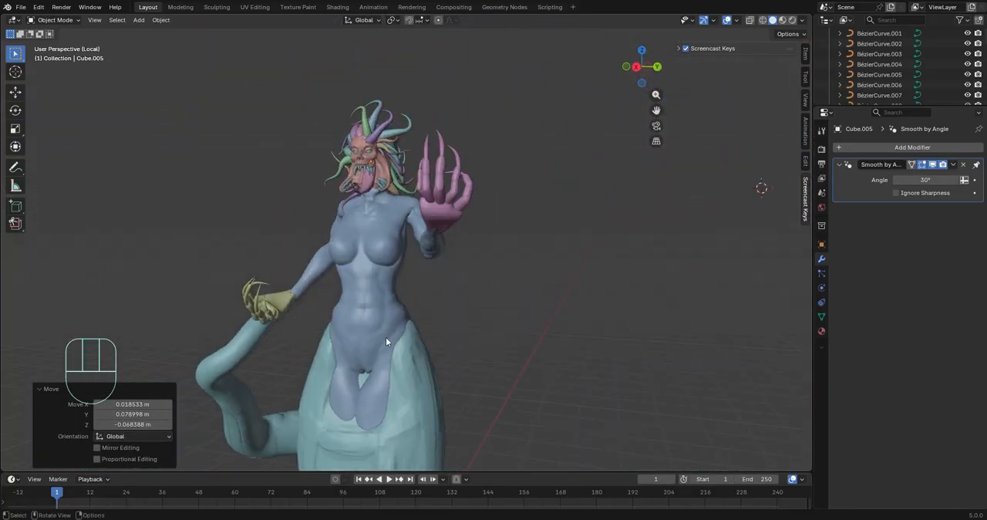